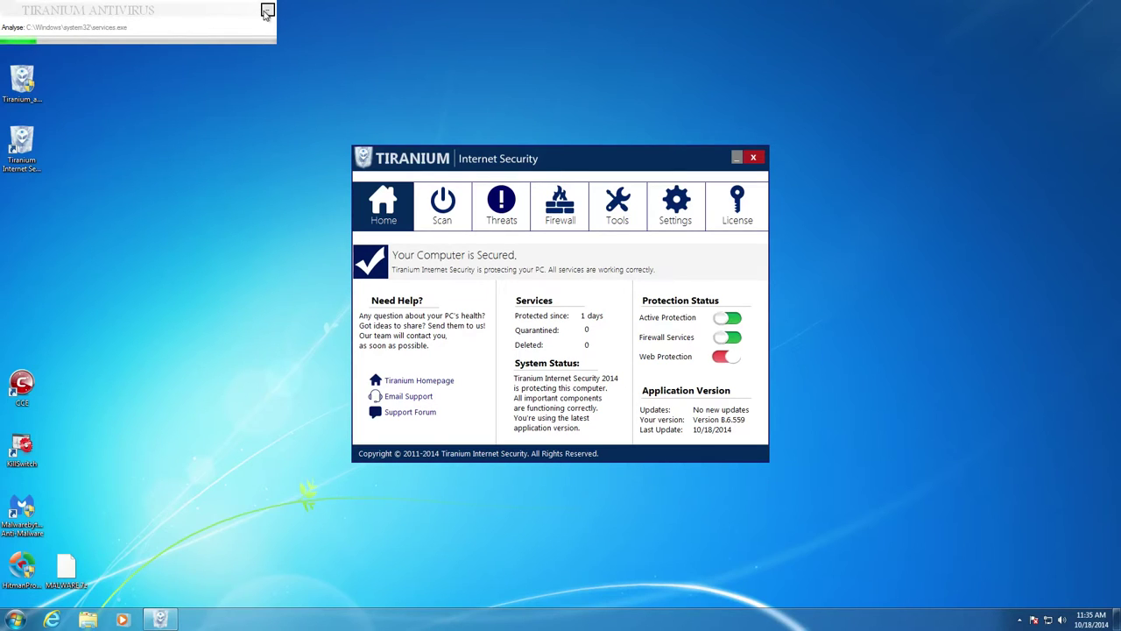
Hide the scan progress window and examine the options on Tiranium's notification area icon.
click(267, 11)
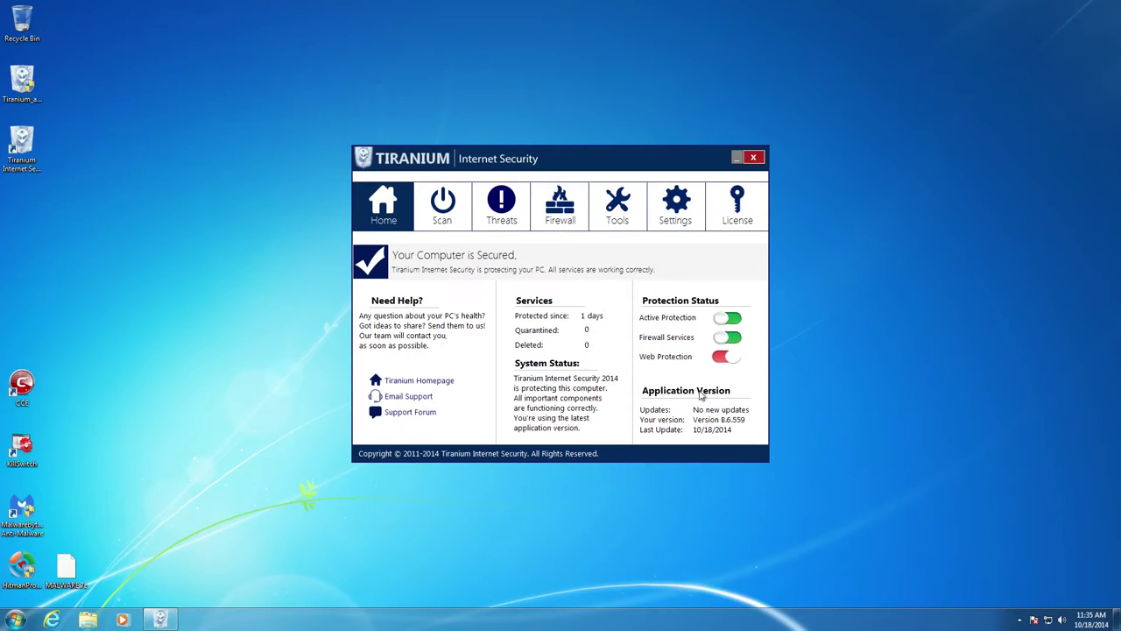
click(1019, 620)
right_click(1037, 559)
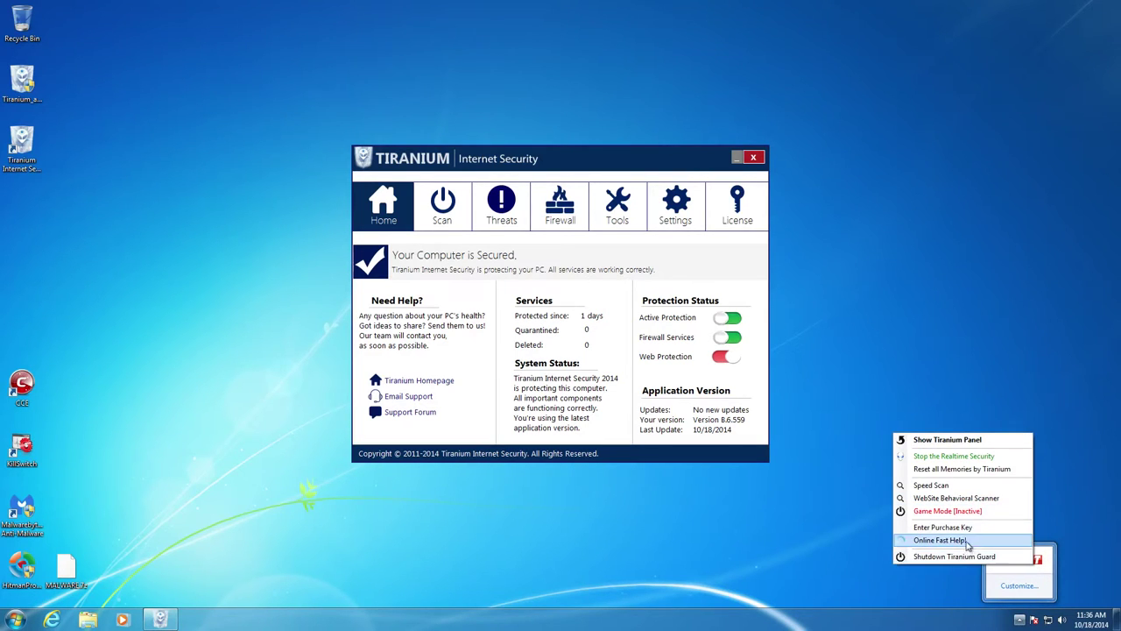
click(977, 446)
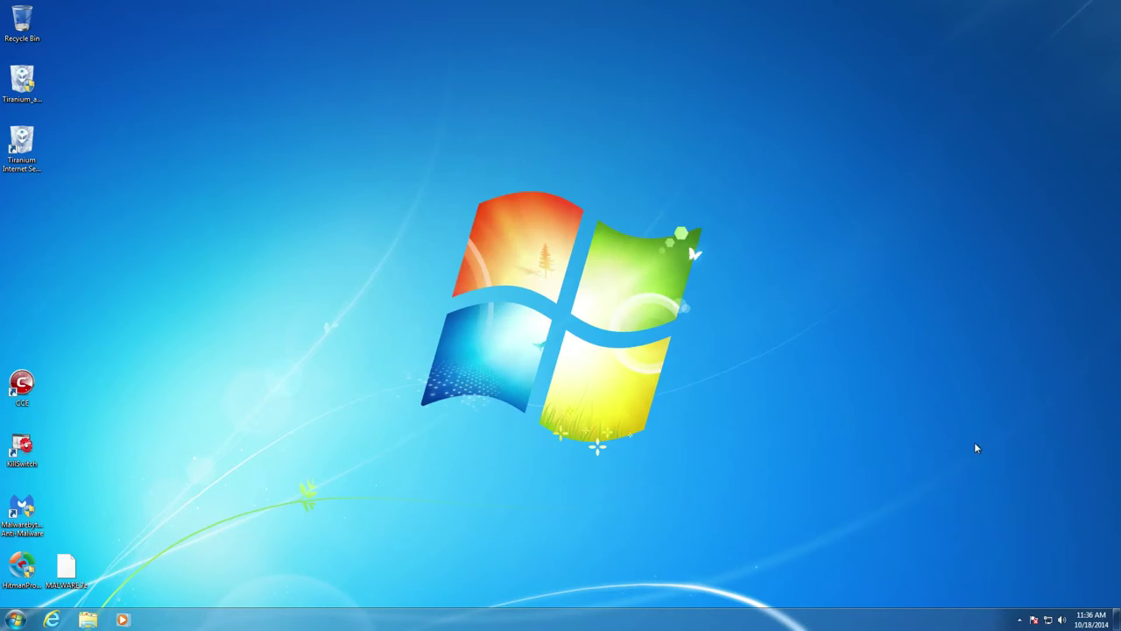
Bring back the Tiranium panel and close the finished scan's progress window.
click(1020, 619)
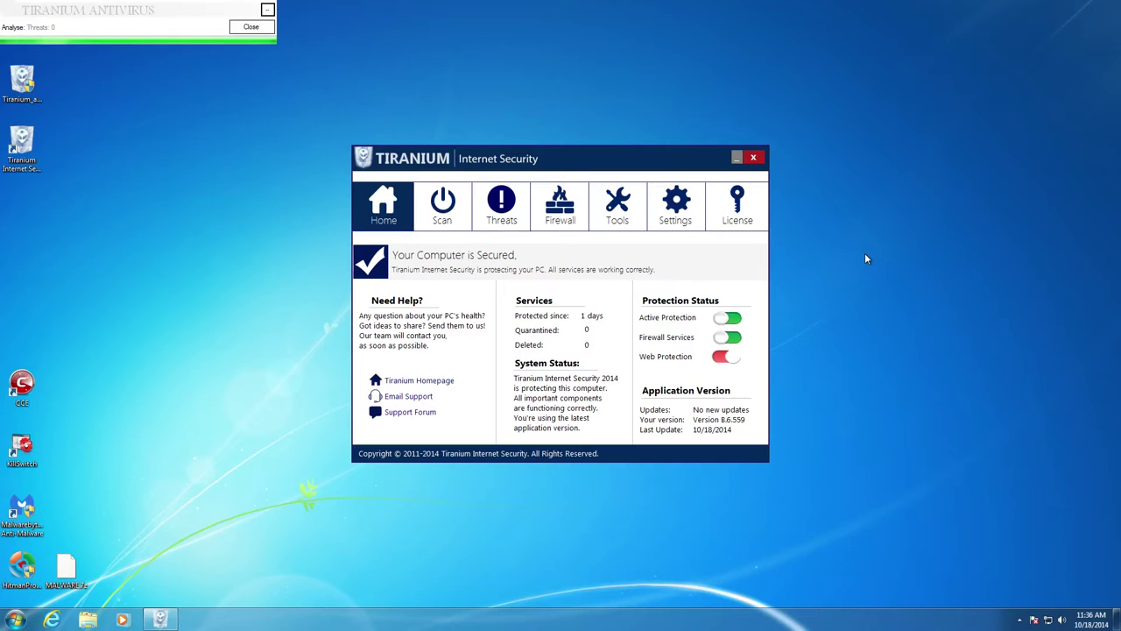
click(251, 27)
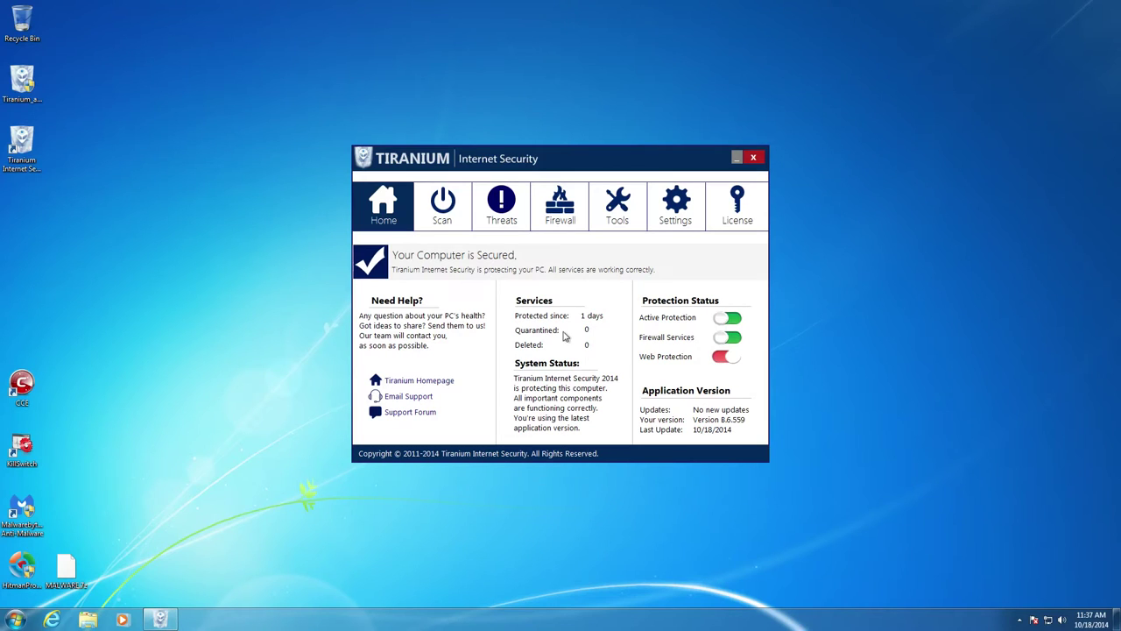
Review Tiranium's Scan, Threats, Firewall and Tools pages.
click(417, 217)
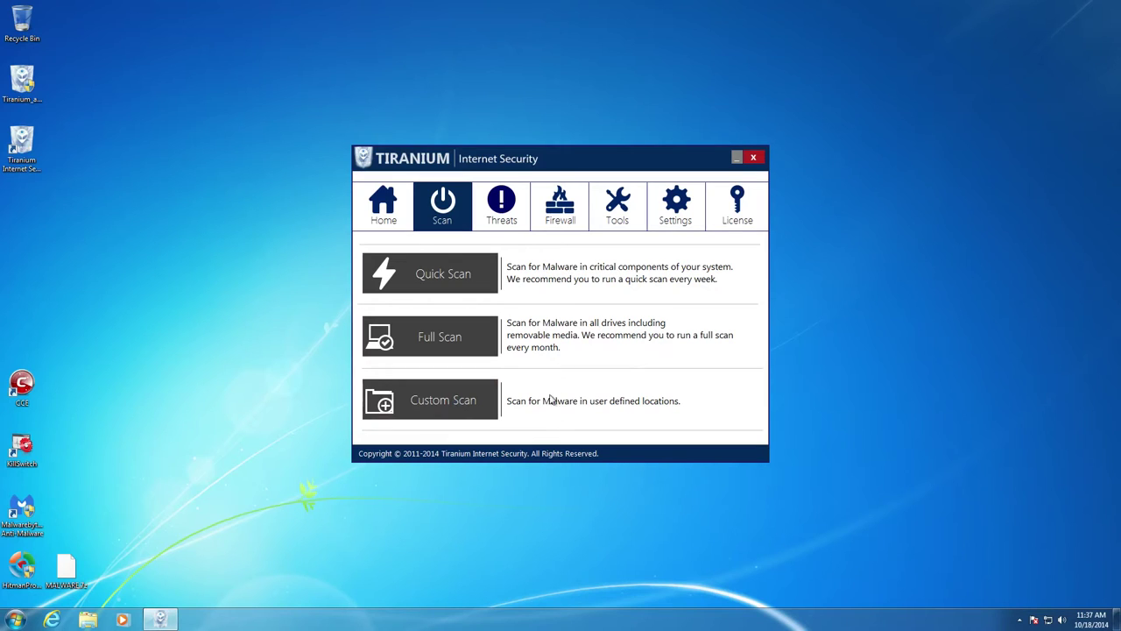
click(491, 212)
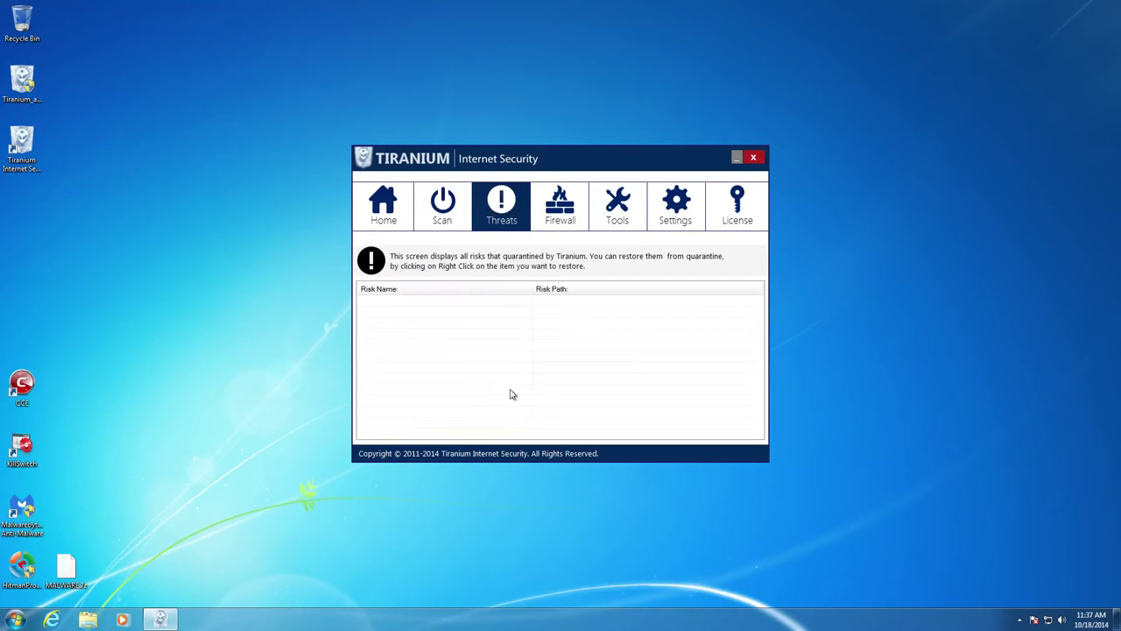
click(558, 215)
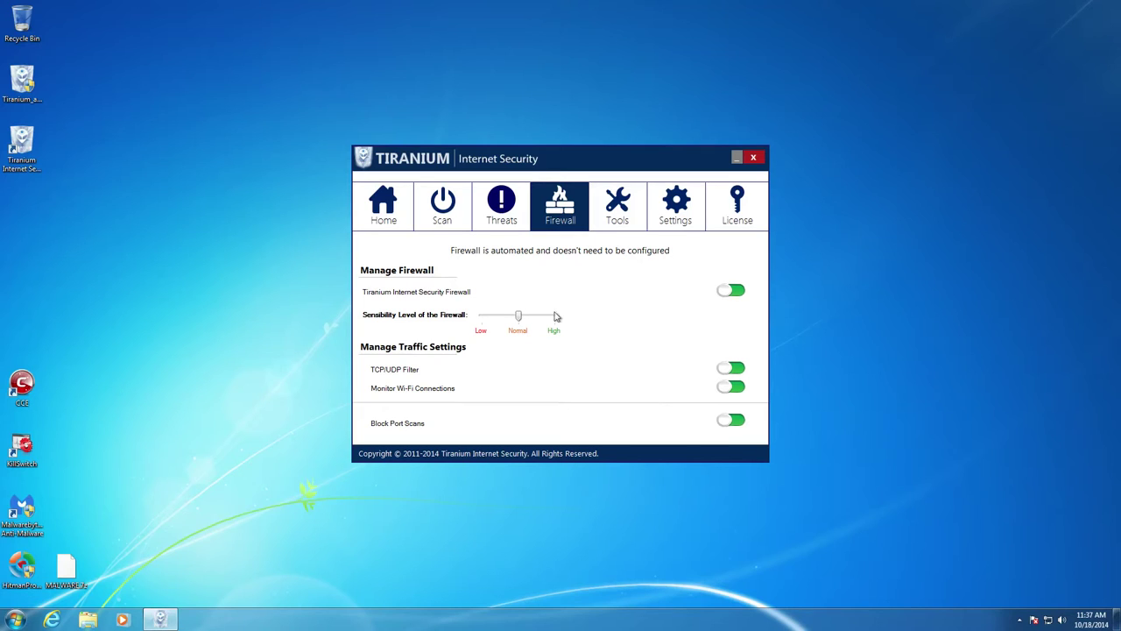
click(616, 218)
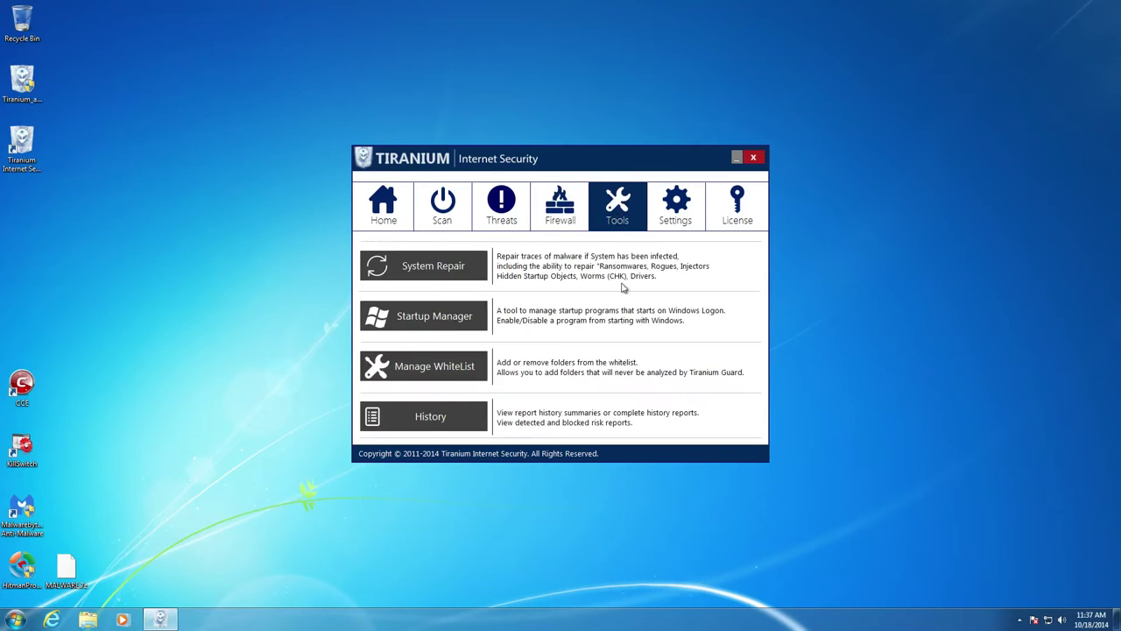
Run Tiranium's System Repair, review the list of repair checks and close the results.
click(426, 276)
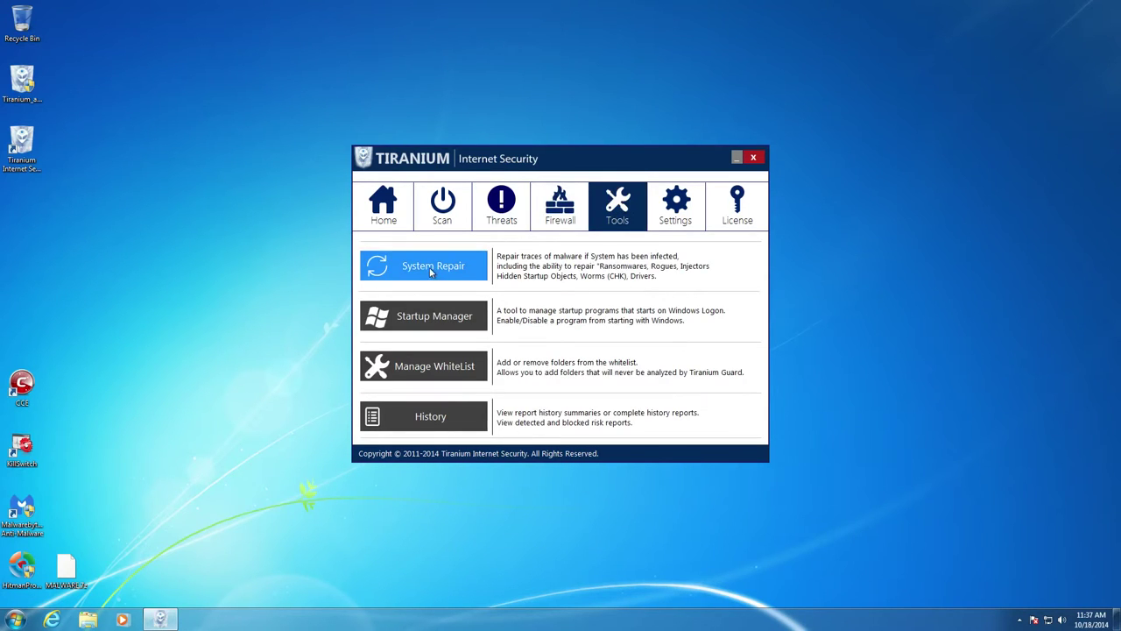
mouse_move(674, 282)
mouse_down()
mouse_move(681, 400)
mouse_move(675, 294)
mouse_up()
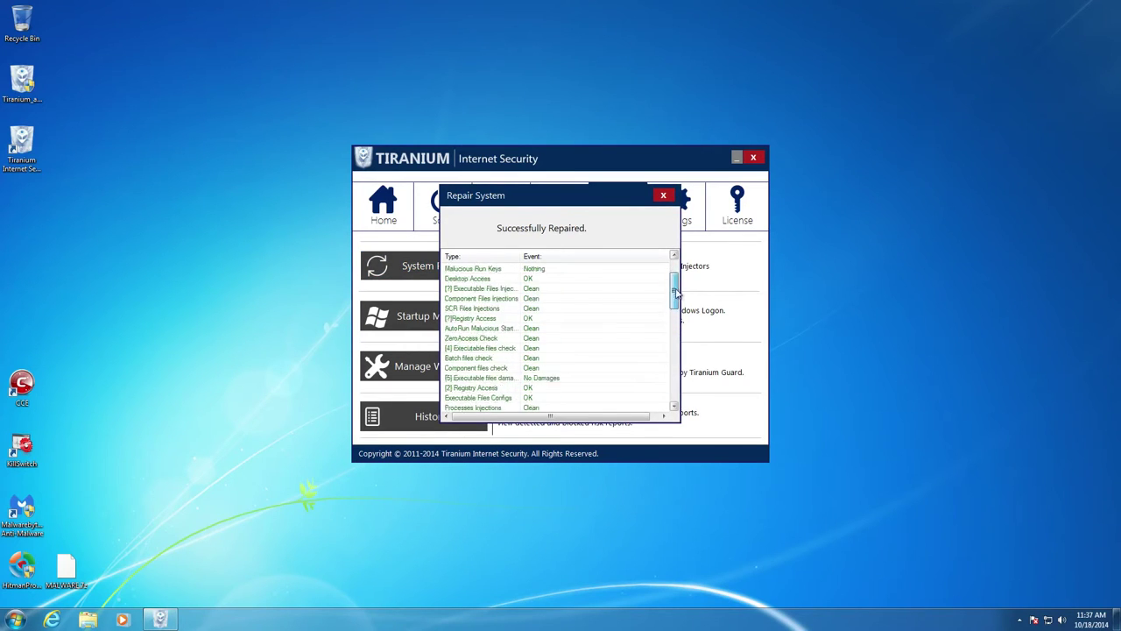
click(663, 195)
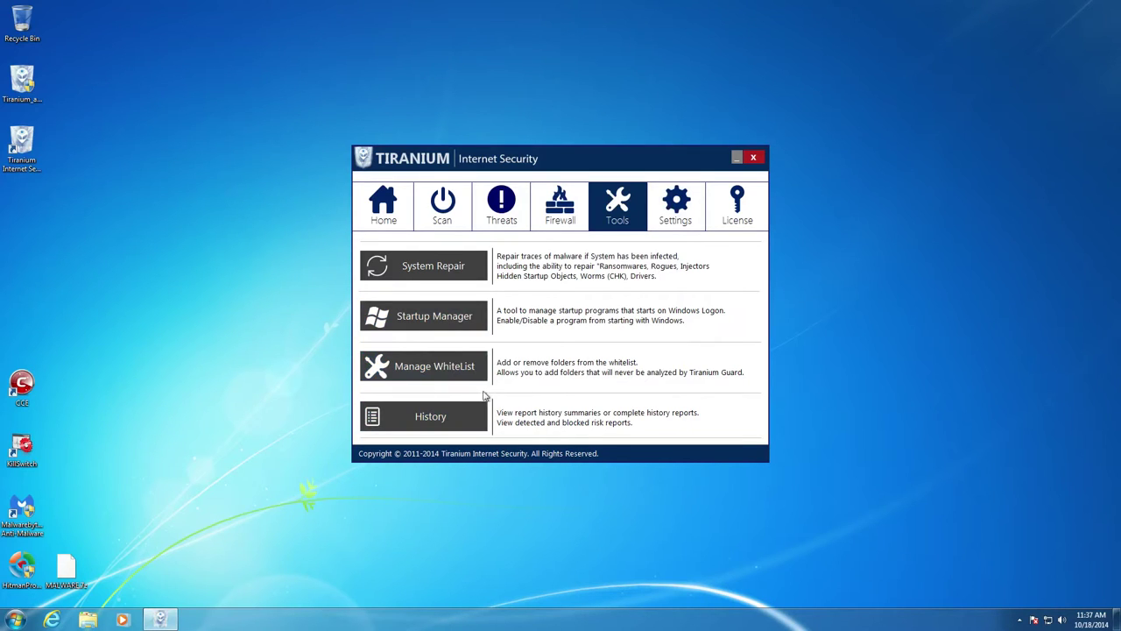
Review Tiranium's hotkeys and other options in Settings, return to Home and close the Tiranium window.
click(686, 207)
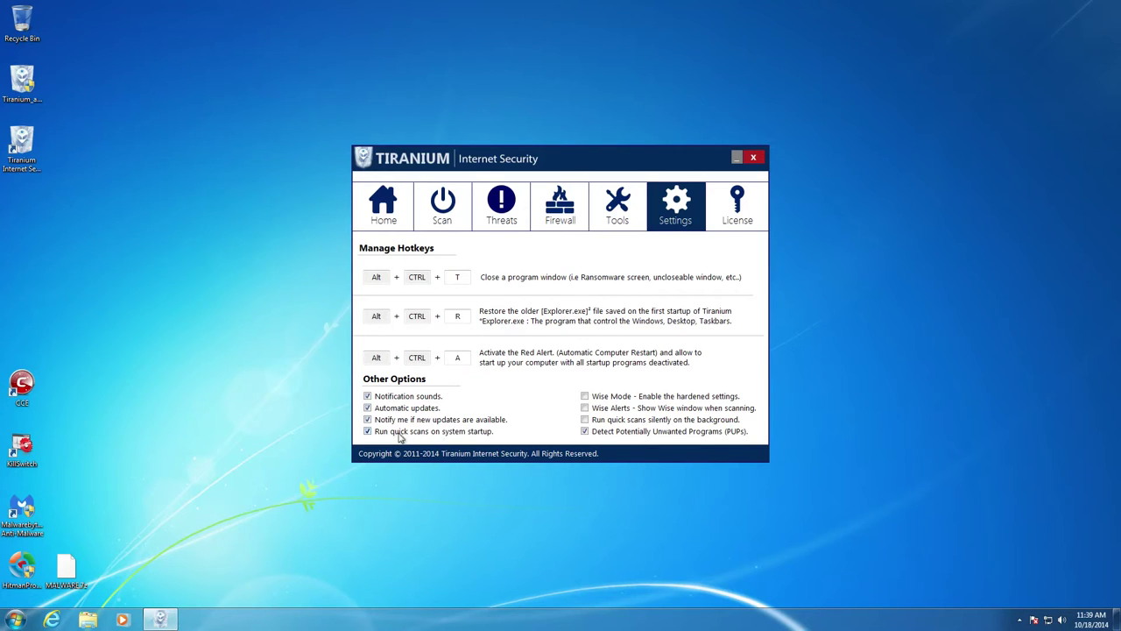
click(447, 433)
click(360, 213)
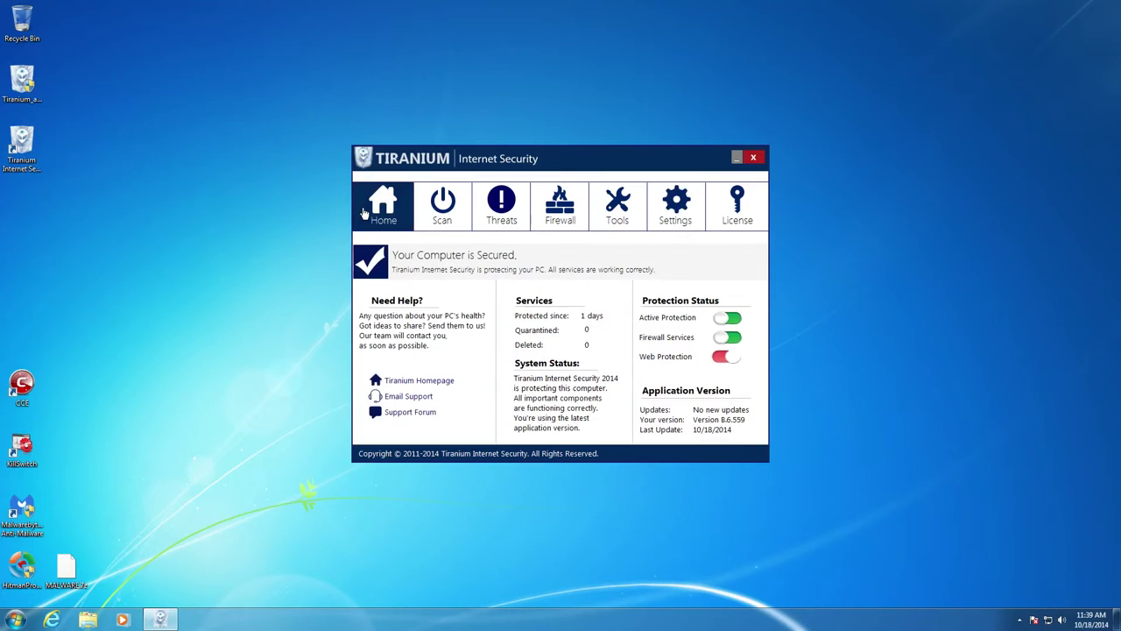
click(754, 157)
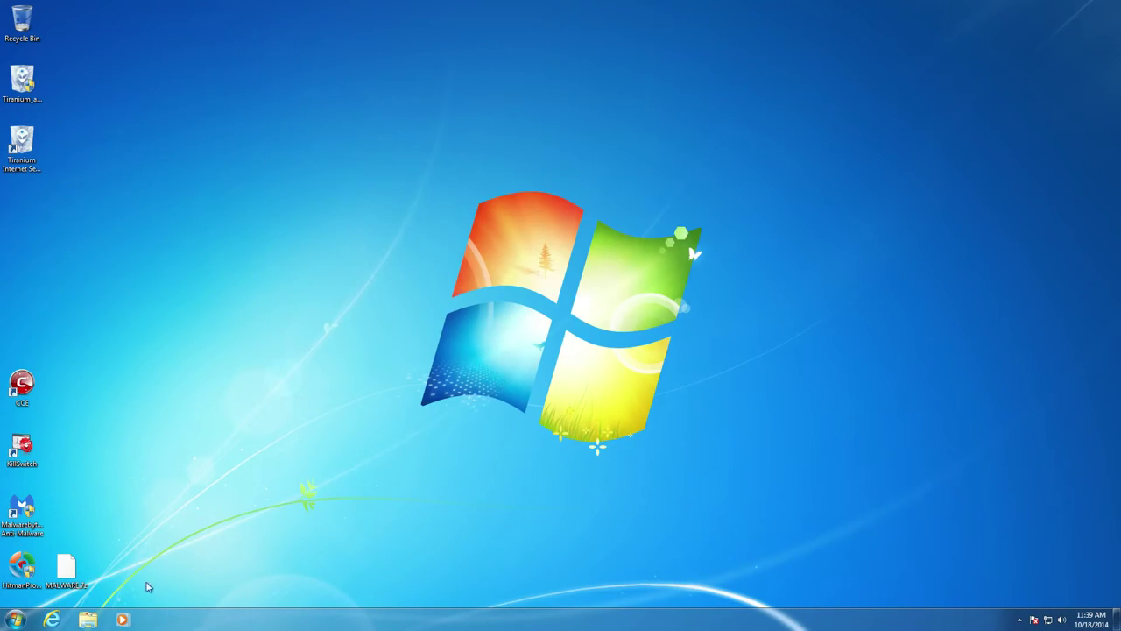
Launch KillSwitch from the desktop, allow it to make changes, and hide its performance graphs.
double_click(29, 446)
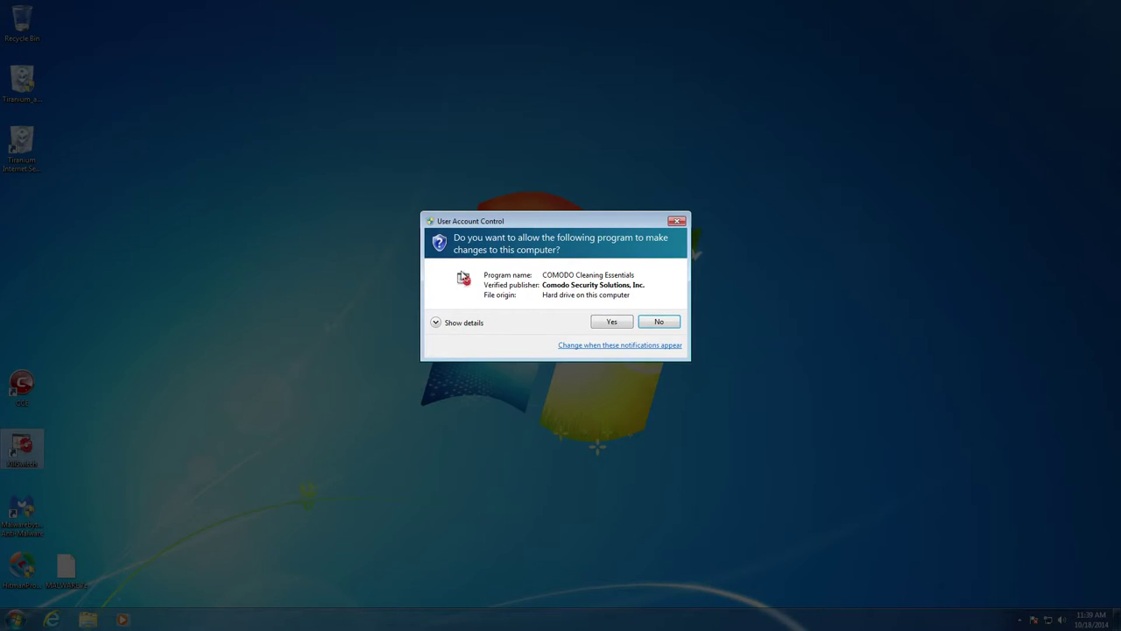
click(613, 325)
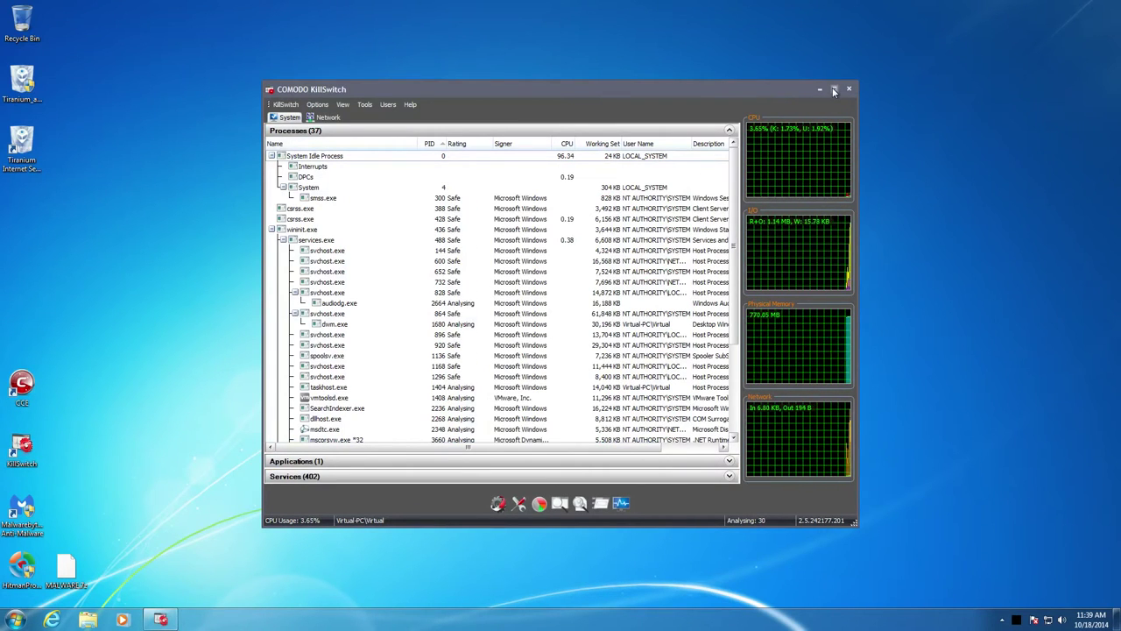
click(343, 104)
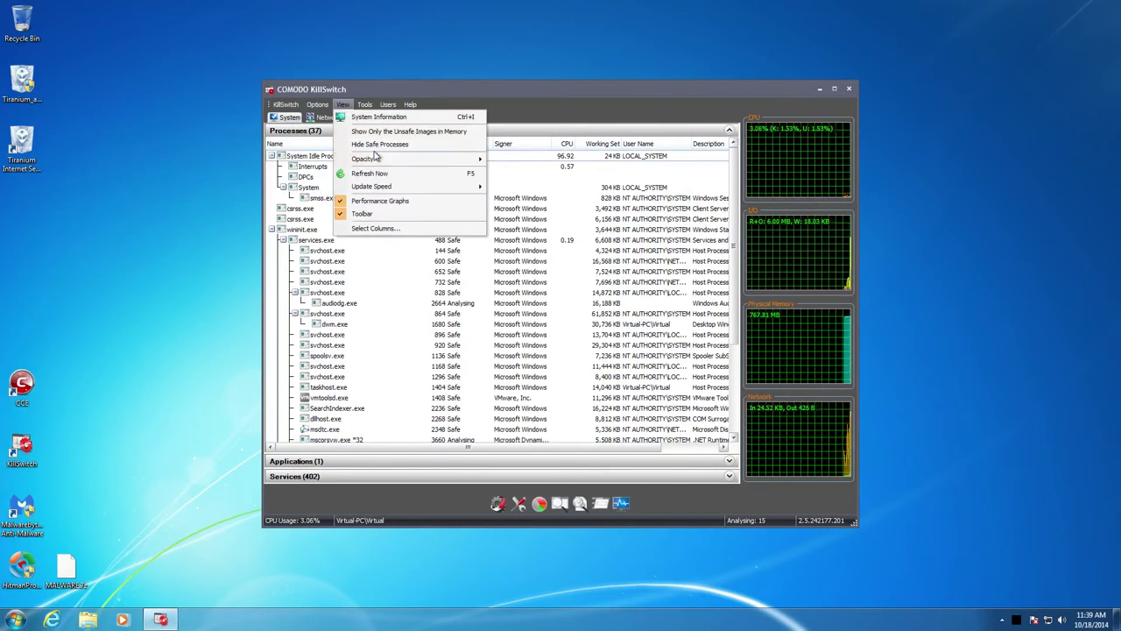
click(370, 206)
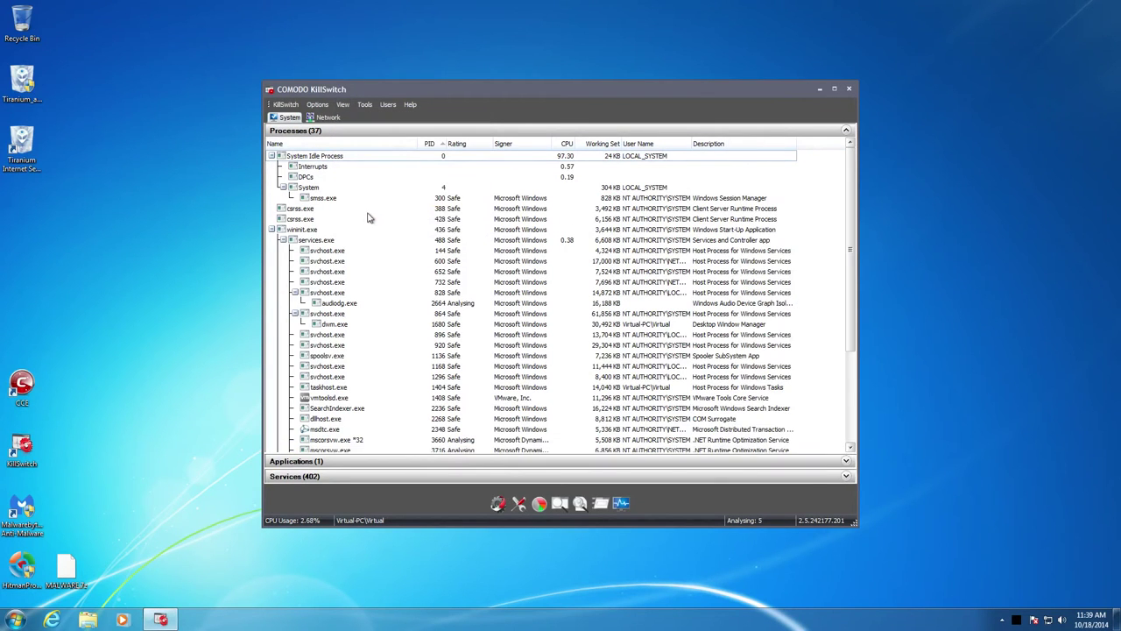
Move the KillSwitch window to the upper right of the desktop and look through its Options and View choices.
drag(591, 93, 837, 24)
click(564, 31)
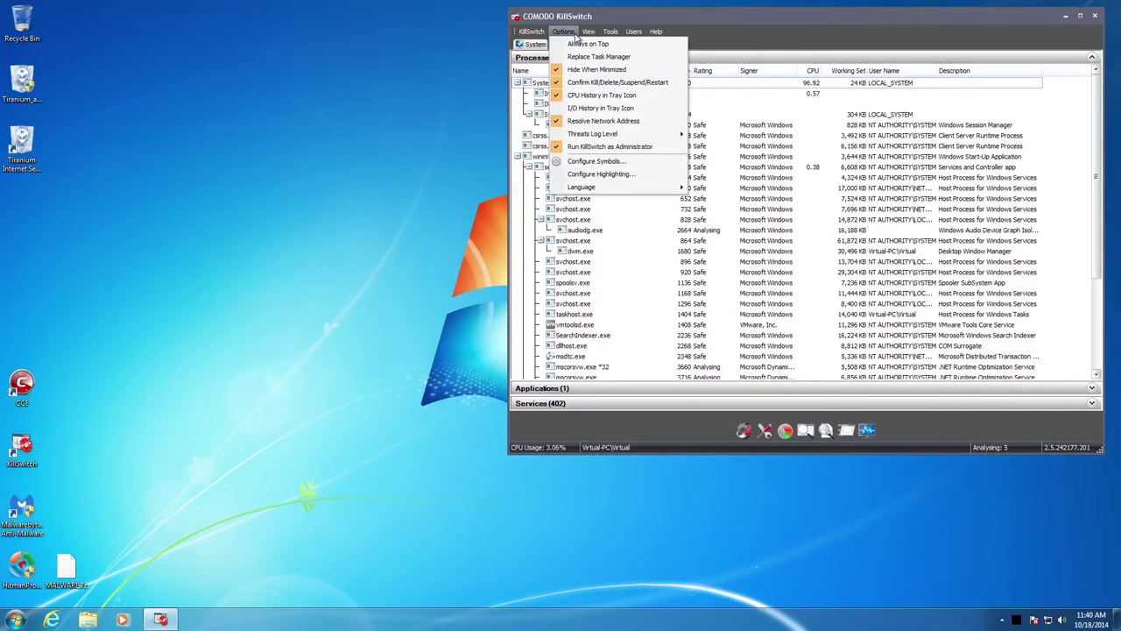
mouse_move(589, 31)
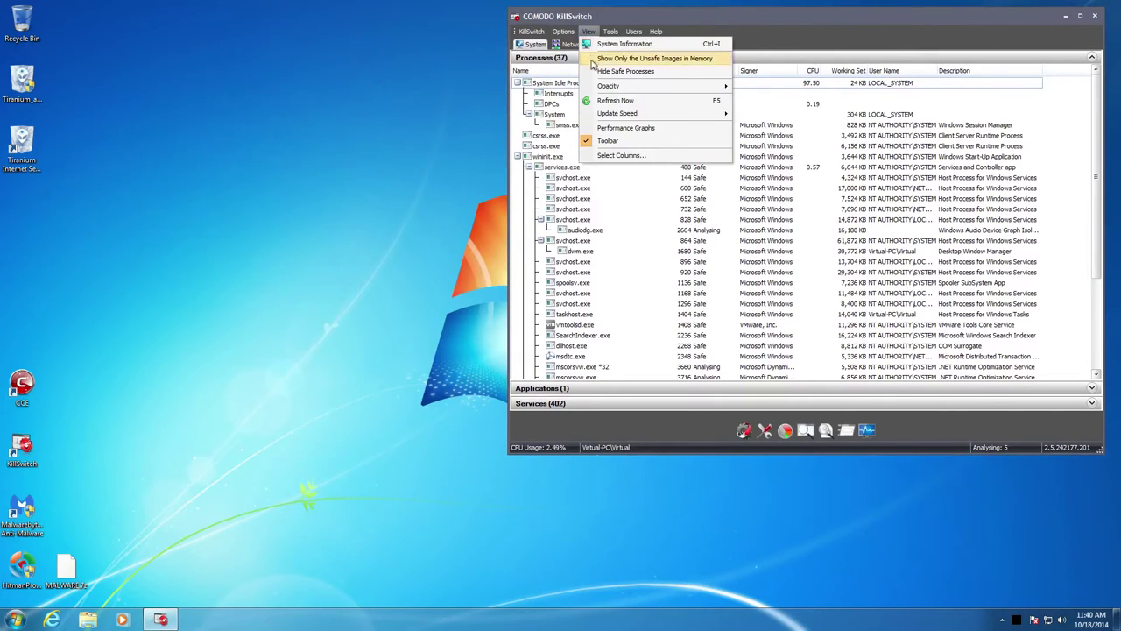
click(723, 26)
Examine the ratings of the running processes, including TiraniumGuard.exe, and close KillSwitch.
drag(1097, 167, 1095, 273)
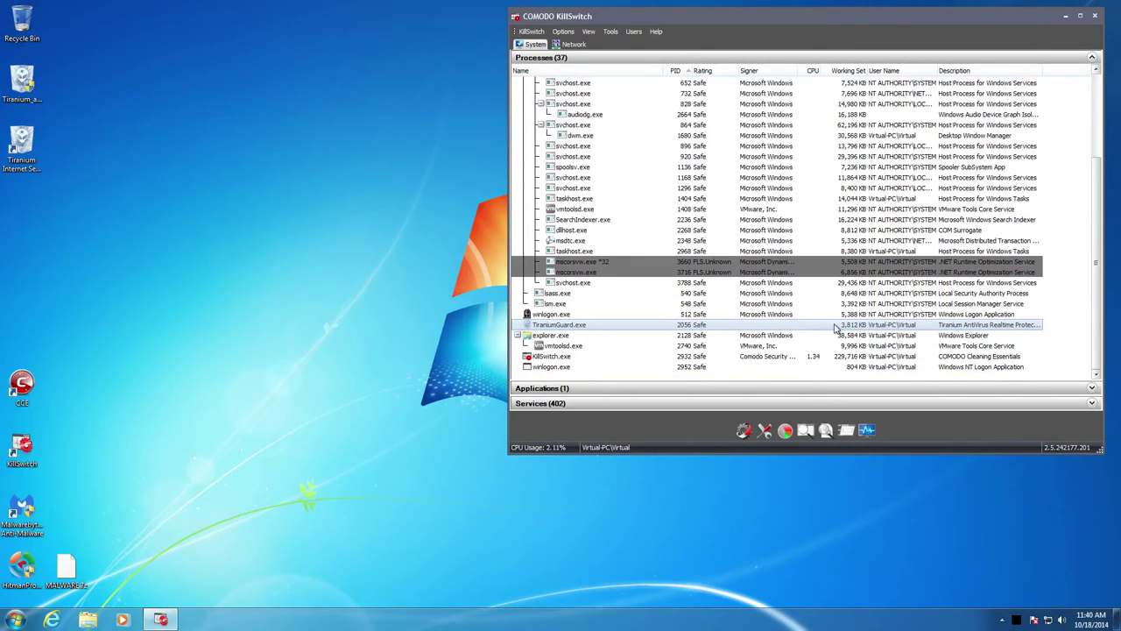
scroll(819, 326, up, 4)
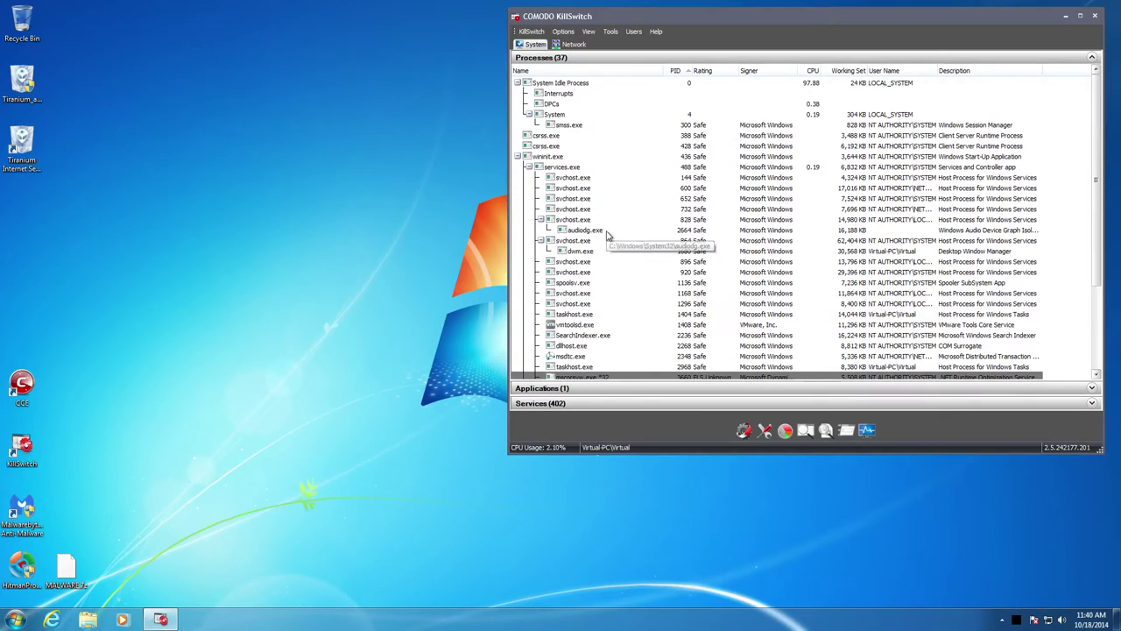
scroll(608, 235, down, 4)
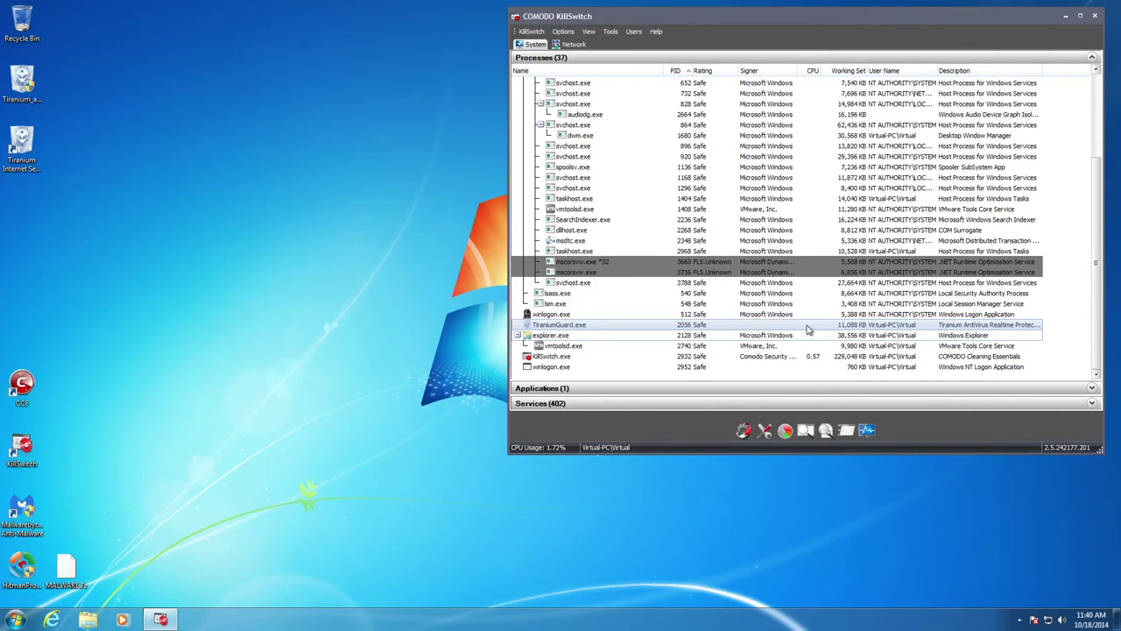
click(1095, 18)
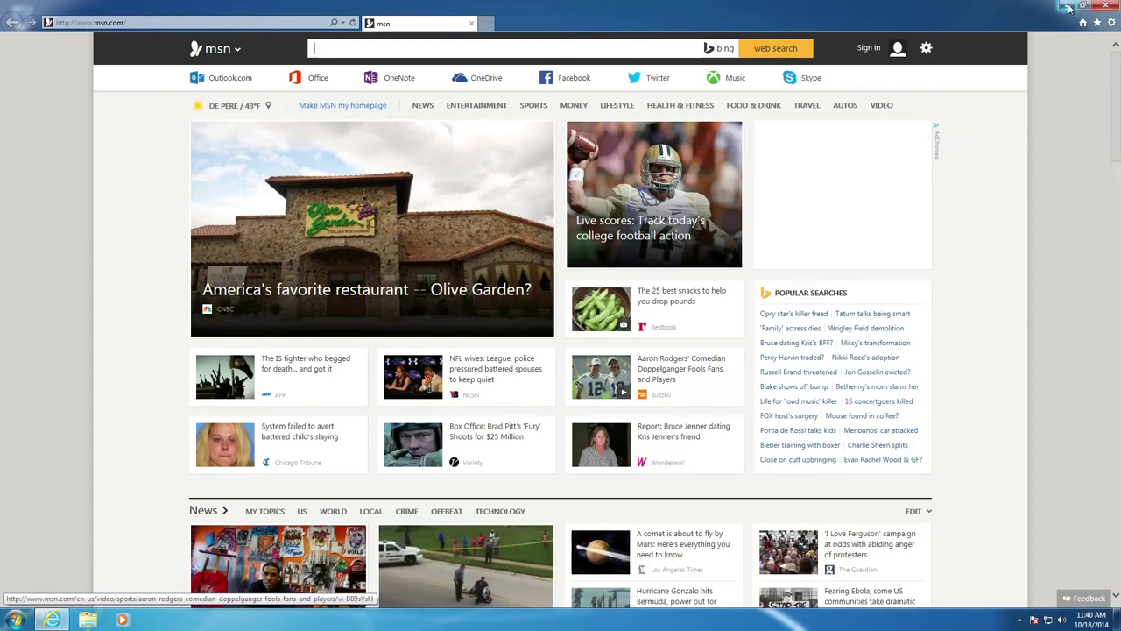
Minimize the browser and relaunch KillSwitch, allowing it to make changes to the computer.
click(1069, 7)
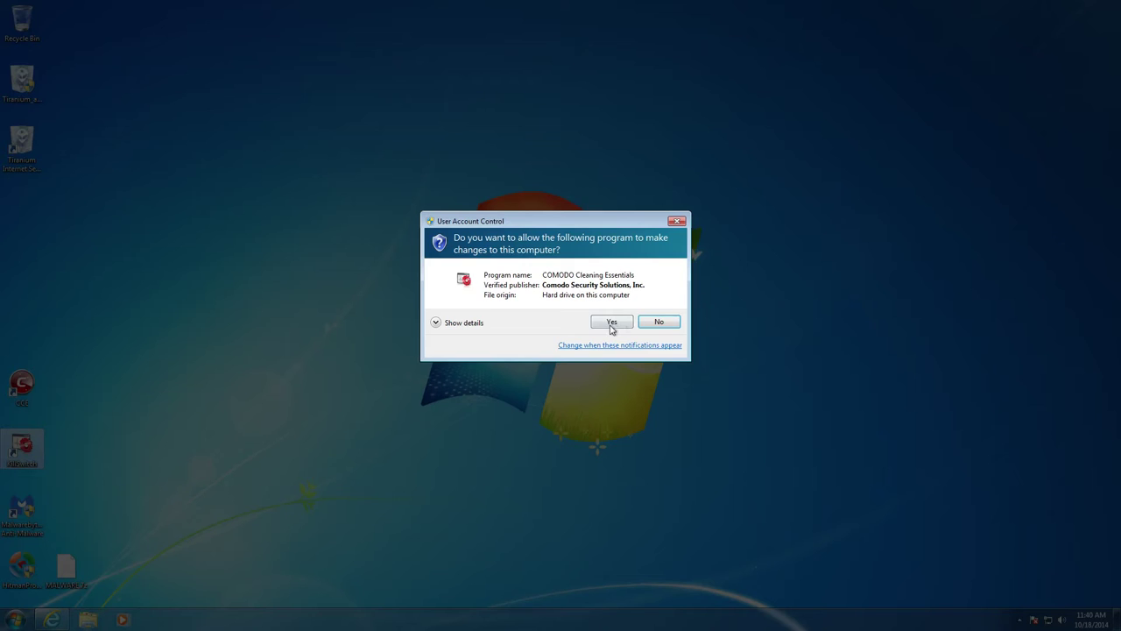
click(609, 325)
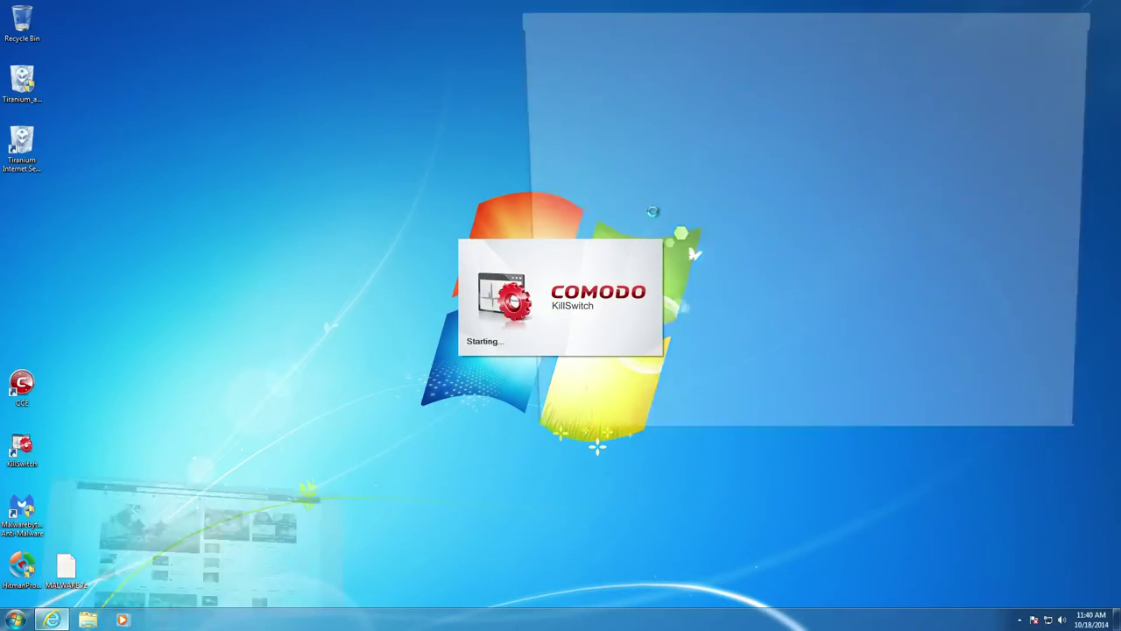
Restore the browser to a smaller window, make KillSwitch narrower and taller, and arrange the two side by side.
click(52, 620)
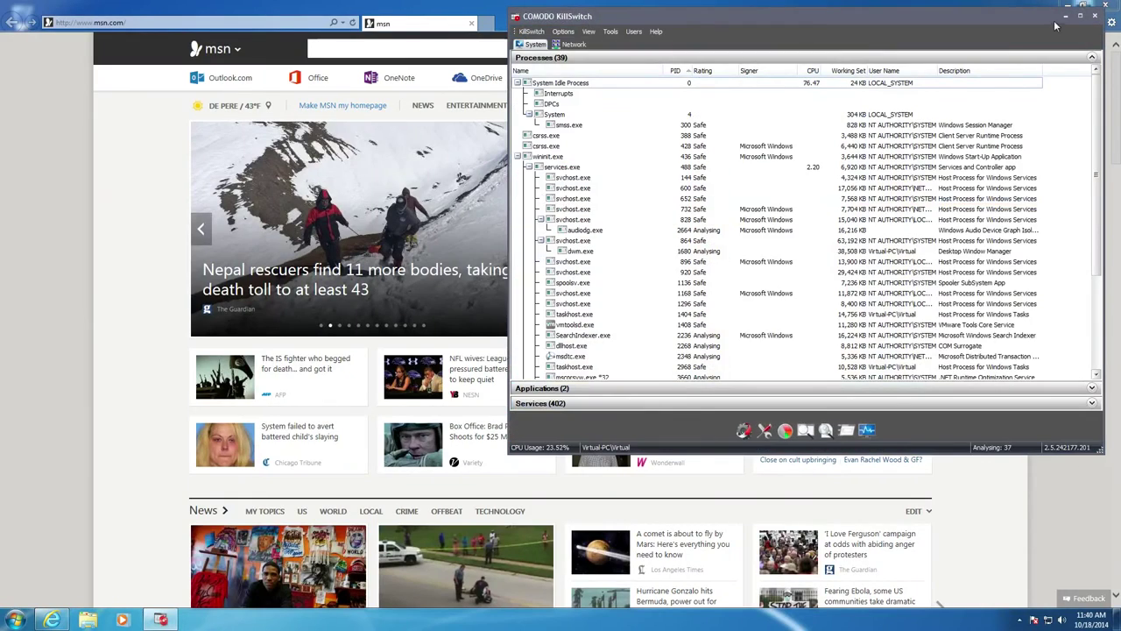
click(1083, 7)
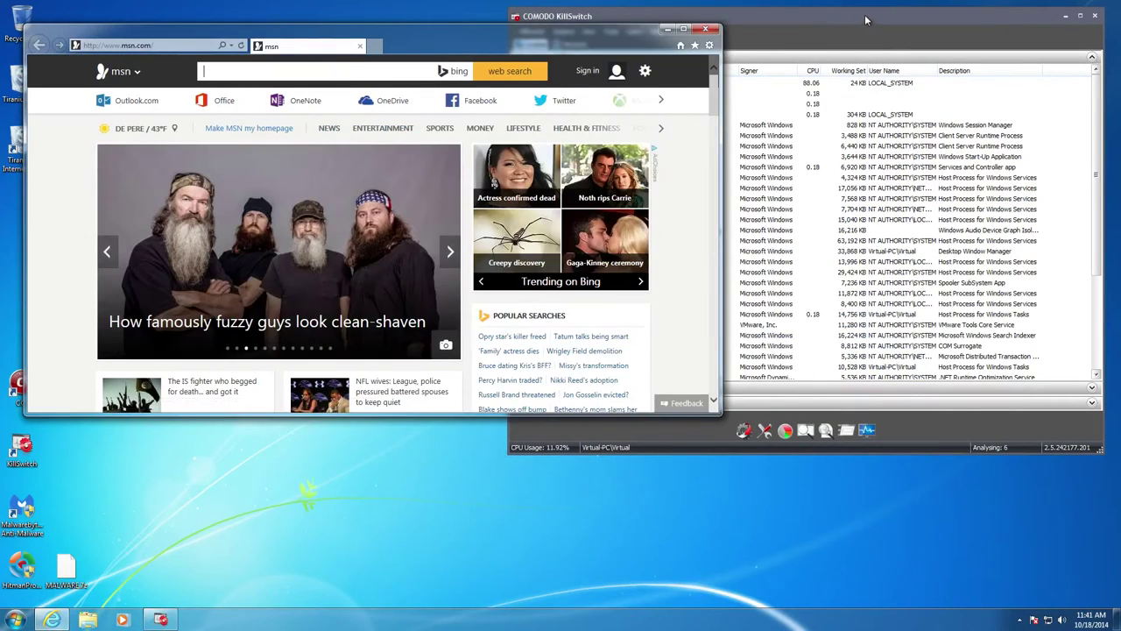
drag(506, 455, 722, 603)
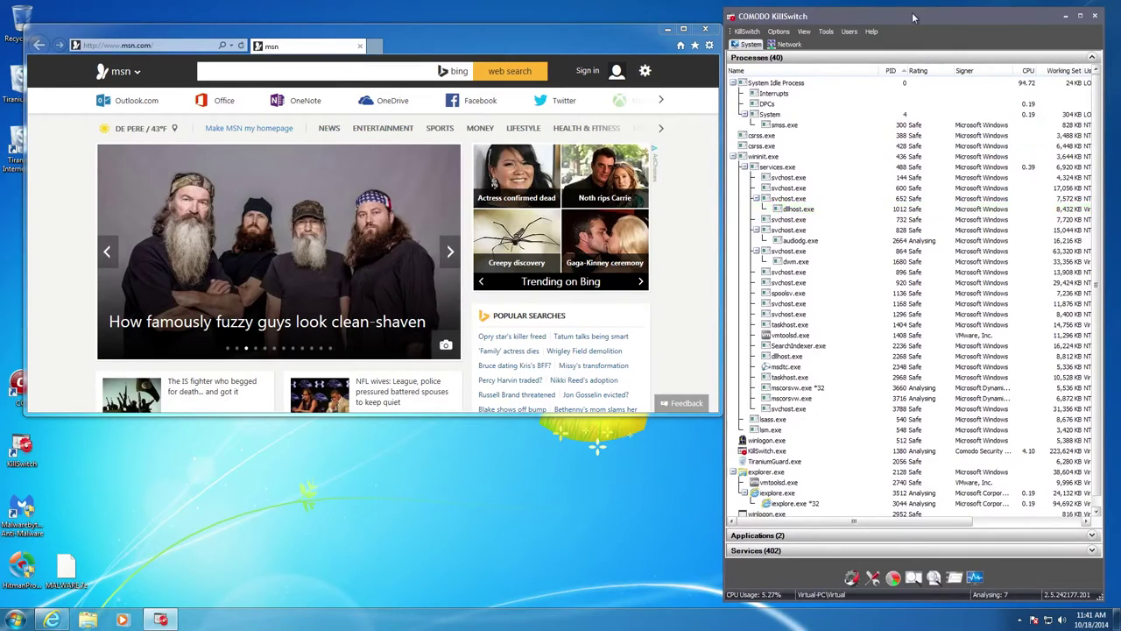
drag(915, 7, 930, 4)
mouse_move(425, 42)
mouse_down()
mouse_move(408, 51)
mouse_move(411, 42)
mouse_up()
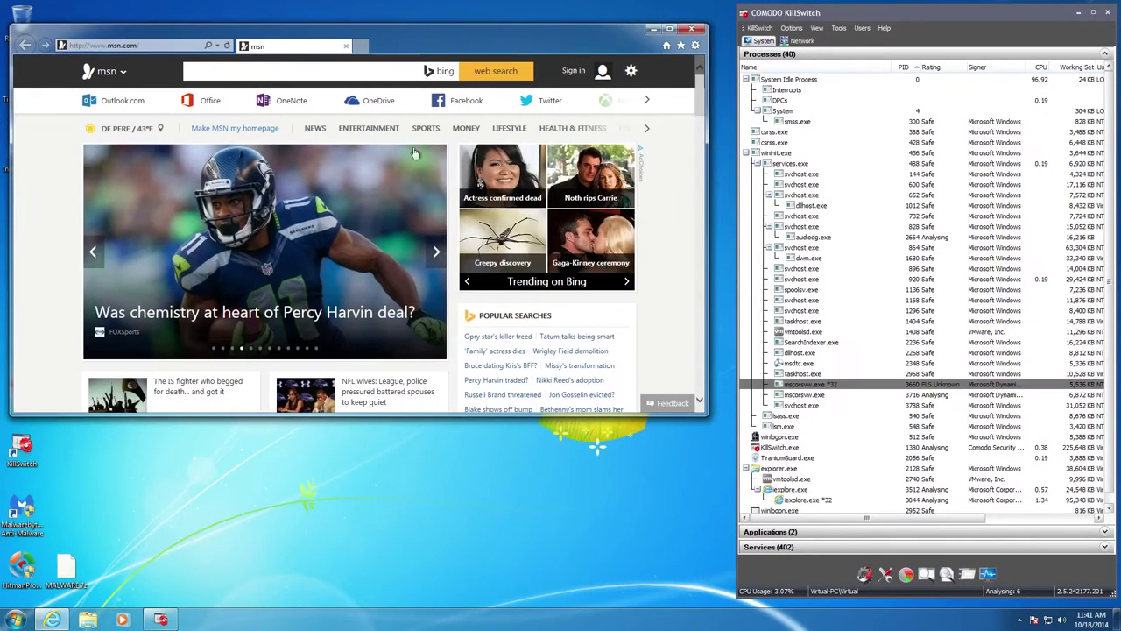
Open the "Malware - Clean MX - realtime" favorite in the browser.
click(680, 44)
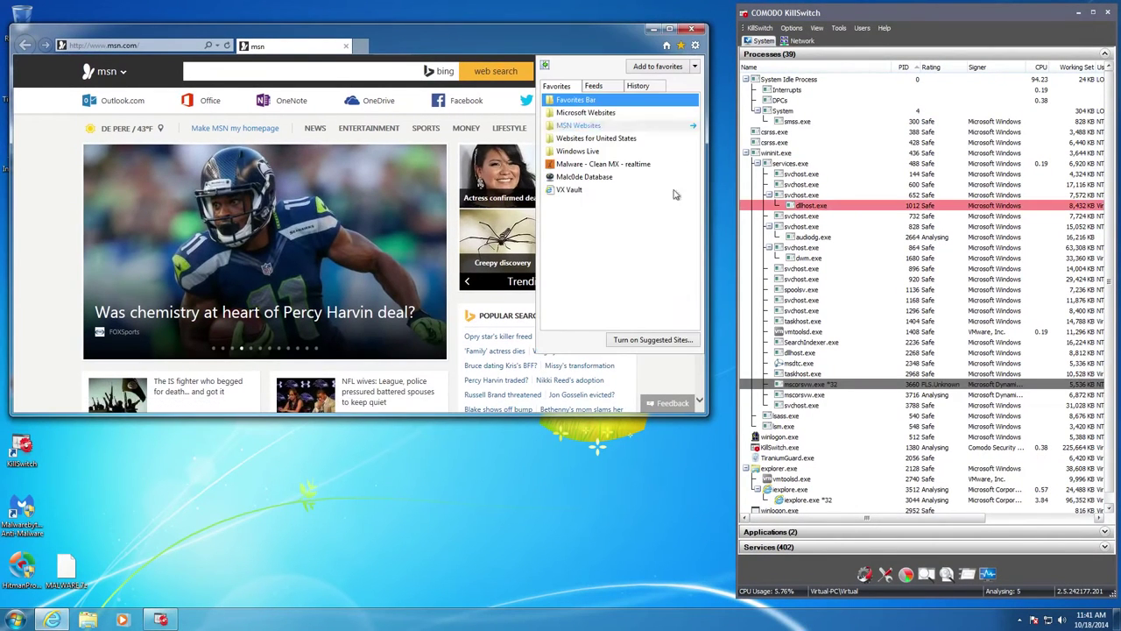
click(602, 166)
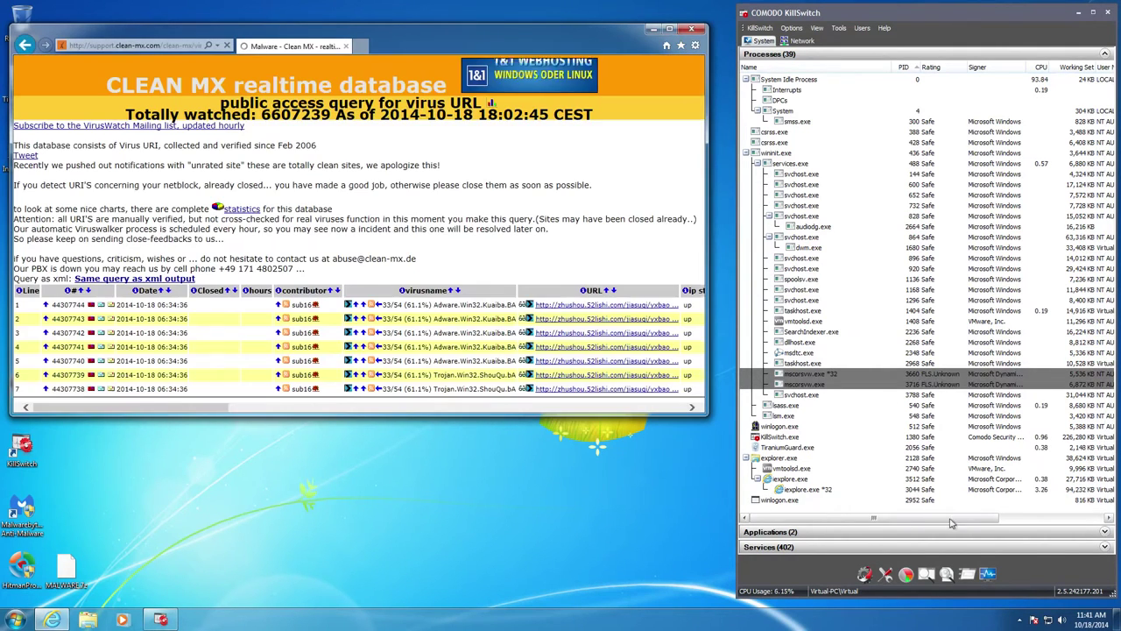
Set the Tiranium AntiVirus Realtime Protection notification area icon to "Show icon and notifications" and save the setting.
click(1019, 619)
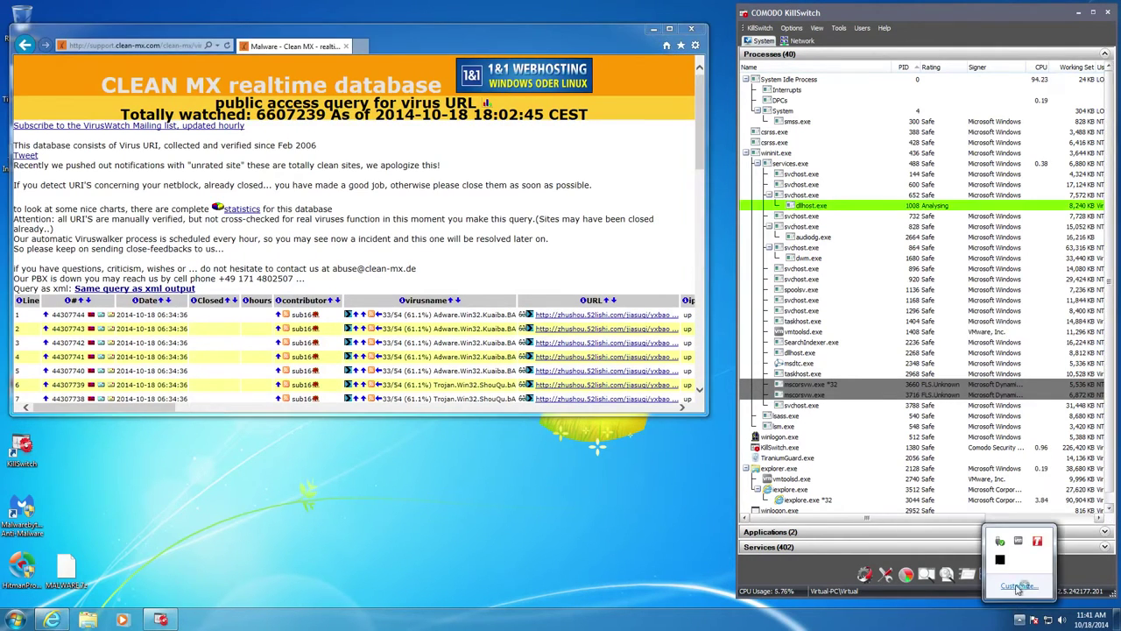
click(1016, 586)
click(574, 379)
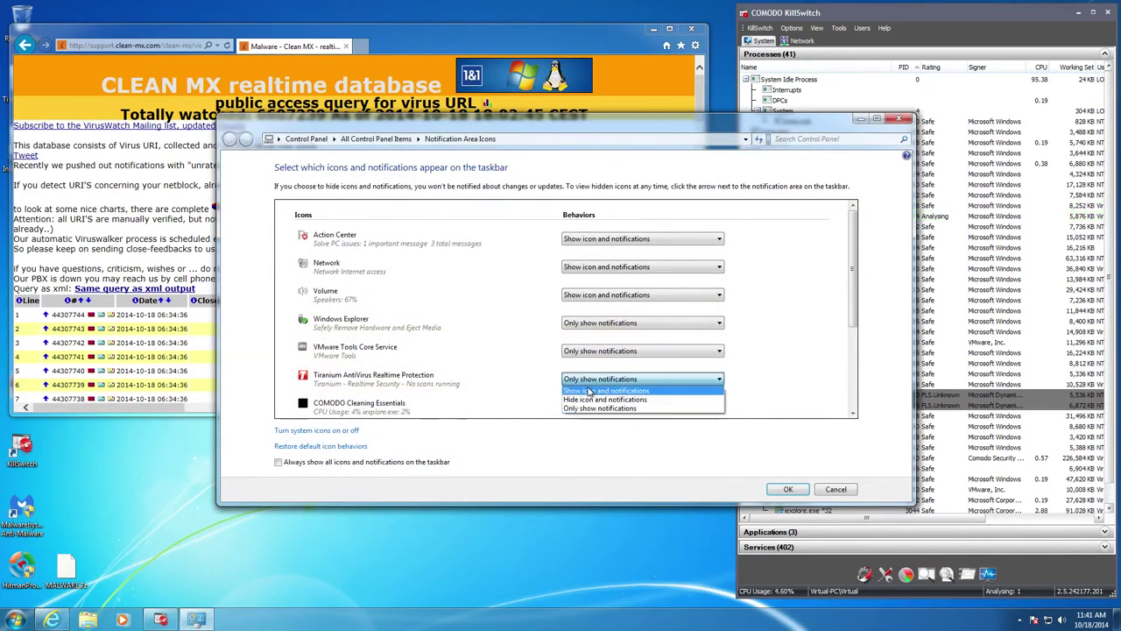
click(605, 391)
click(788, 489)
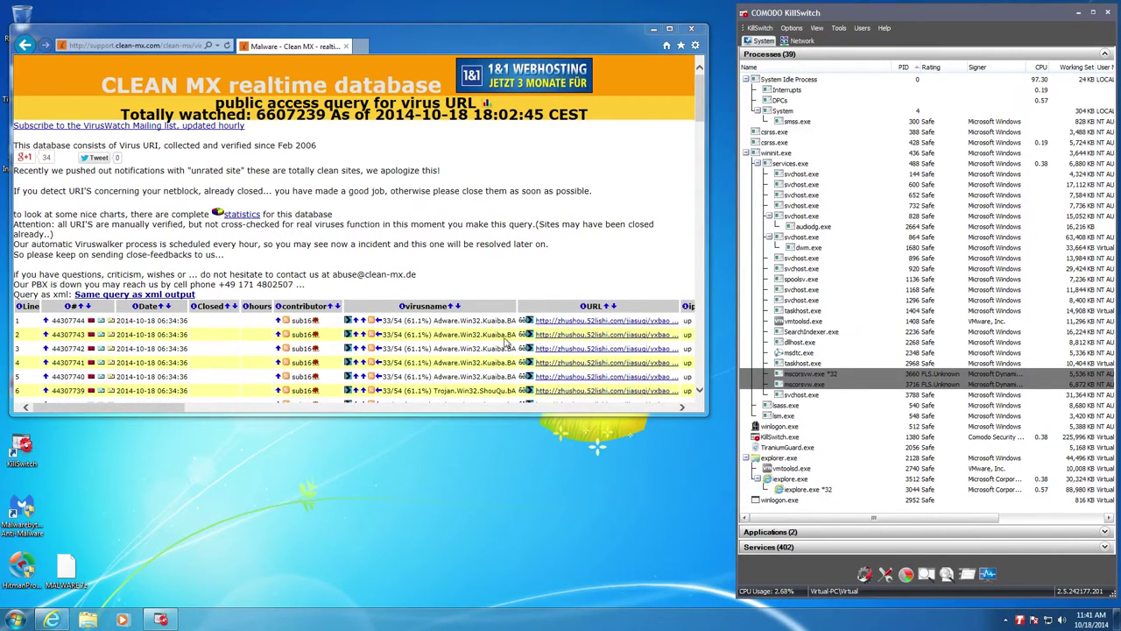
Examine the listed virus names and URLs in the Clean MX database for malware samples to test.
scroll(503, 337, down, 3)
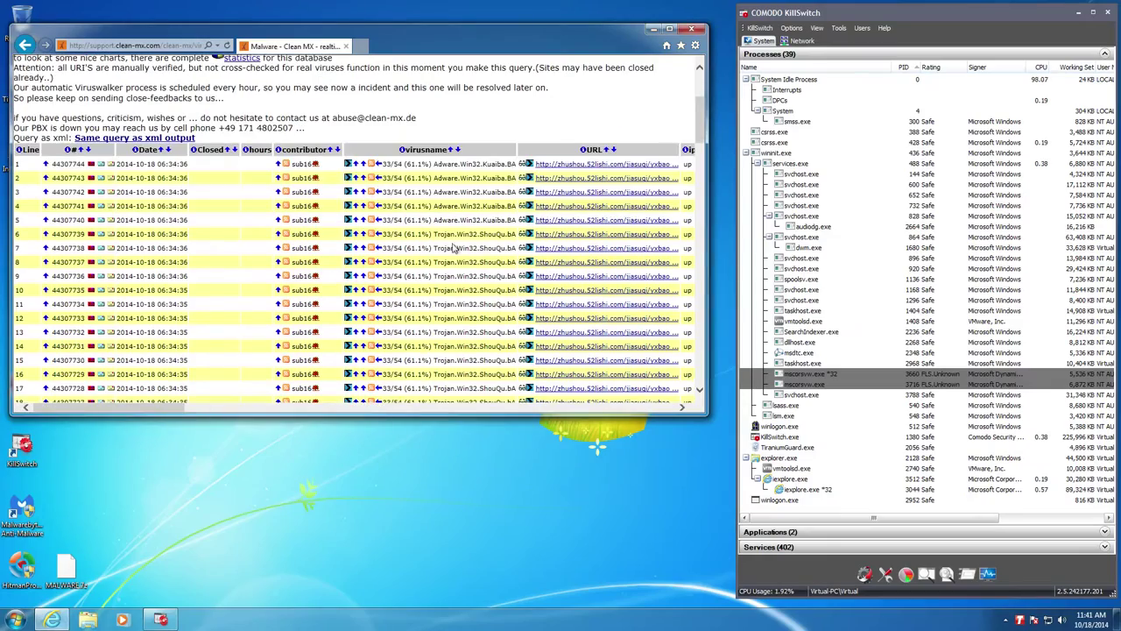
scroll(454, 247, down, 8)
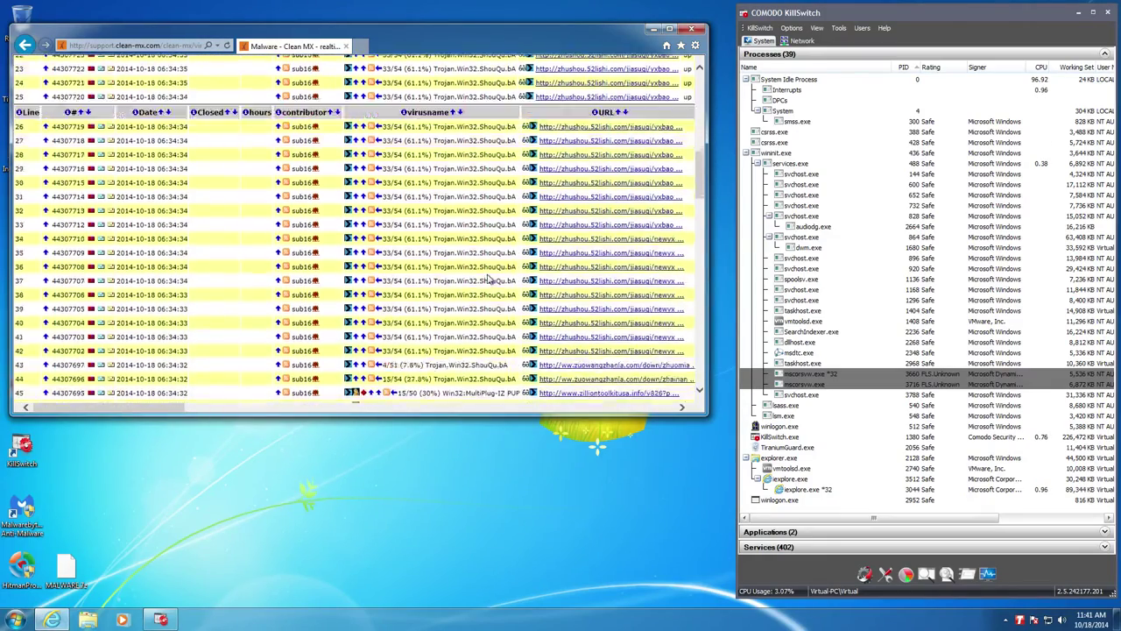
scroll(490, 278, down, 8)
scroll(491, 279, up, 15)
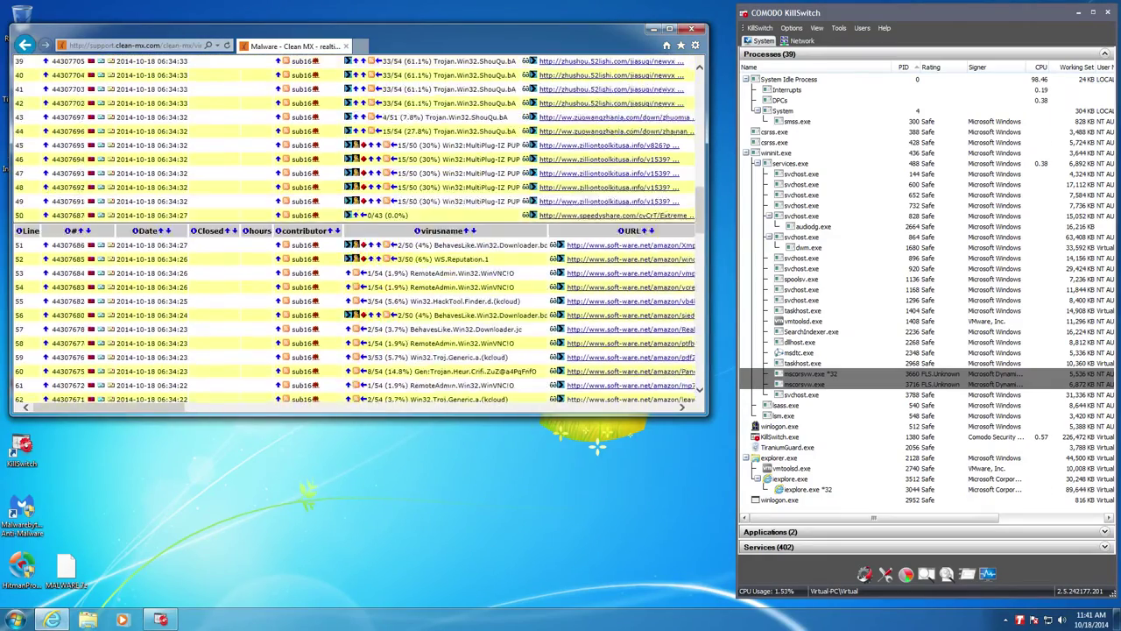
scroll(485, 283, down, 12)
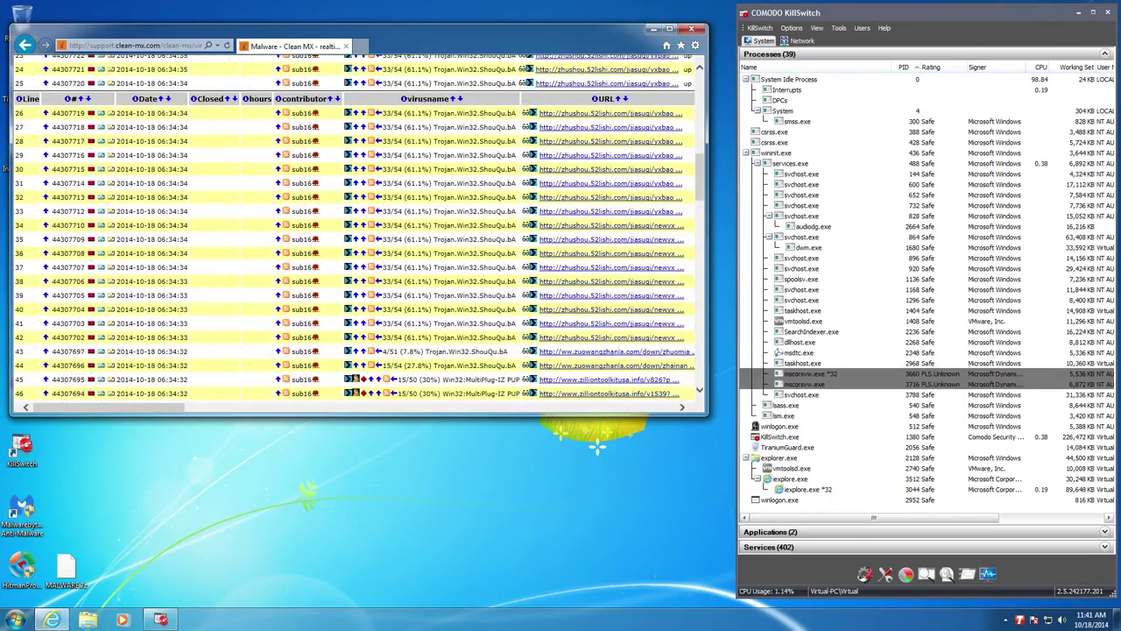
scroll(204, 300, down, 2)
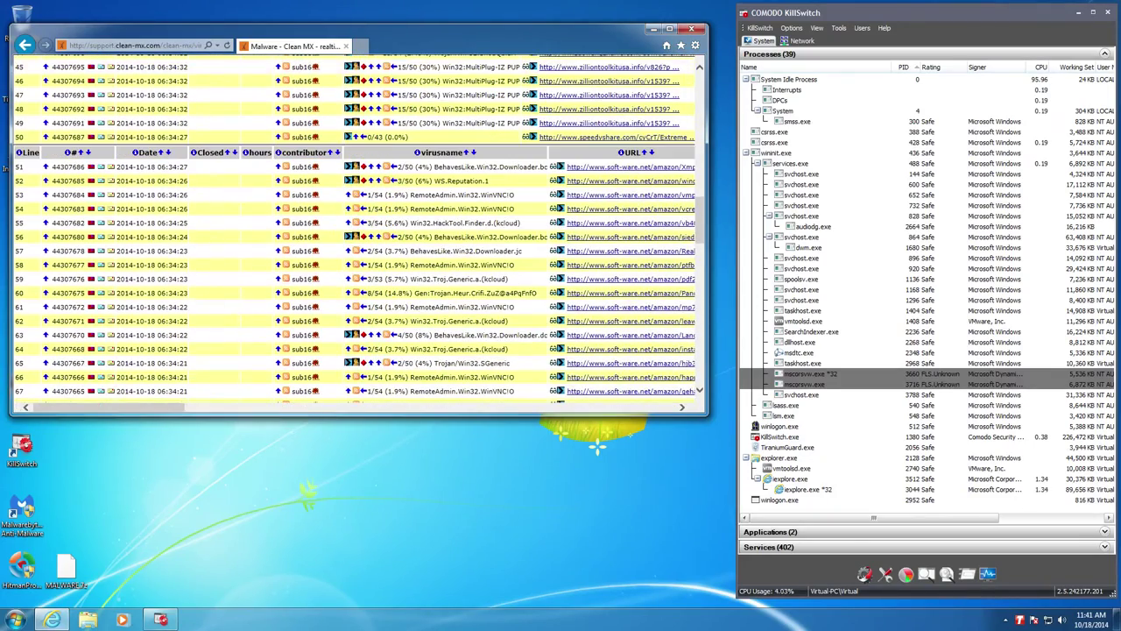
scroll(151, 348, down, 10)
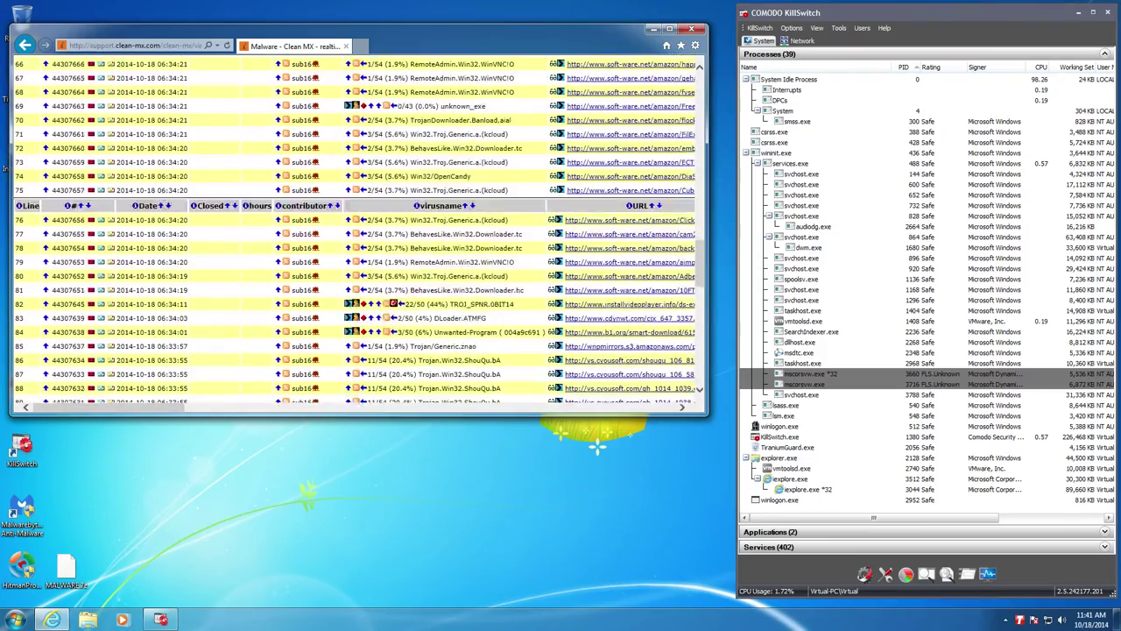
scroll(359, 228, up, 20)
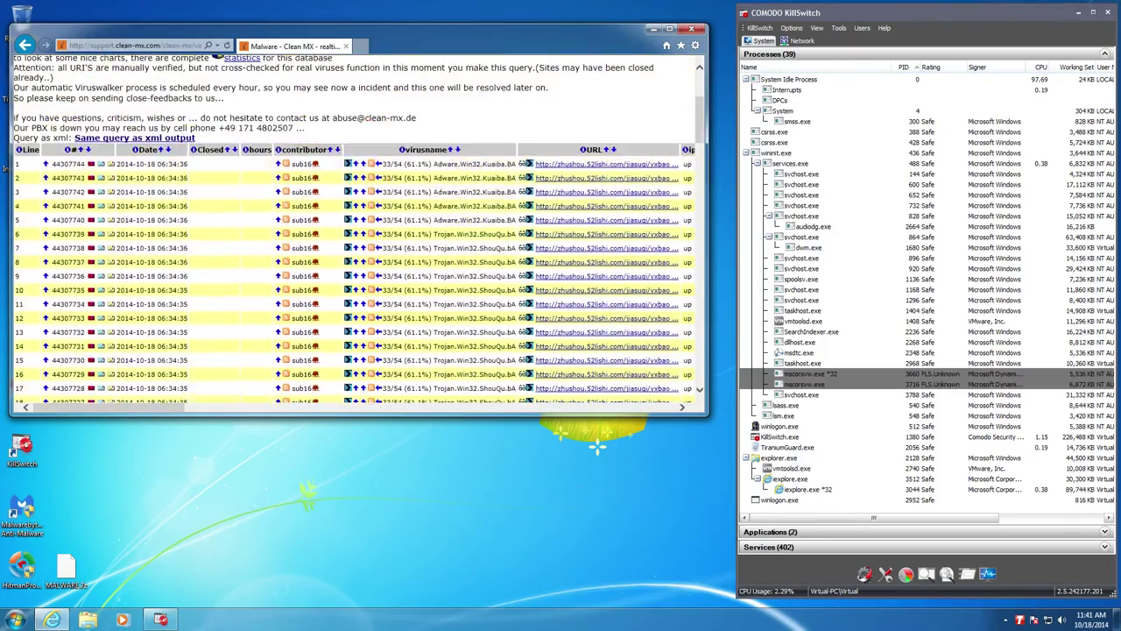
scroll(511, 193, up, 3)
scroll(511, 193, down, 5)
scroll(511, 192, up, 3)
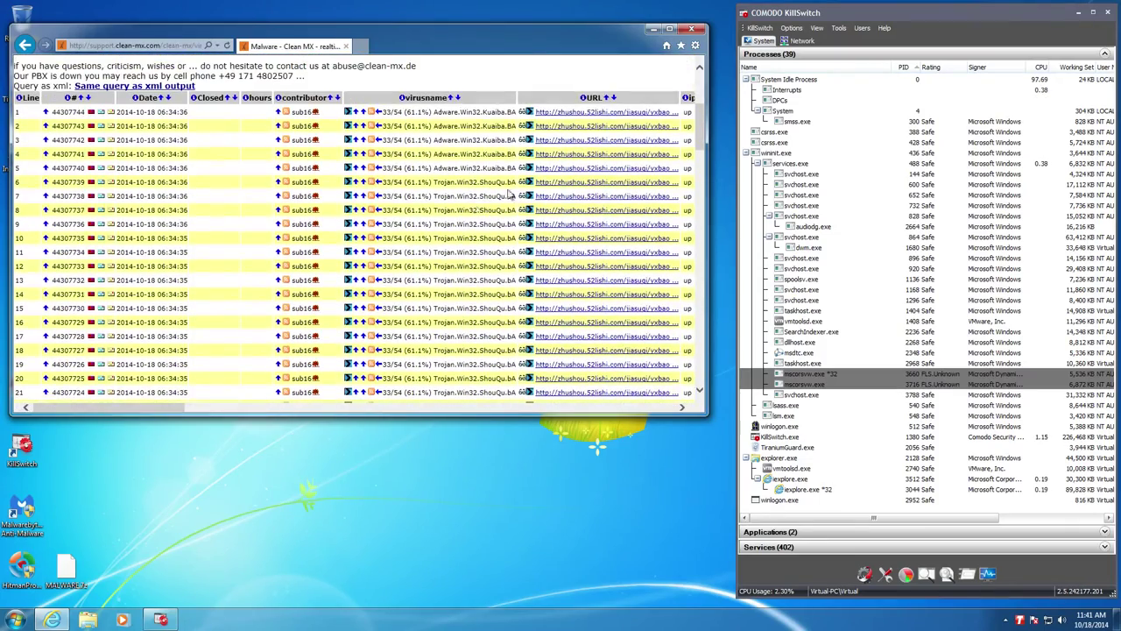
Run bd_4_37352.exe from the URL on line 6, close the threat alert and postpone the reboot requested by Tiranium.
click(568, 184)
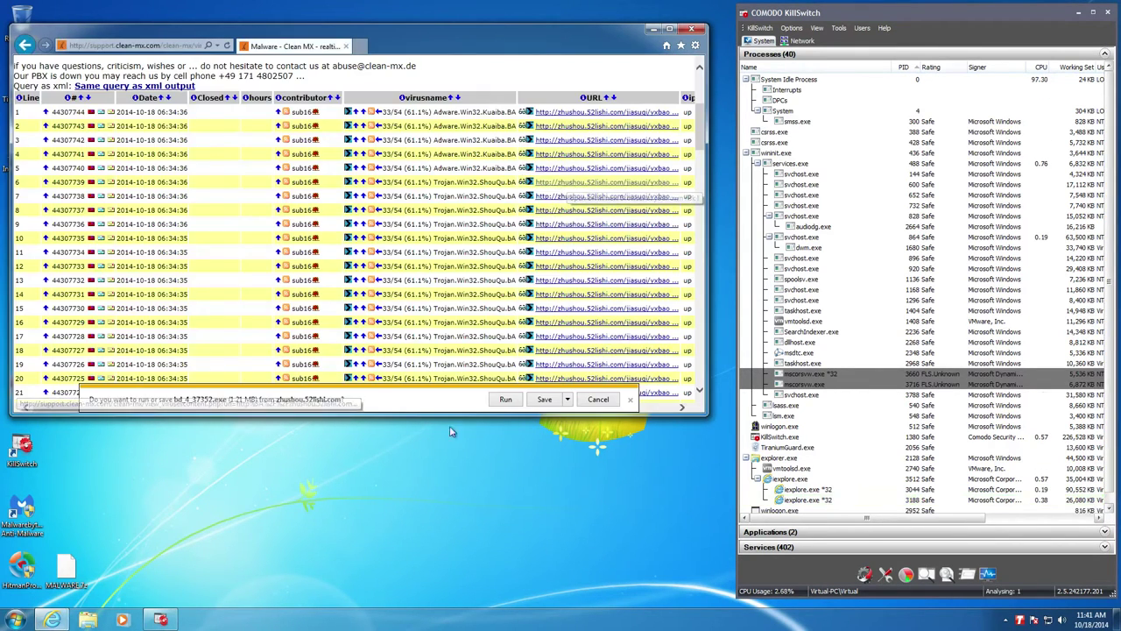
click(506, 400)
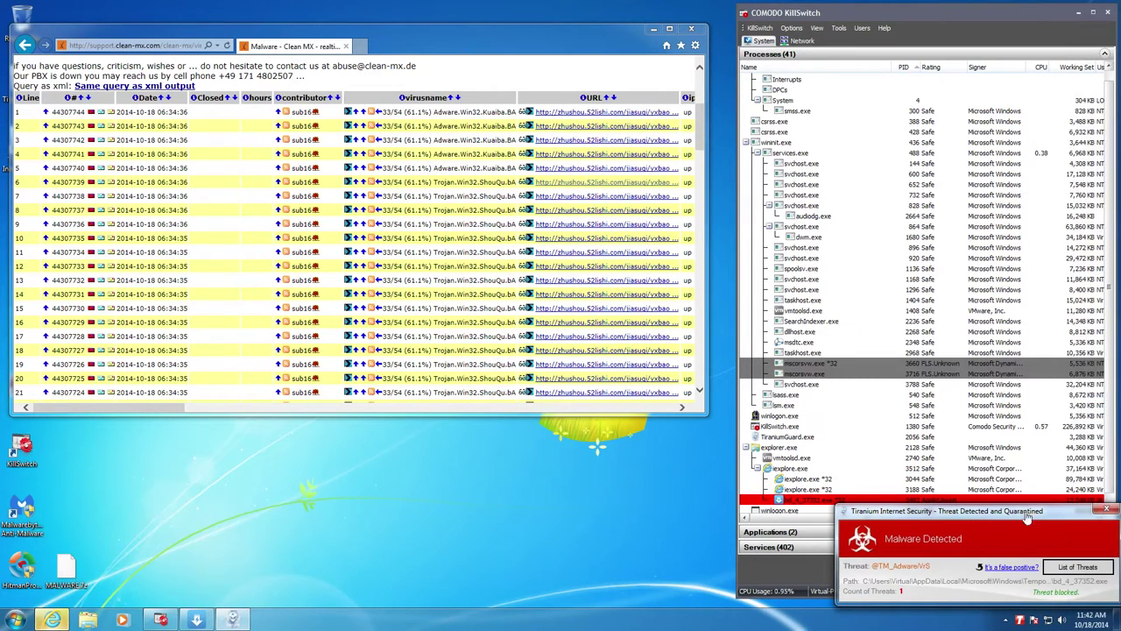
click(1111, 510)
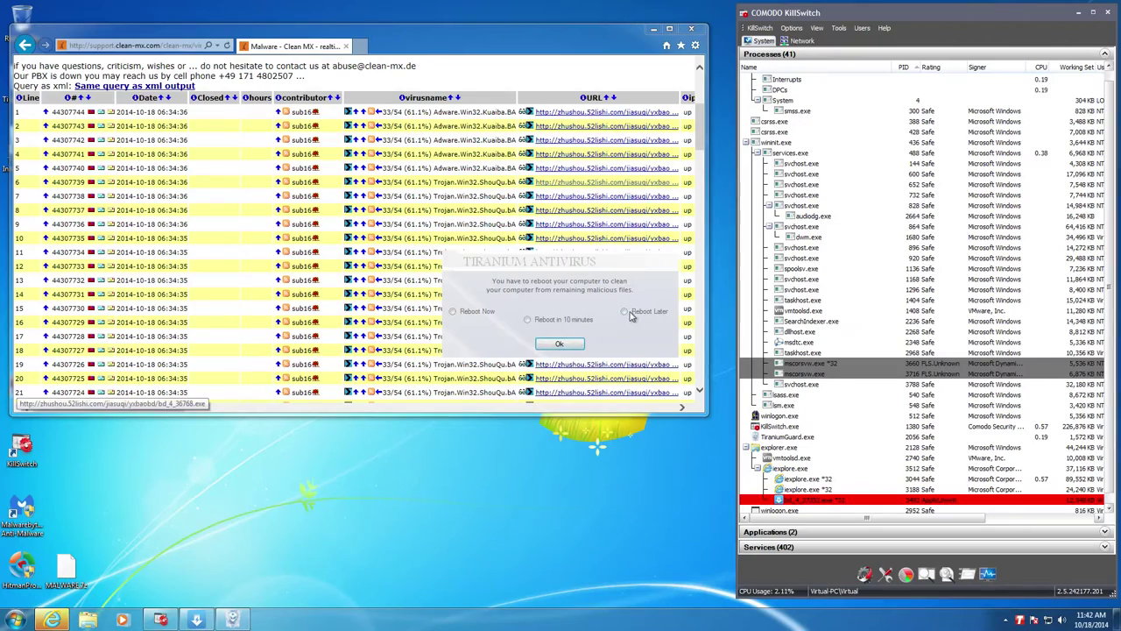
click(559, 343)
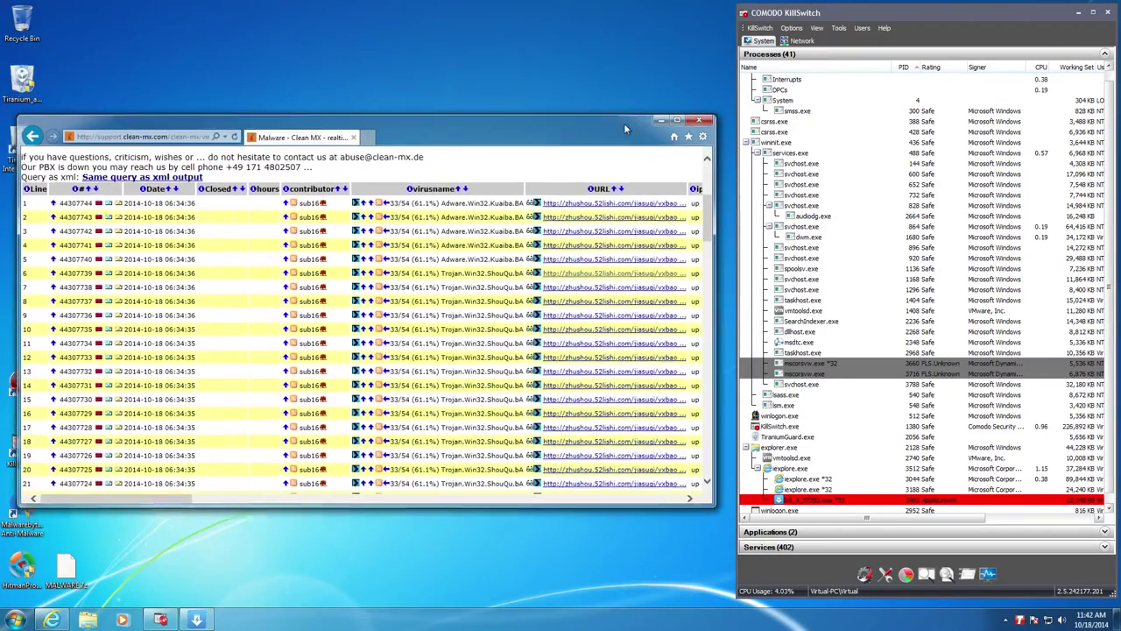
Reposition the browser window beside KillSwitch and check the rating of the bd_4_37352.exe process.
drag(623, 122, 620, 96)
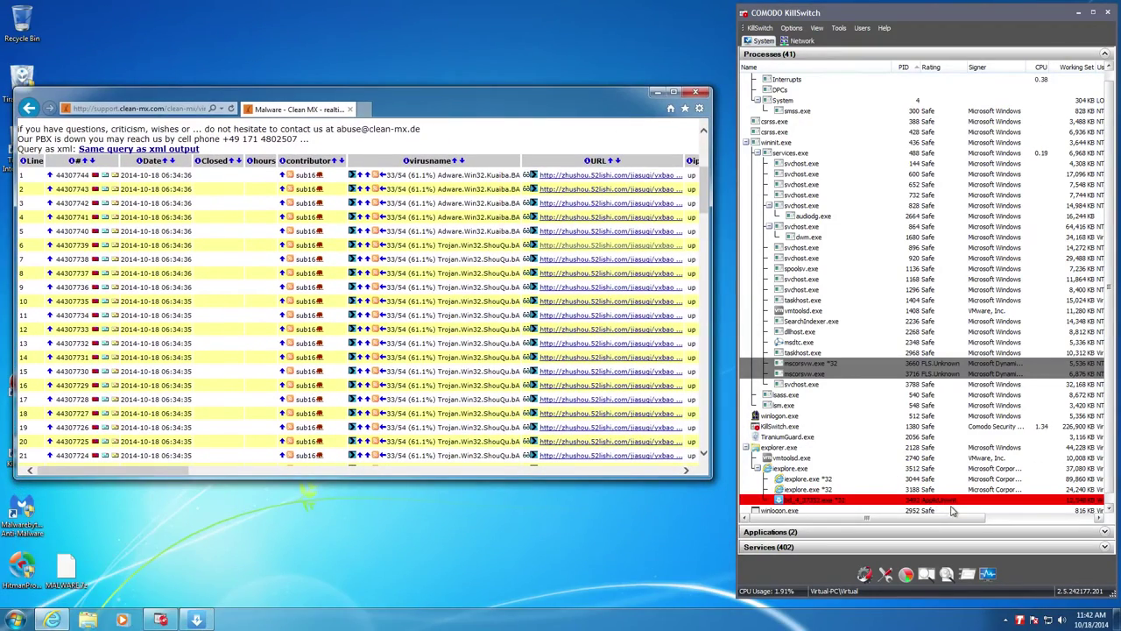
drag(946, 518, 867, 518)
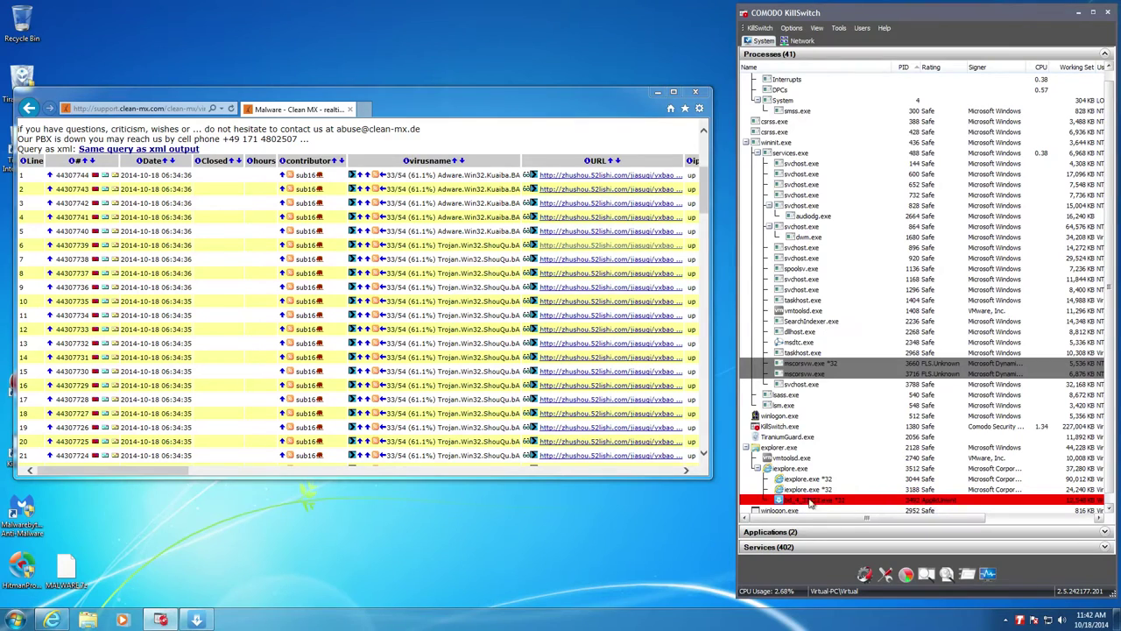
click(271, 100)
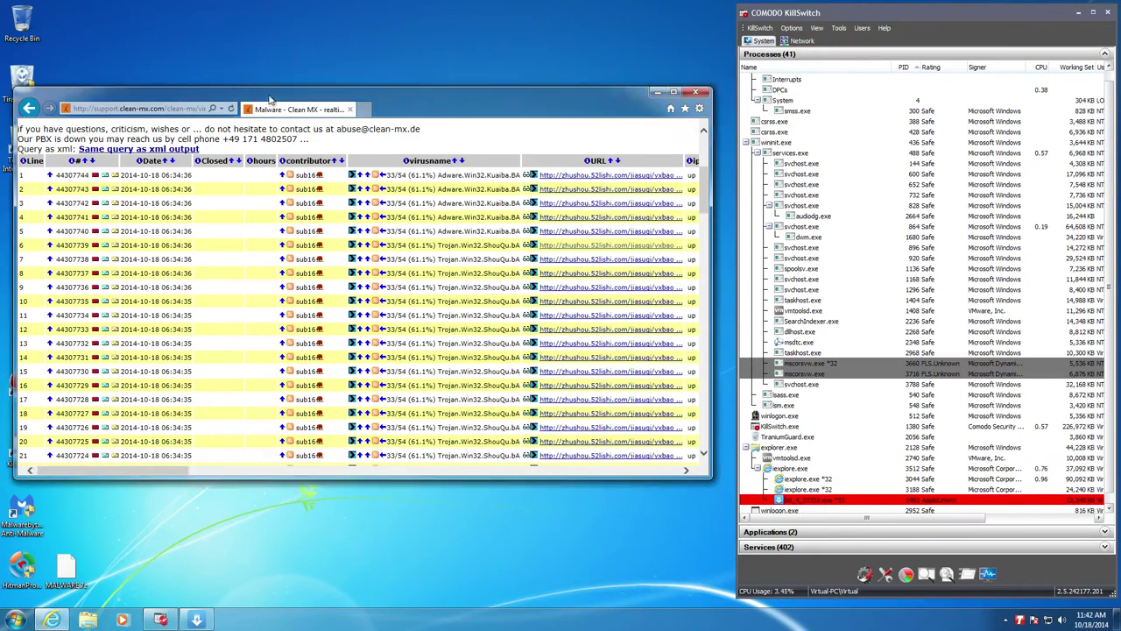
drag(270, 100, 278, 71)
Open the soft-ware.net link for wings-1.4.1.exe on line 52 of the malware list.
scroll(554, 331, down, 3)
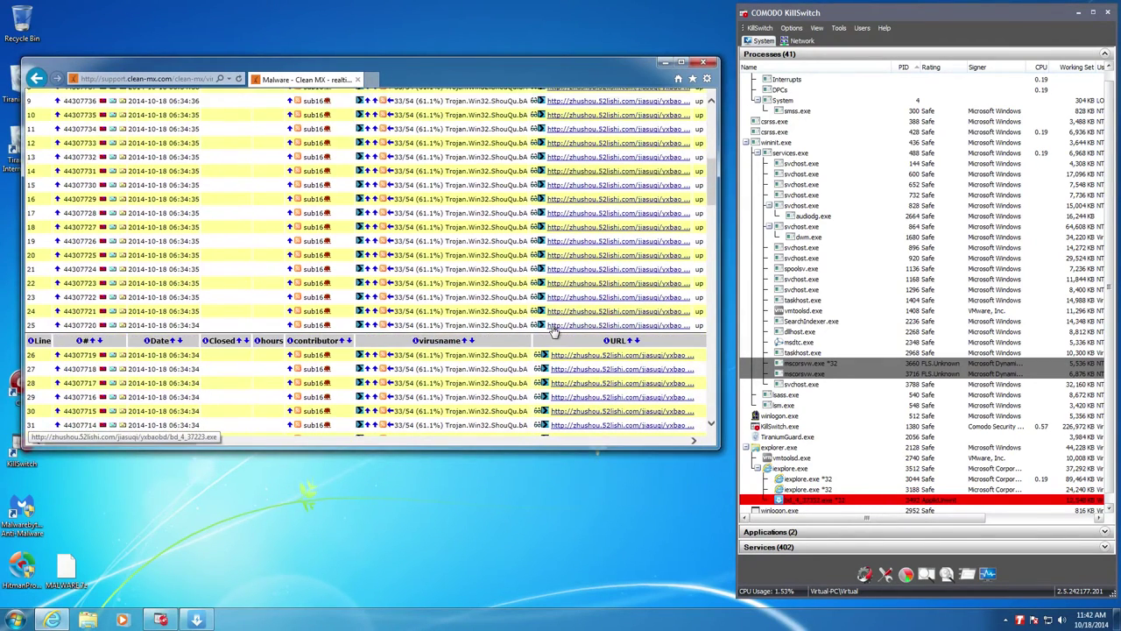
scroll(553, 331, down, 7)
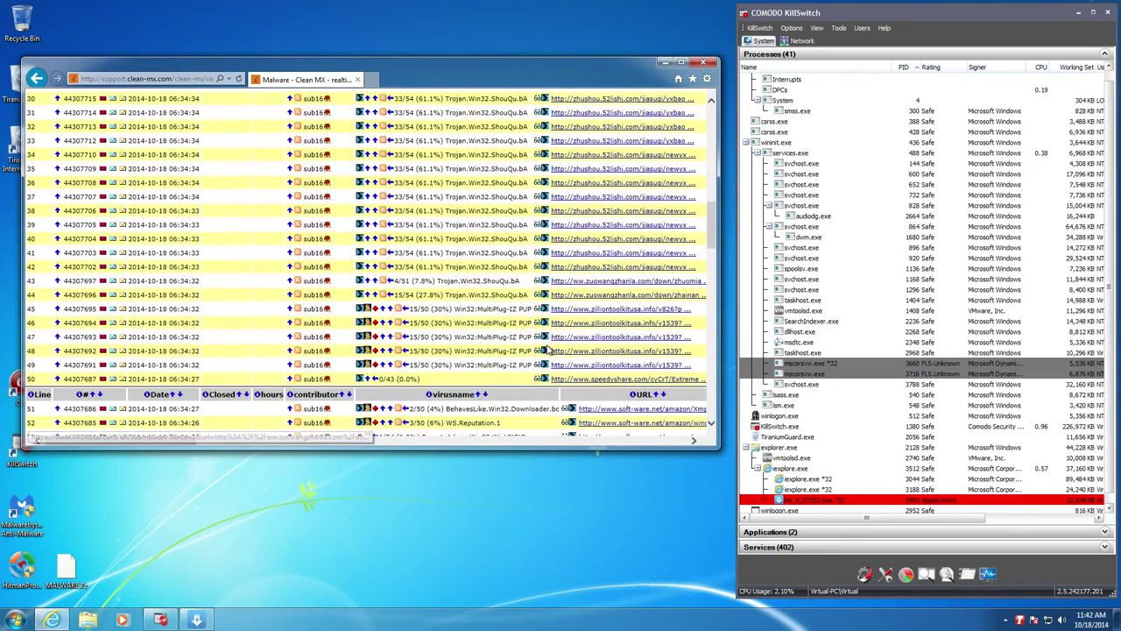
scroll(556, 324, down, 2)
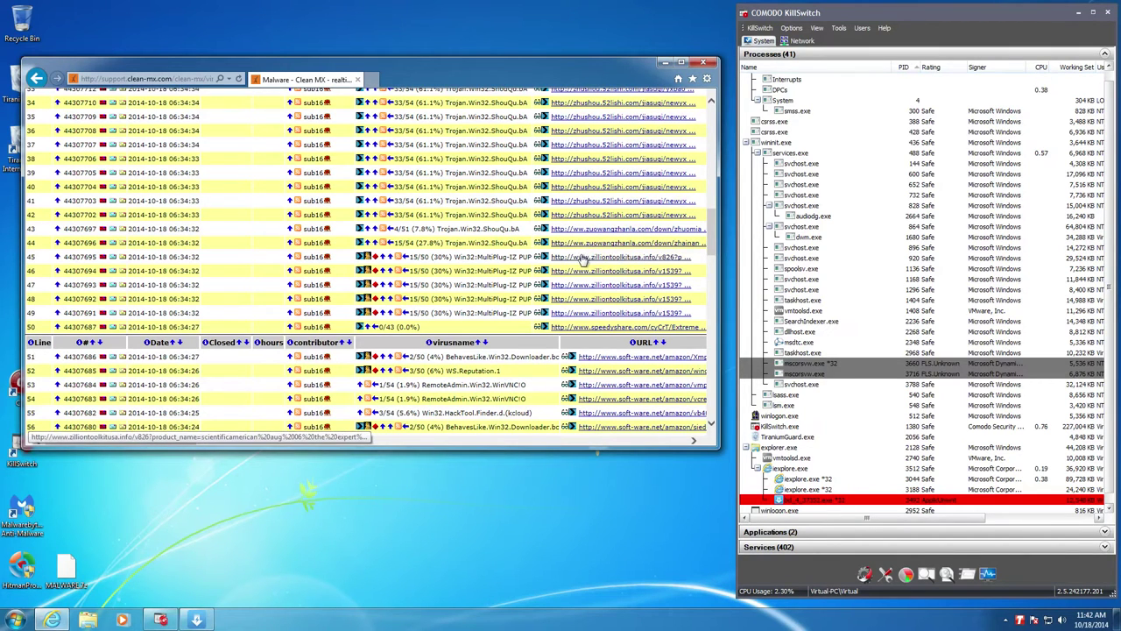
scroll(582, 262, down, 1)
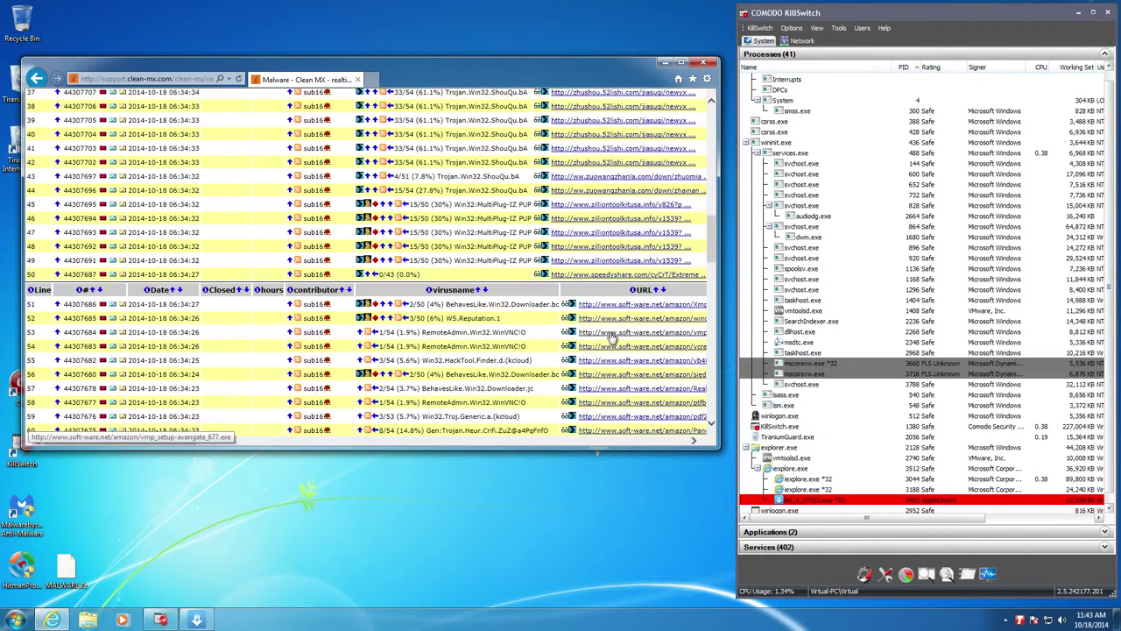
scroll(608, 328, down, 1)
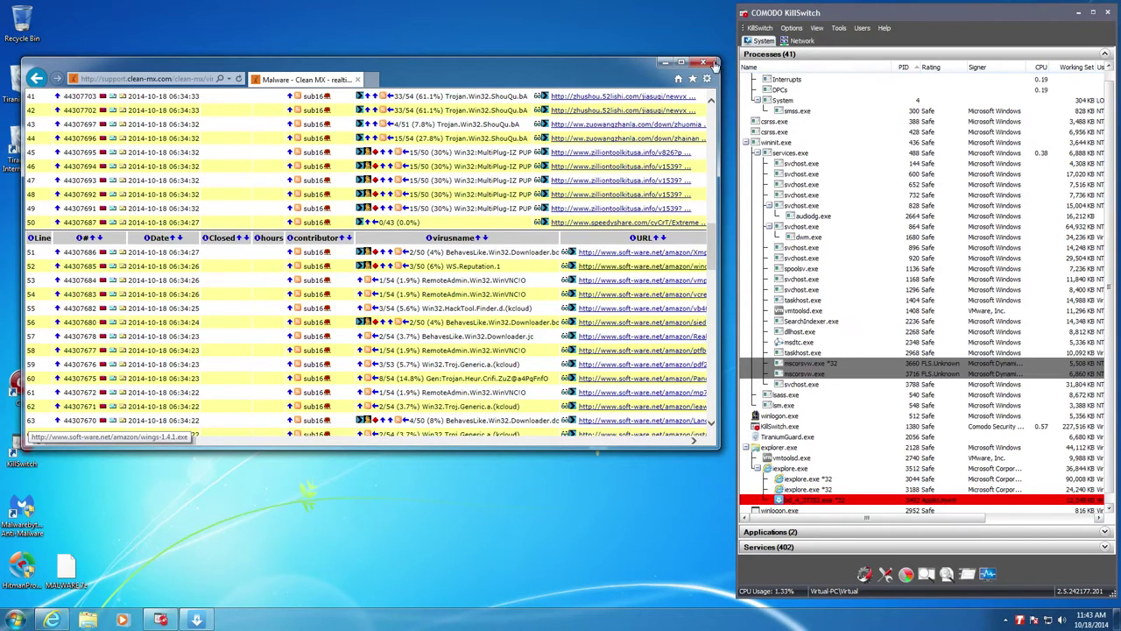
scroll(784, 491, down, 1)
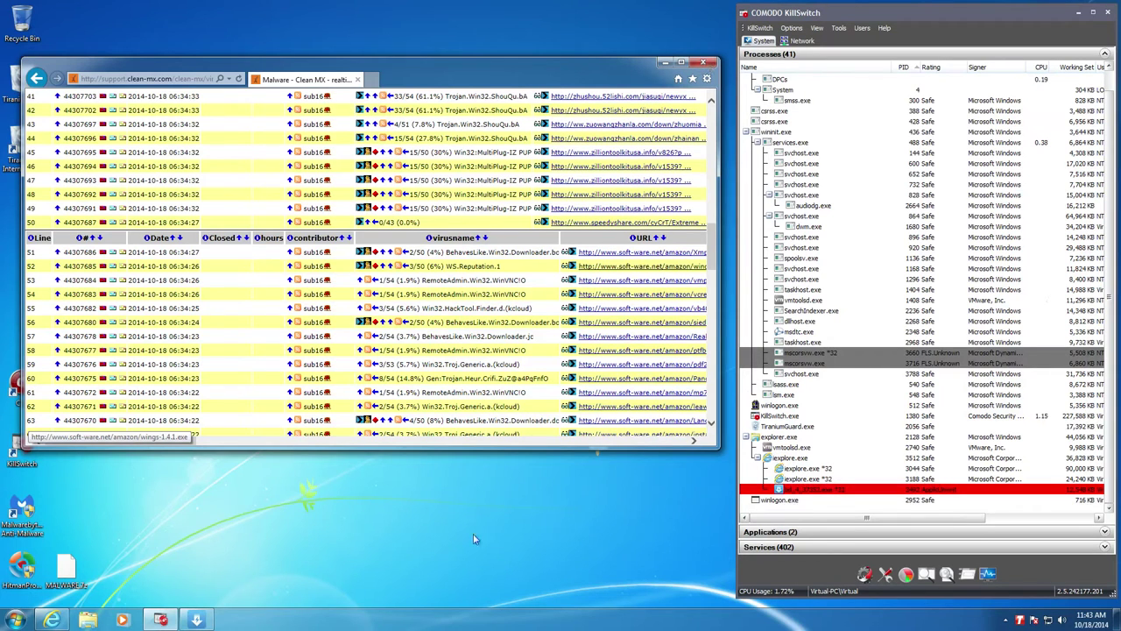
Start Task Manager and dismiss the browser's prompt about closing all tabs without closing any.
right_click(259, 627)
click(302, 589)
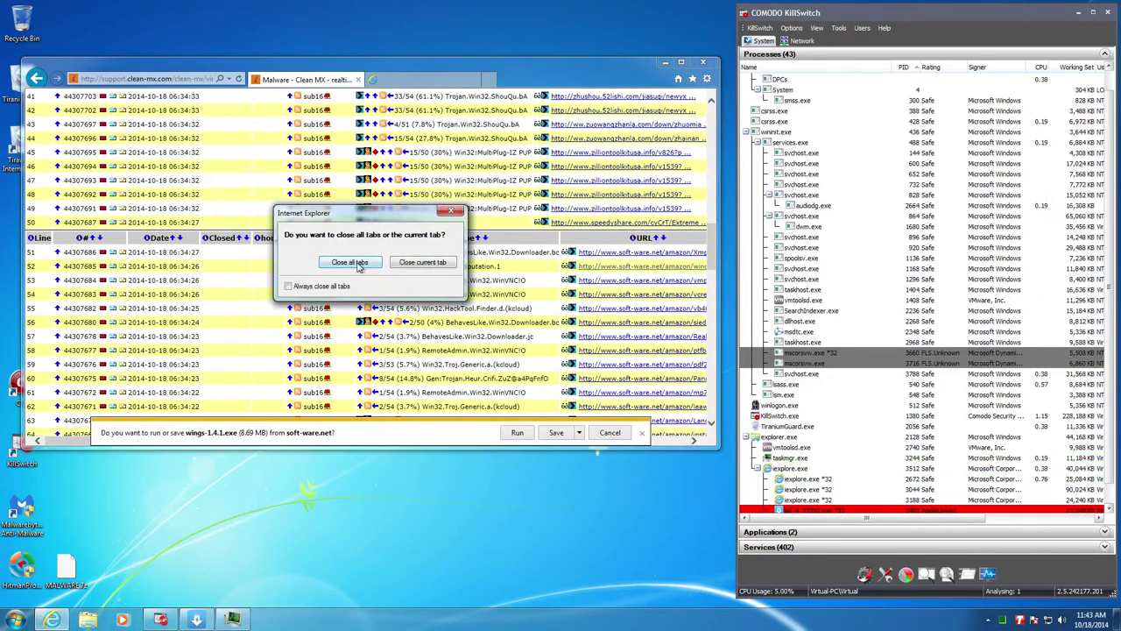
click(451, 211)
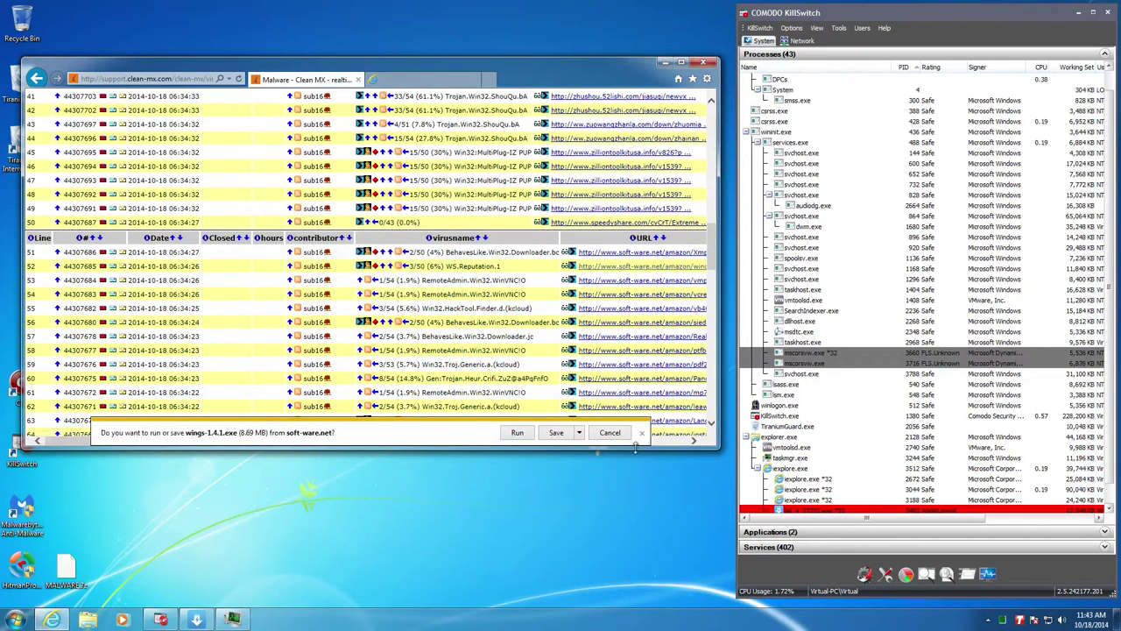
Download wings-1.4.1.exe and the vmp_setup-avangate_677.exe file linked on line 53 from soft-ware.net.
click(555, 432)
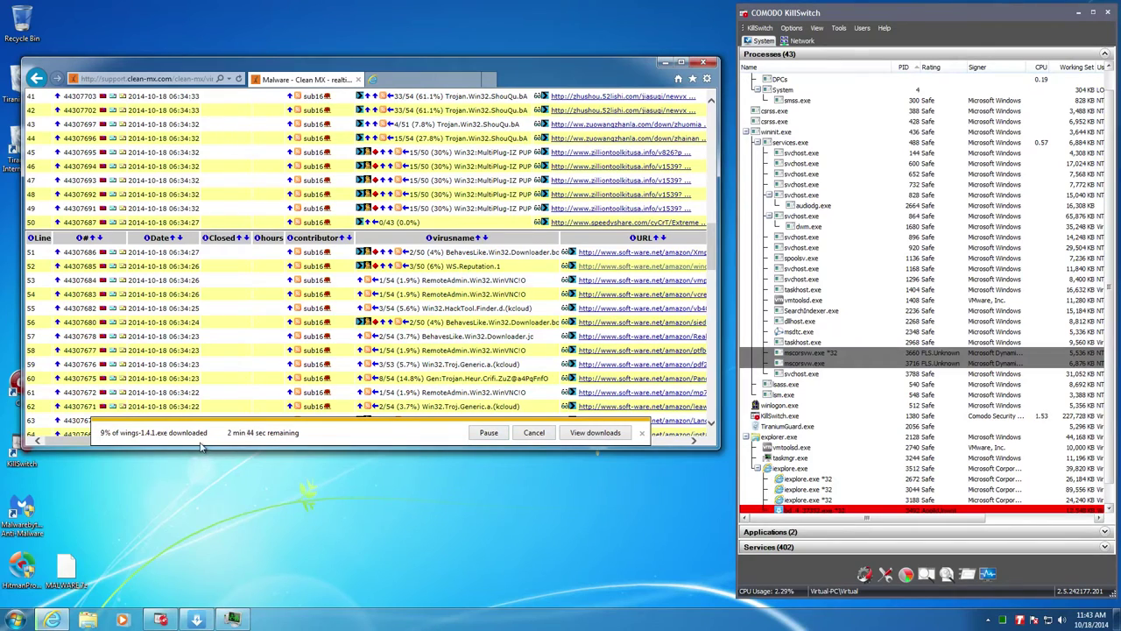
scroll(711, 254, down, 3)
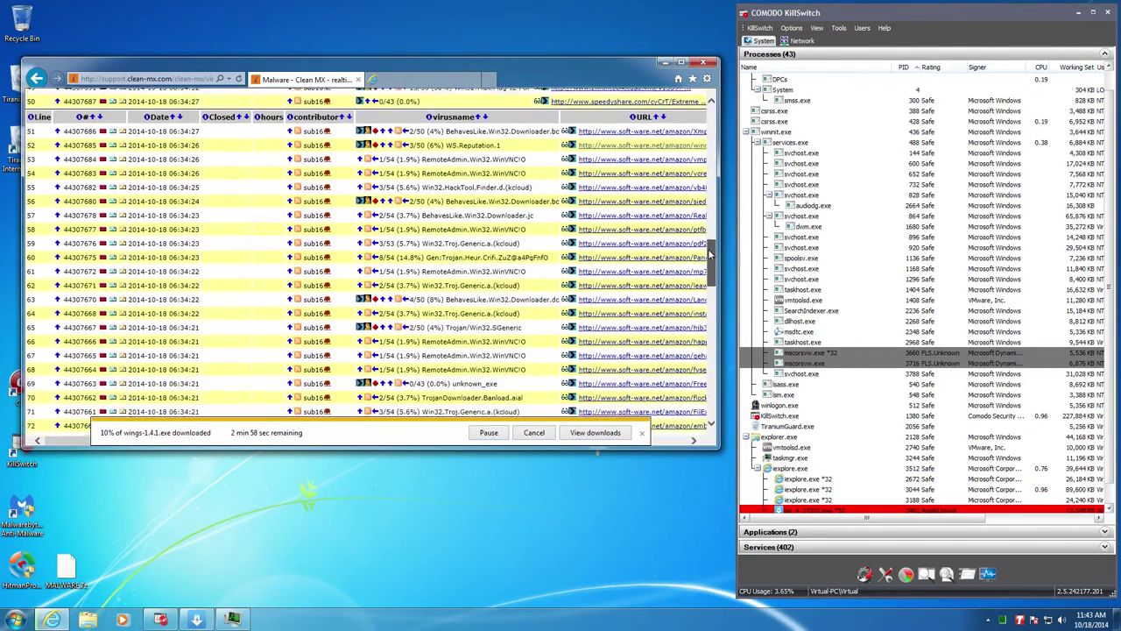
mouse_move(711, 254)
mouse_down()
mouse_move(710, 278)
mouse_move(711, 250)
mouse_up()
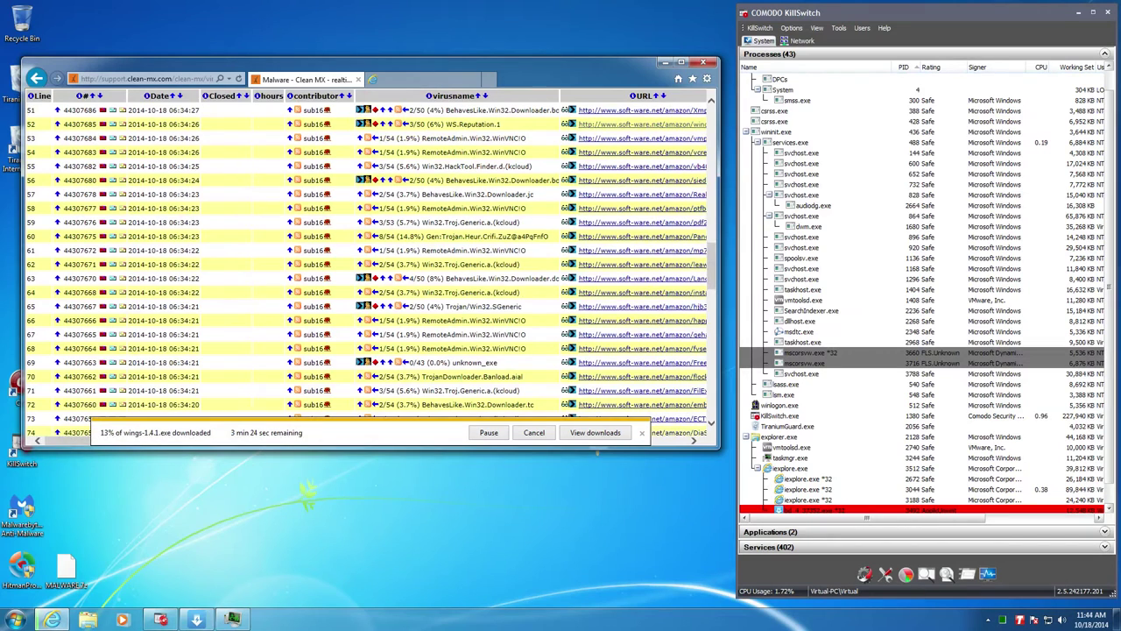
click(621, 139)
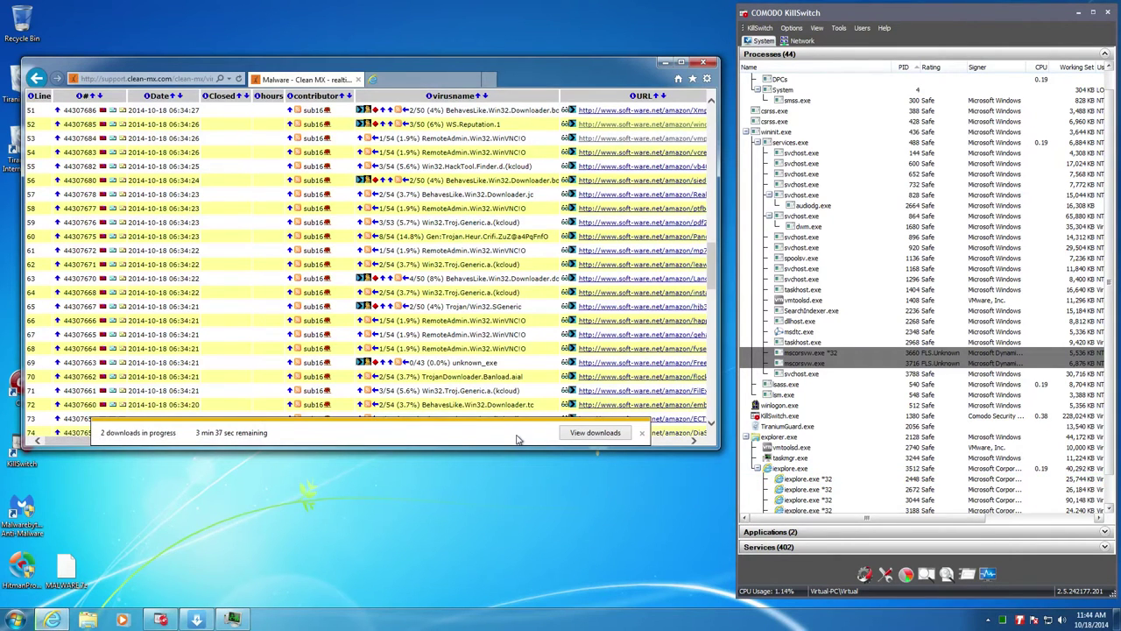
Cancel the vmp_setup and wings-1.4.1.exe downloads and close the download list.
click(621, 435)
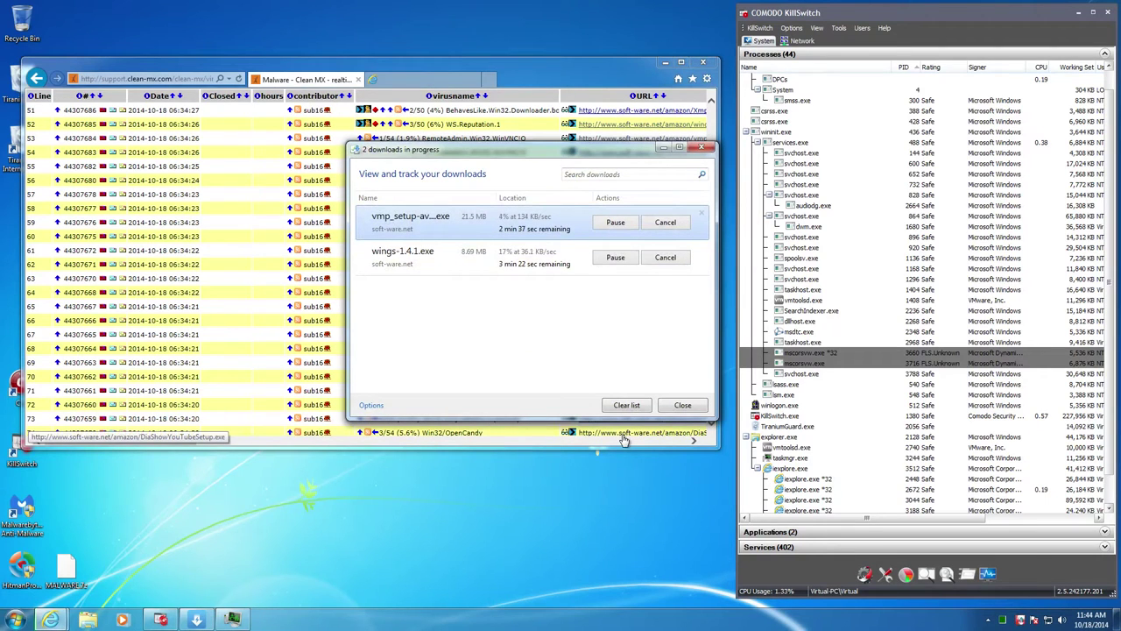
click(665, 223)
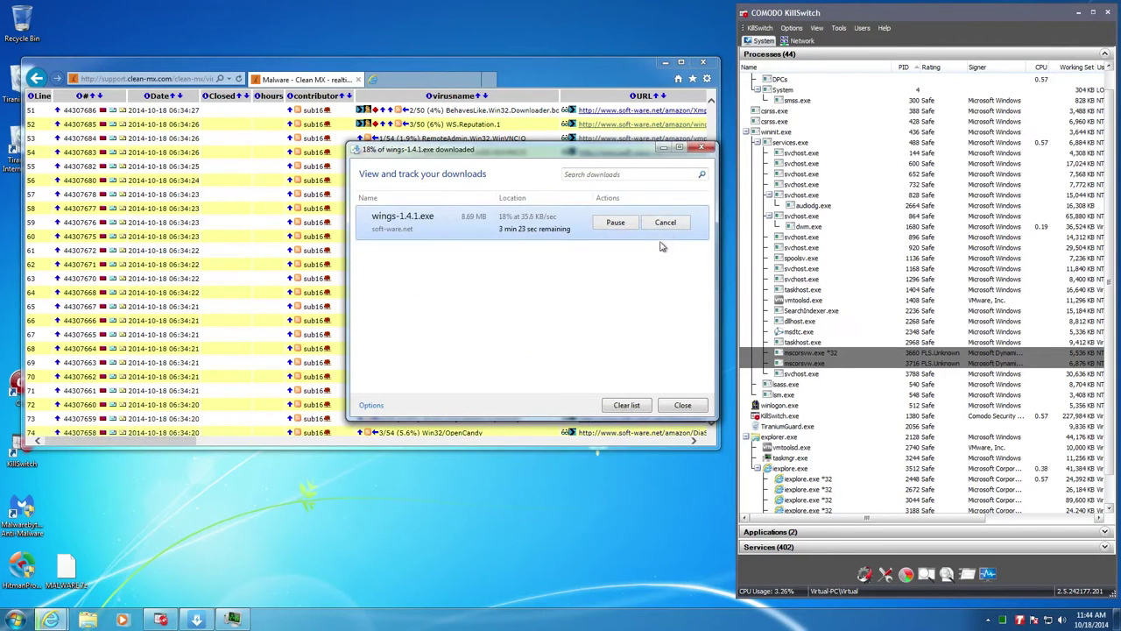
click(675, 226)
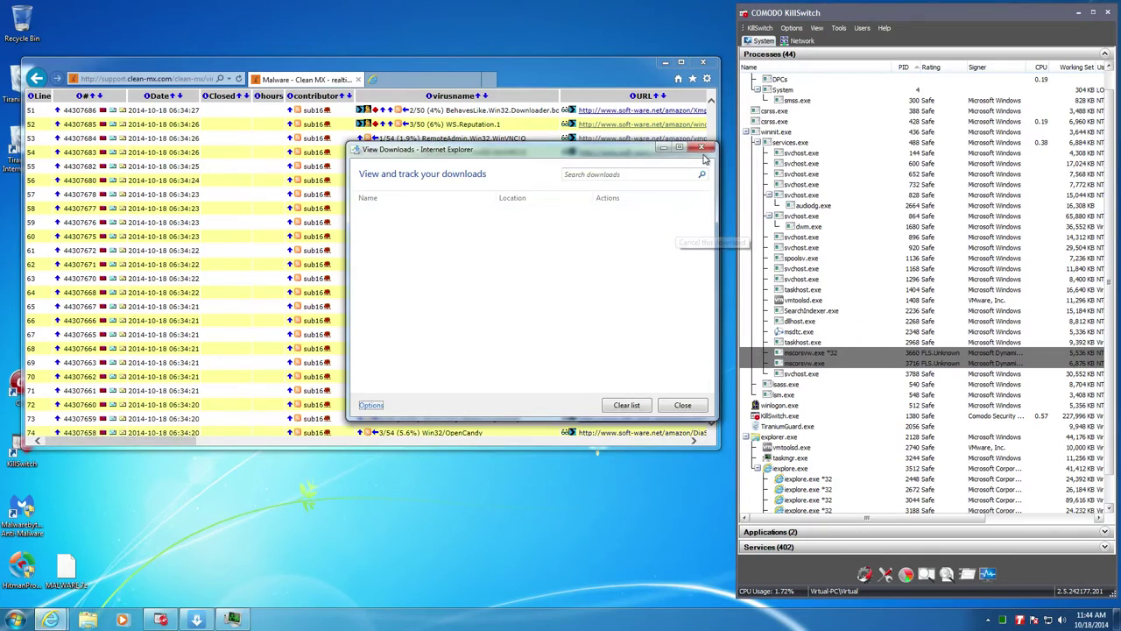
click(702, 148)
Run VLCPlus_Setup.exe from the installvideoplayer.info link on line 82 of the malware list.
drag(710, 263, 712, 306)
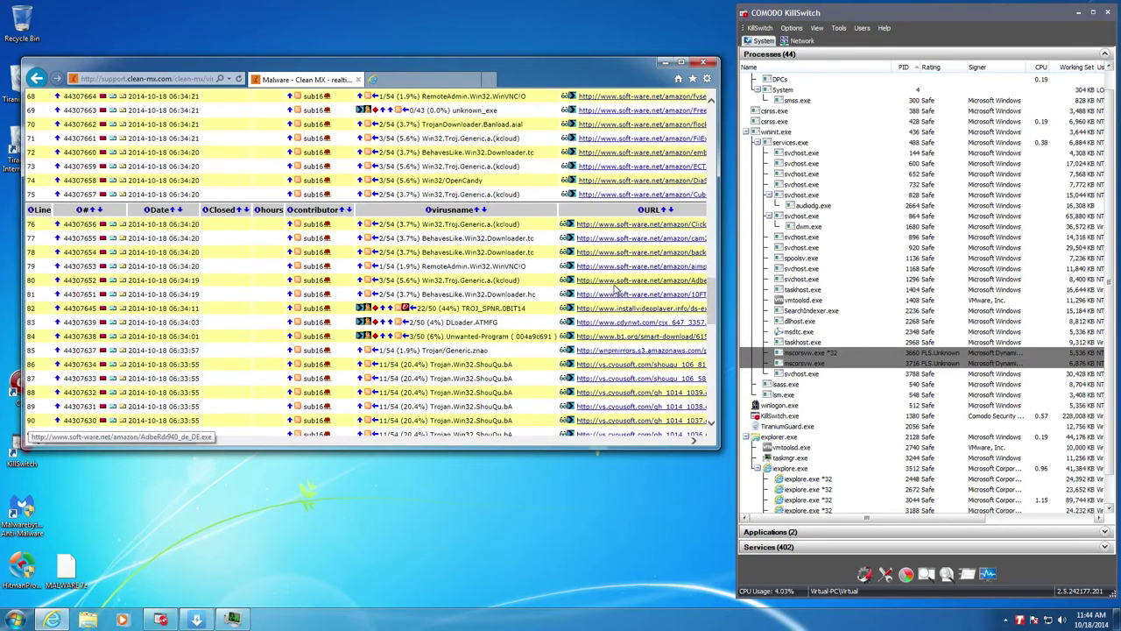
click(605, 313)
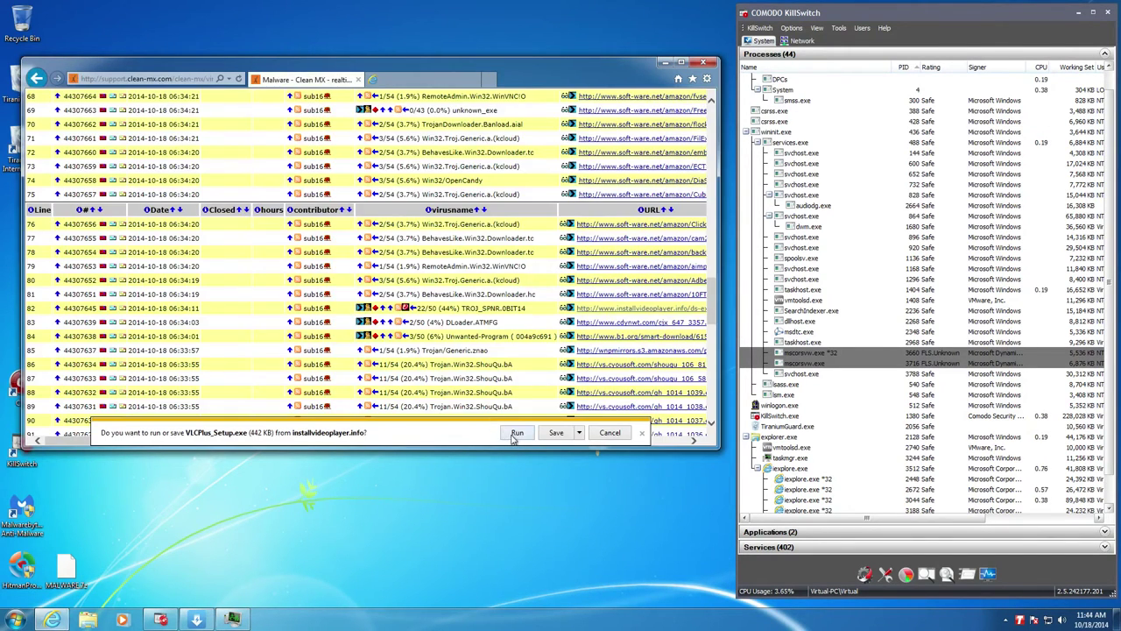
click(516, 435)
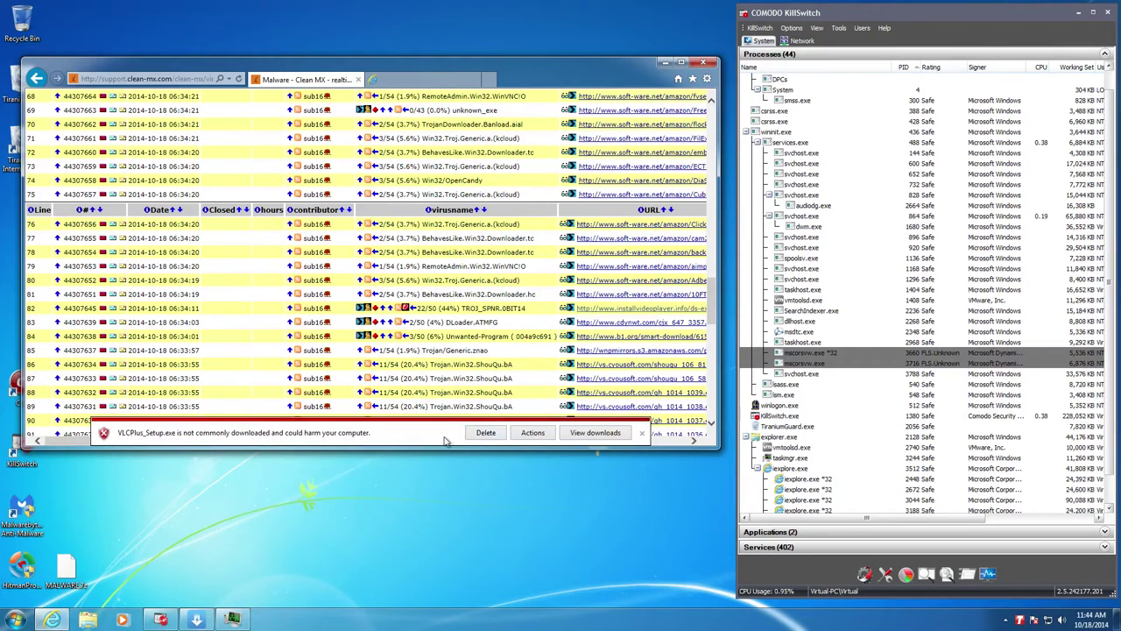
Override the SmartScreen block on VLCPlus_Setup.exe from the download list and allow it to make changes to the computer.
click(582, 435)
right_click(492, 259)
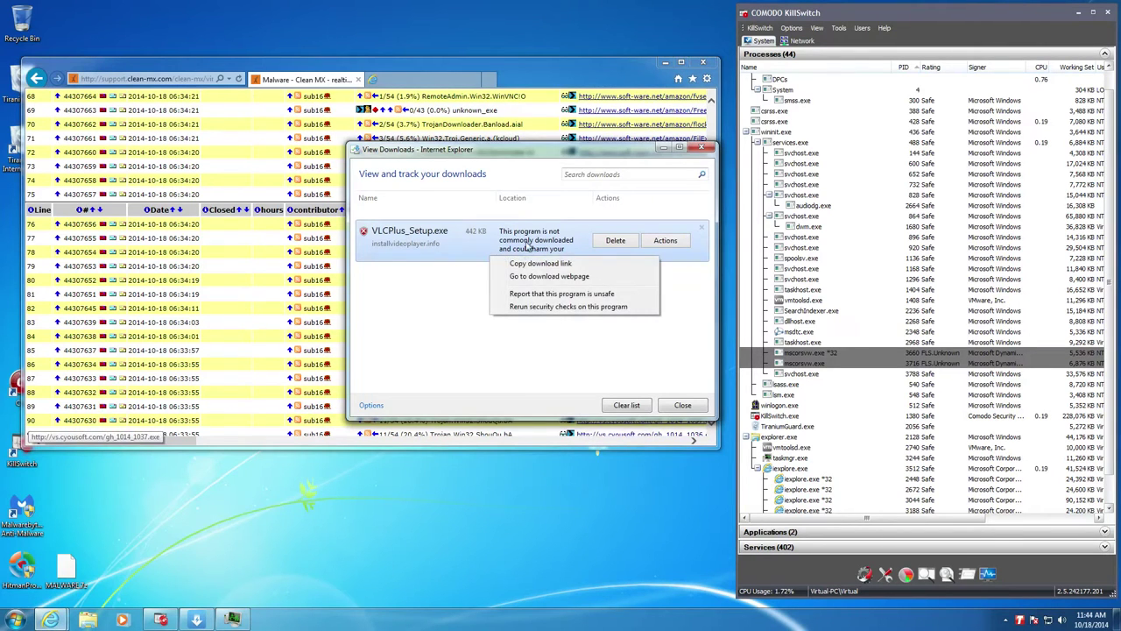
click(665, 242)
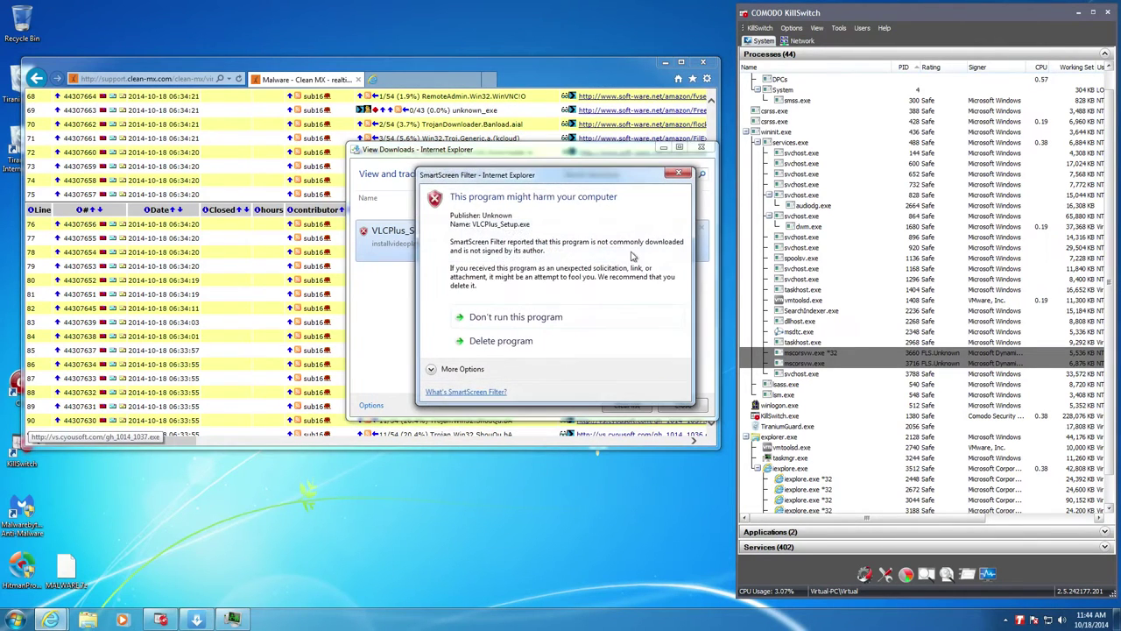
click(458, 373)
click(514, 373)
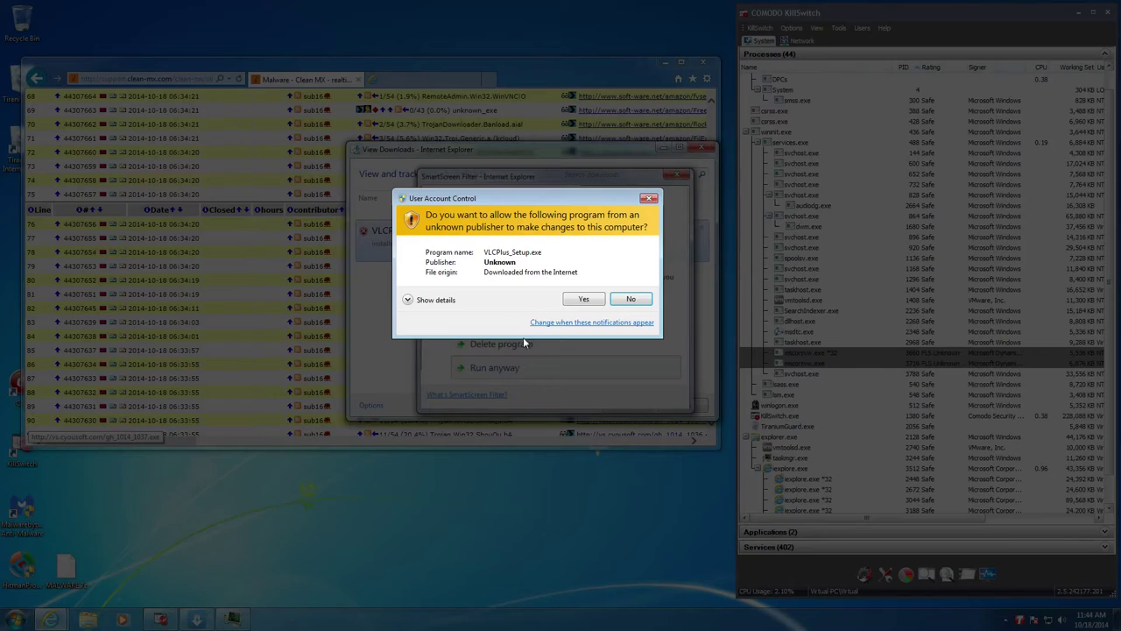
click(582, 299)
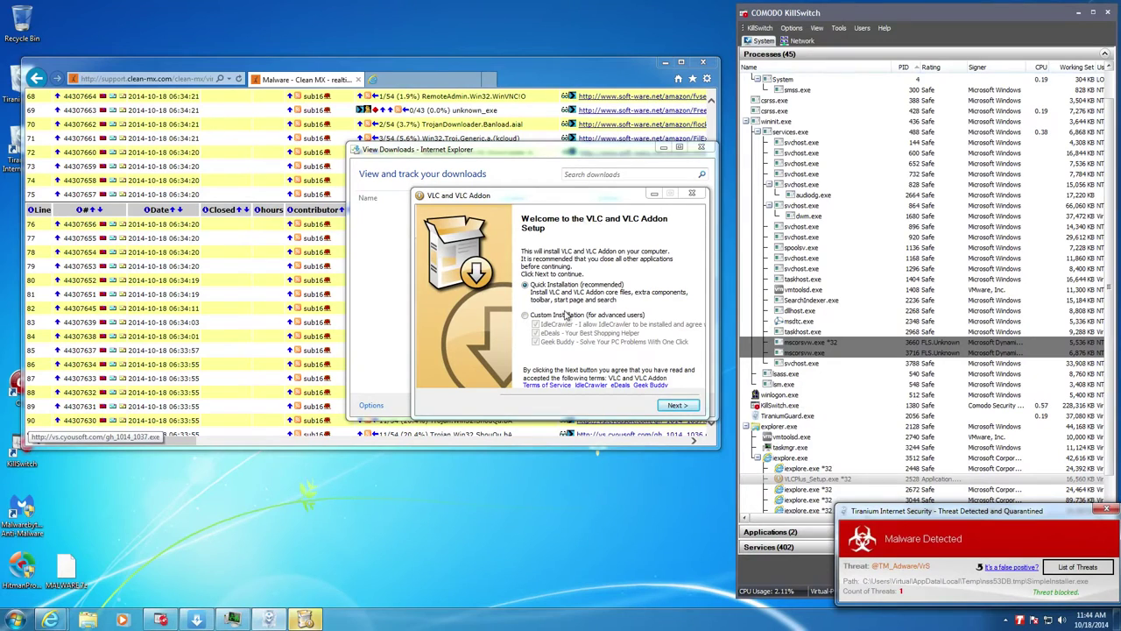
Dismiss the threat alert and continue the VLC and VLC Addon setup with the selected items, declining to quit the installation.
click(1107, 508)
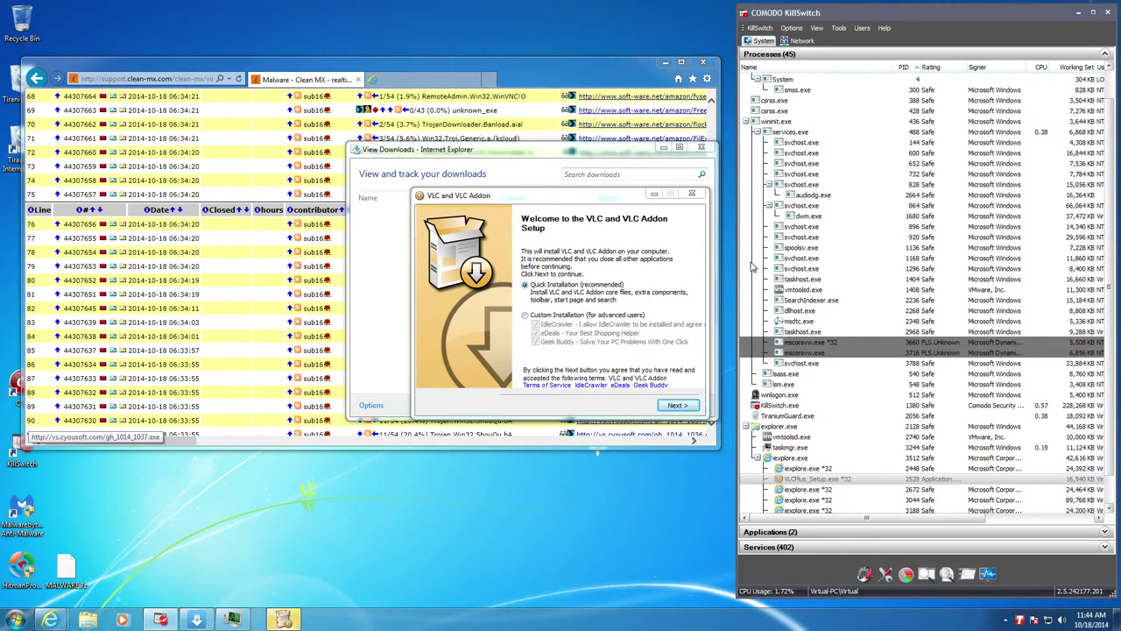
click(698, 193)
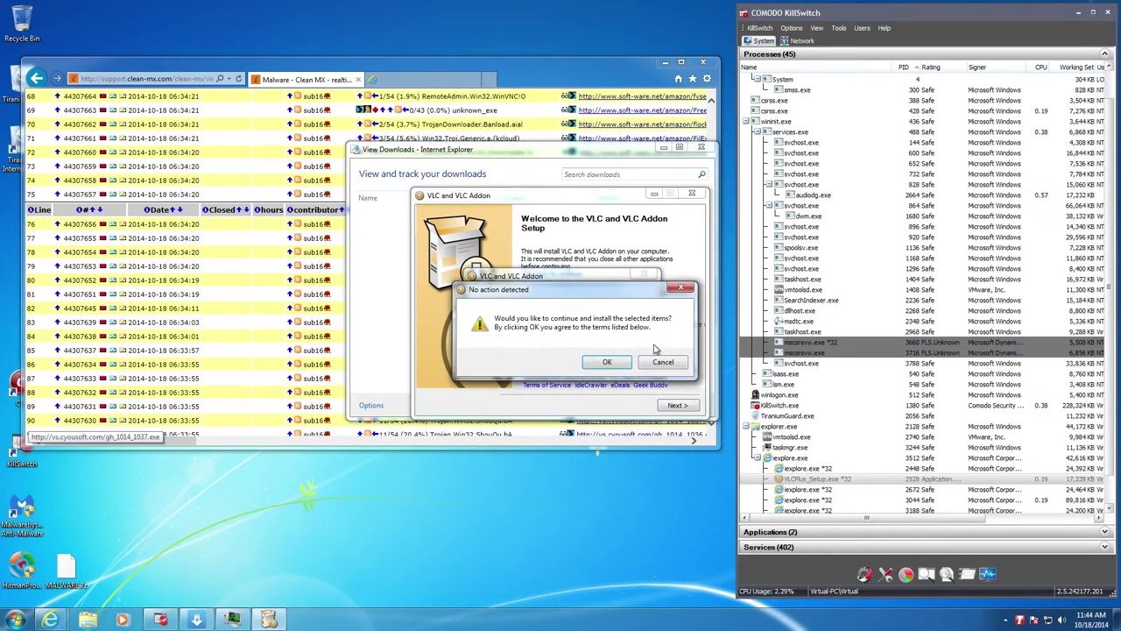
click(604, 361)
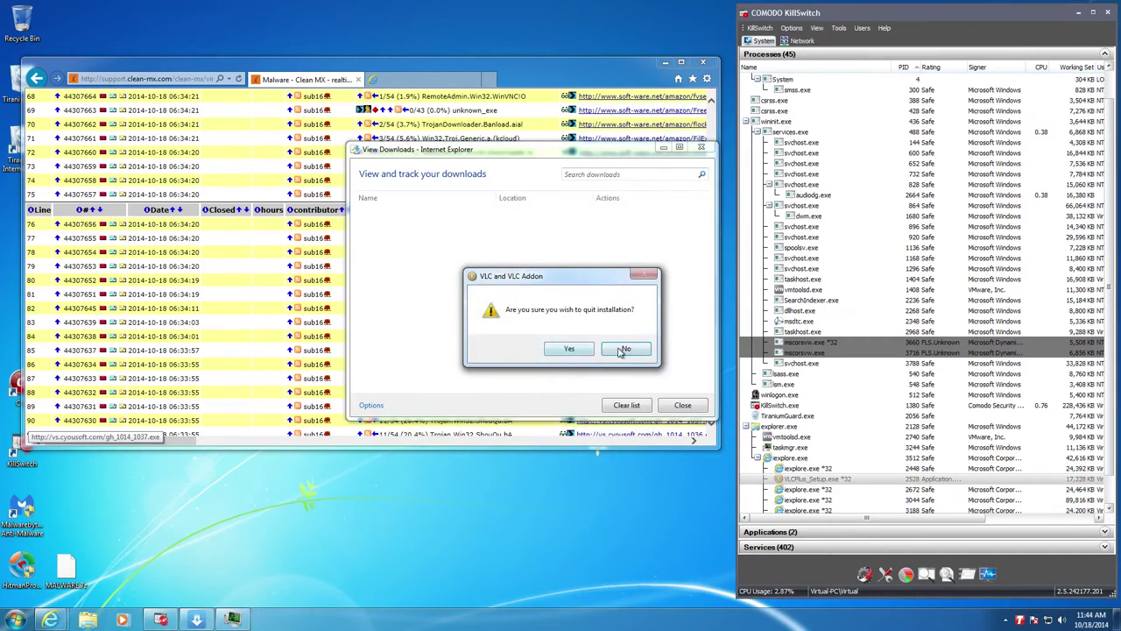
click(623, 351)
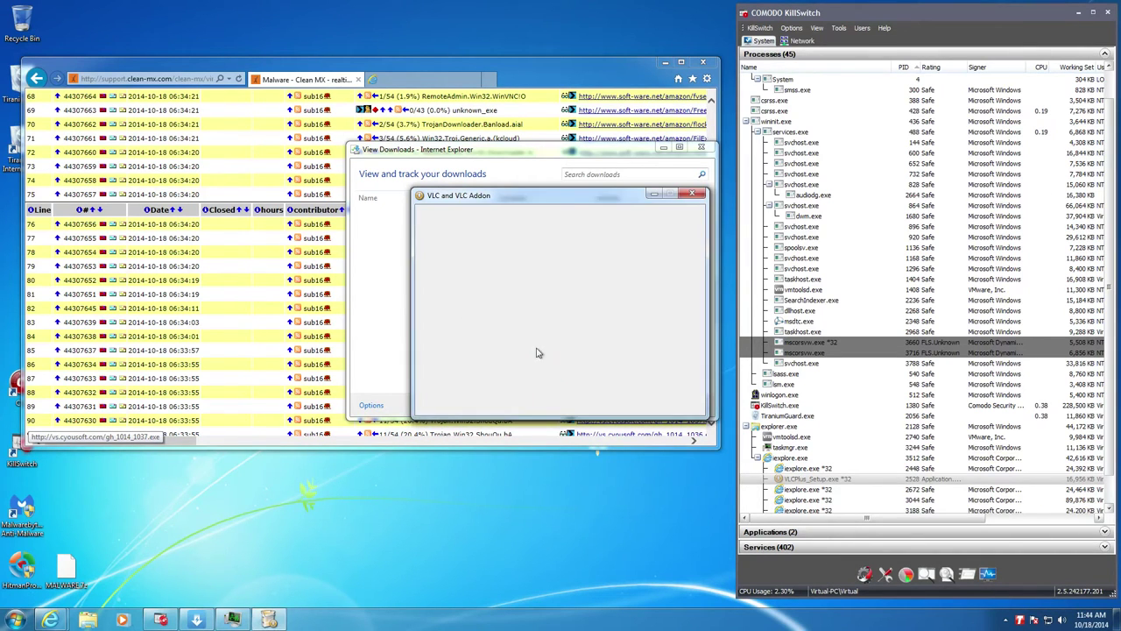
click(692, 193)
click(622, 350)
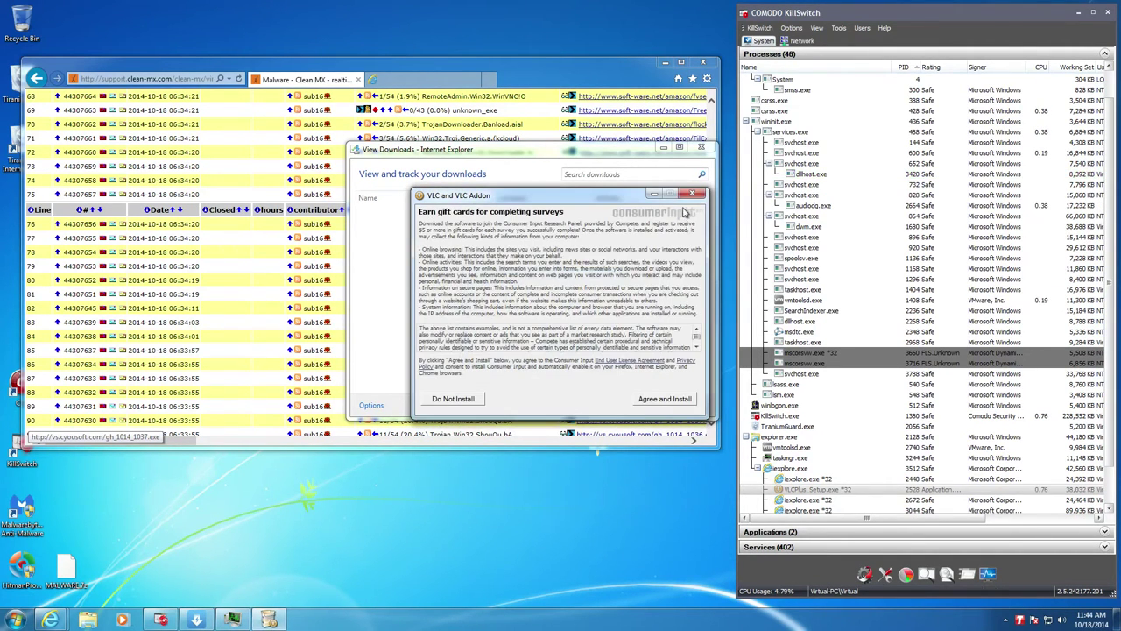
Quit the VLC and VLC Addon installation and close the download list.
click(692, 193)
click(570, 348)
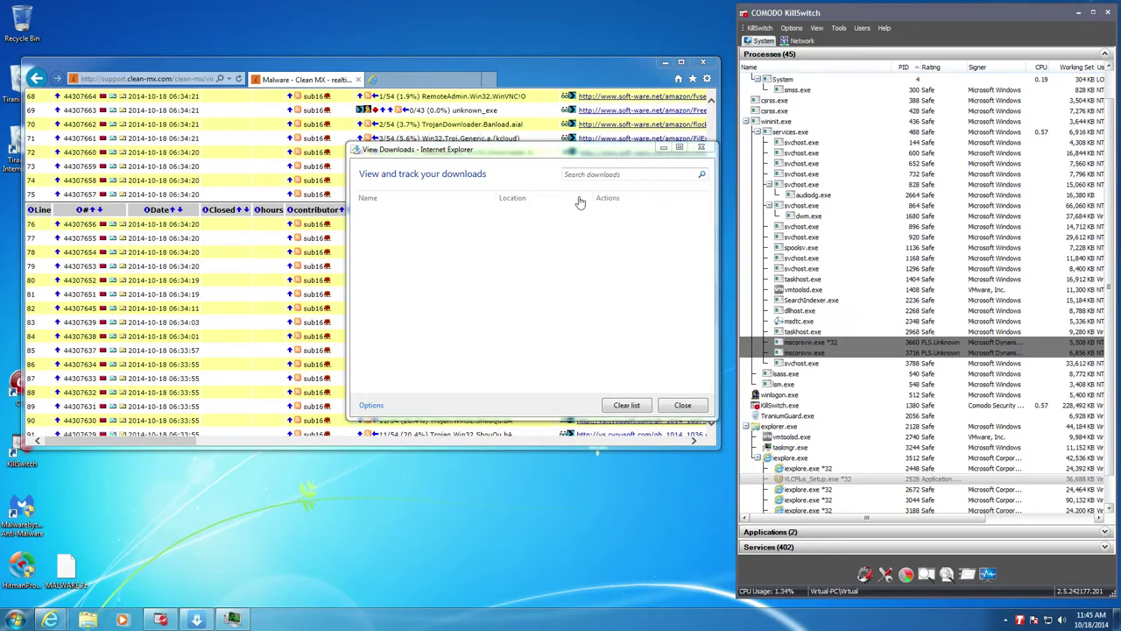
click(680, 406)
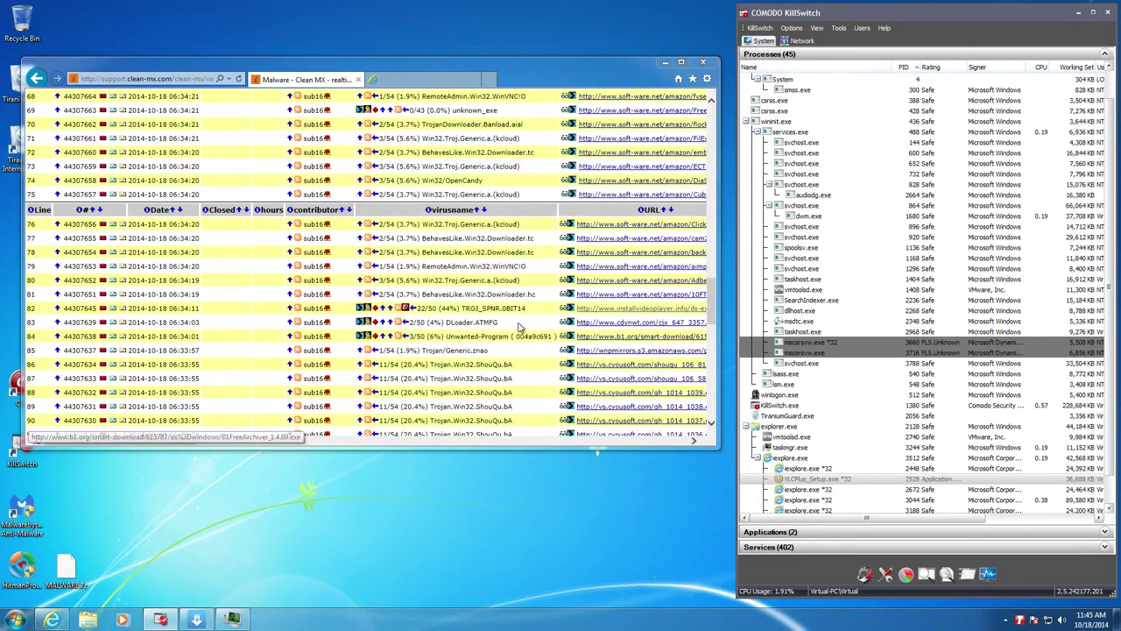
Run kstp534l647l3357.exe from the line 83 link, allow its changes, and dismiss the resulting network error and threat alert.
click(596, 324)
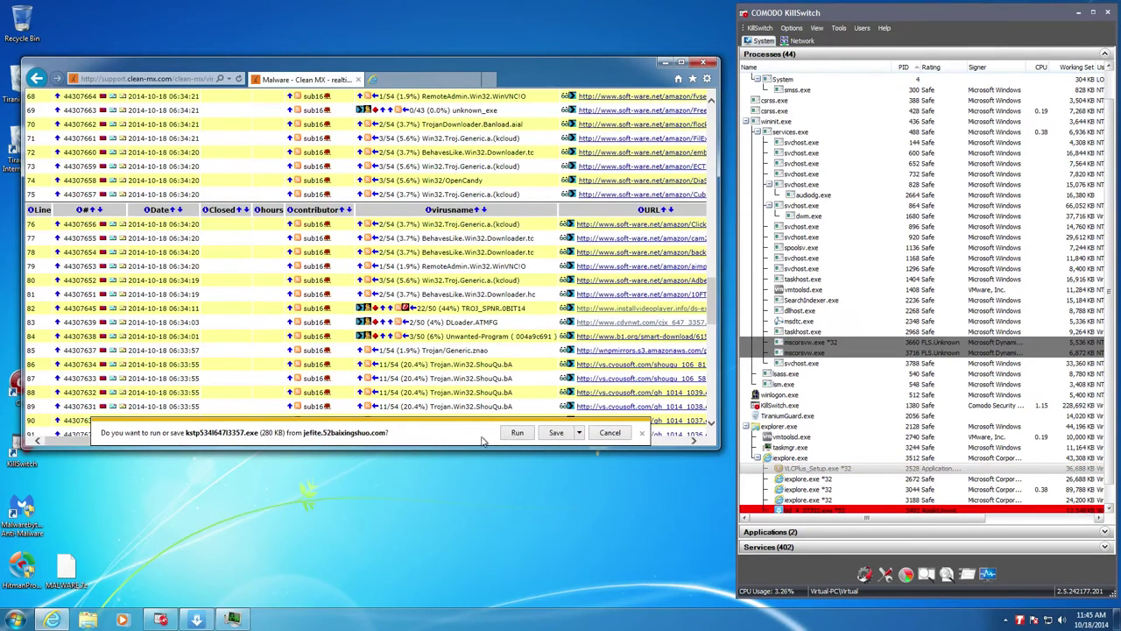
click(522, 436)
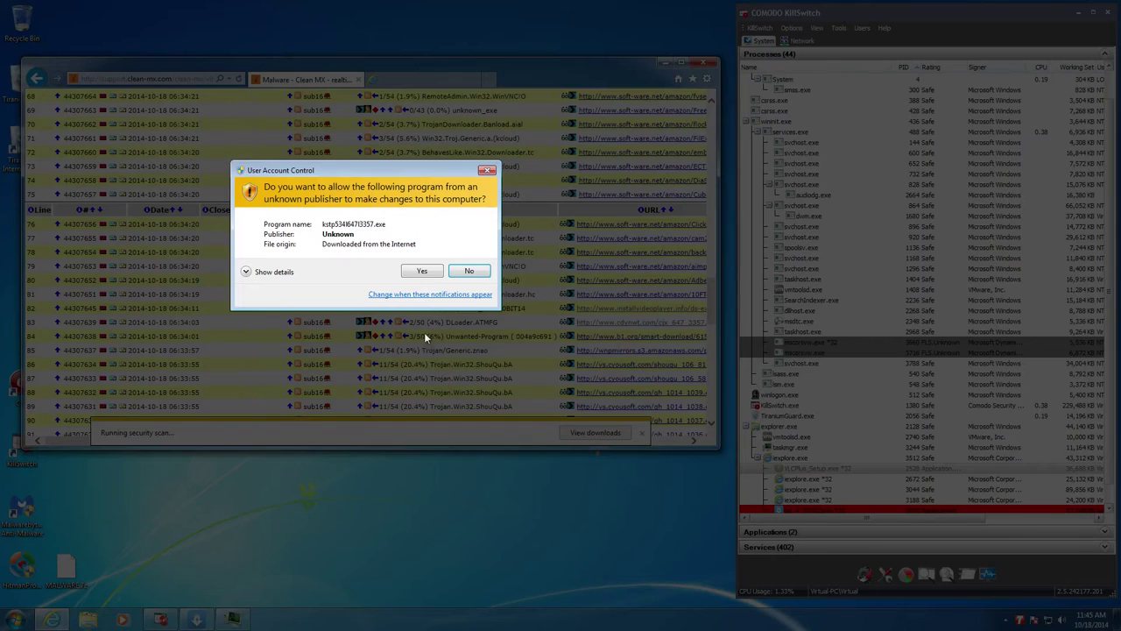
click(426, 268)
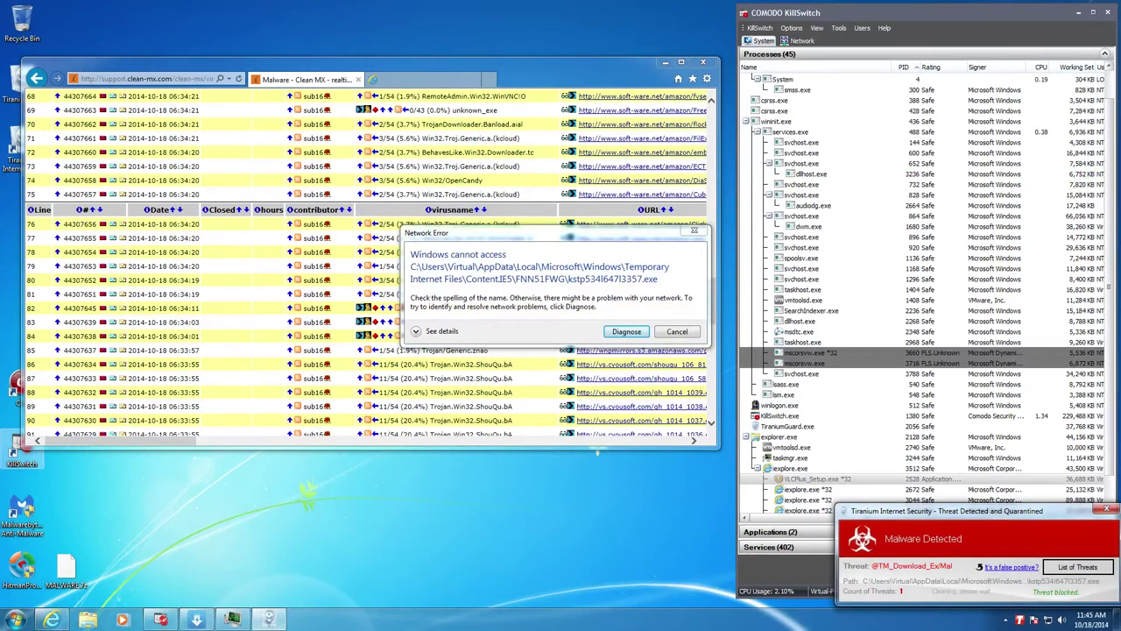
click(676, 332)
click(1105, 509)
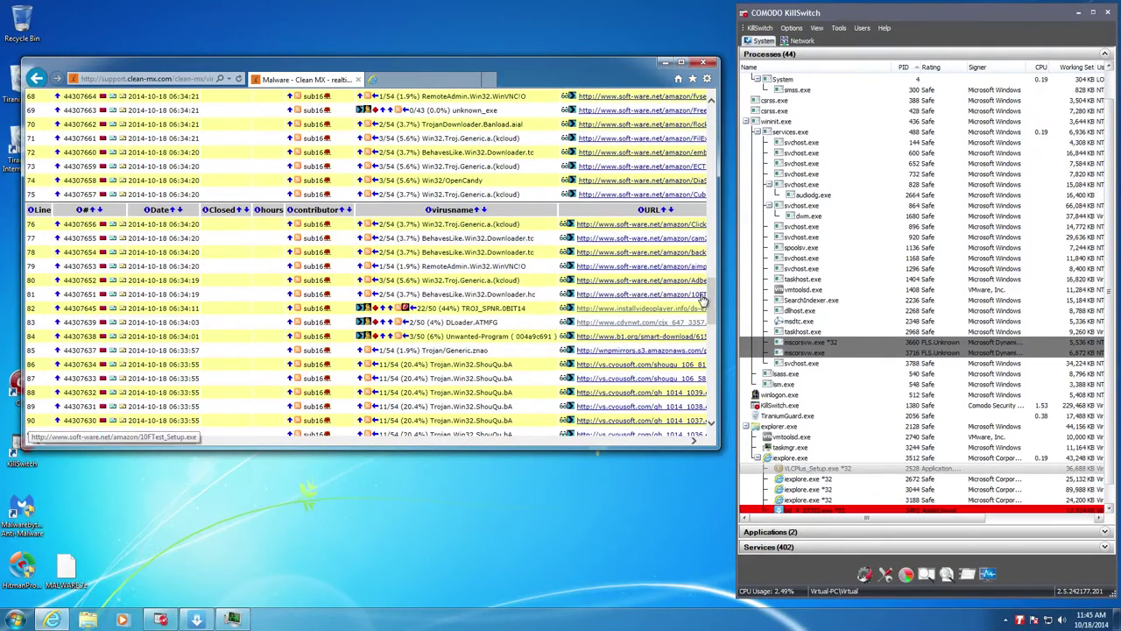
Run B1FreeArchiver.exe from the b1.org link on line 84, allow its changes, and dismiss the threat alert and Tiranium reboot prompt.
drag(710, 300, 711, 309)
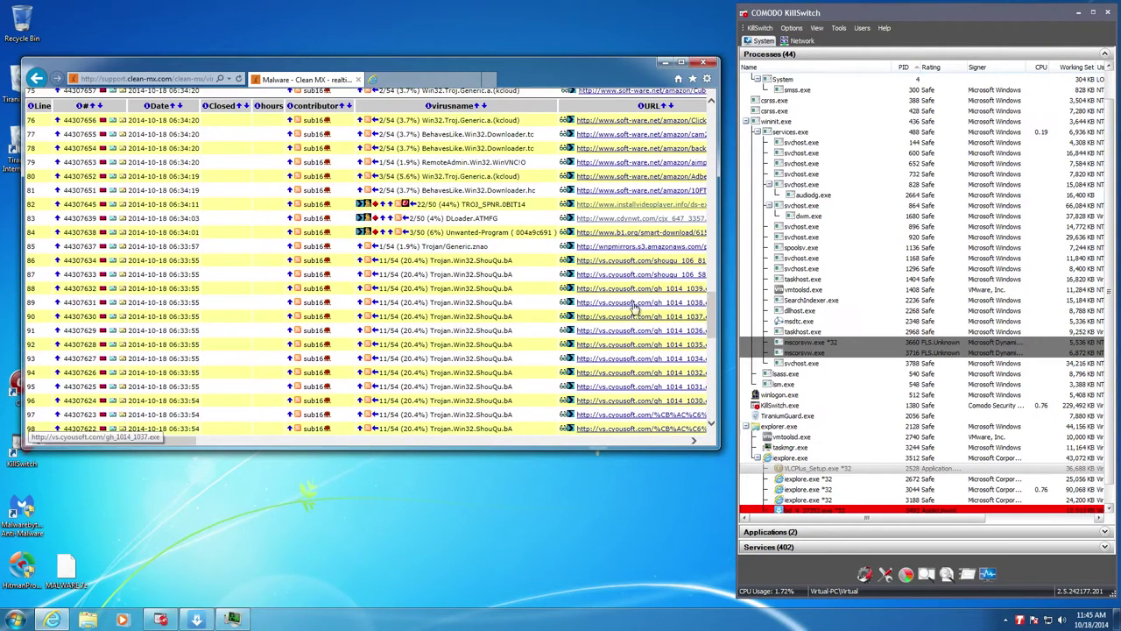
click(616, 234)
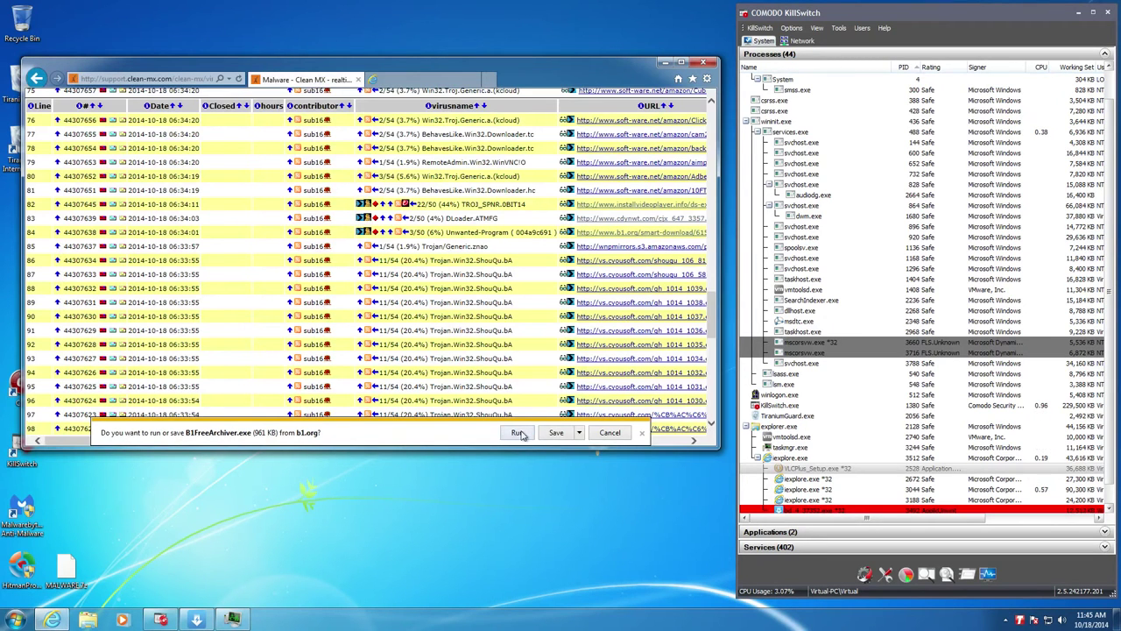
click(519, 432)
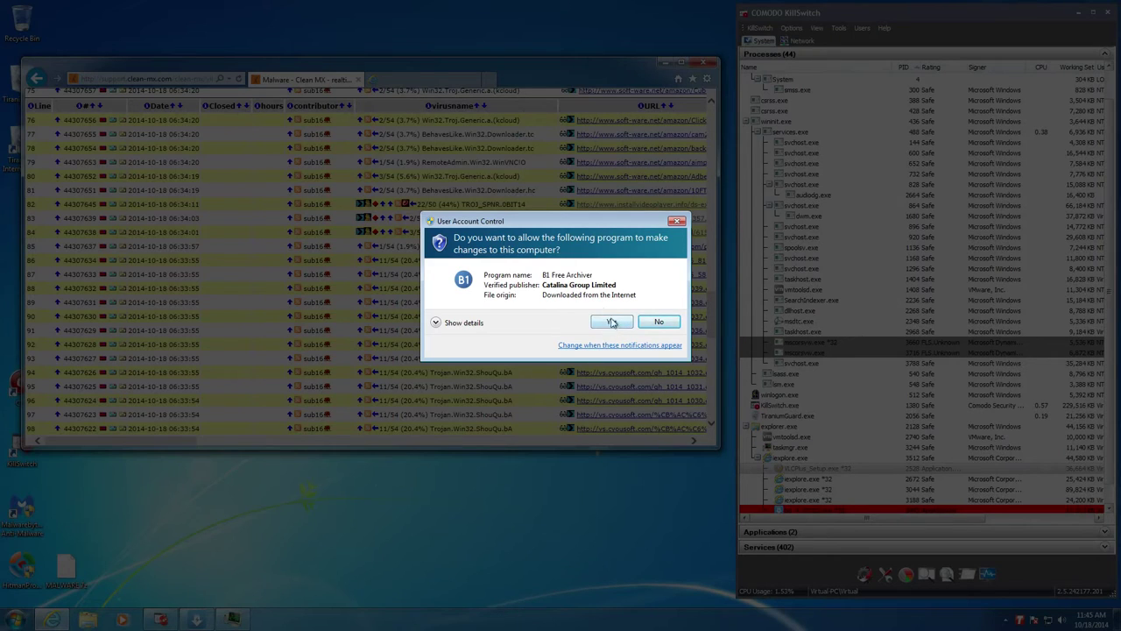
click(611, 322)
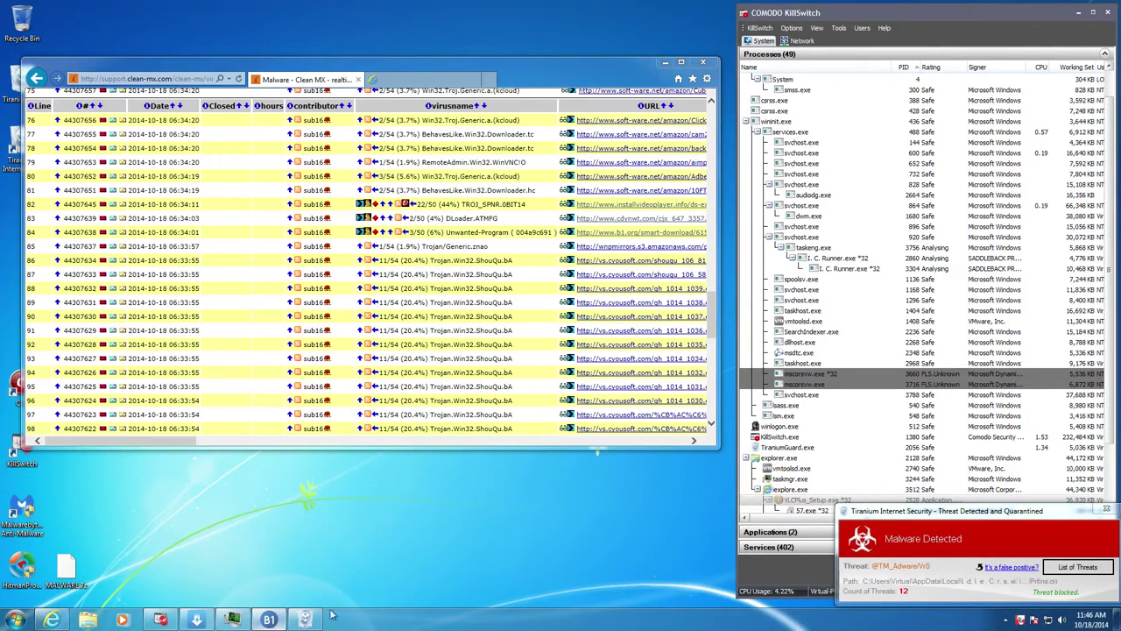
click(1107, 511)
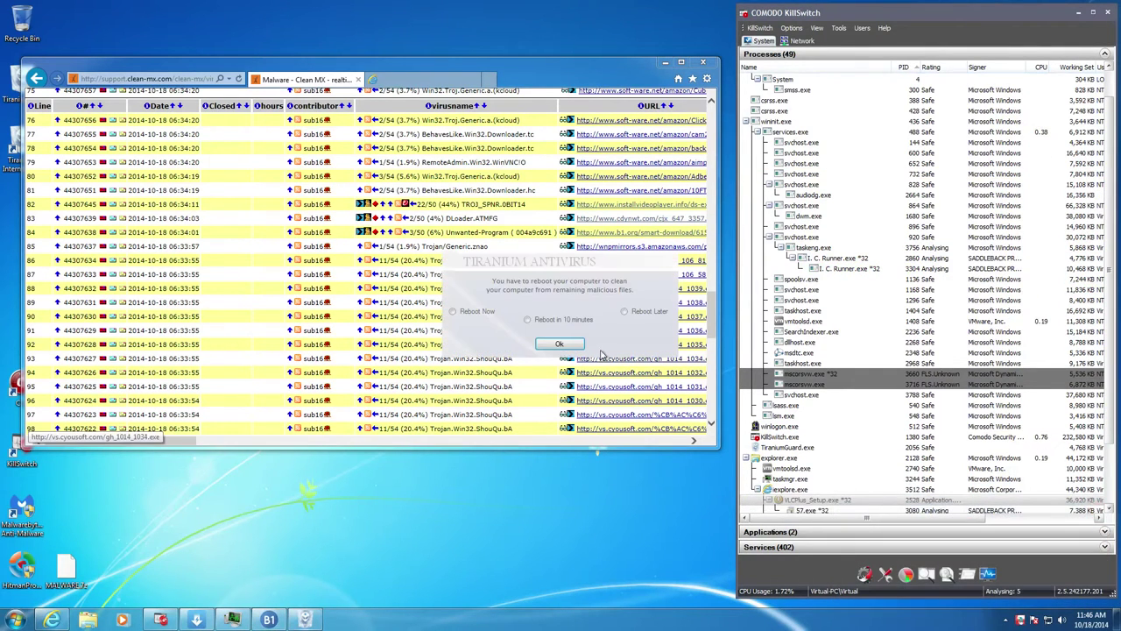
click(559, 343)
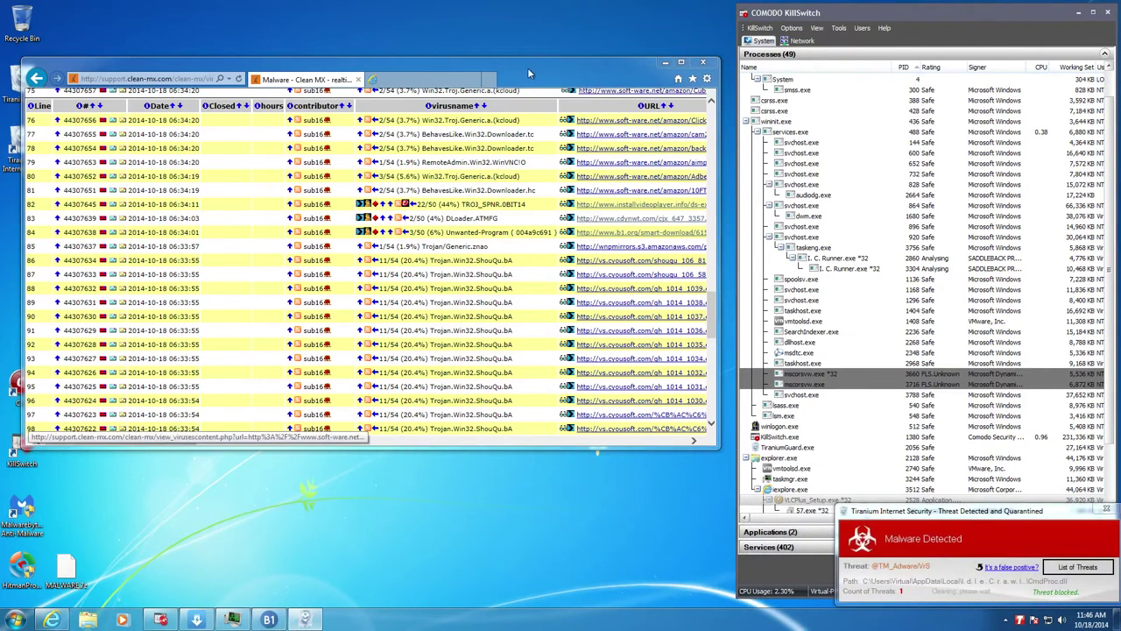
Save pinger-0.2b-en.rar from the wnpmirrors link on line 85 of the malware list to the Desktop.
scroll(578, 372, down, 2)
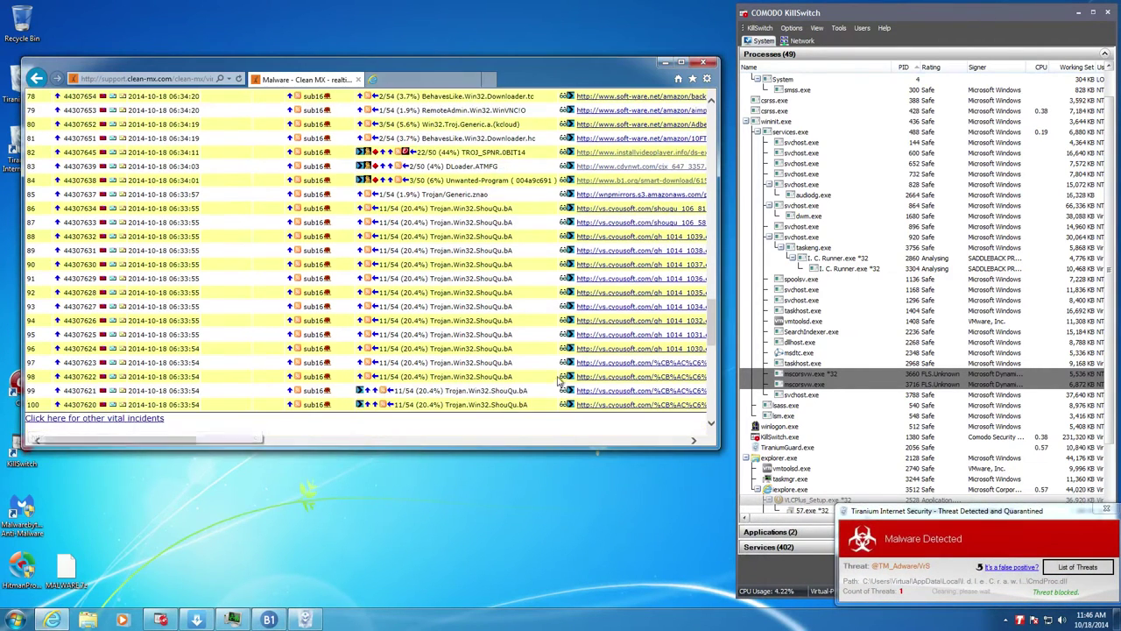
scroll(495, 324, down, 1)
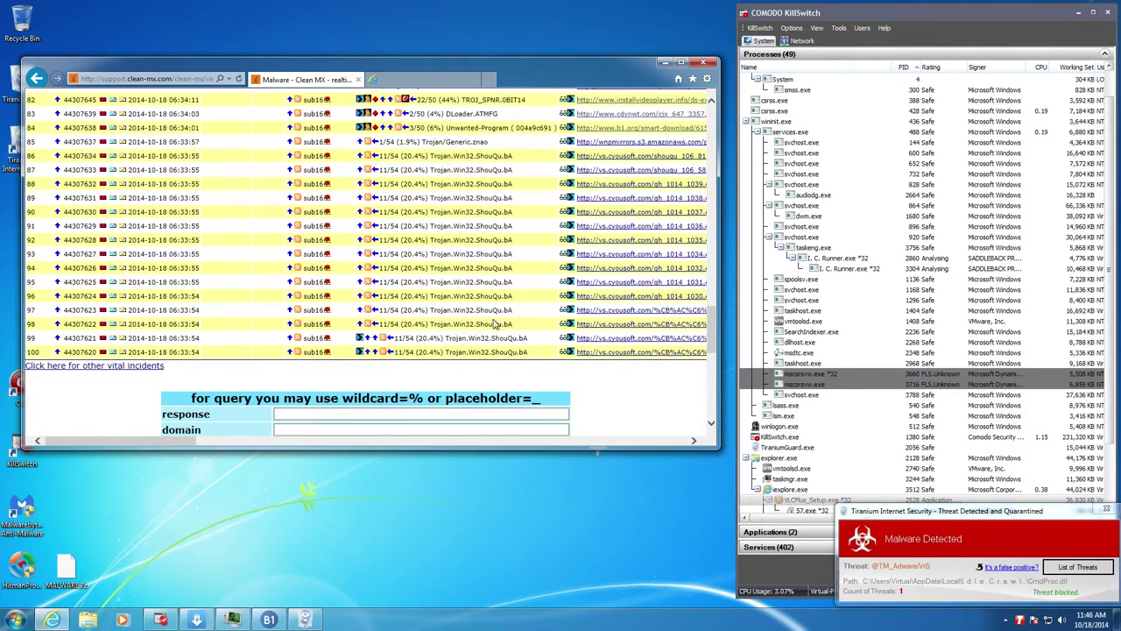
scroll(542, 333, up, 1)
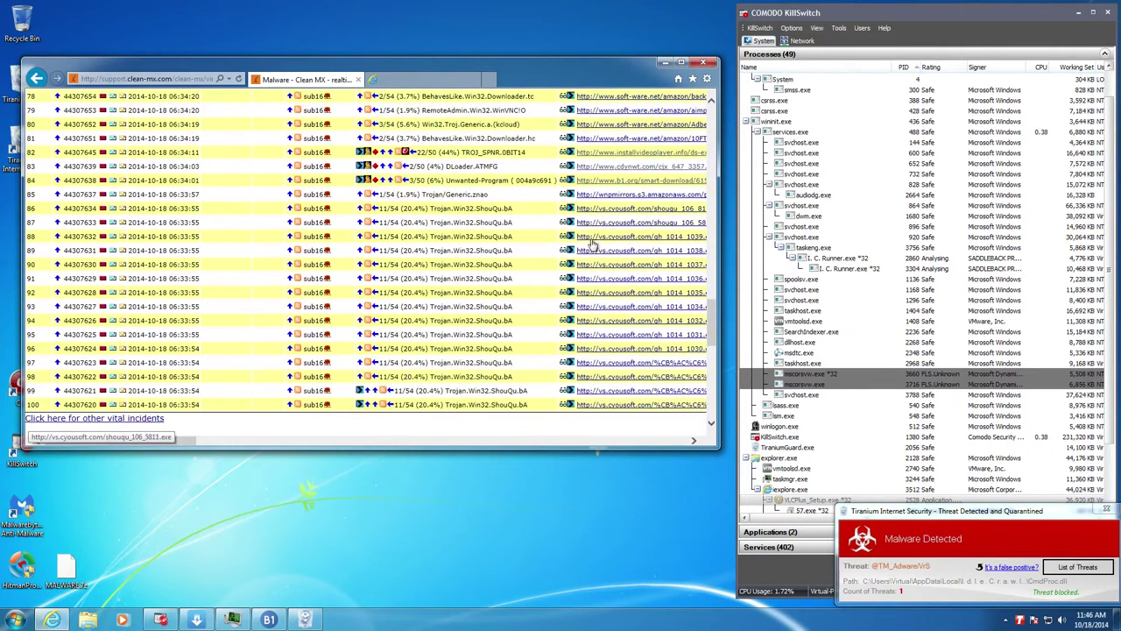
scroll(595, 395, up, 1)
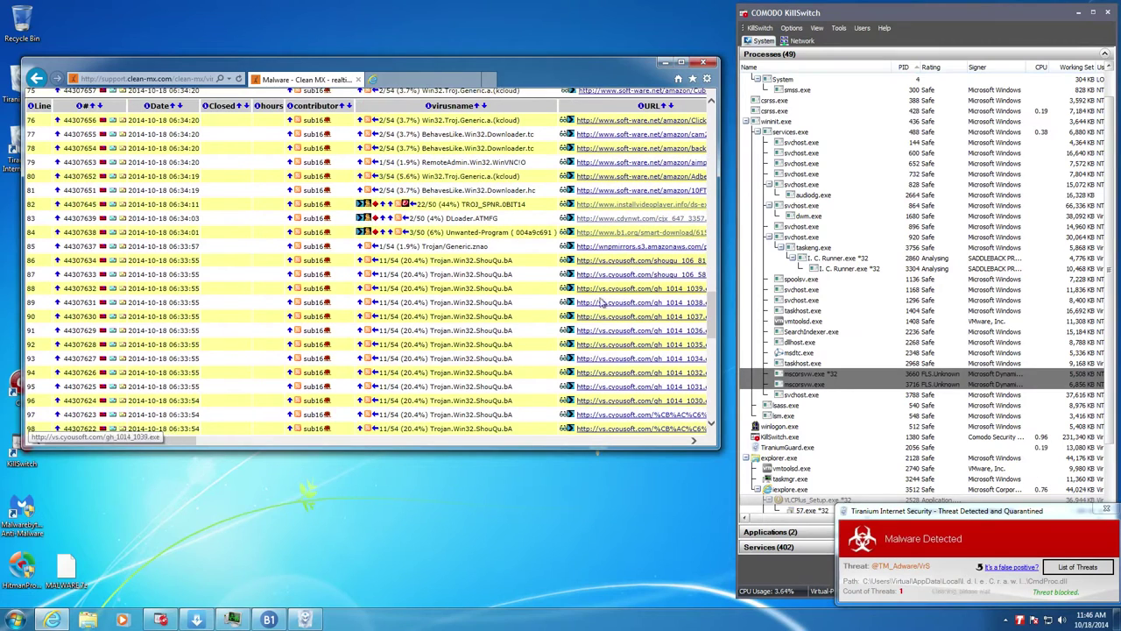
click(605, 247)
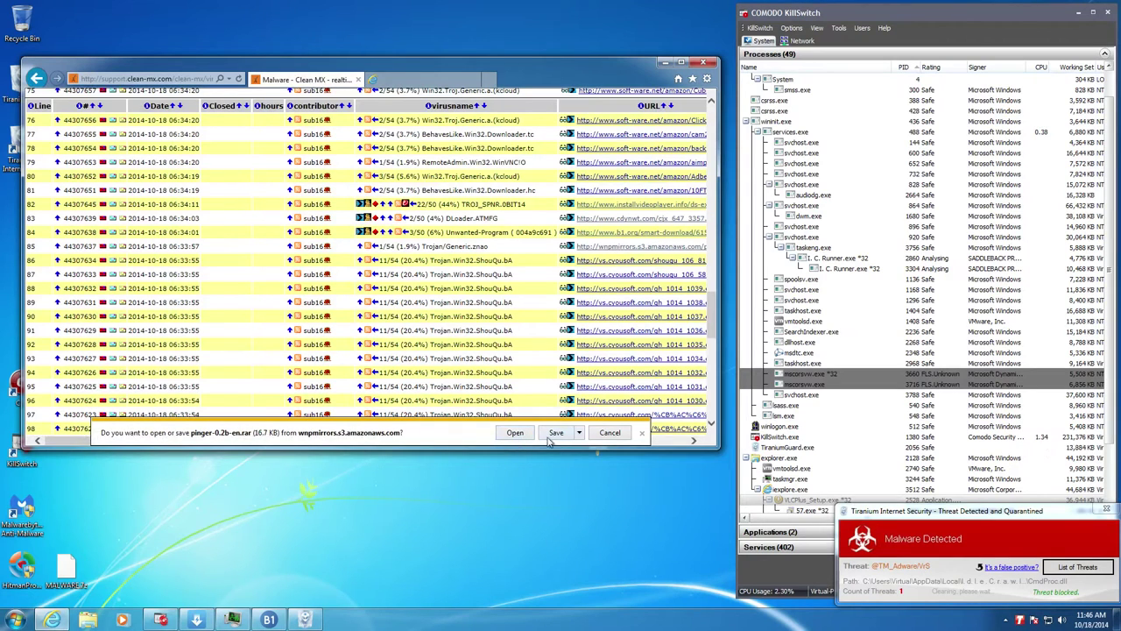
click(579, 432)
click(569, 460)
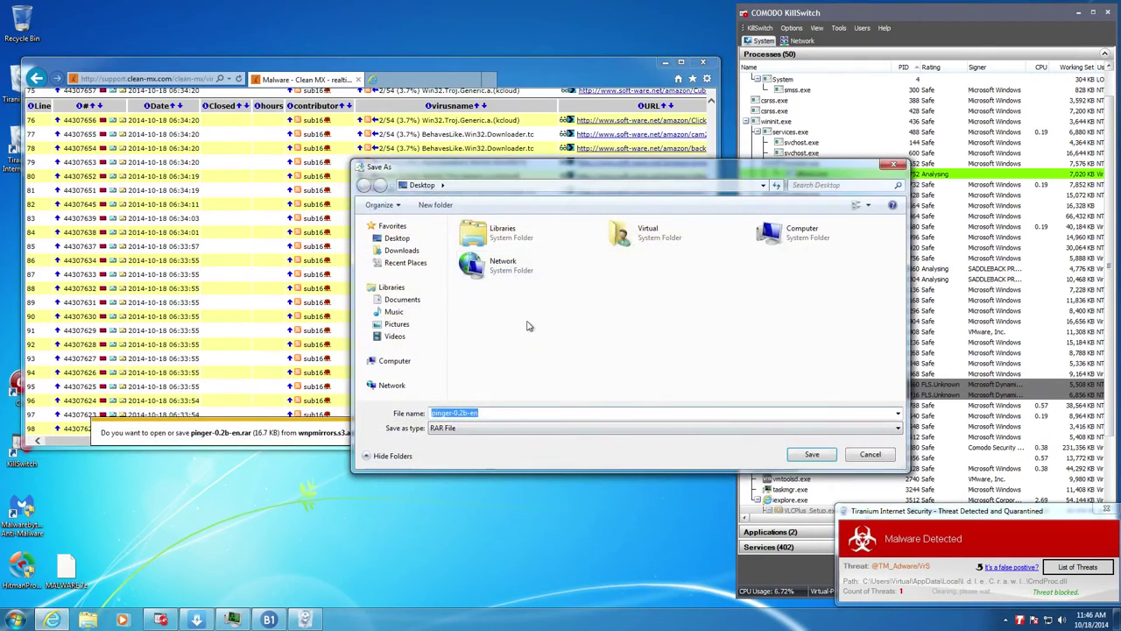
click(794, 454)
Clear the browser's download list and close it.
click(660, 431)
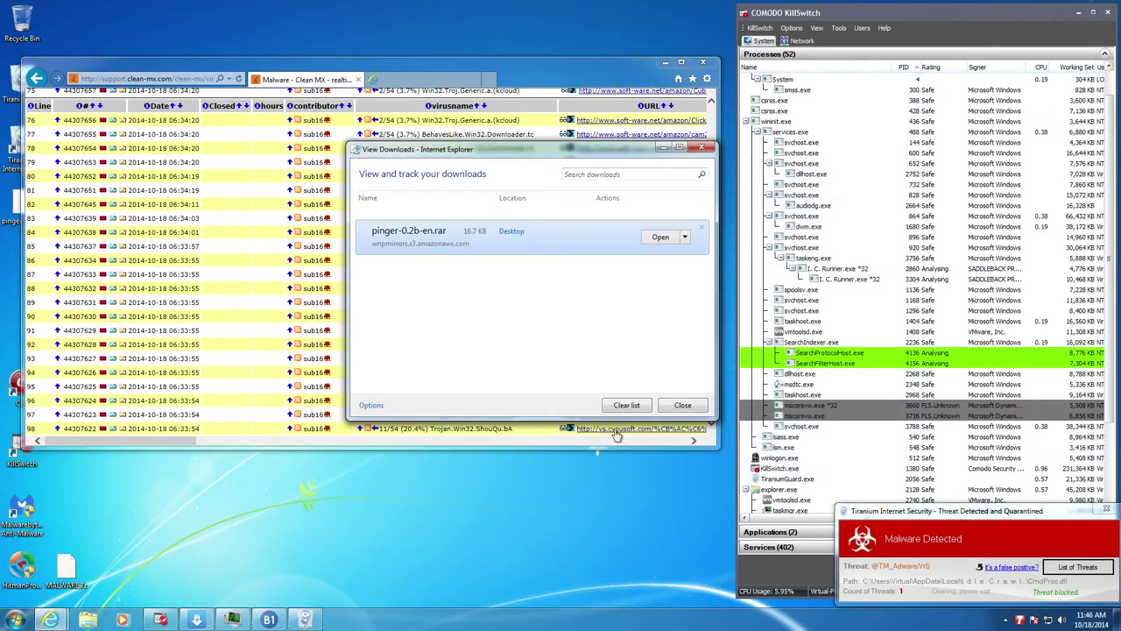
click(627, 405)
click(682, 405)
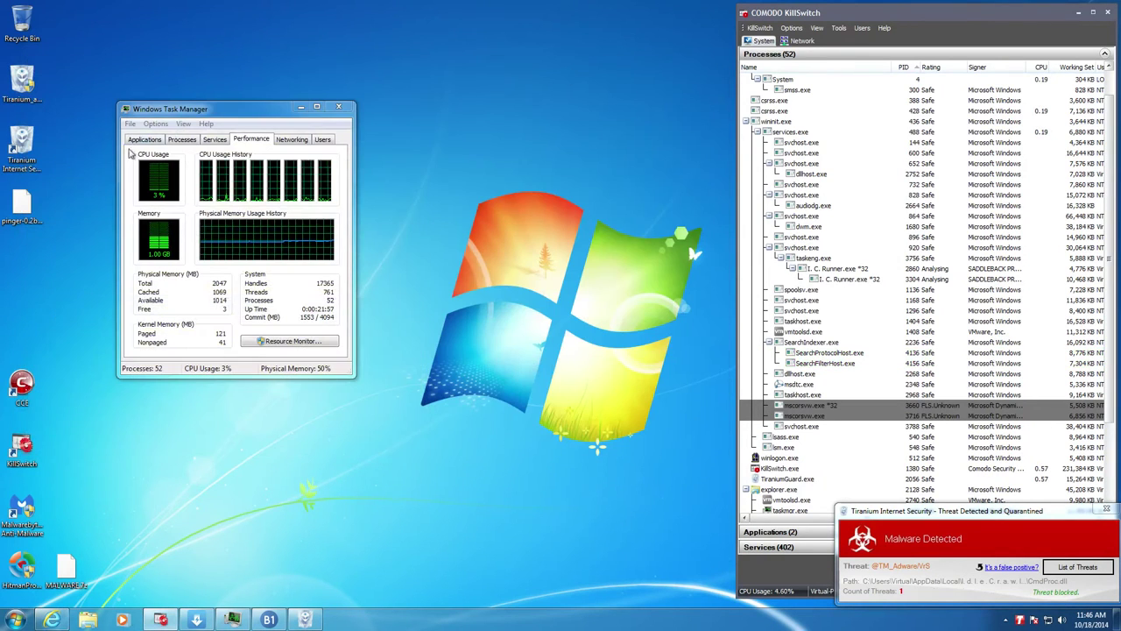
Extract pinger-0.2b-en.rar into its own folder on the Desktop with 7-Zip and launch the Pinger application from it.
right_click(30, 208)
mouse_move(61, 240)
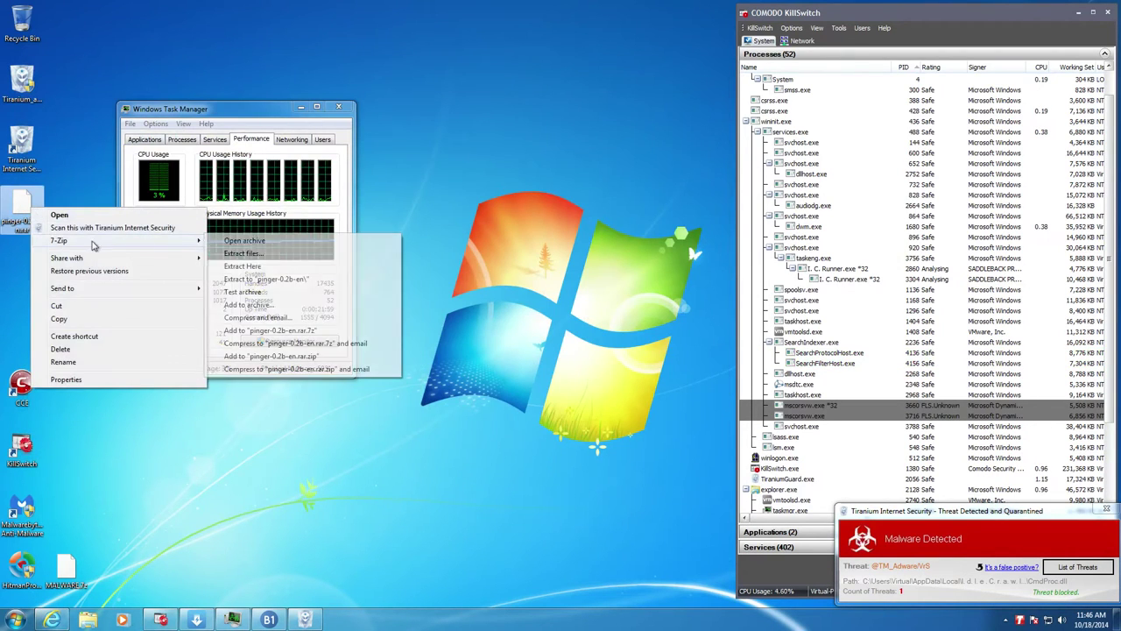
click(262, 279)
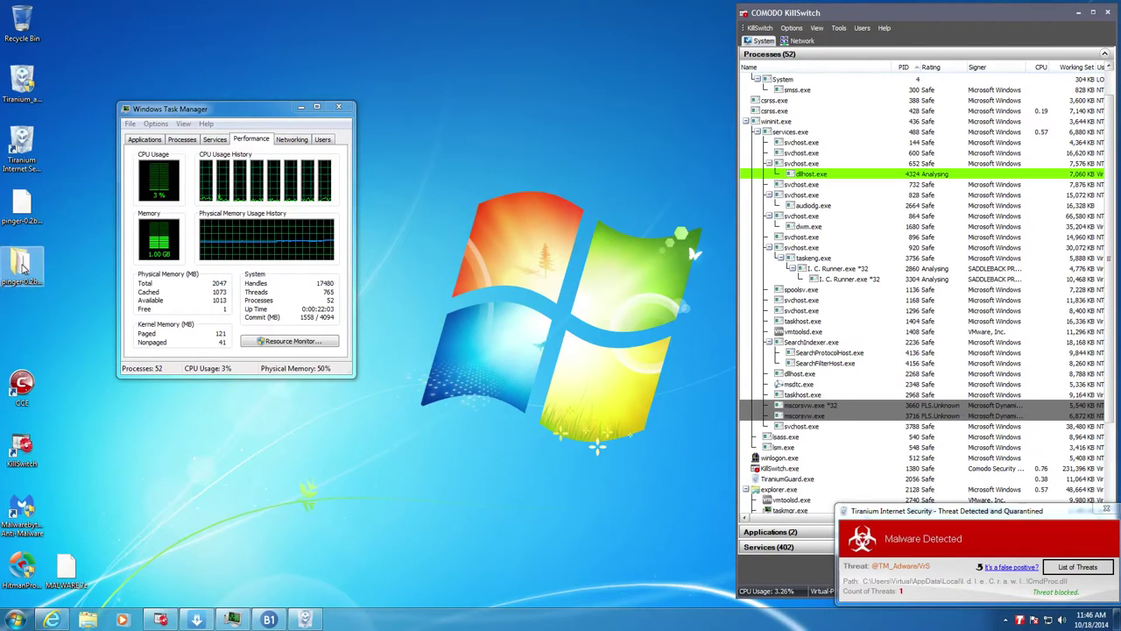
key(Return)
double_click(468, 227)
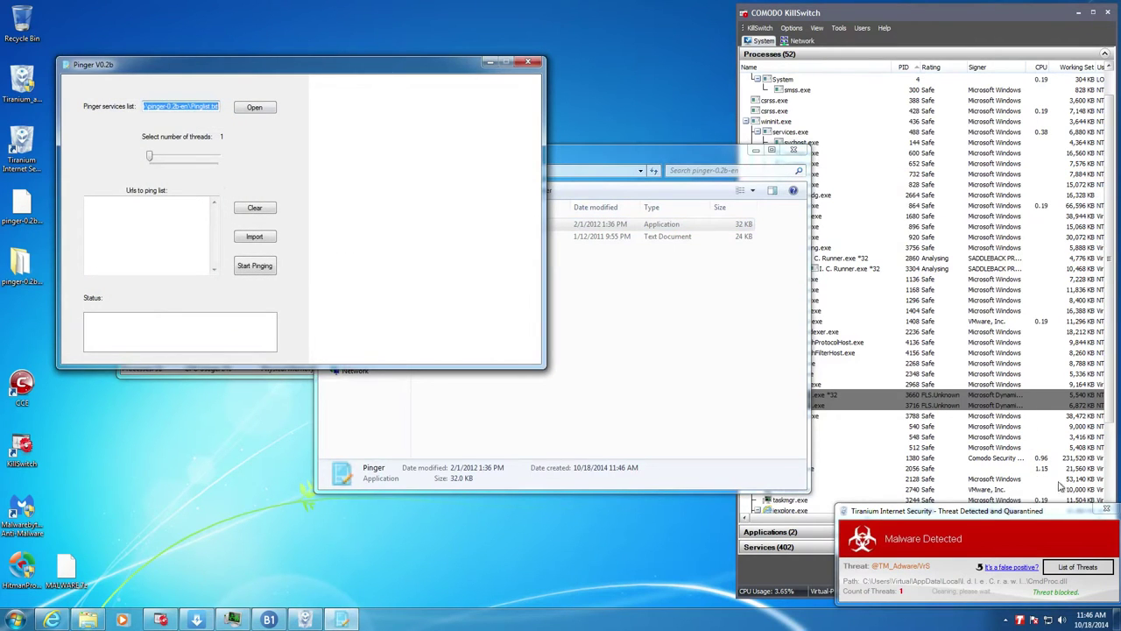
Close the threat alert, Pinger and its folder window, and move both pinger items from the Desktop to the Recycle Bin.
click(1107, 505)
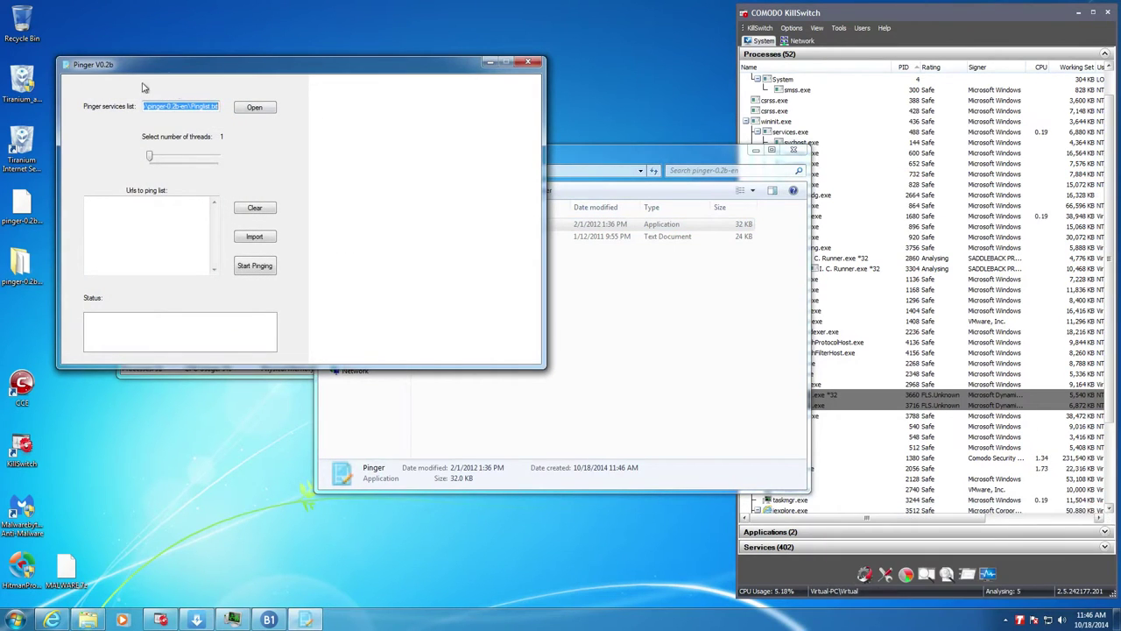
drag(138, 64, 286, 49)
click(675, 47)
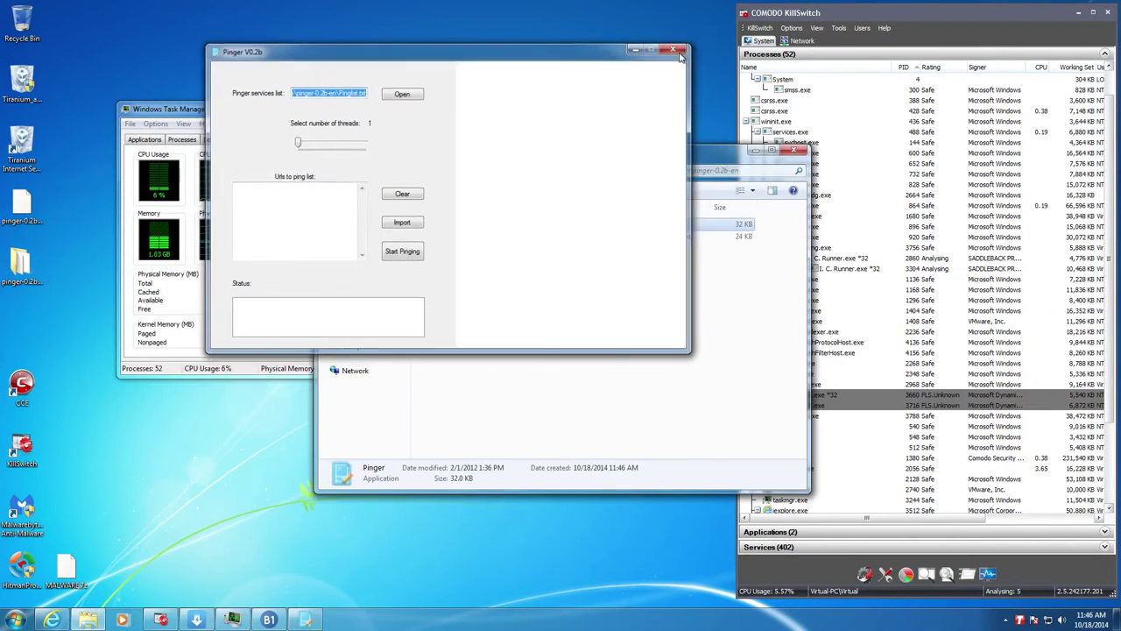
click(794, 150)
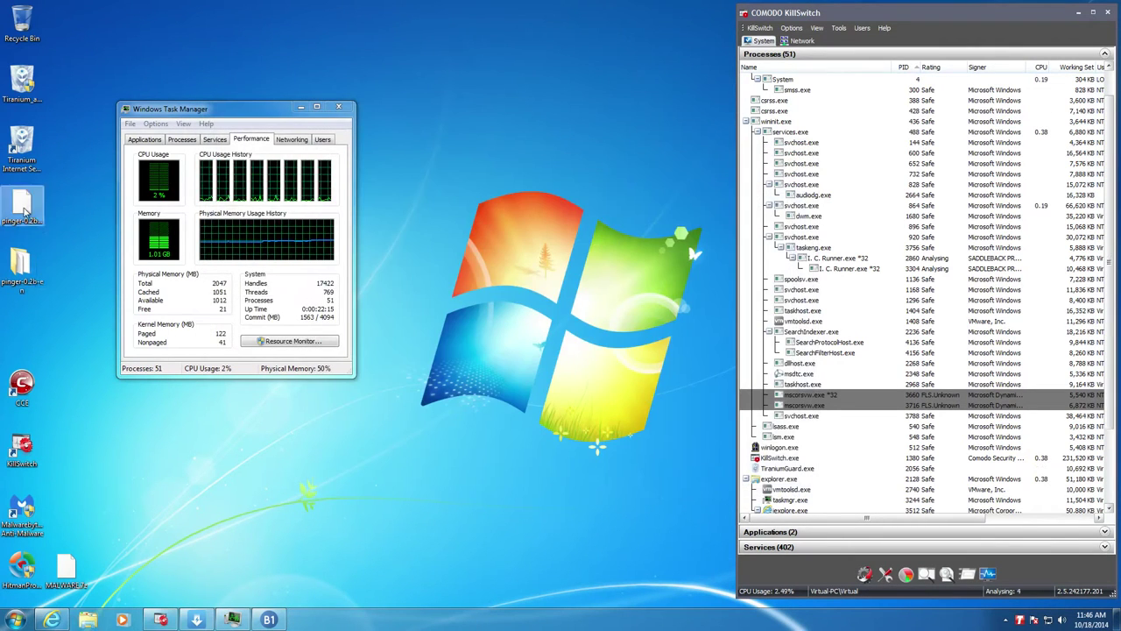
drag(63, 280, 27, 40)
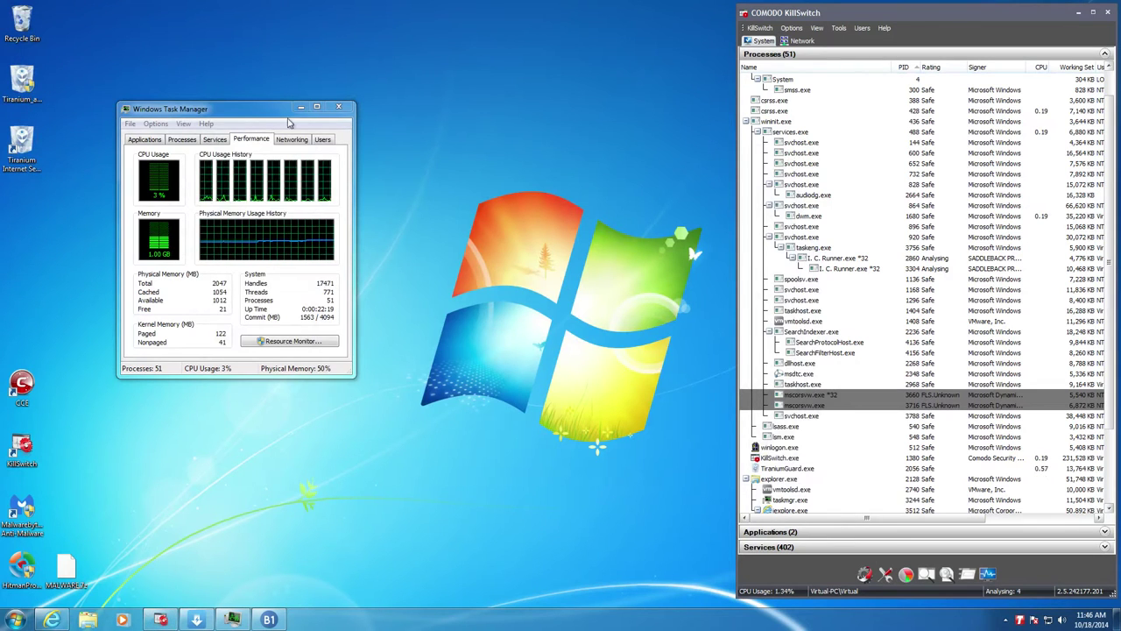
Return to the Clean MX malware list in Internet Explorer and dismiss the Tiranium threat alert and reboot prompt.
click(55, 619)
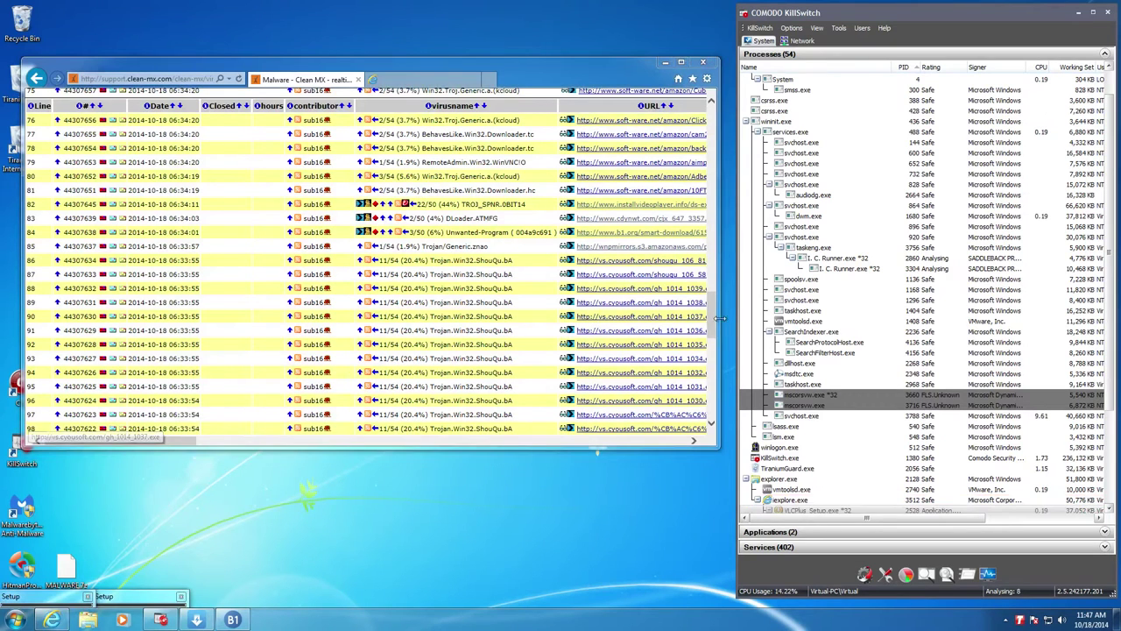
scroll(713, 320, down, 3)
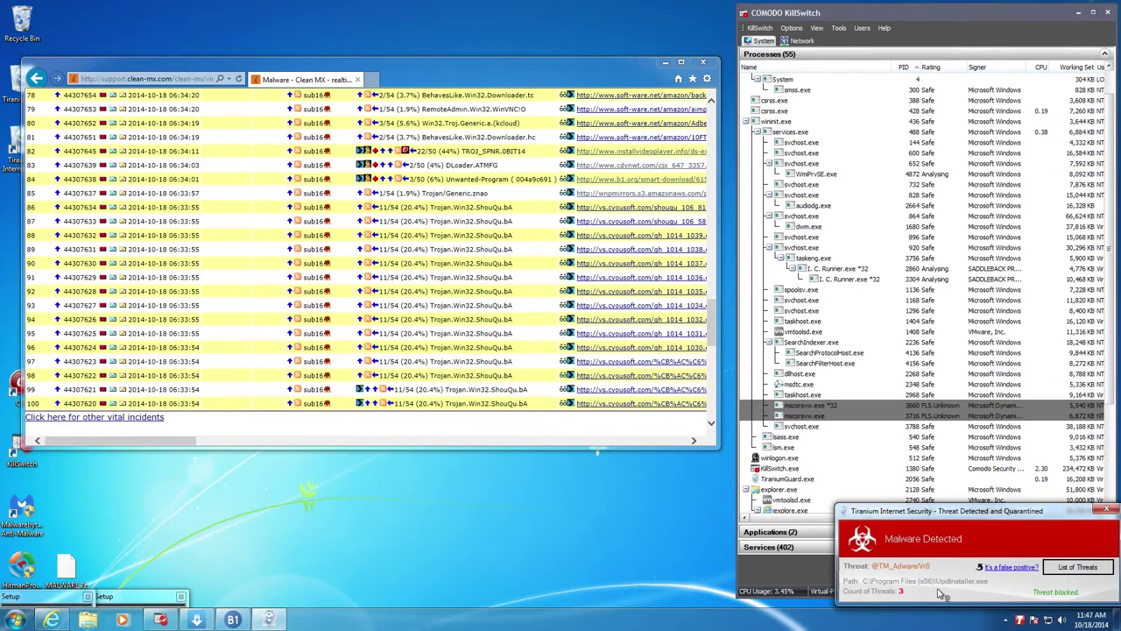
click(1112, 510)
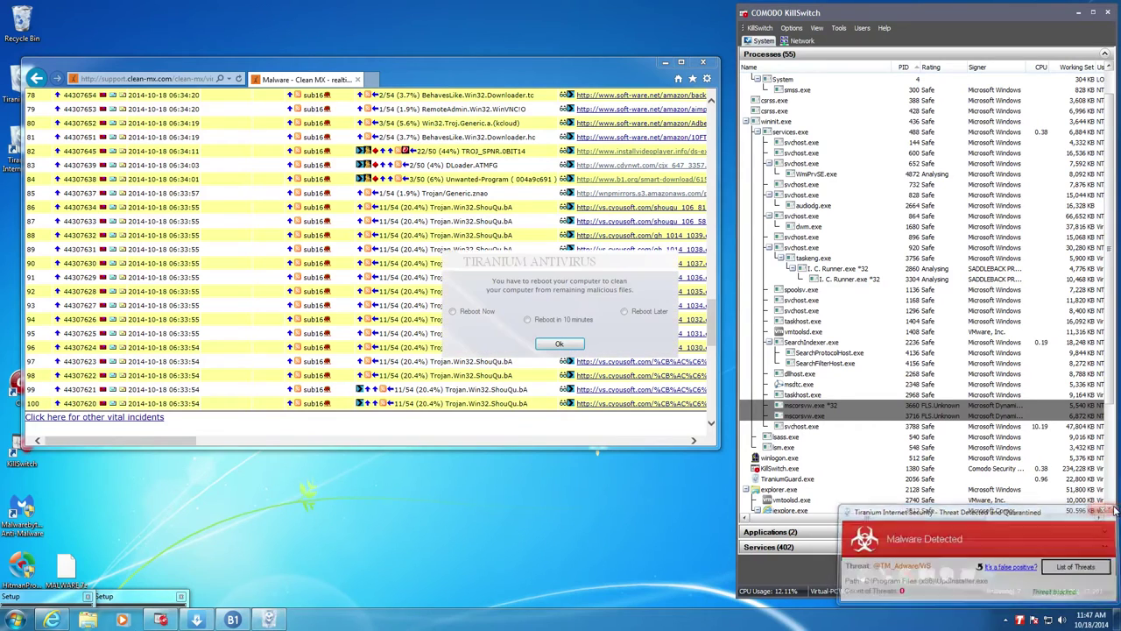
click(561, 343)
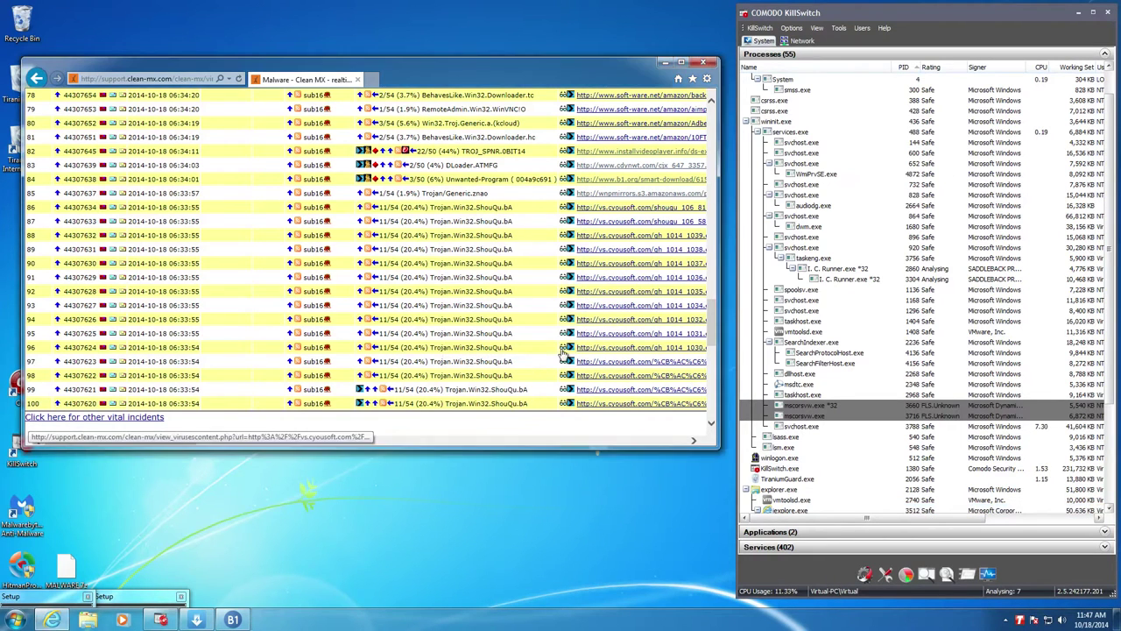
Check the lower part of the KillSwitch process tree and open the Malc0de Database page from the browser's favorites.
scroll(705, 311, down, 1)
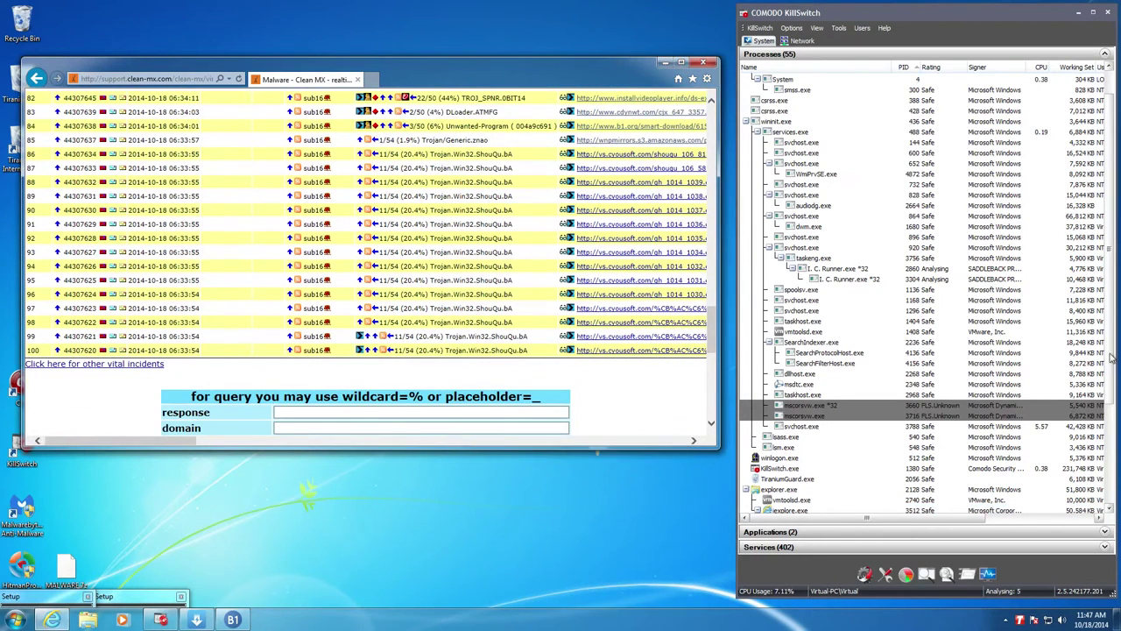
scroll(1070, 404, down, 5)
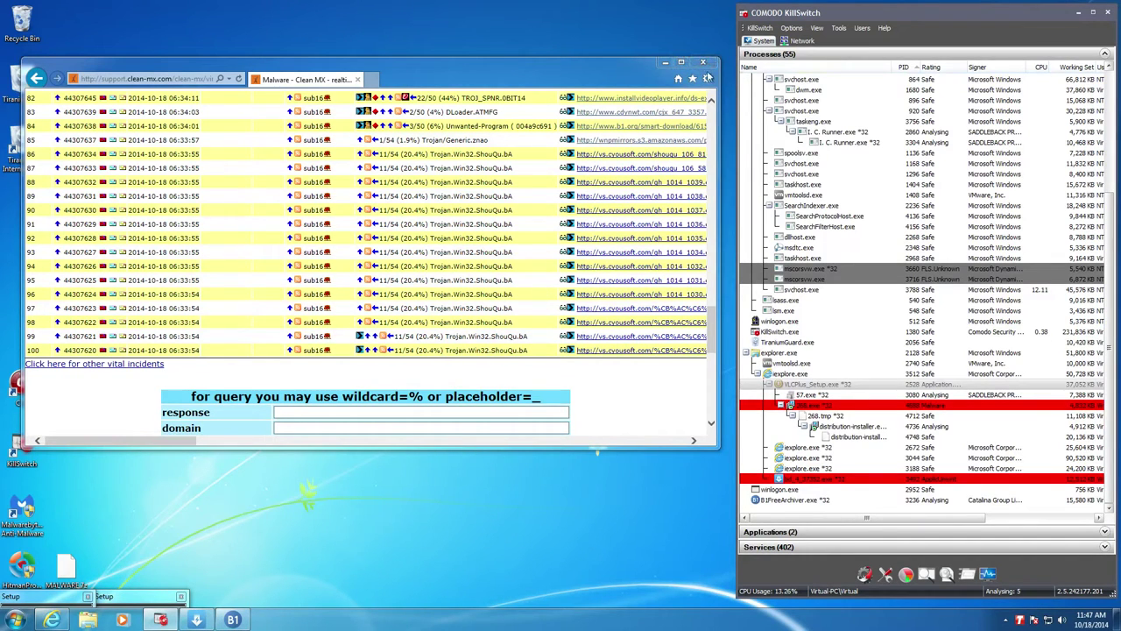
click(692, 78)
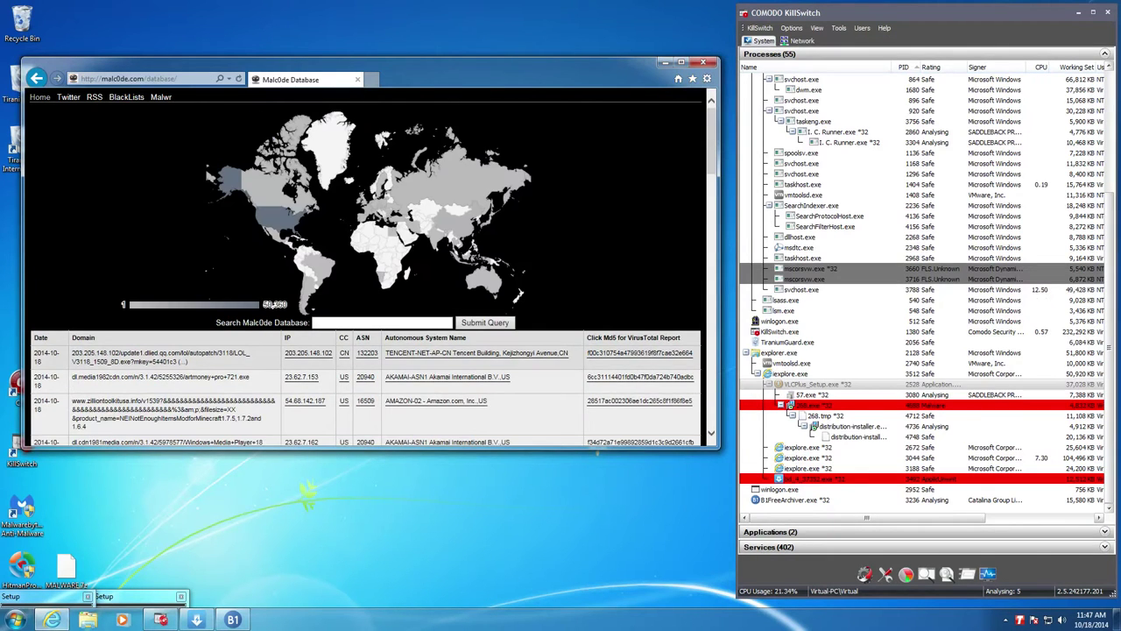
Try to load the first Malc0de entry, the 203.205.148.102 LOL_V3118_1509_8D.exe link, in a new browser tab.
scroll(256, 279, down, 1)
triple_click(135, 307)
key(ctrl+c)
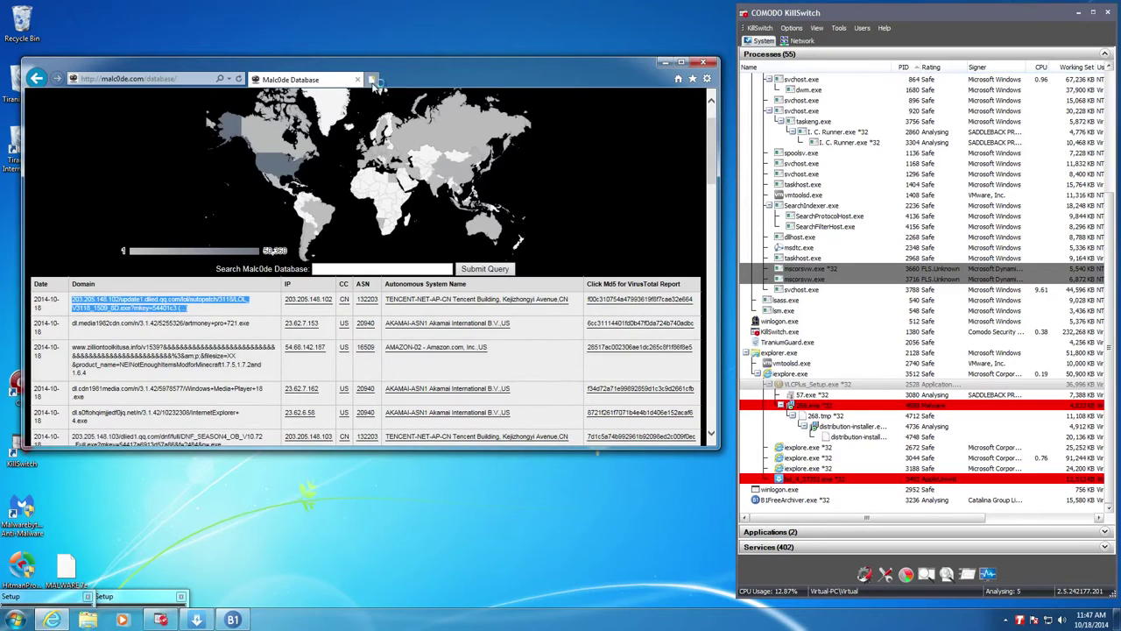
click(372, 80)
key(ctrl+v)
key(Return)
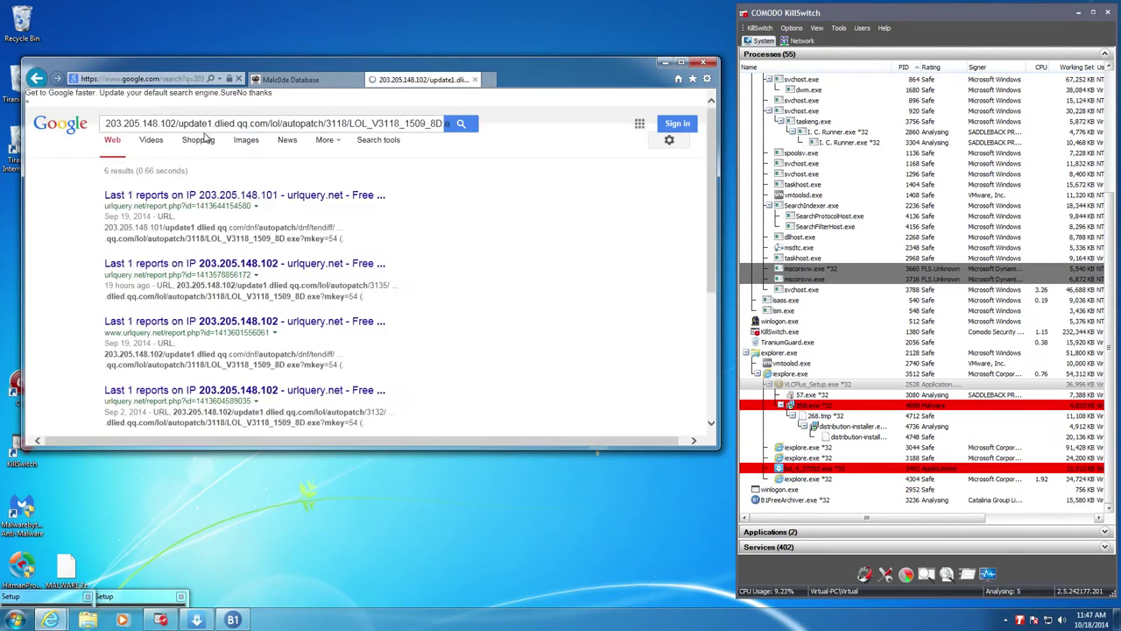
Run artmoney+pro+721.exe from the dl.media1982cdn.com link in the second Malc0de entry and allow its changes.
click(290, 77)
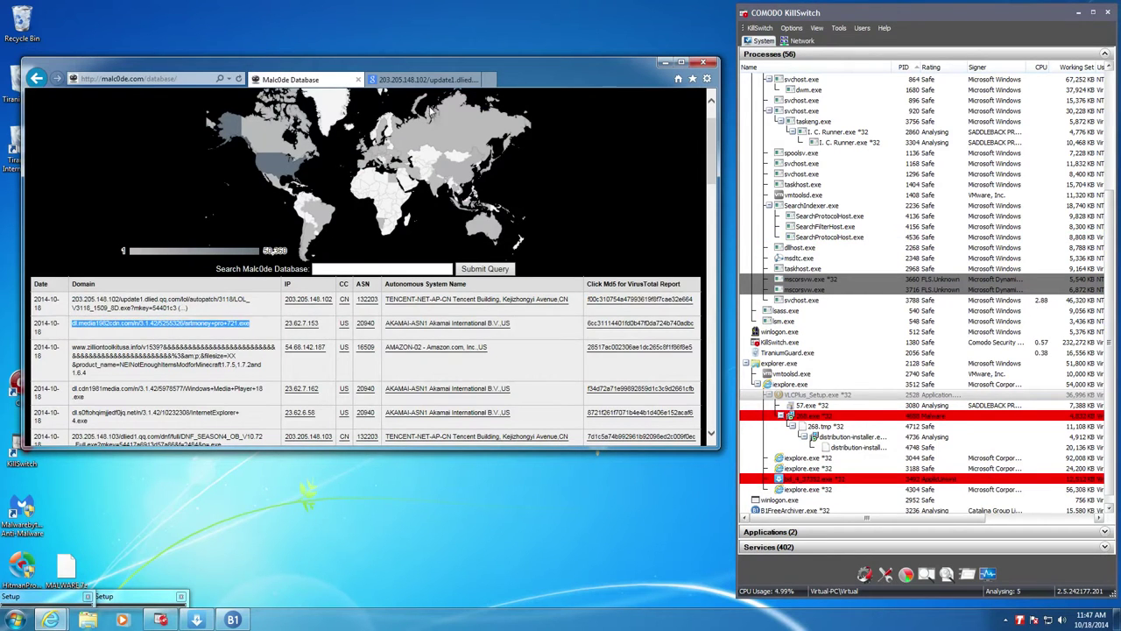
click(423, 79)
click(188, 79)
key(ctrl+v)
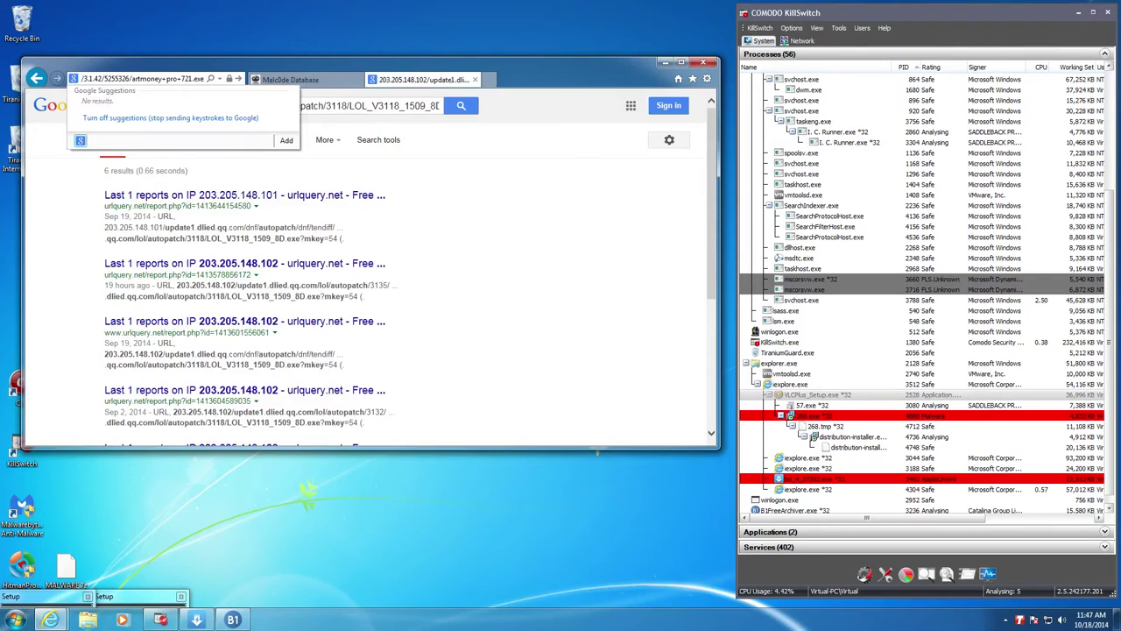
key(Return)
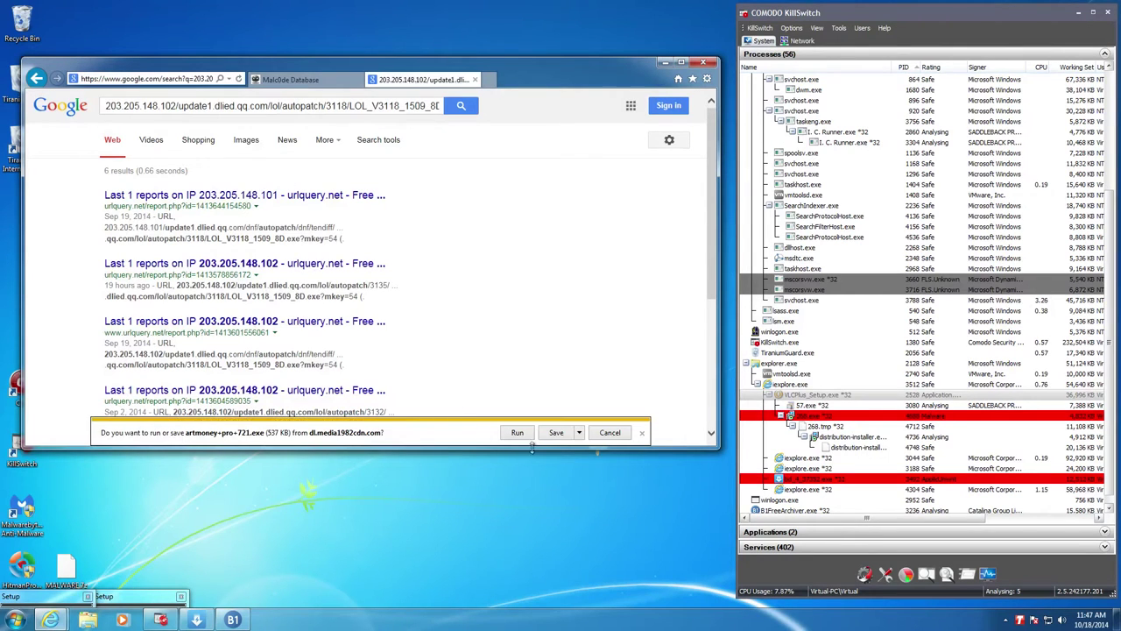
click(519, 434)
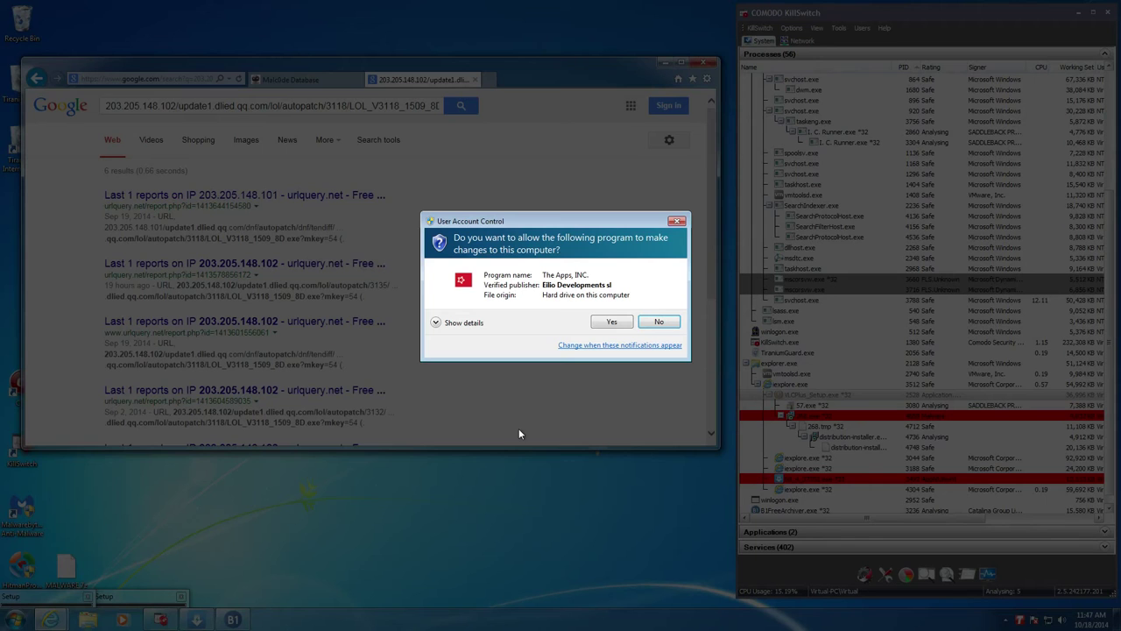
click(612, 324)
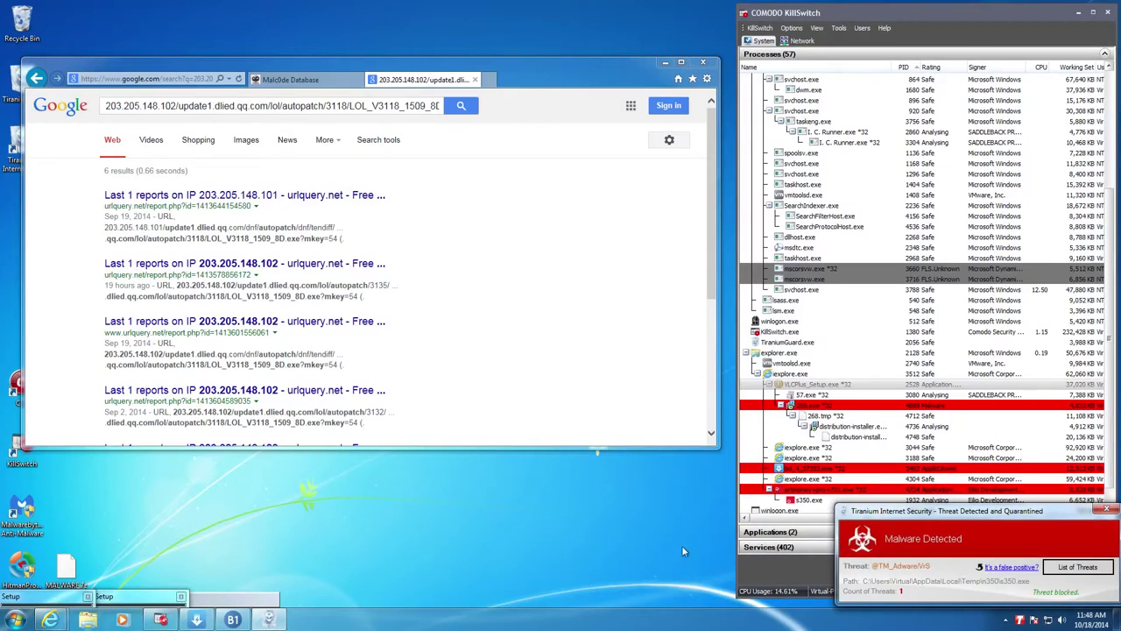
Close the Tiranium threat alert and choose to reboot later.
click(1107, 509)
click(625, 312)
click(560, 343)
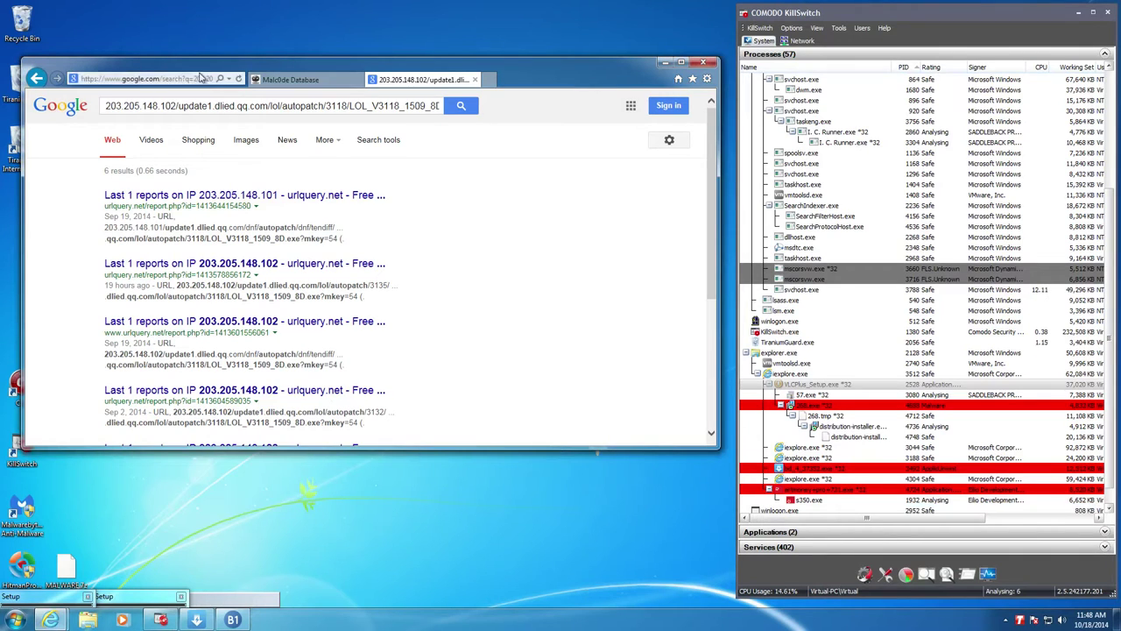
Load the same dl.media1982cdn.com link again, run artmoney+pro+721.exe a second time, and allow its changes.
click(149, 78)
key(ctrl+v)
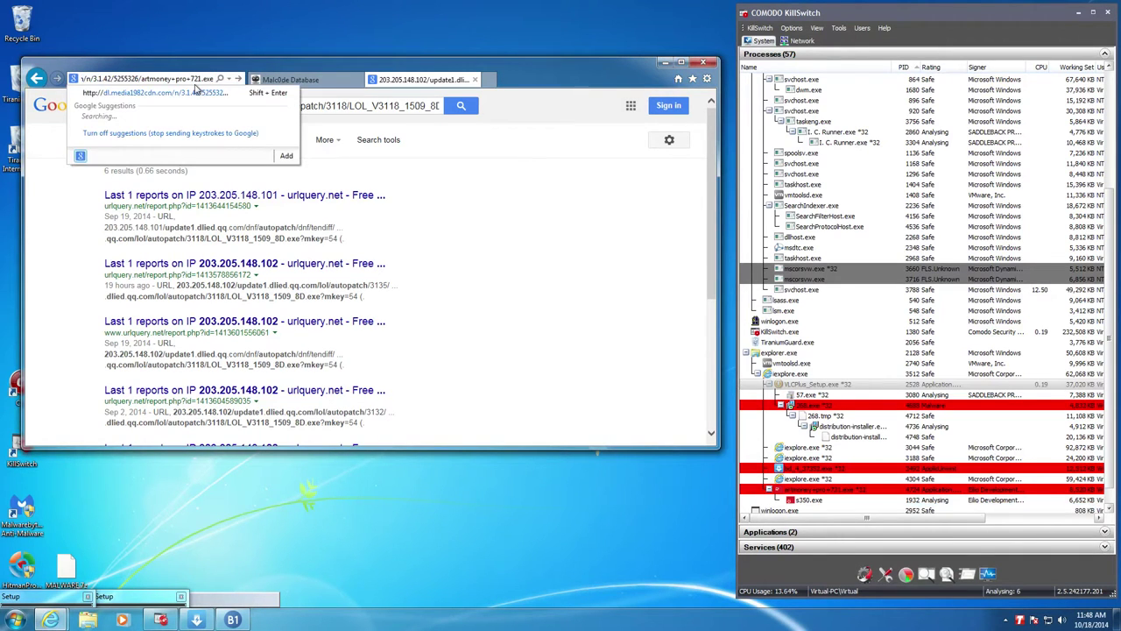
key(Return)
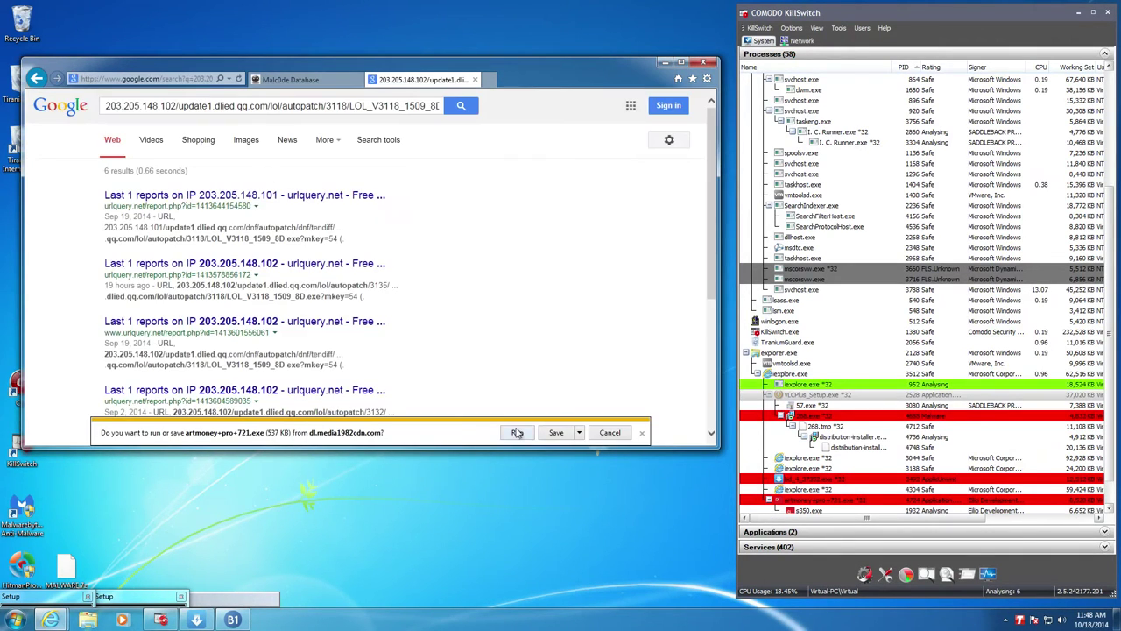
click(517, 432)
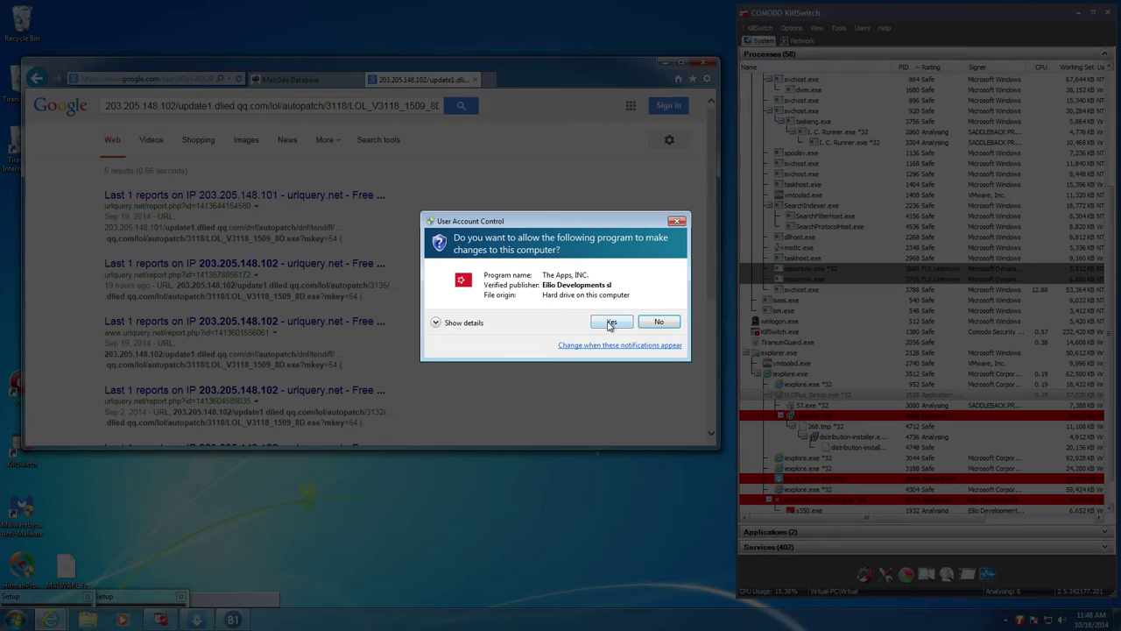
click(610, 322)
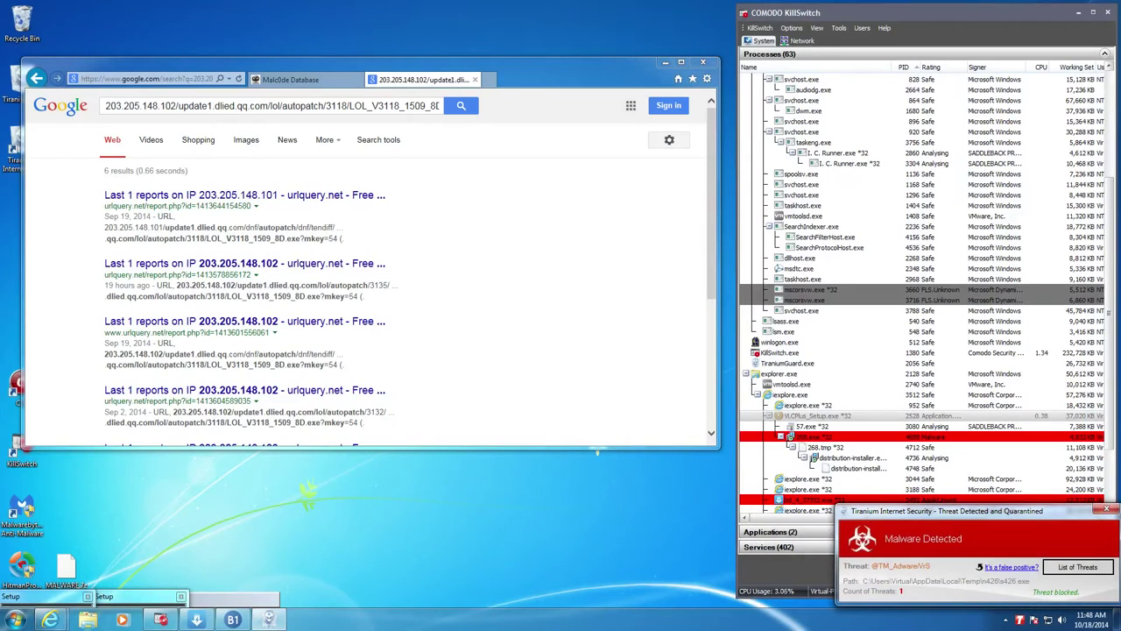
Close the threat alert for s426.exe and dismiss the Tiranium reboot prompt.
scroll(975, 488, down, 1)
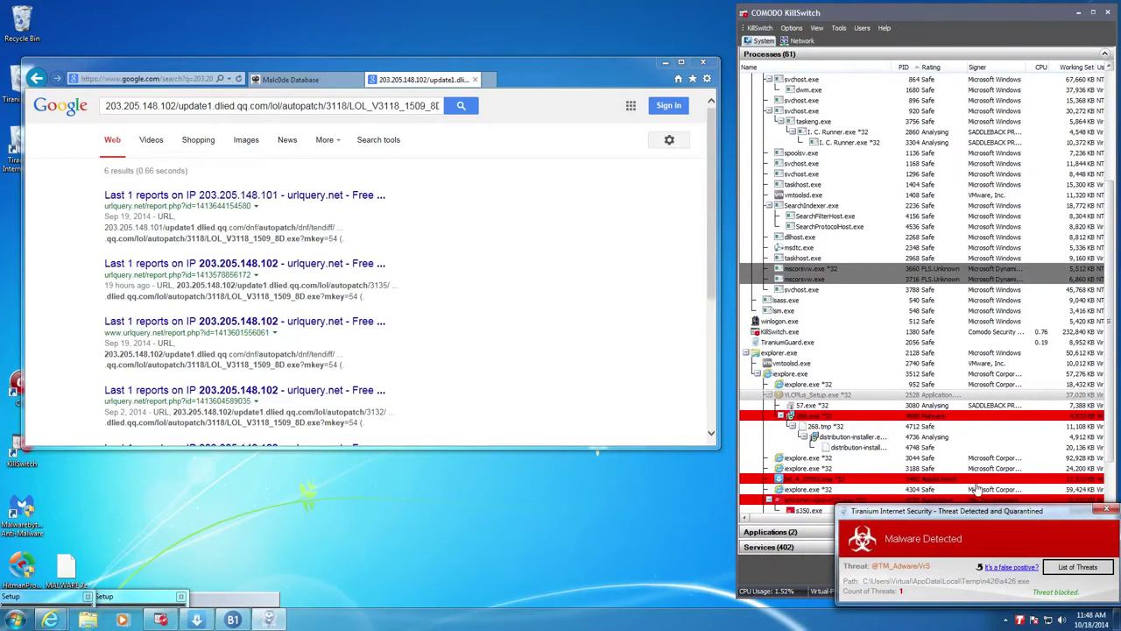
click(1109, 510)
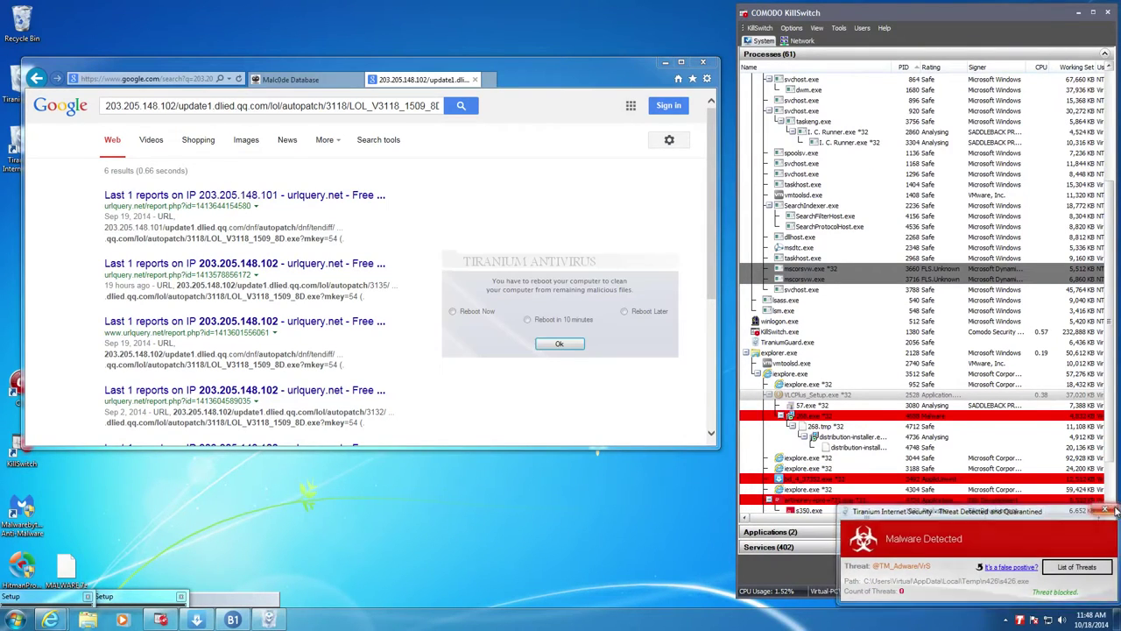
click(560, 343)
click(317, 82)
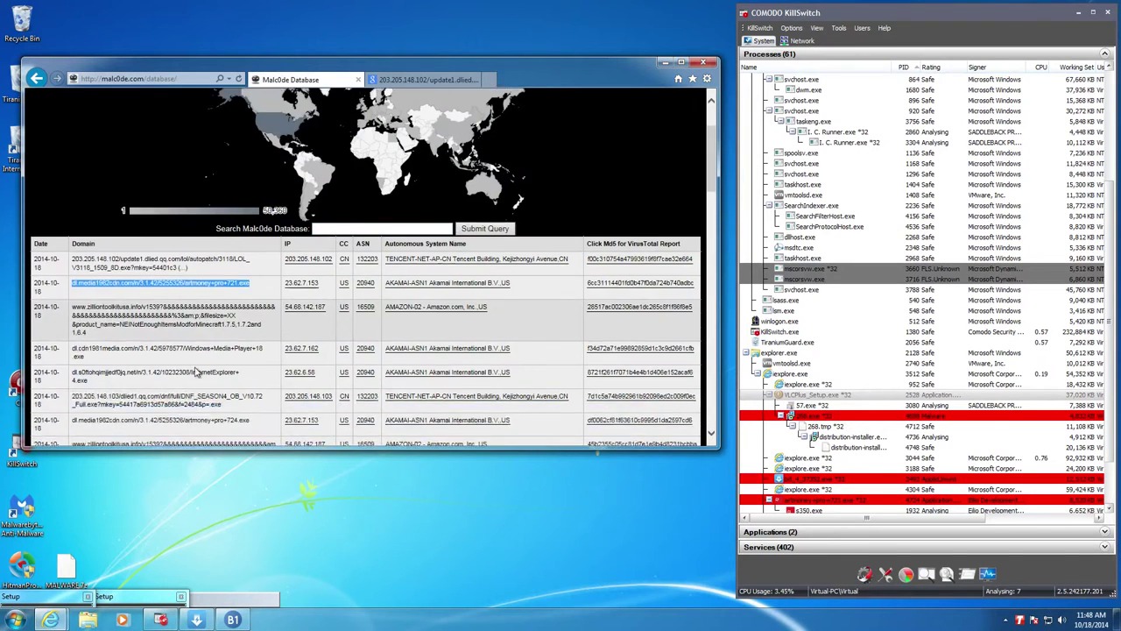
scroll(197, 373, down, 1)
triple_click(139, 254)
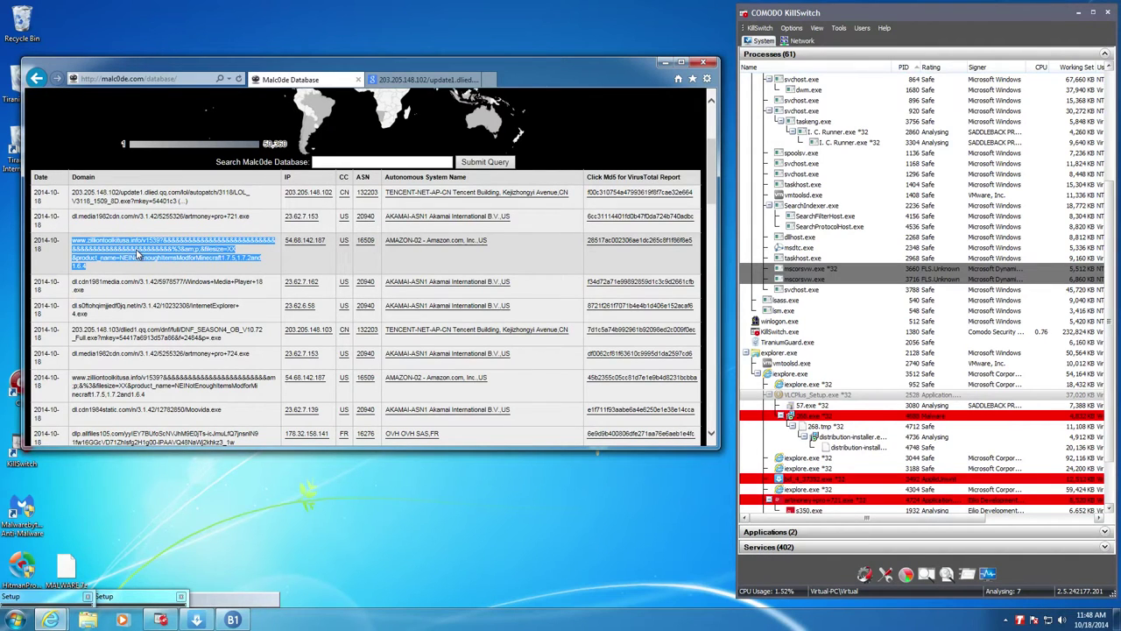
click(422, 79)
click(190, 83)
key(ctrl+v)
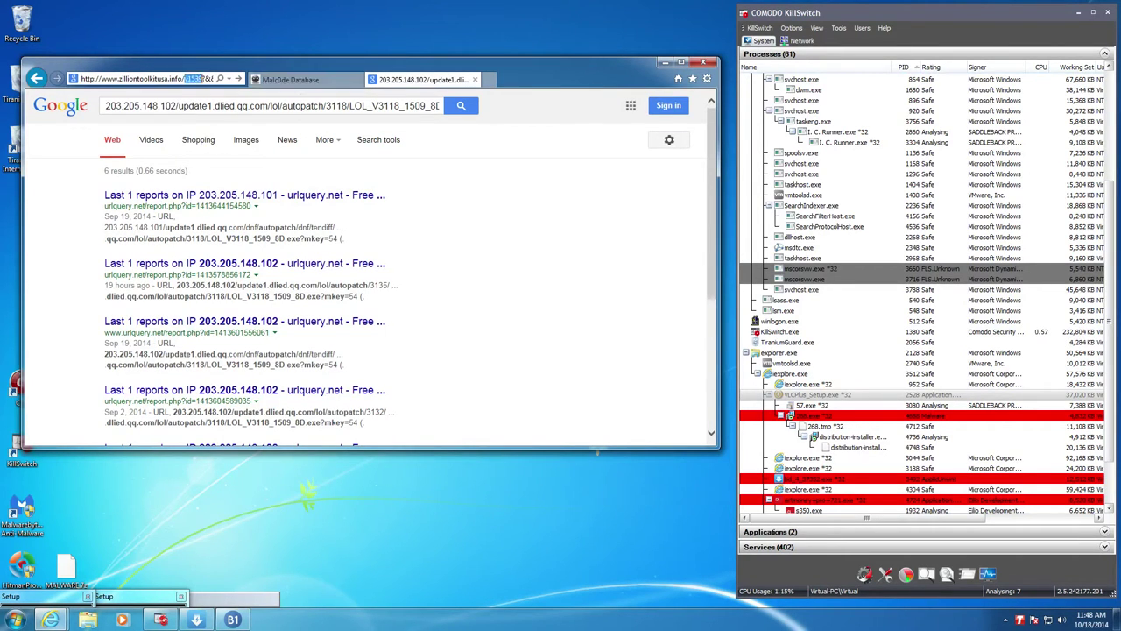
key(End)
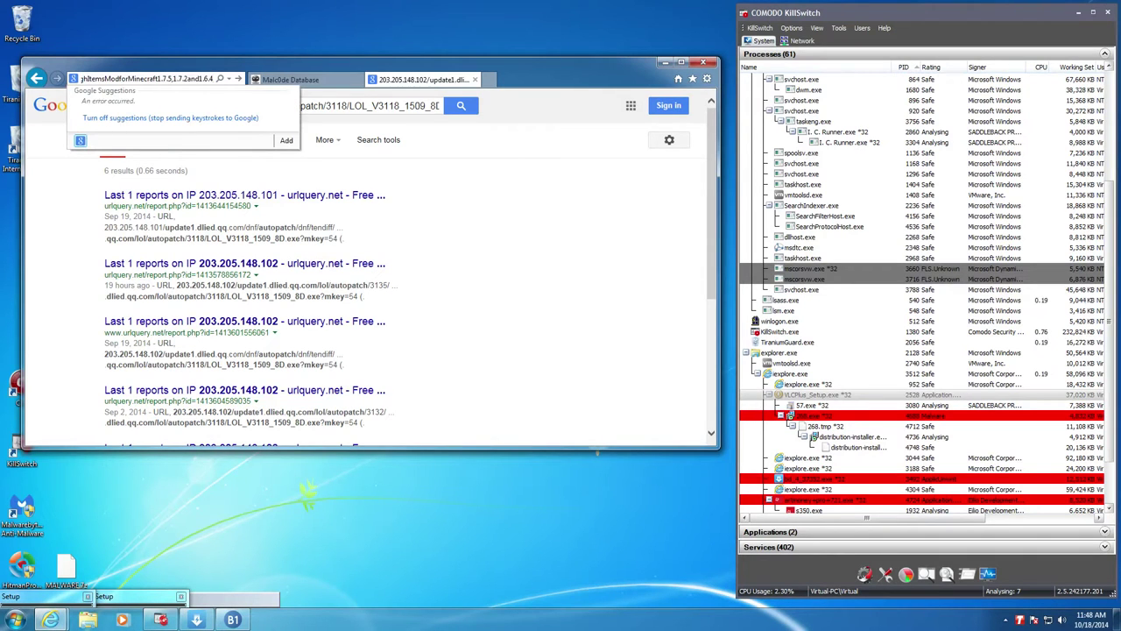
key(Escape)
Copy the Windows+Media+Player+18.exe link from the fourth Malc0de entry and replace the Google results tab with a new blank tab.
click(290, 78)
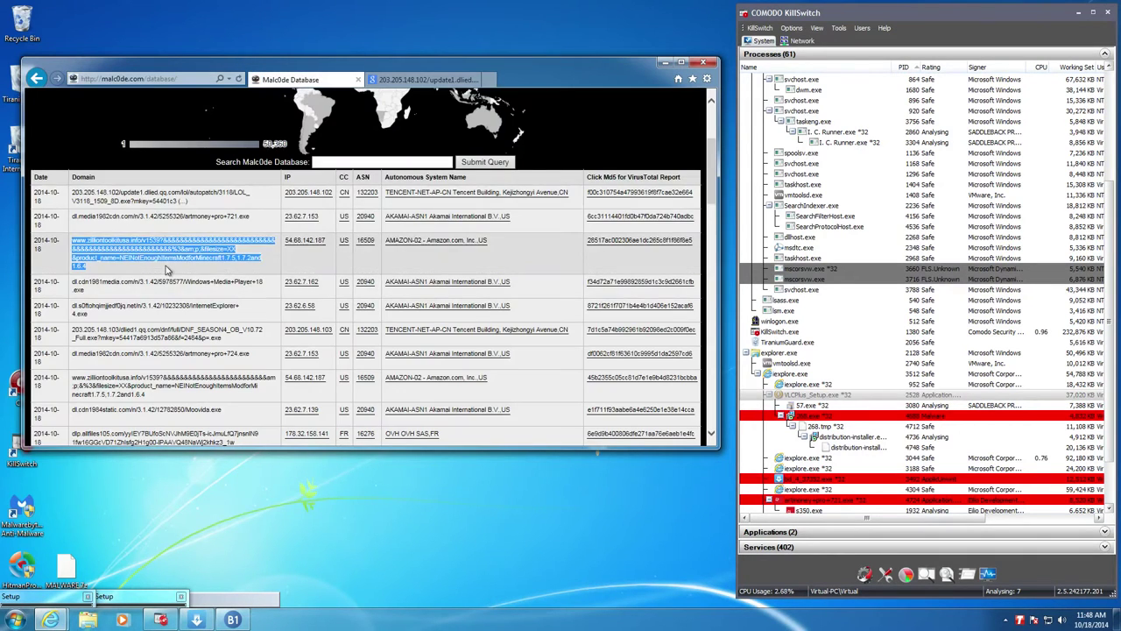
click(167, 269)
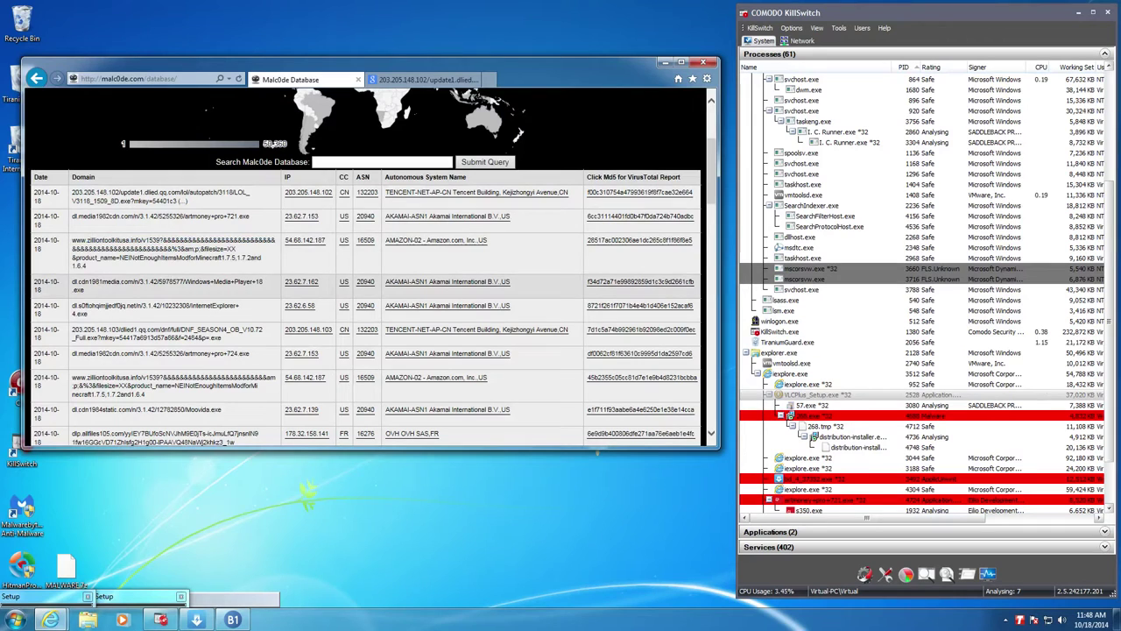
triple_click(125, 288)
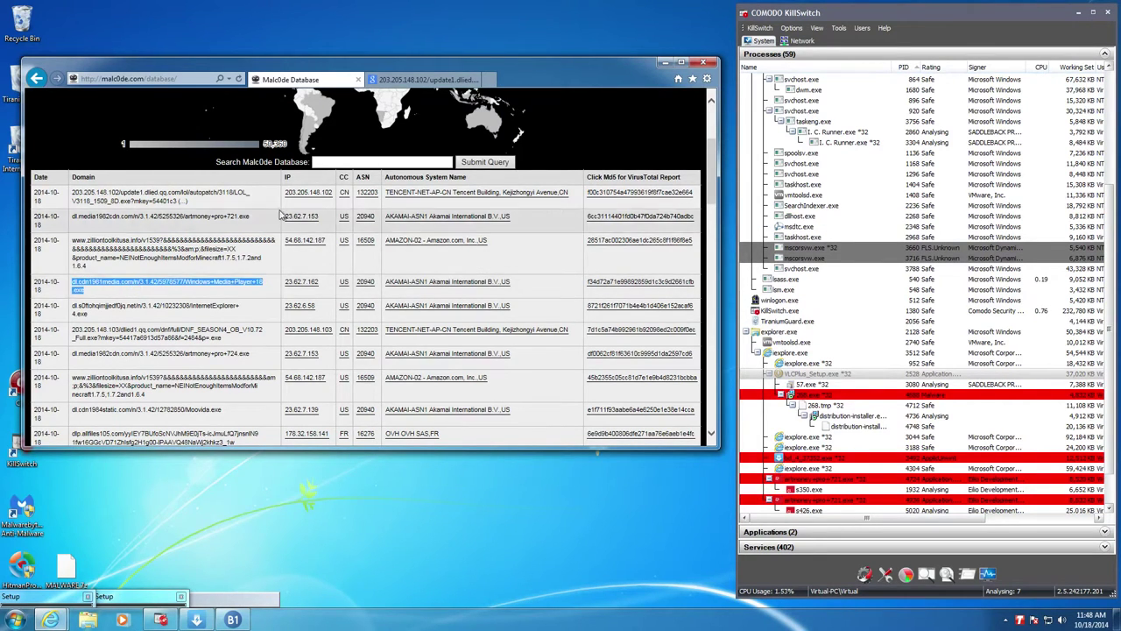
click(422, 80)
click(170, 86)
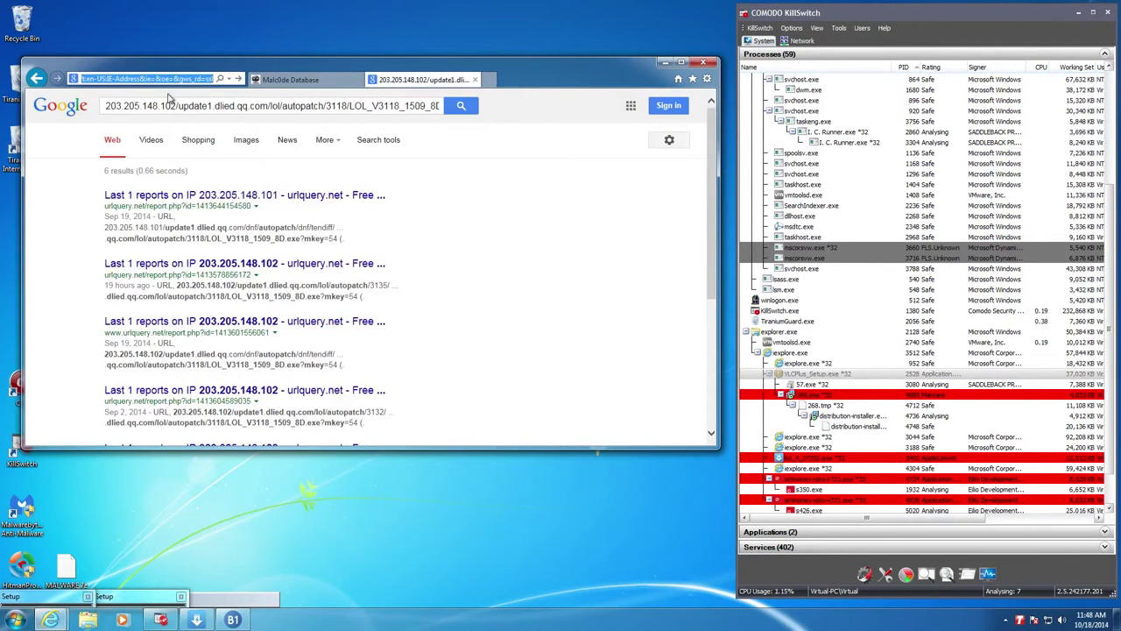
click(473, 81)
click(484, 79)
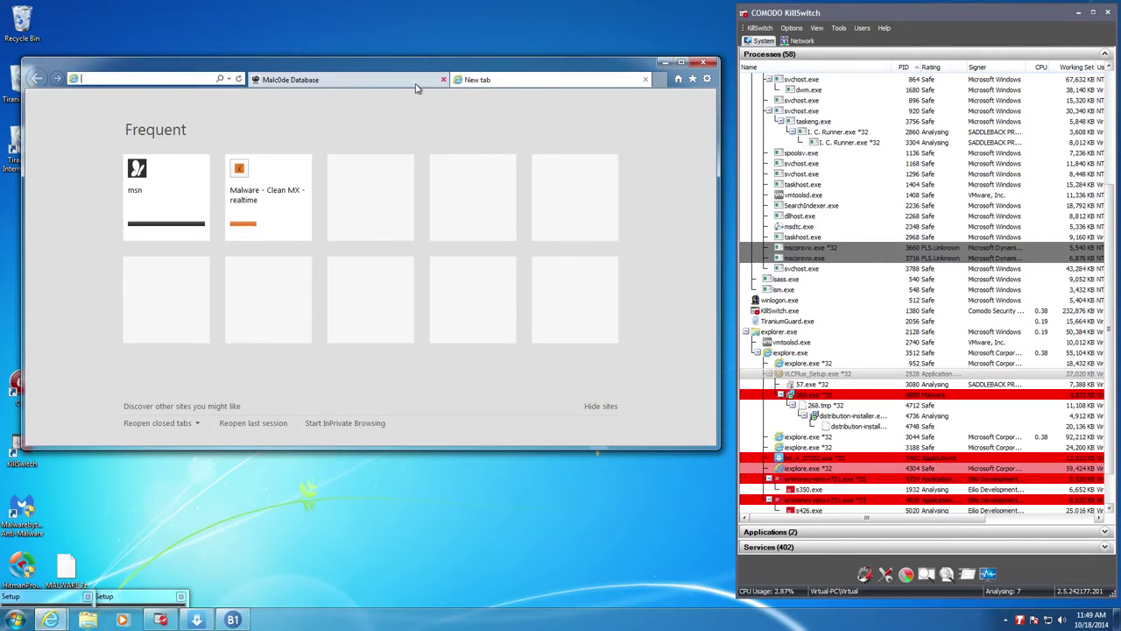
Load the copied dl.cdn1981media.com link and run Windows+Media+Player+18.exe, refusing its request to make changes to the computer.
text(dl.cdn1981media.com/3.1.42/5976577/Windows+Media+Player+18.exe)
key(Return)
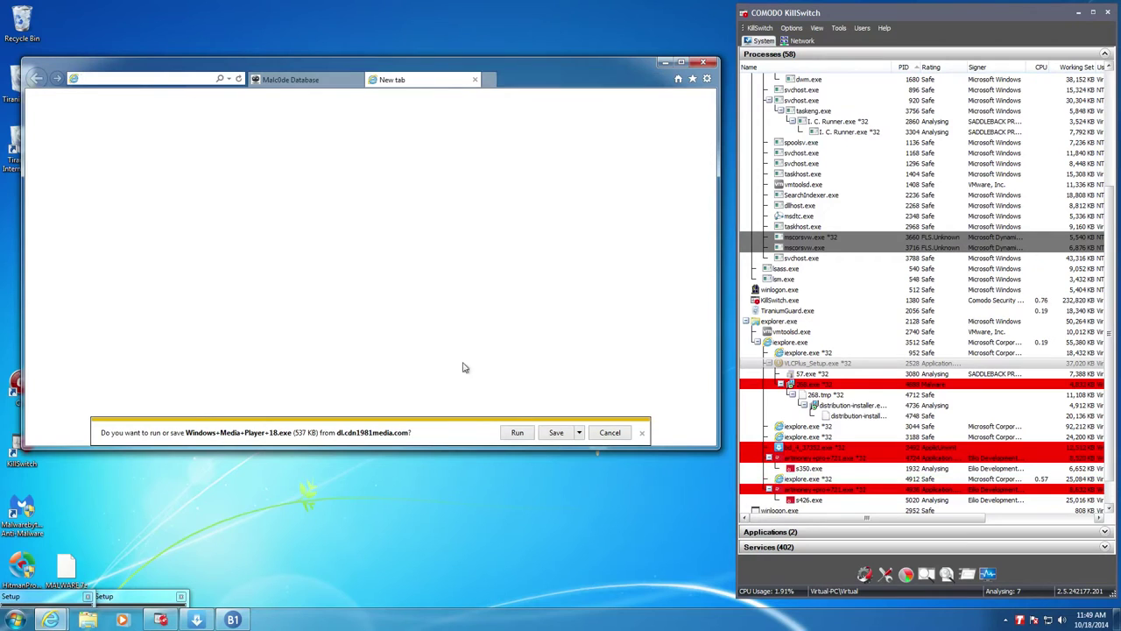
click(519, 434)
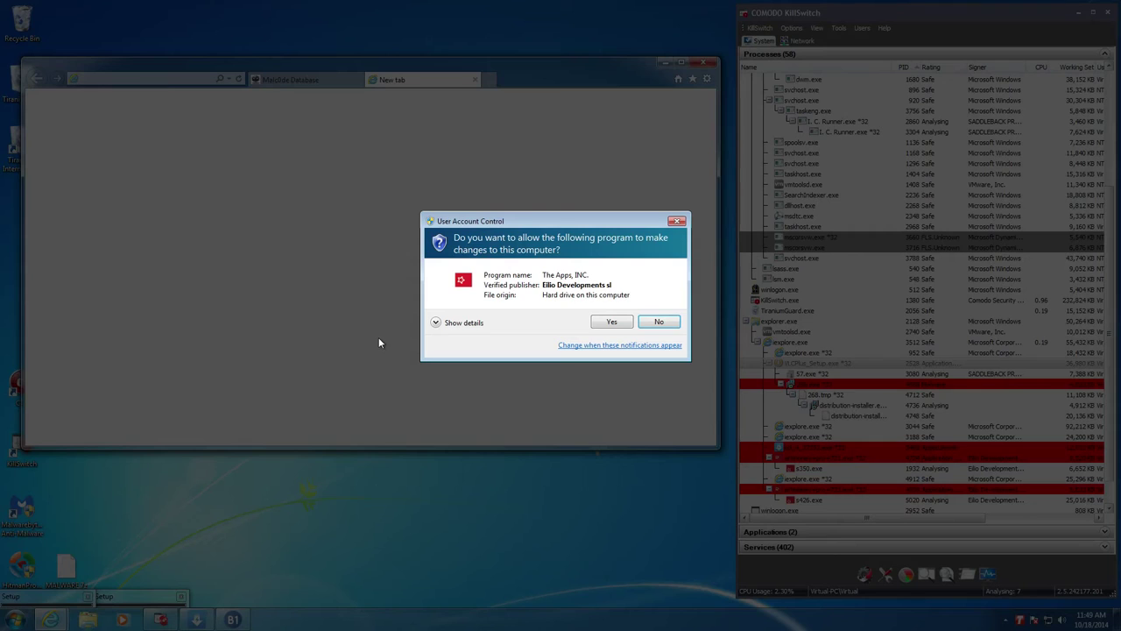
click(659, 322)
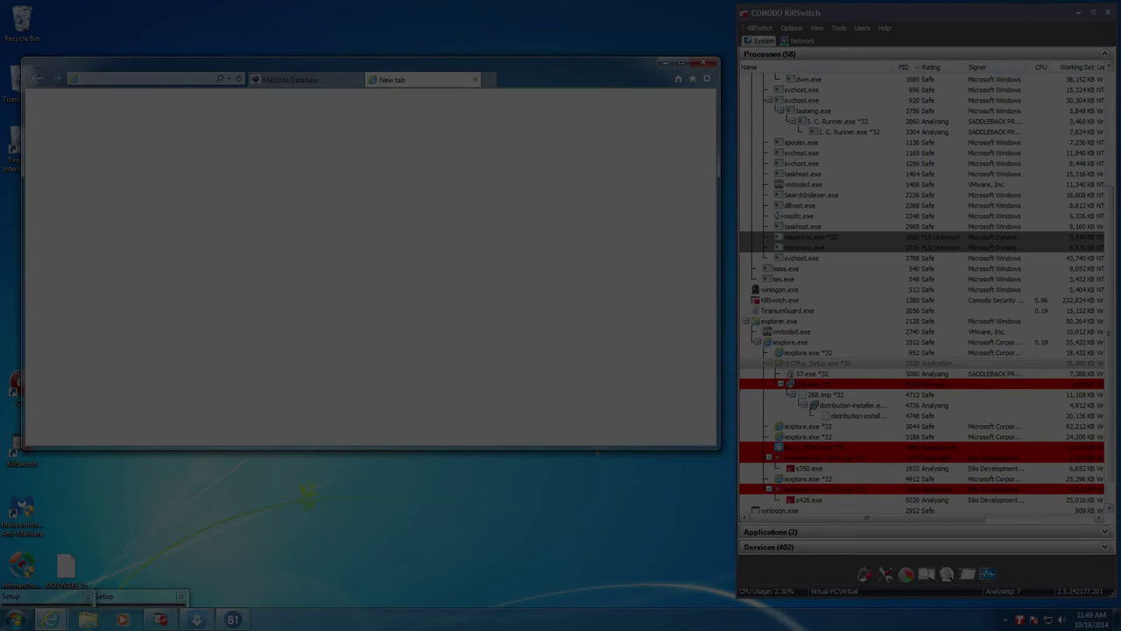
Load the dl.s0ftohqimjjedf0jq.net link for InternetExplorer+4.exe from the fifth Malc0de entry in the second browser tab.
click(291, 80)
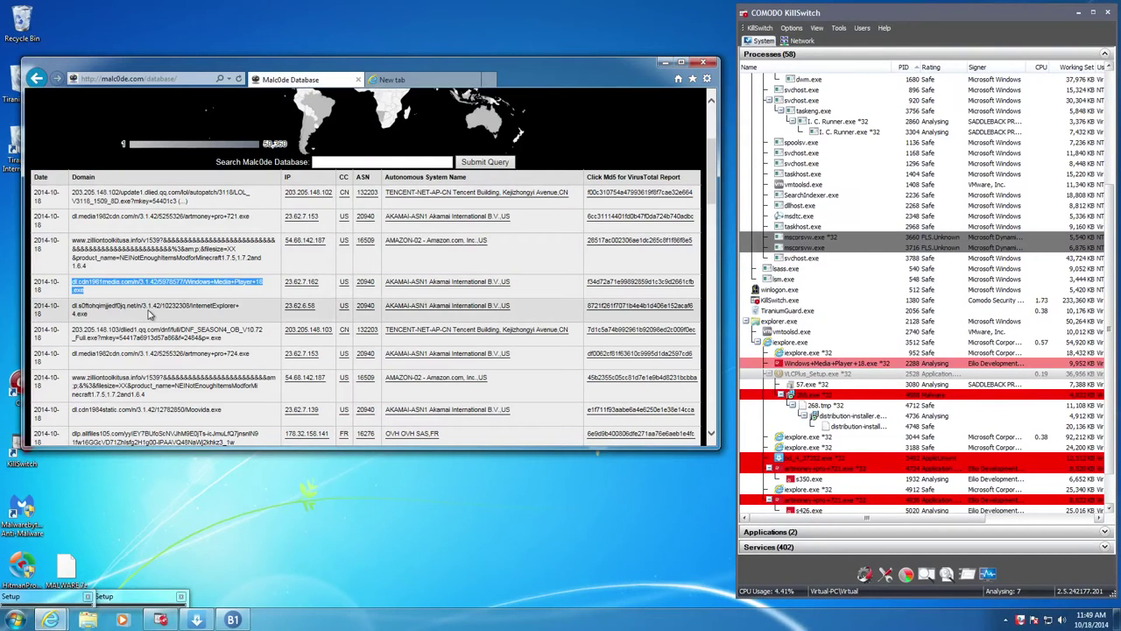
triple_click(154, 309)
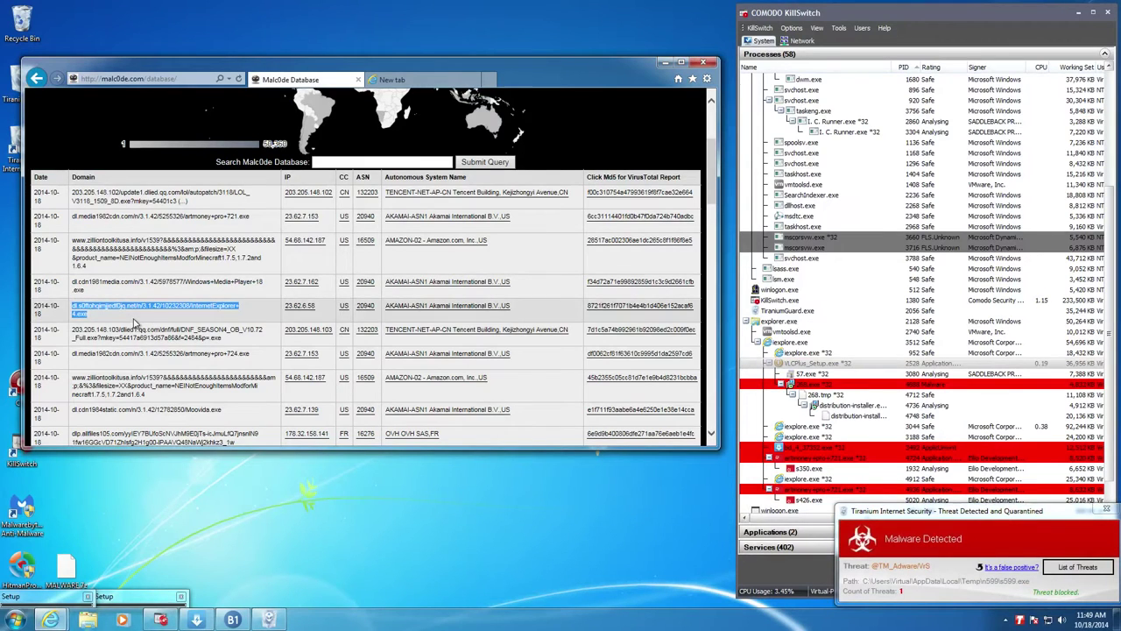
click(385, 81)
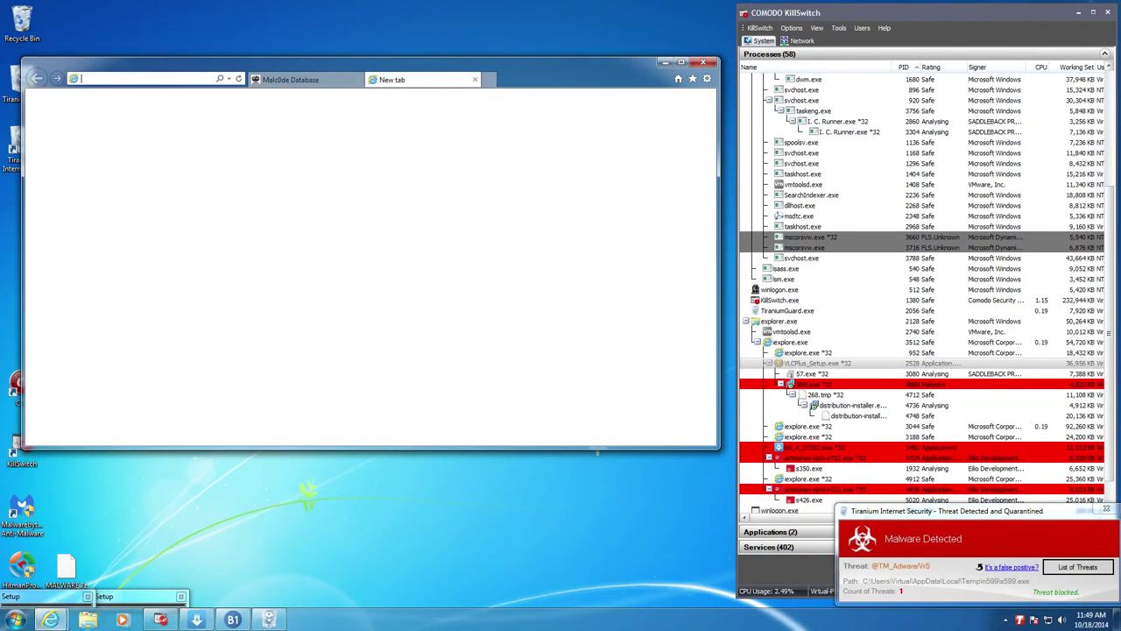
key(ctrl+v)
key(Return)
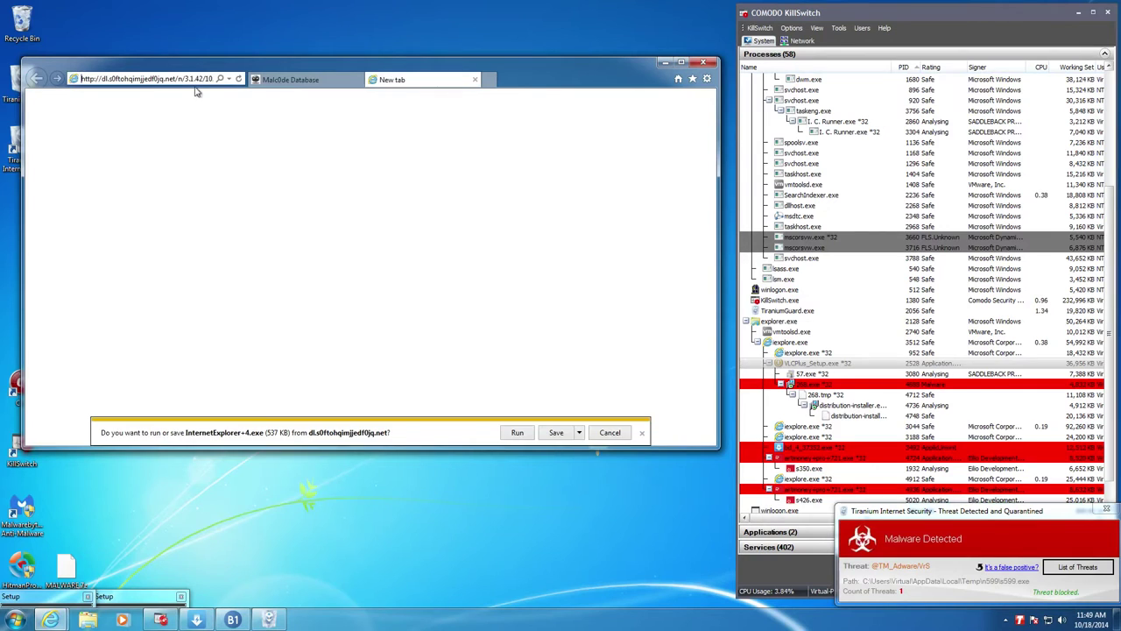
Run InternetExplorer+4.exe, refusing its changes to the computer, and close the Tiranium threat alert.
click(524, 433)
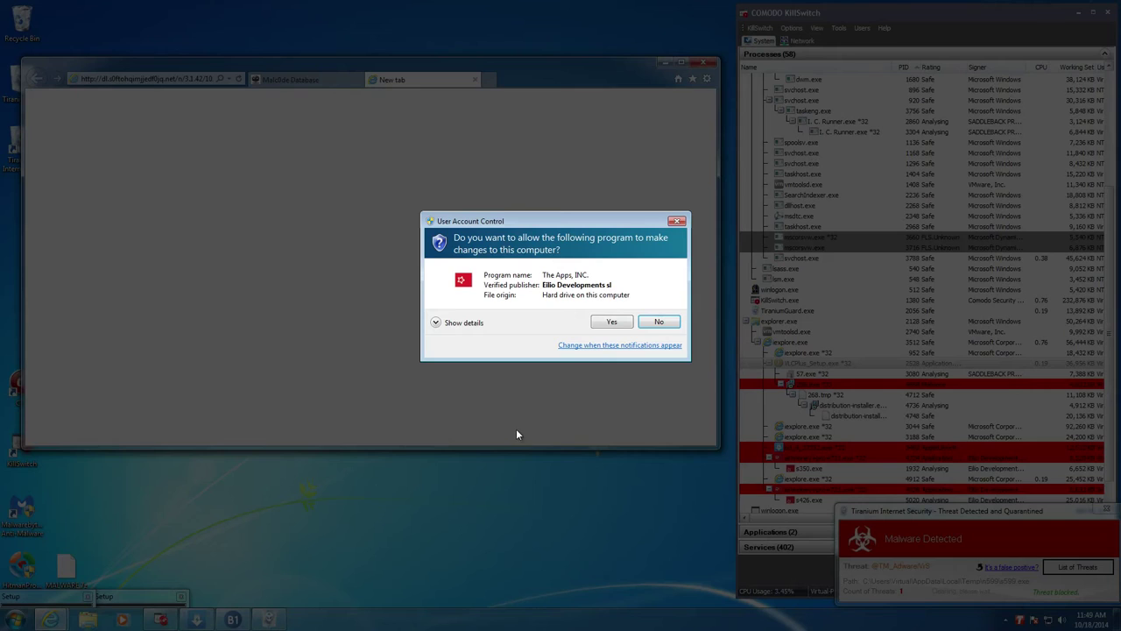
click(669, 322)
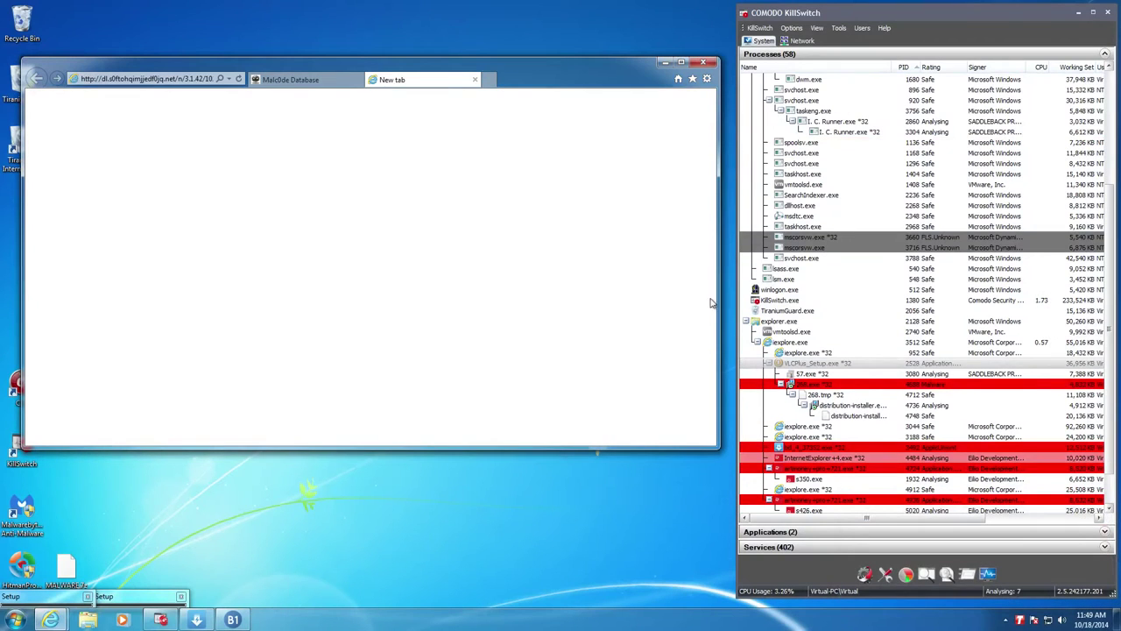
click(320, 84)
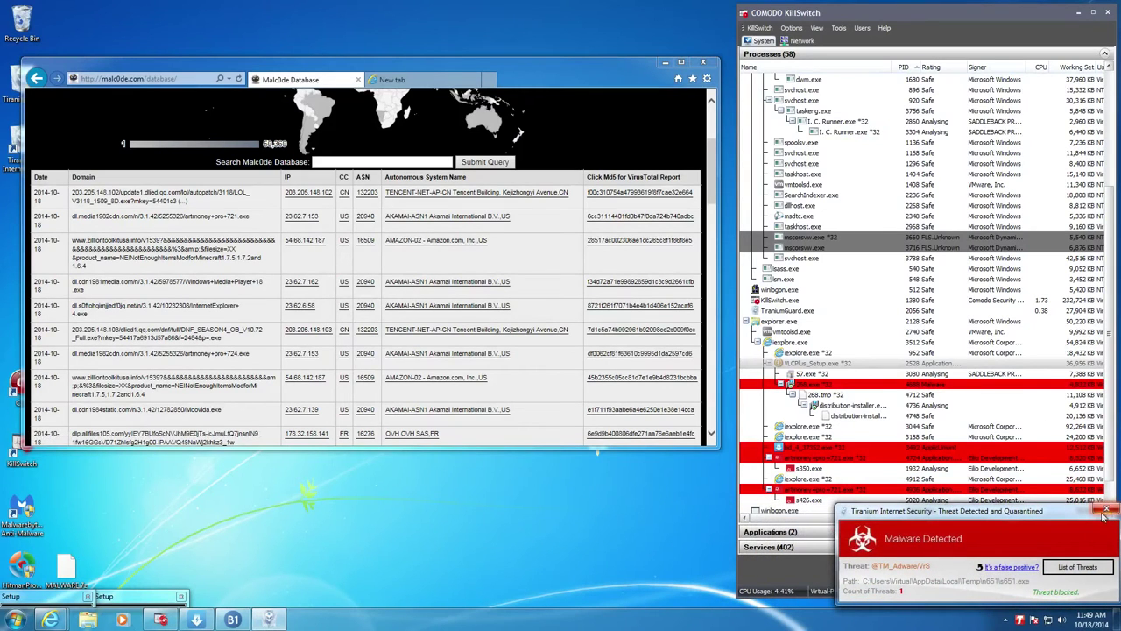
click(1093, 520)
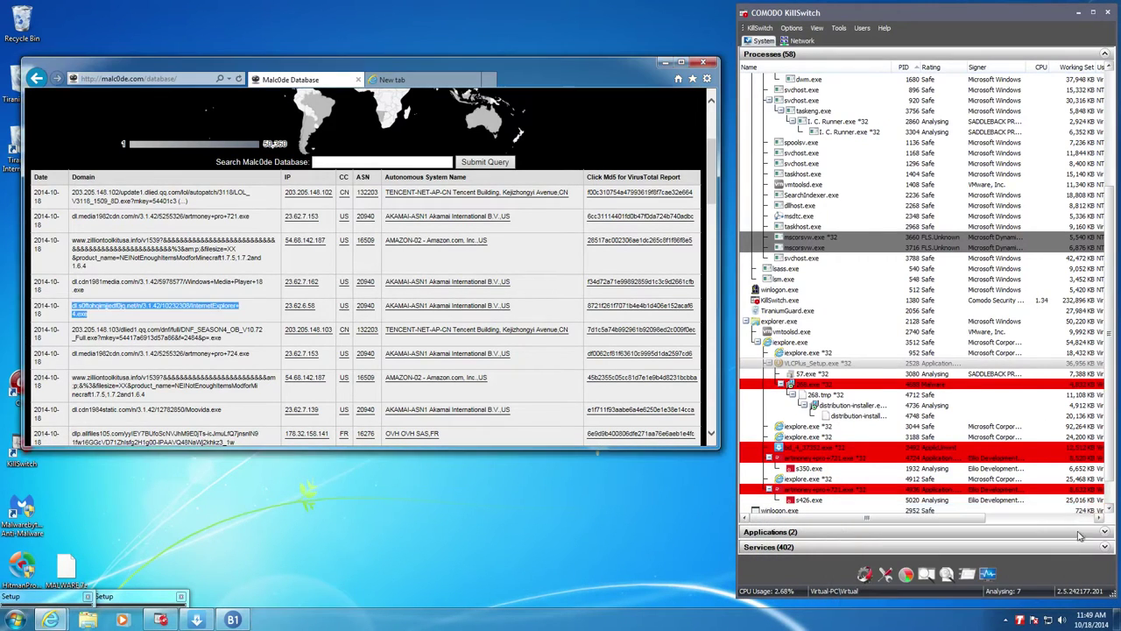
Try to load the 203.205.148.100 link for LOL_V3118_1510_9D.exe from farther down the Malc0de list in the second tab.
scroll(158, 211, down, 3)
scroll(204, 321, down, 4)
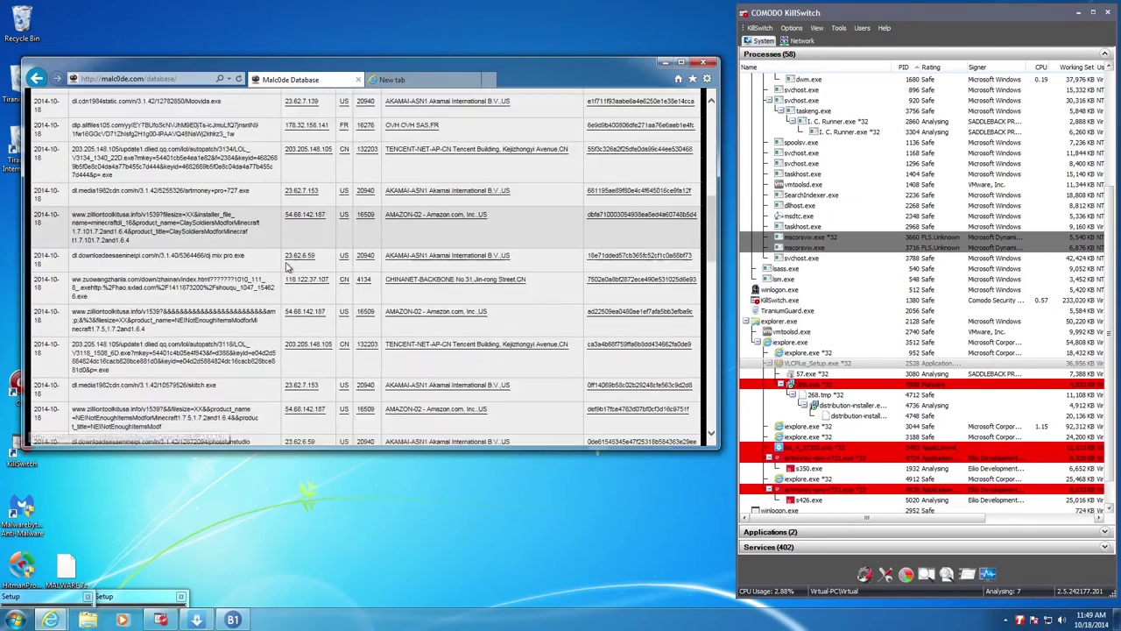
scroll(204, 321, down, 3)
scroll(201, 321, down, 5)
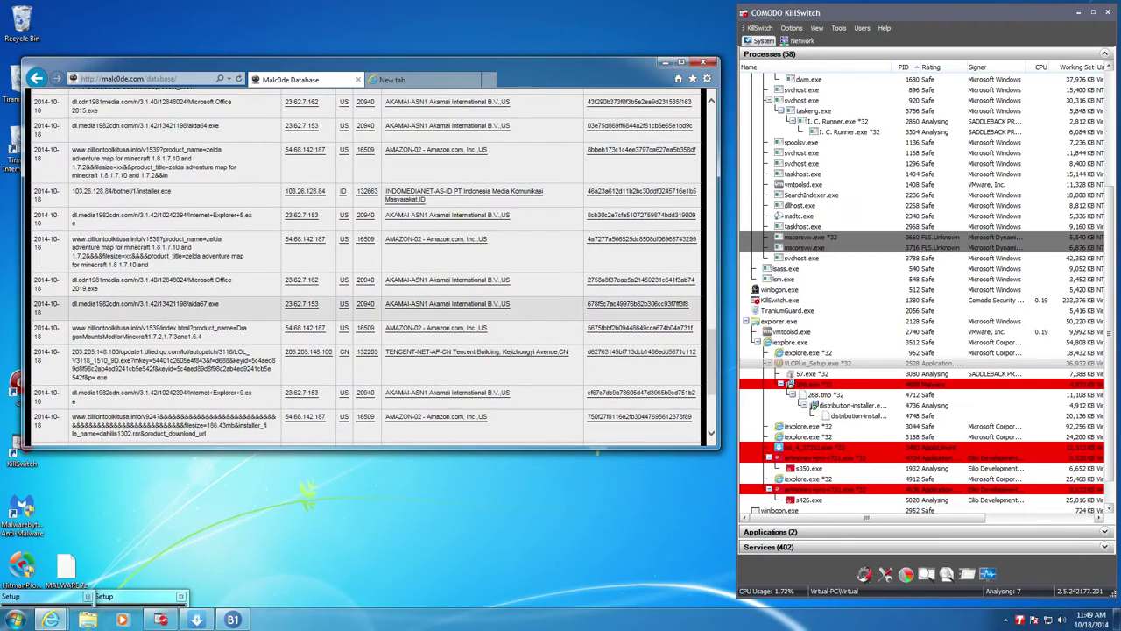
triple_click(162, 310)
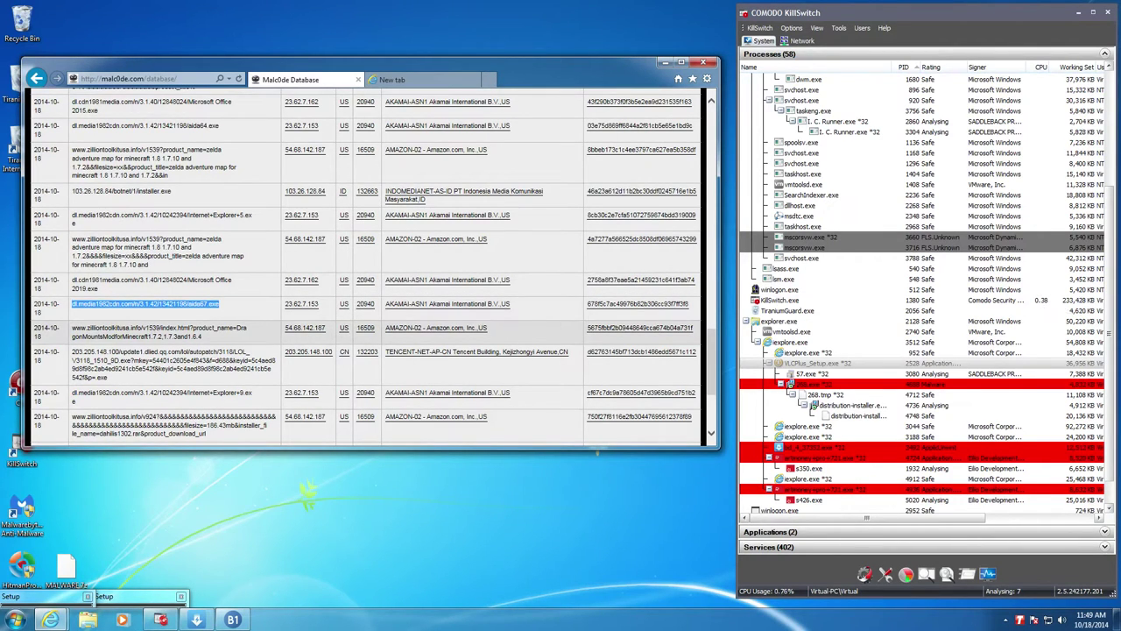
triple_click(142, 372)
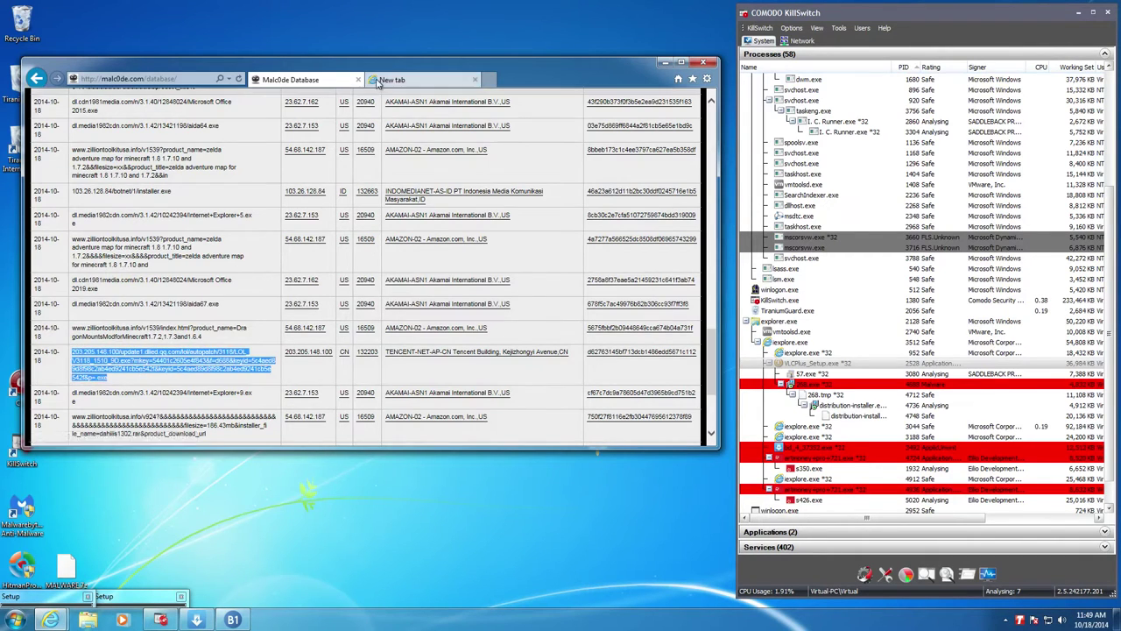
key(ctrl+Tab)
key(ctrl+v)
key(Return)
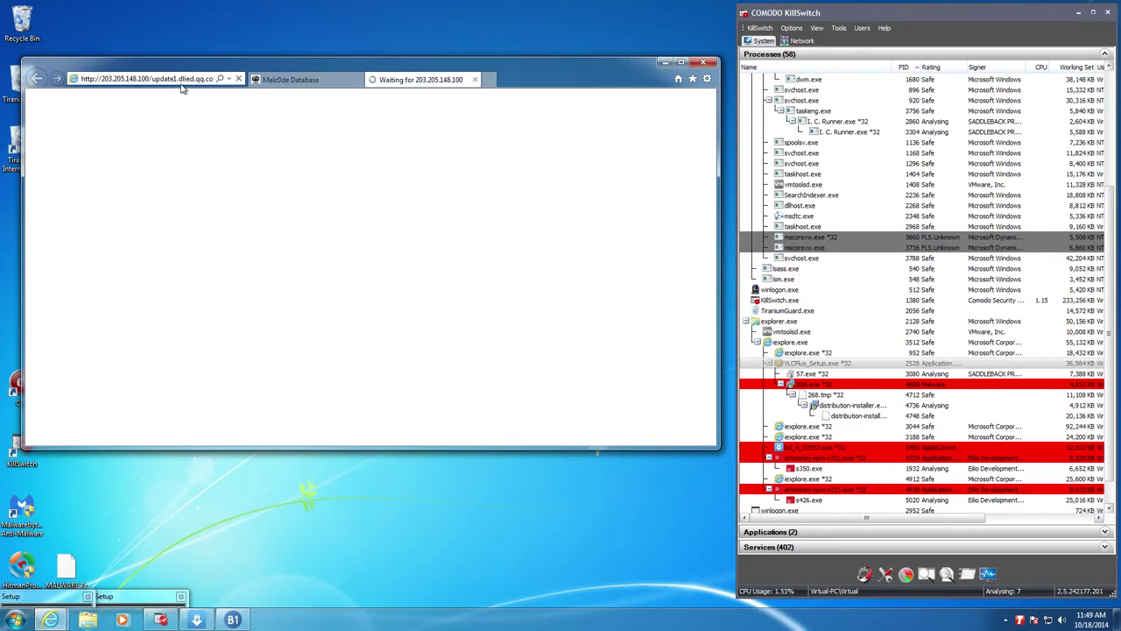
Try to load the zn.tybests.com link from near the end of the Malc0de list in the second tab.
click(289, 80)
scroll(184, 354, down, 3)
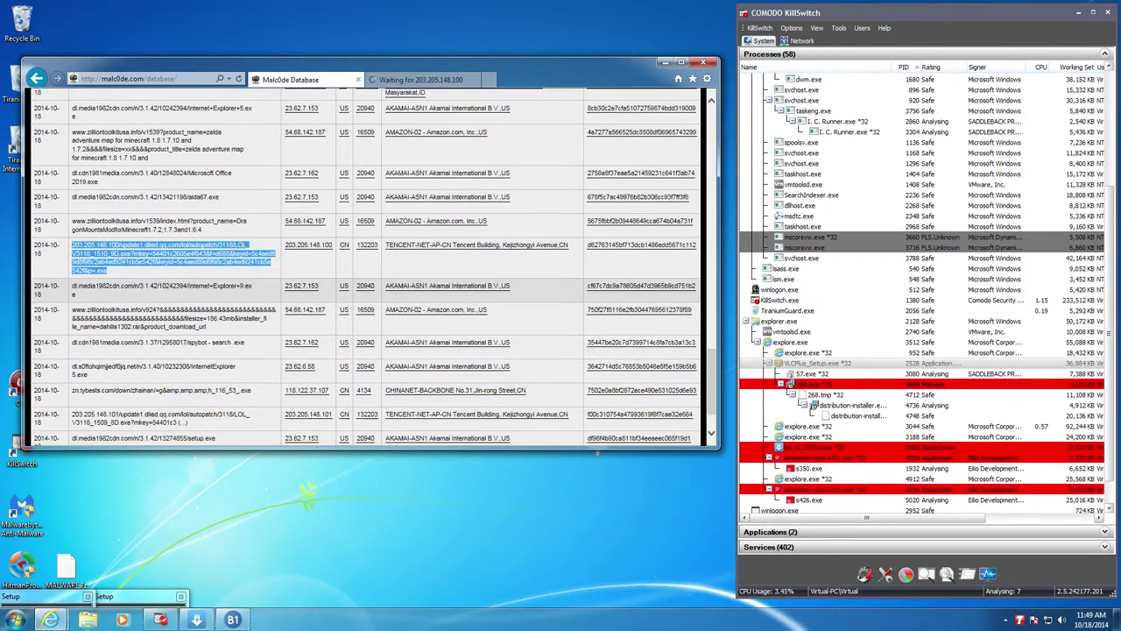
scroll(132, 355, down, 2)
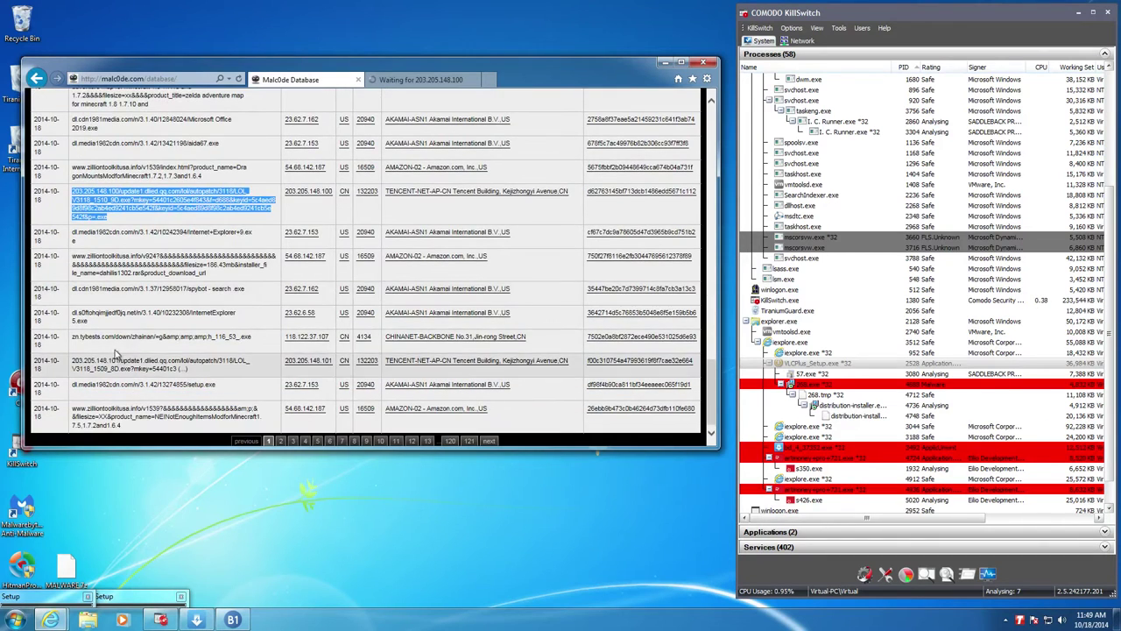
triple_click(123, 344)
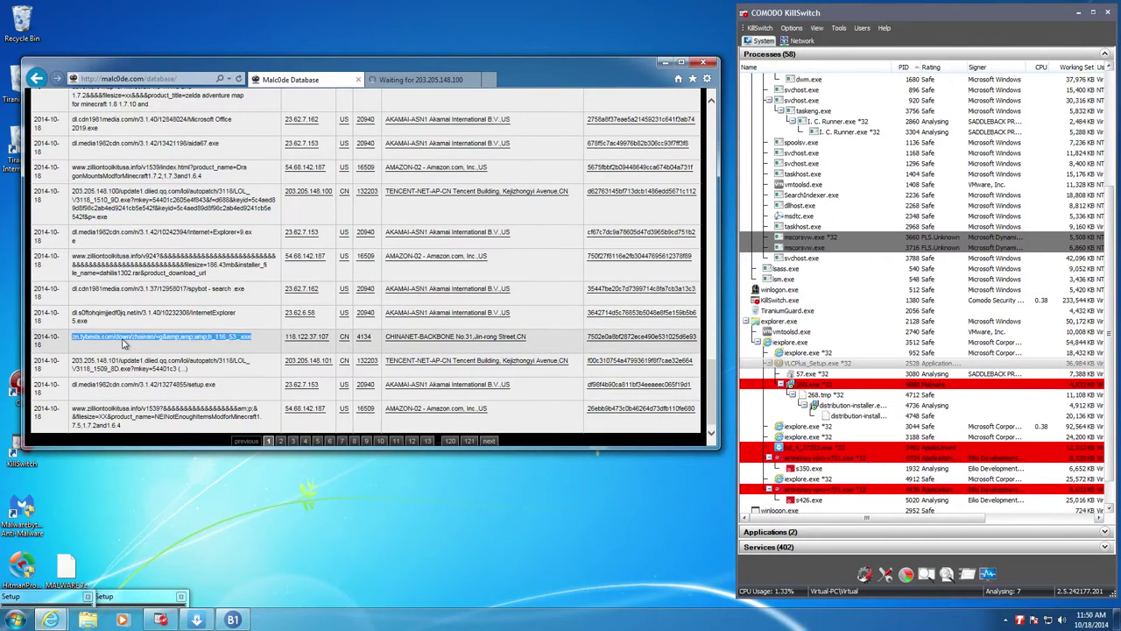
drag(123, 344, 215, 85)
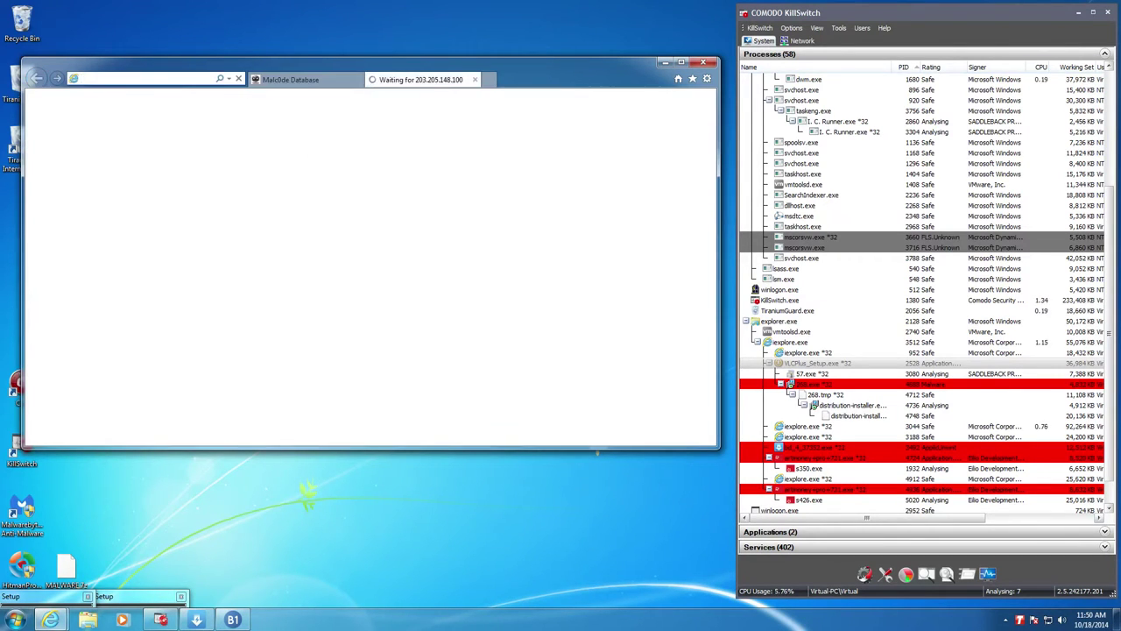
key(ctrl+v)
key(Return)
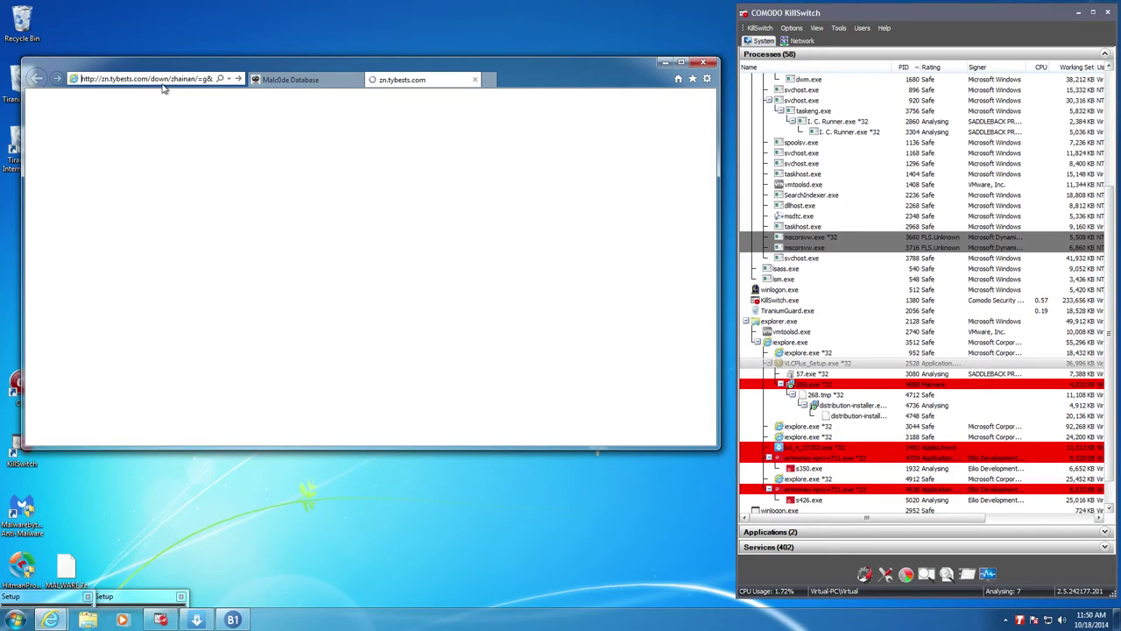
Try to load the dl.media1982cdn.com link for setup.exe from the Malc0de list in the second tab.
click(289, 79)
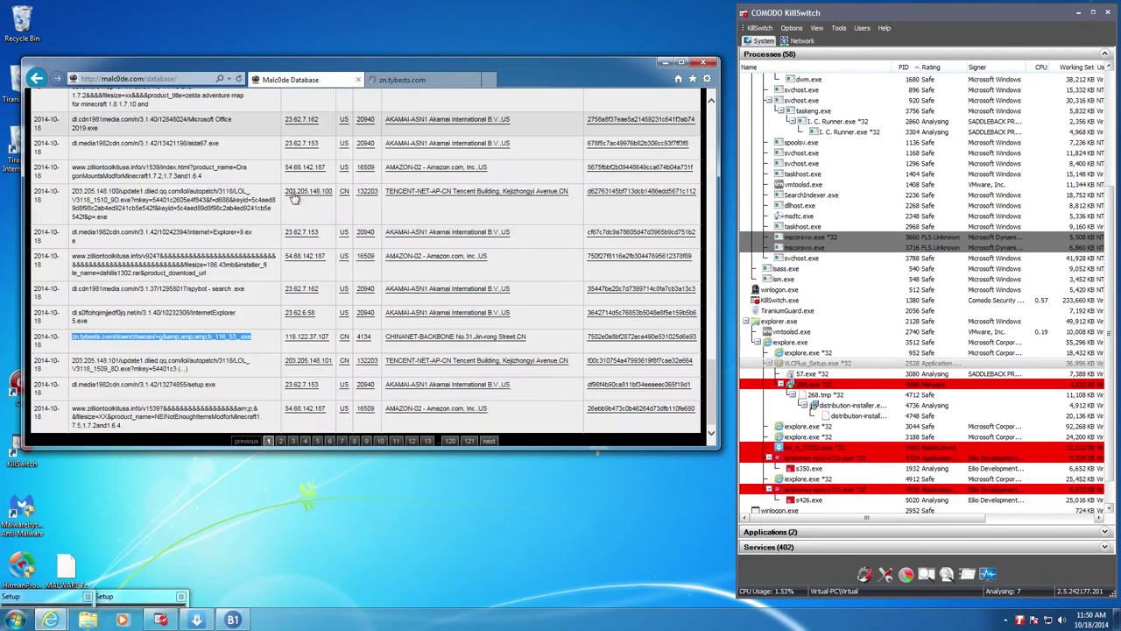
click(191, 386)
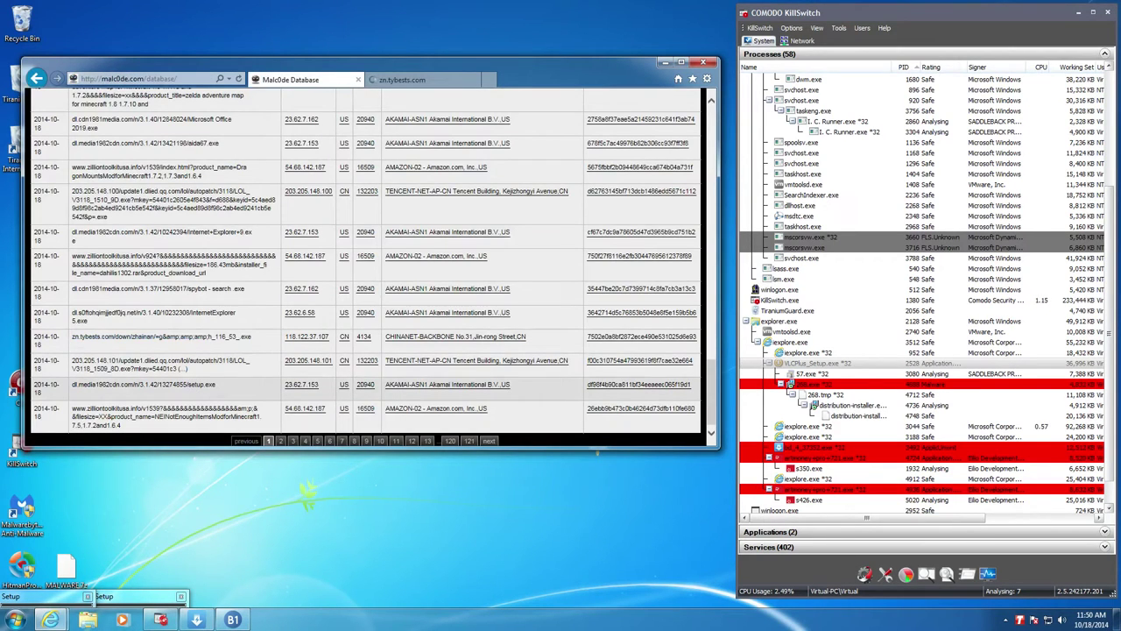
triple_click(189, 387)
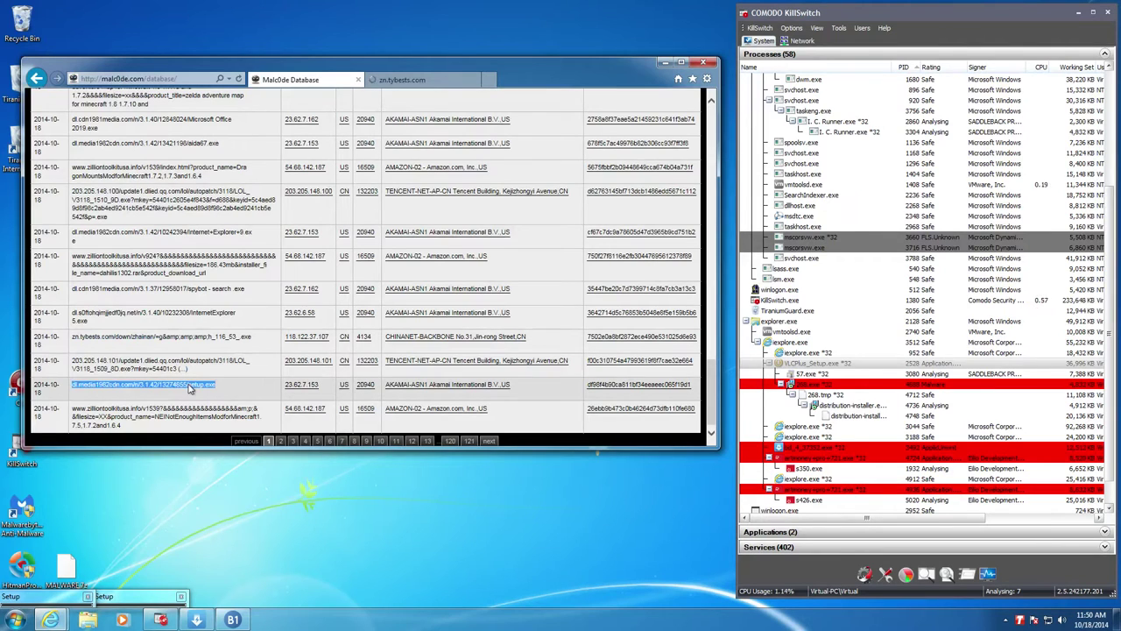
key(ctrl+c)
click(402, 79)
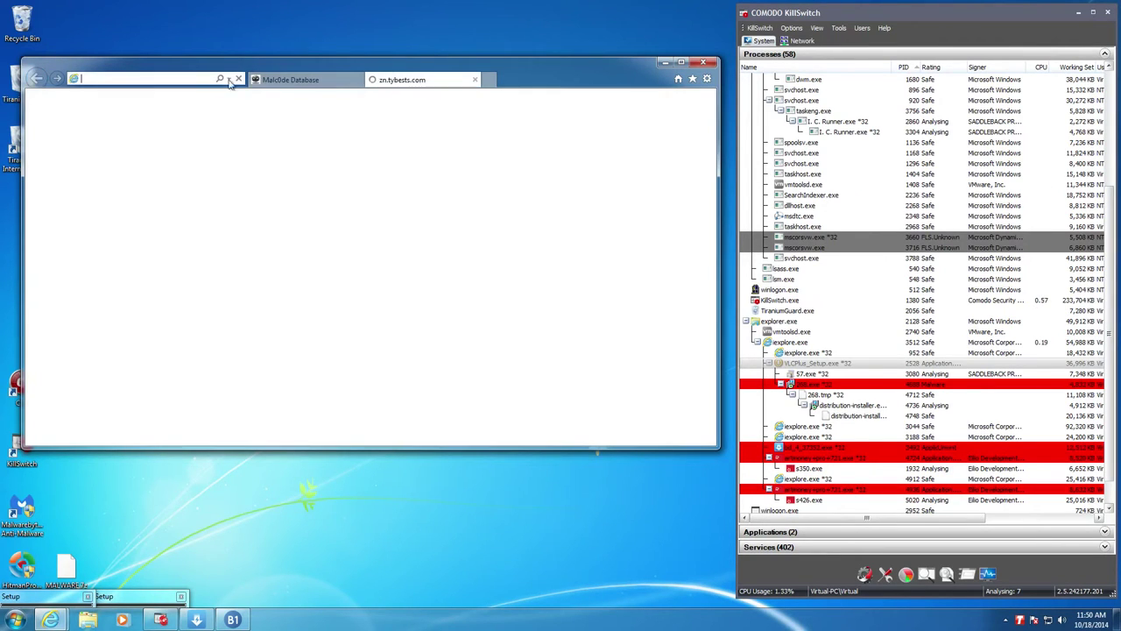
click(184, 79)
key(ctrl+v)
key(Return)
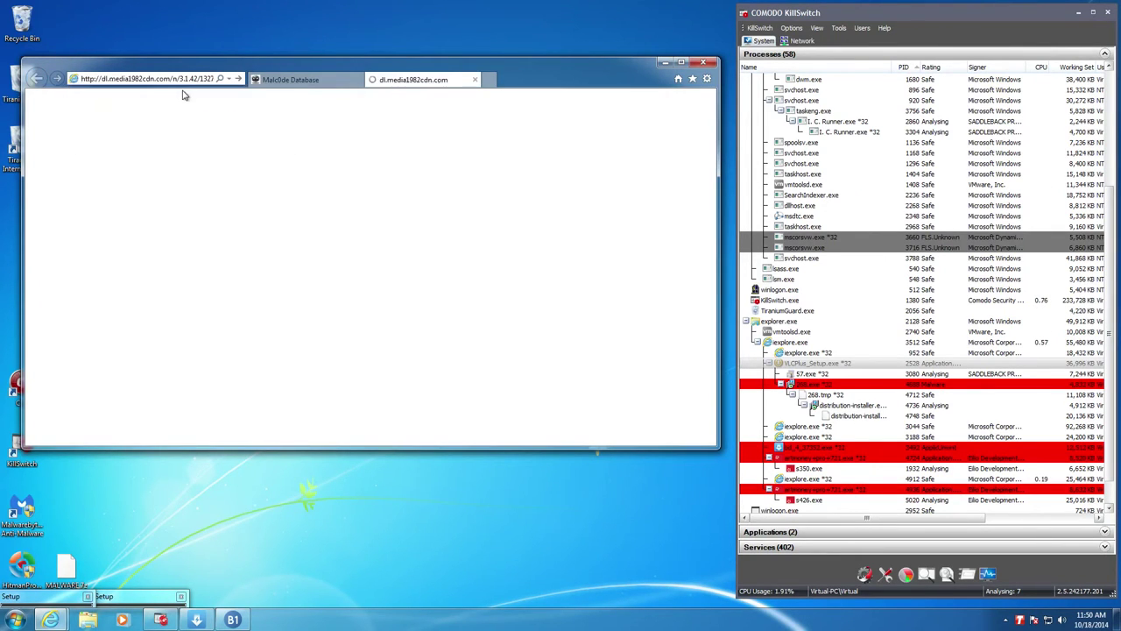
Try to load the msn.com home page in a new tab, and close both that tab and the dl.media1982cdn.com tab.
click(492, 80)
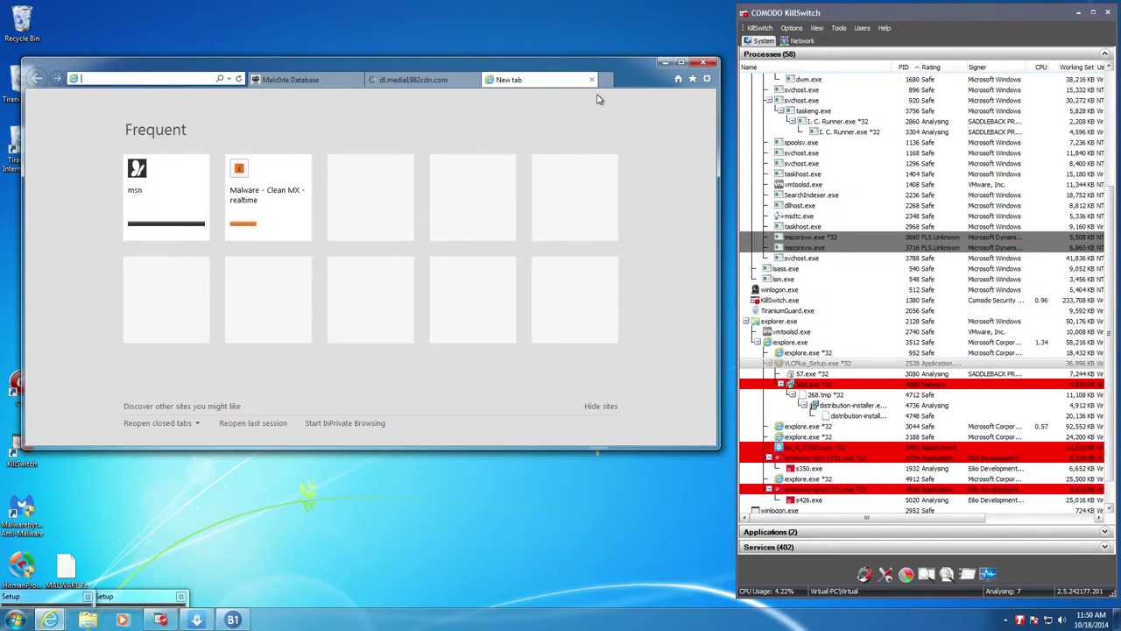
click(676, 80)
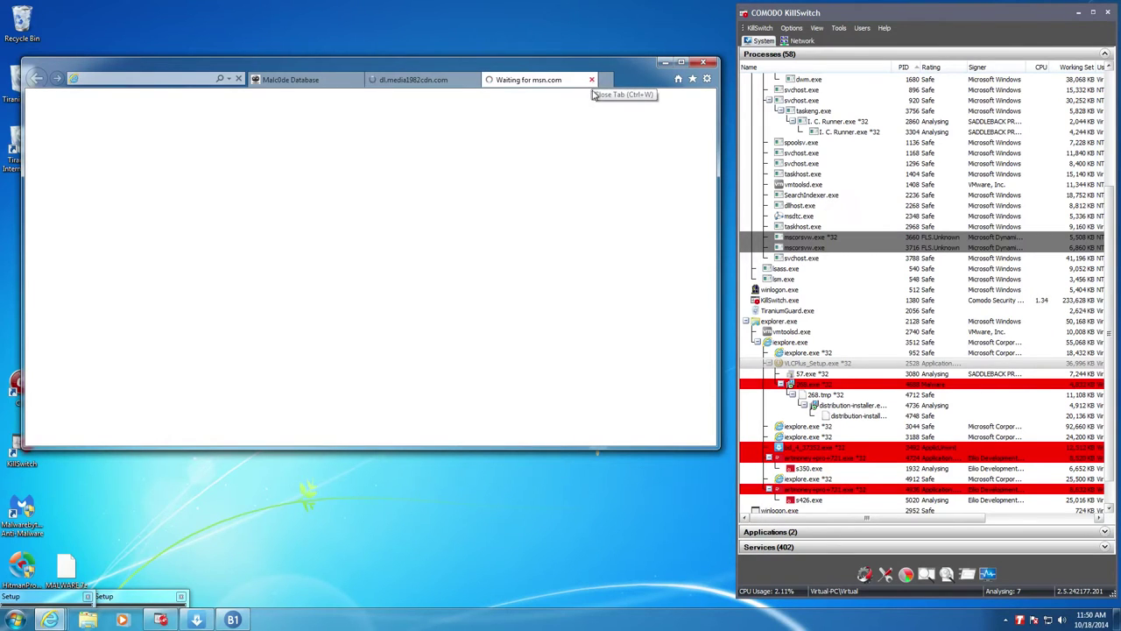
click(591, 80)
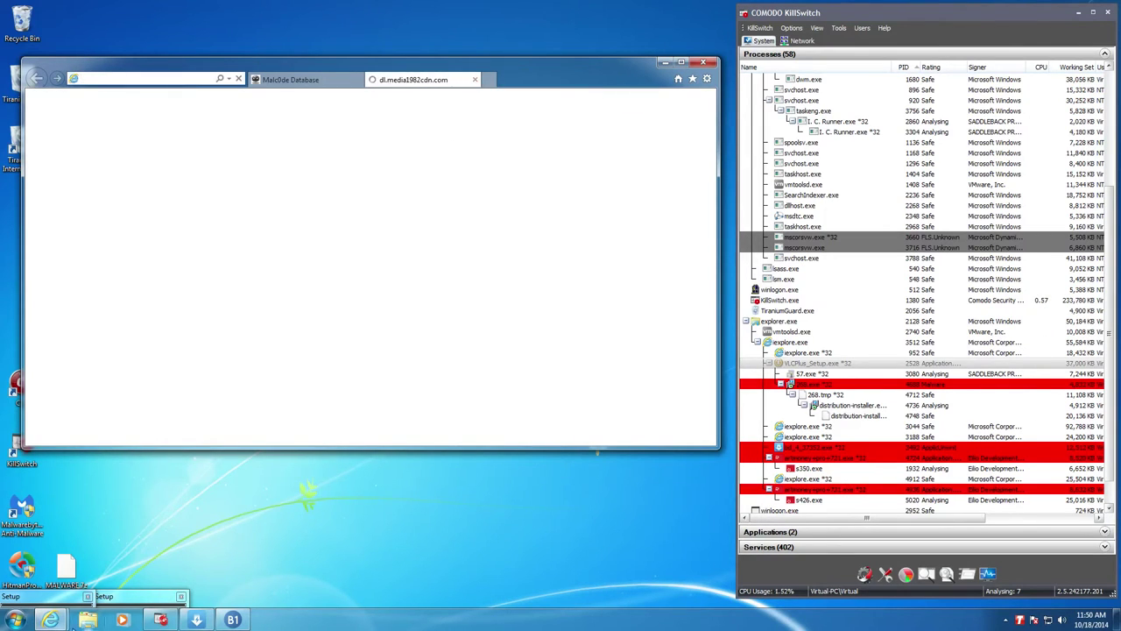
click(475, 79)
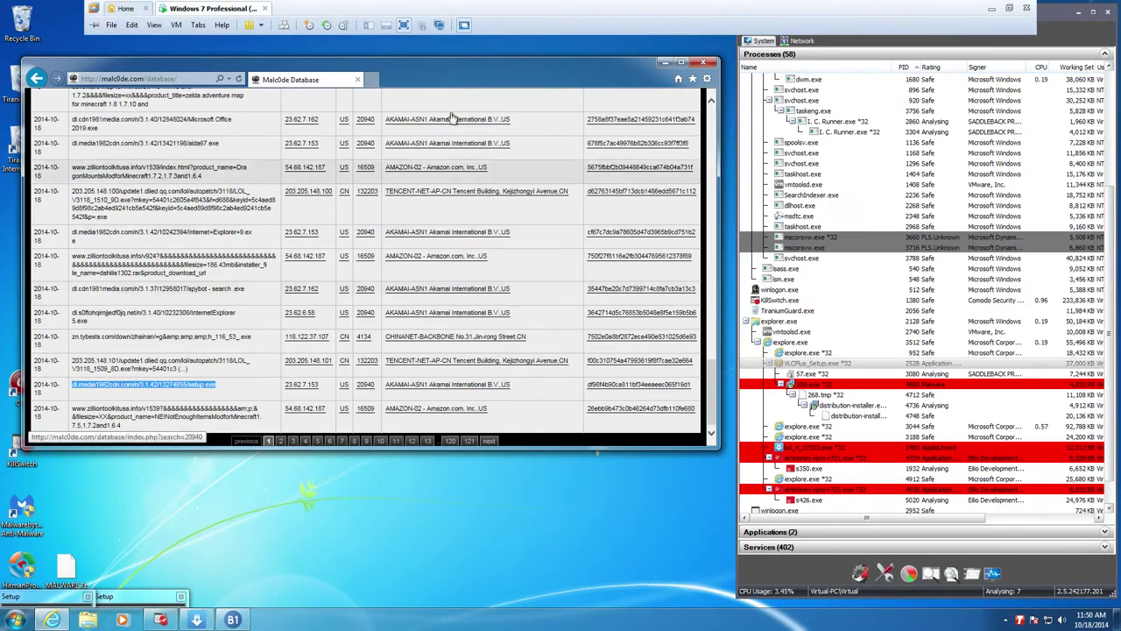
Disconnect the virtual machine's network adapter in the Virtual Machine Settings.
right_click(1044, 618)
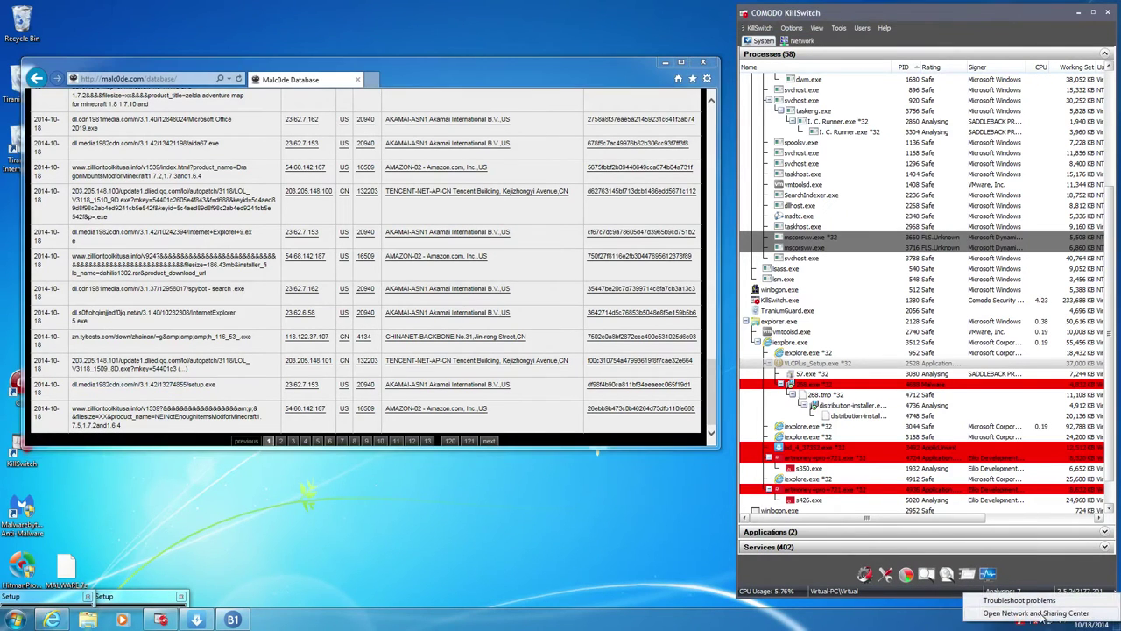
click(591, 558)
mouse_move(127, 7)
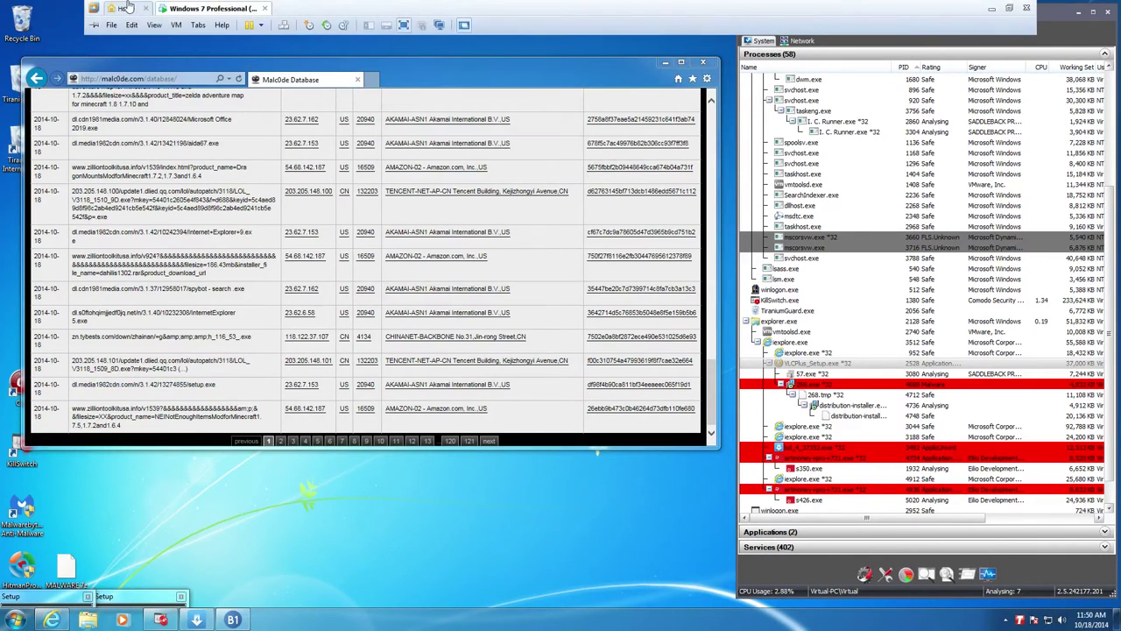
click(176, 24)
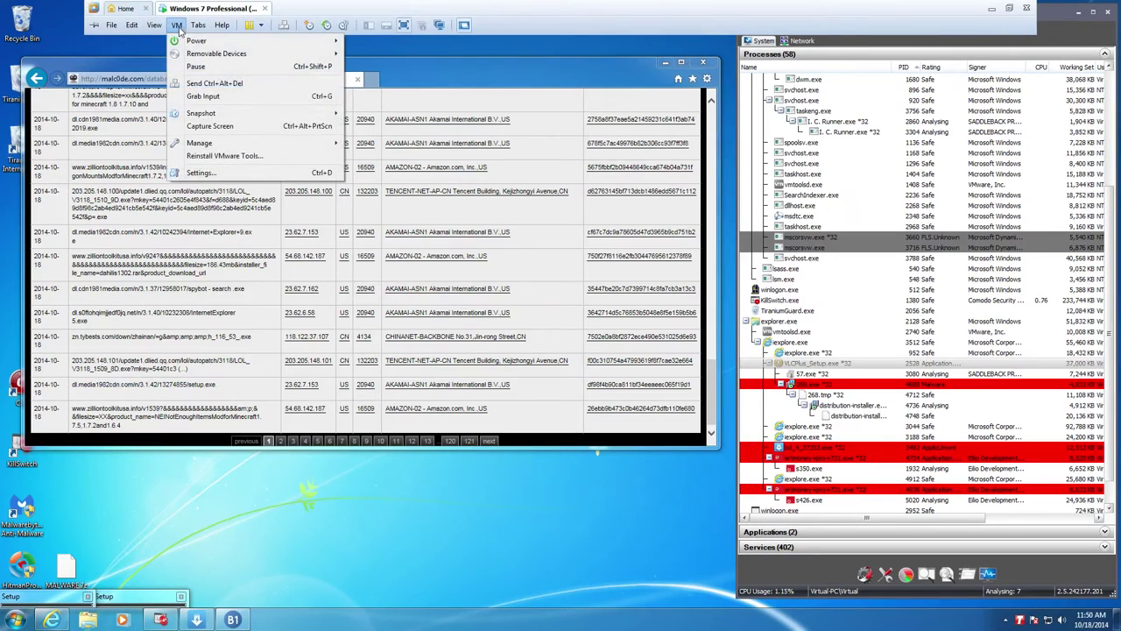
click(198, 172)
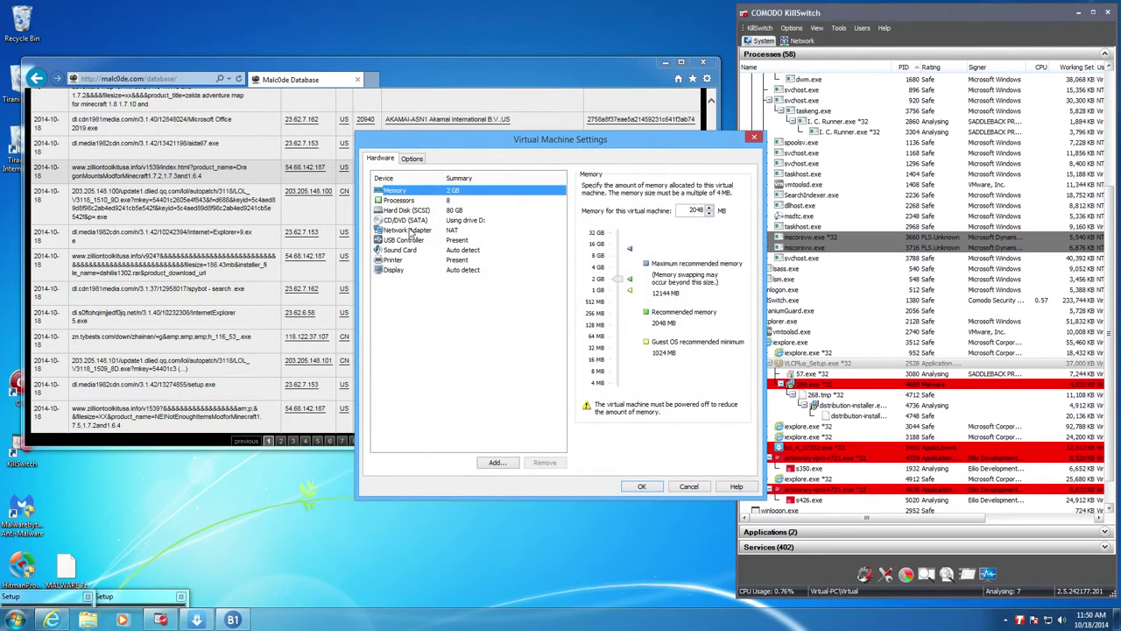
click(410, 230)
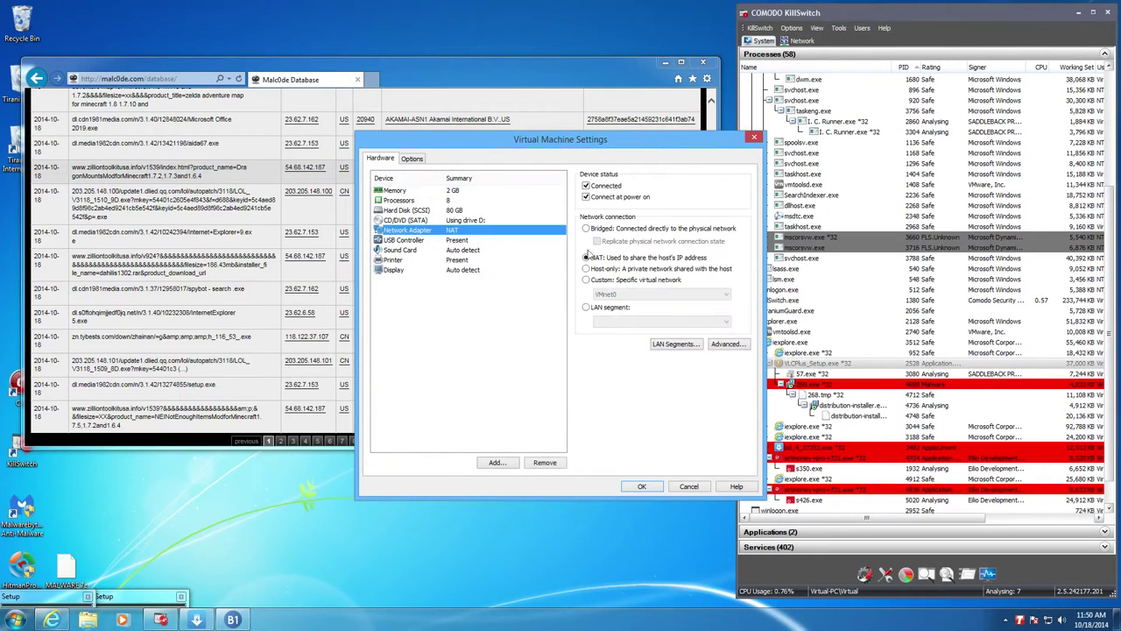
click(604, 189)
click(642, 486)
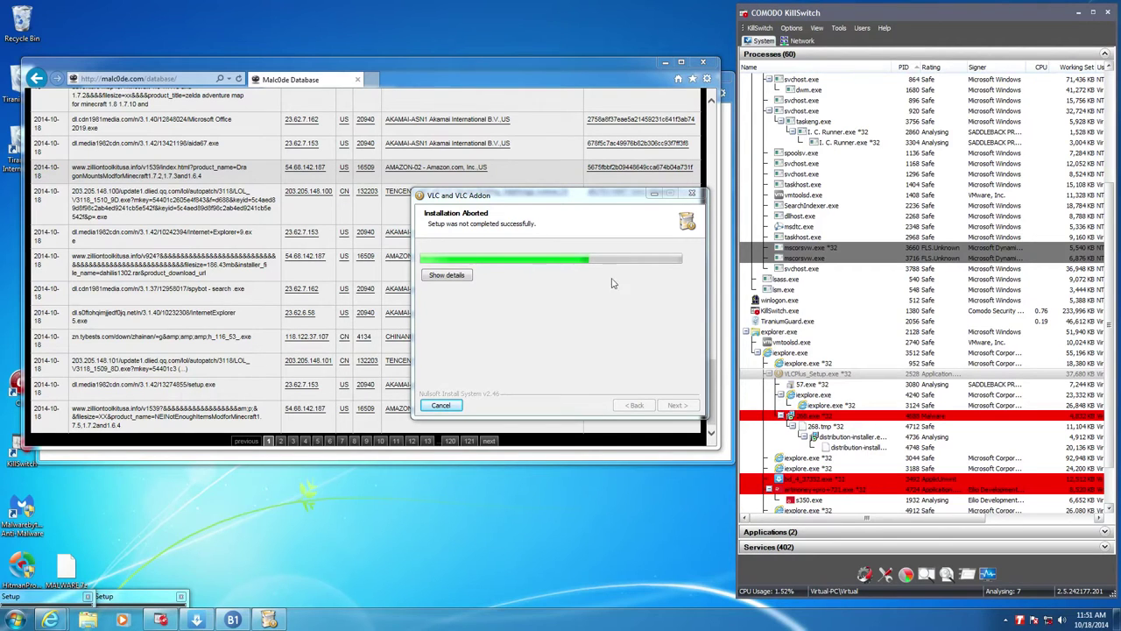
Reconnect the virtual machine's network adapter in the Virtual Machine Settings.
mouse_move(363, 24)
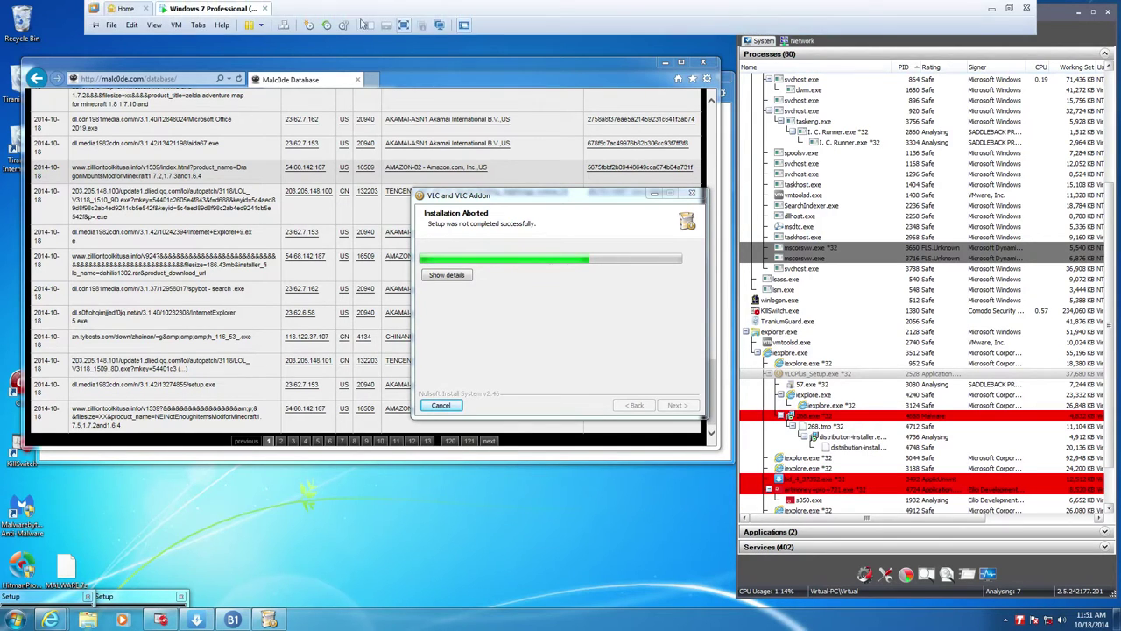
click(222, 25)
mouse_move(176, 24)
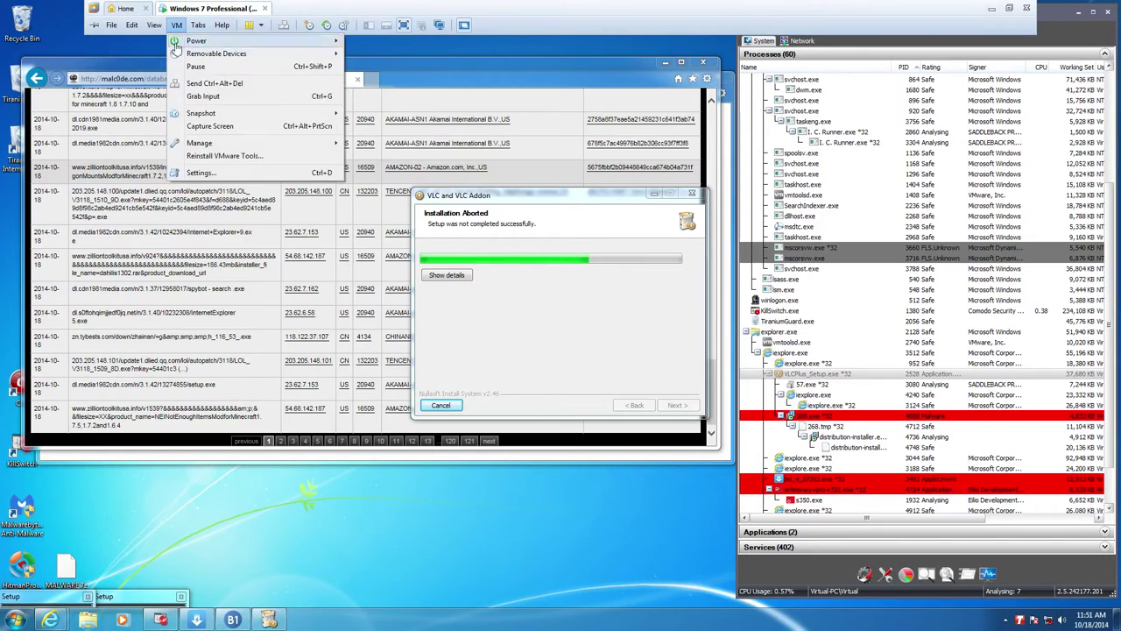
click(200, 173)
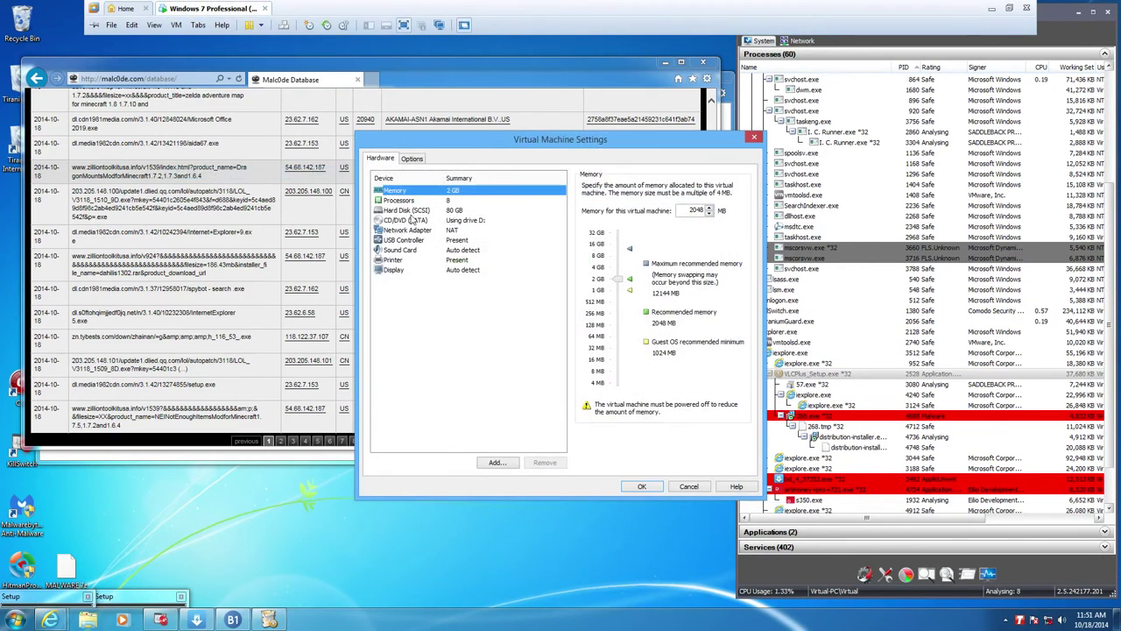
click(405, 231)
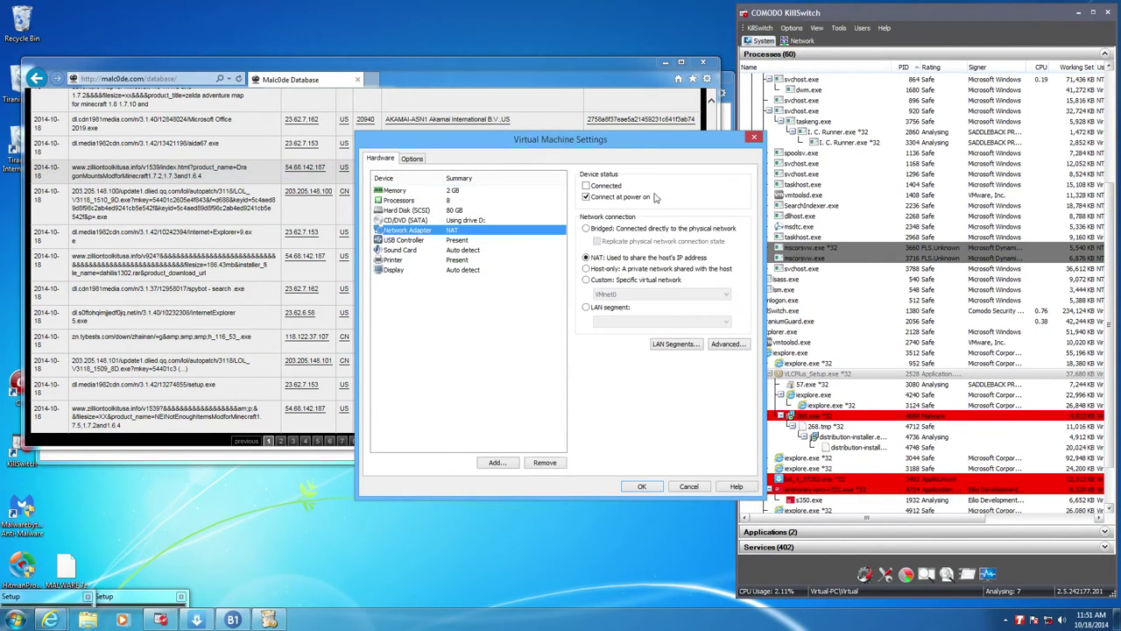
click(642, 487)
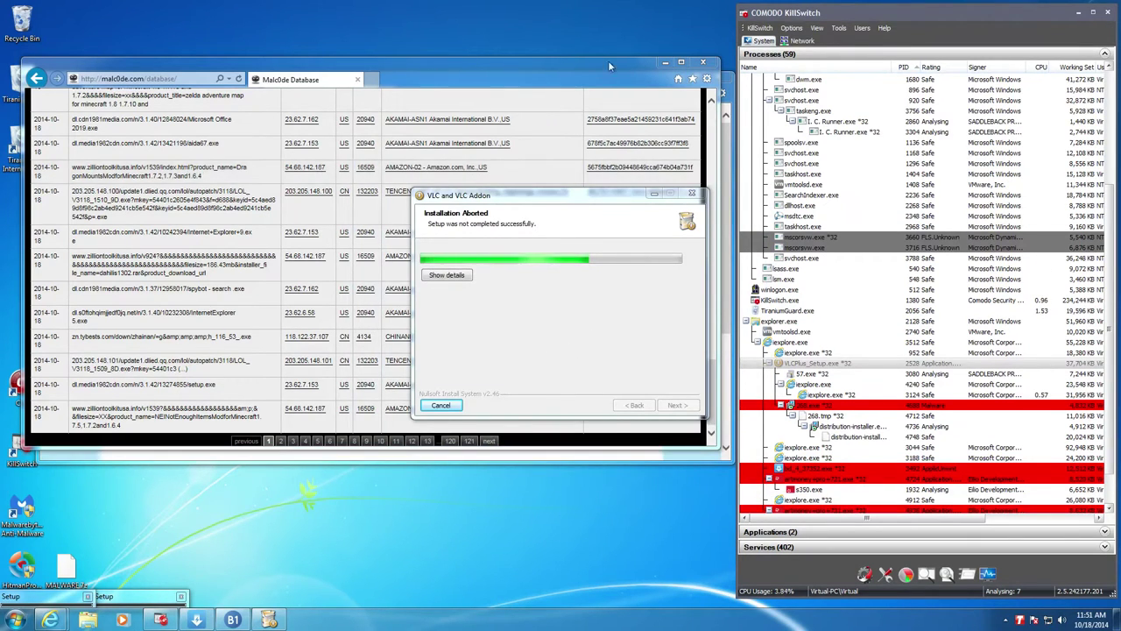
Load the msn.com home page in a new tab and run the offered download, declining the elevation request for The Apps, INC.
click(374, 80)
click(678, 78)
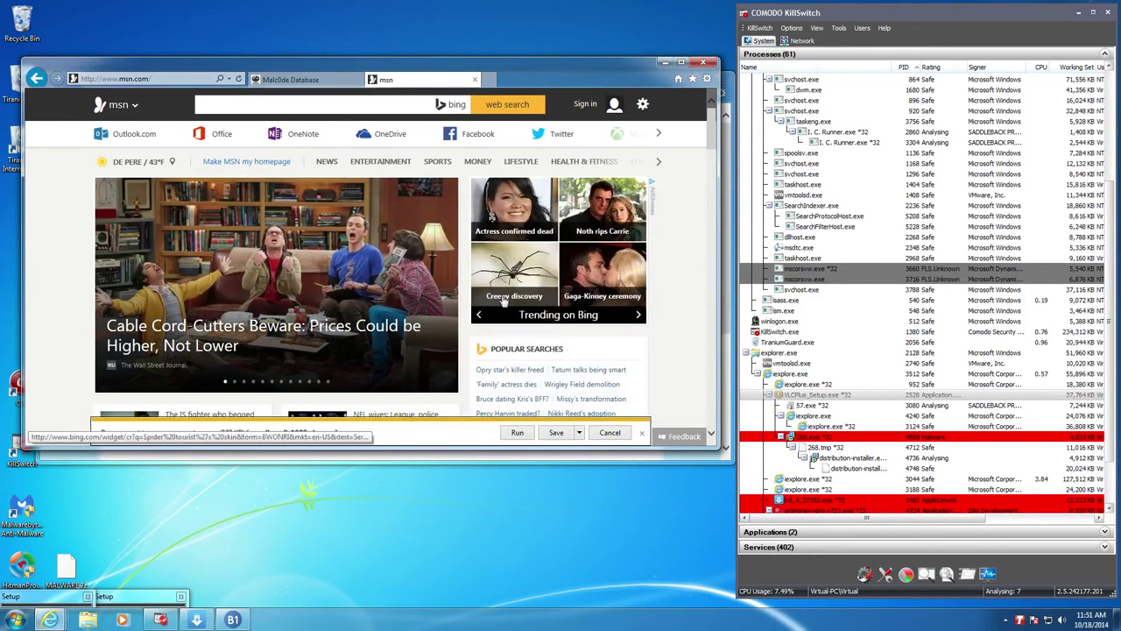
click(517, 431)
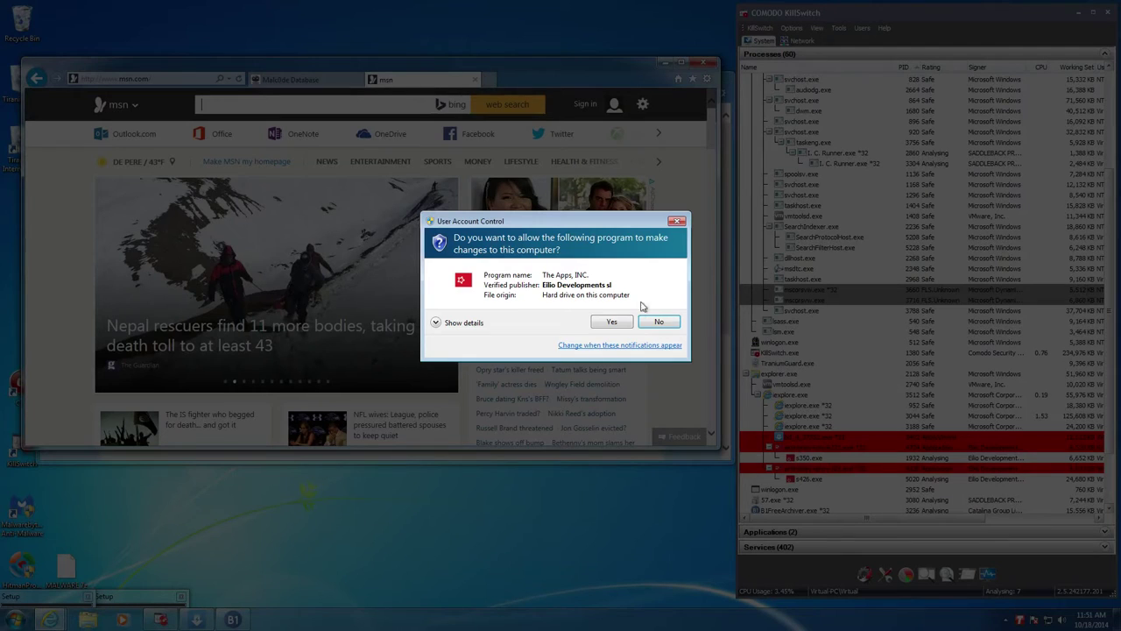
click(640, 322)
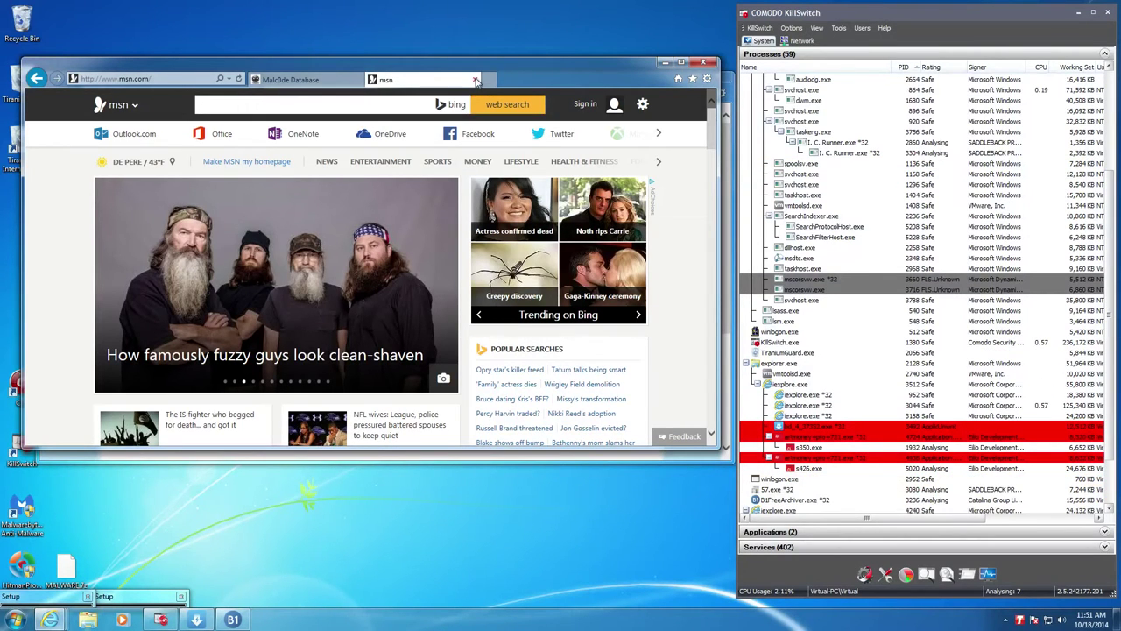
Open the VX Vault favorite in the Malc0de Database tab and dismiss the Tiranium malware alert.
click(297, 80)
click(692, 78)
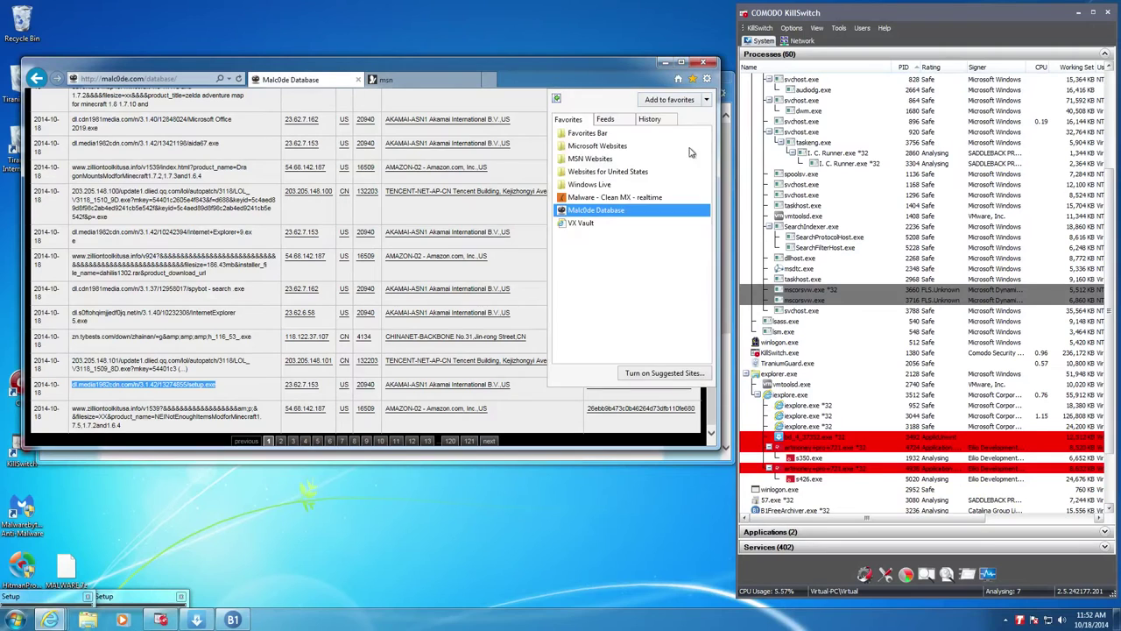
click(607, 226)
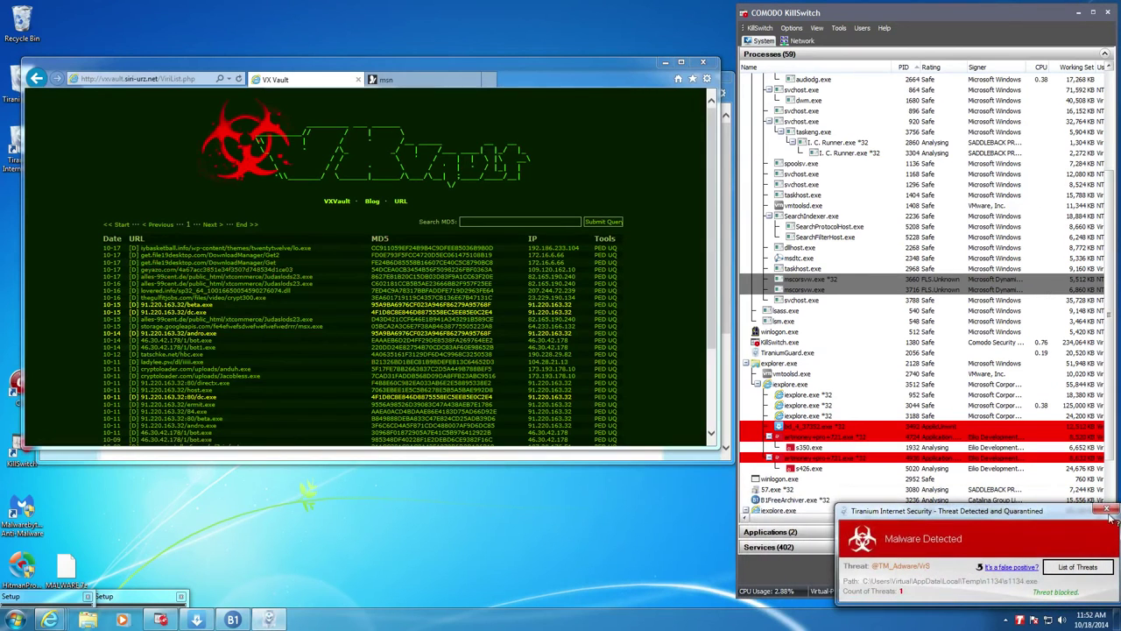
click(1107, 512)
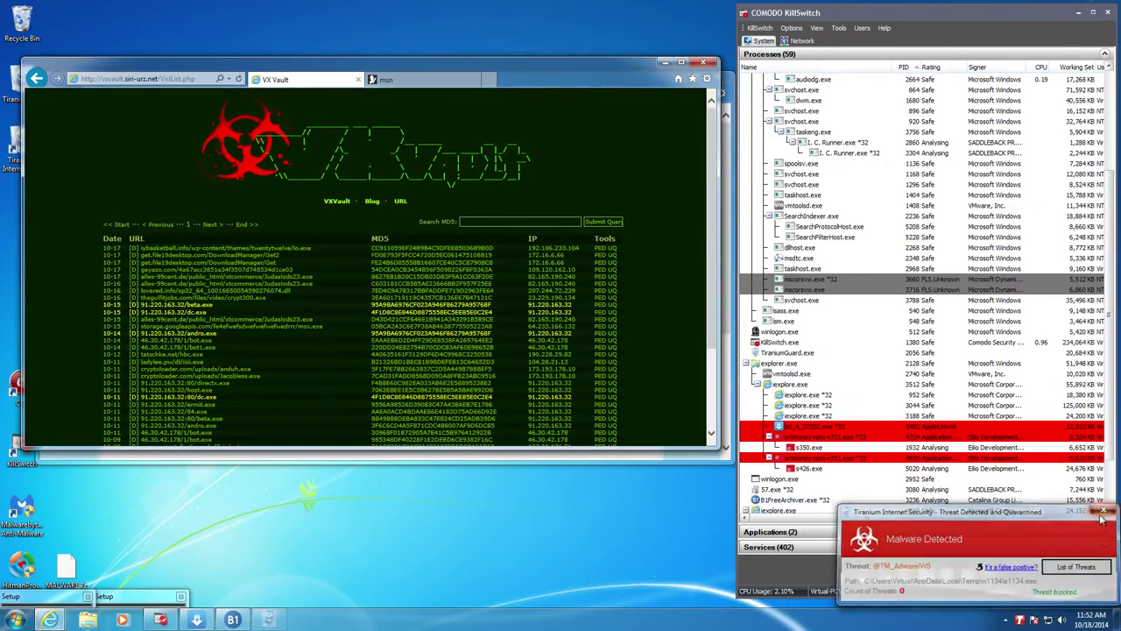
click(401, 86)
click(275, 79)
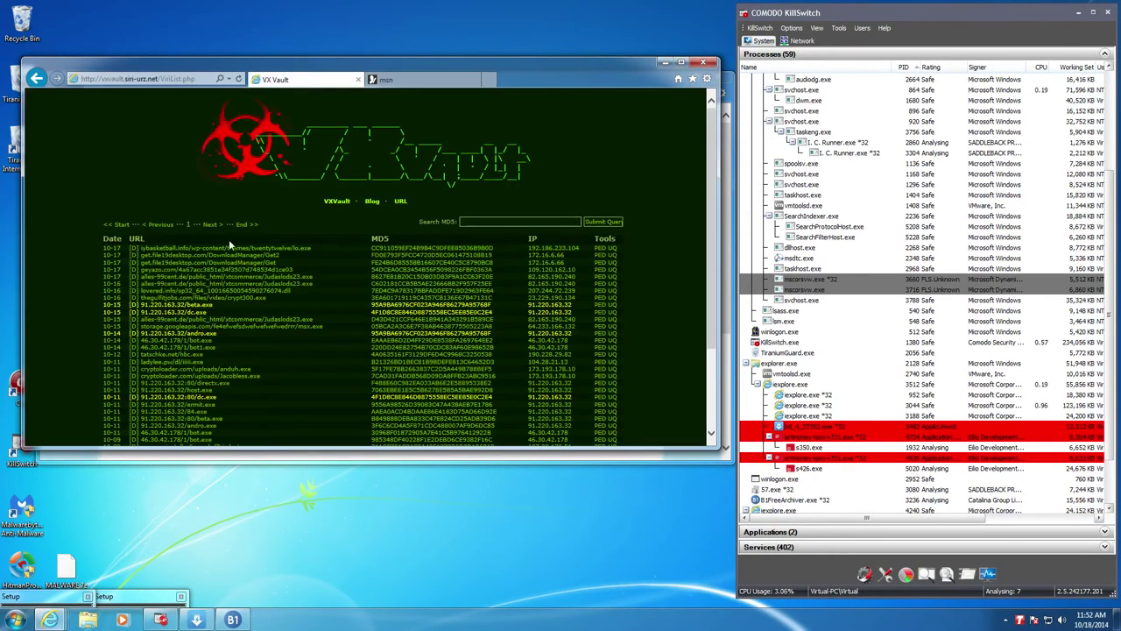
Load the iybasketball.info link for lo.exe from the top of the VX Vault list in the msn tab.
drag(311, 249, 156, 251)
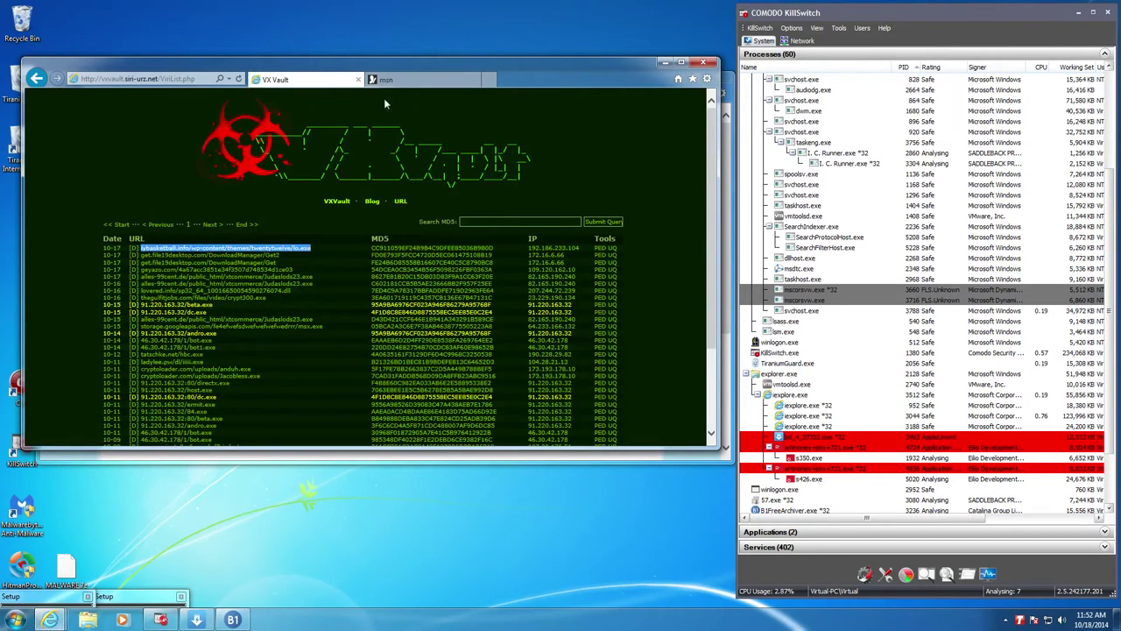
click(385, 80)
click(114, 79)
key(ctrl+v)
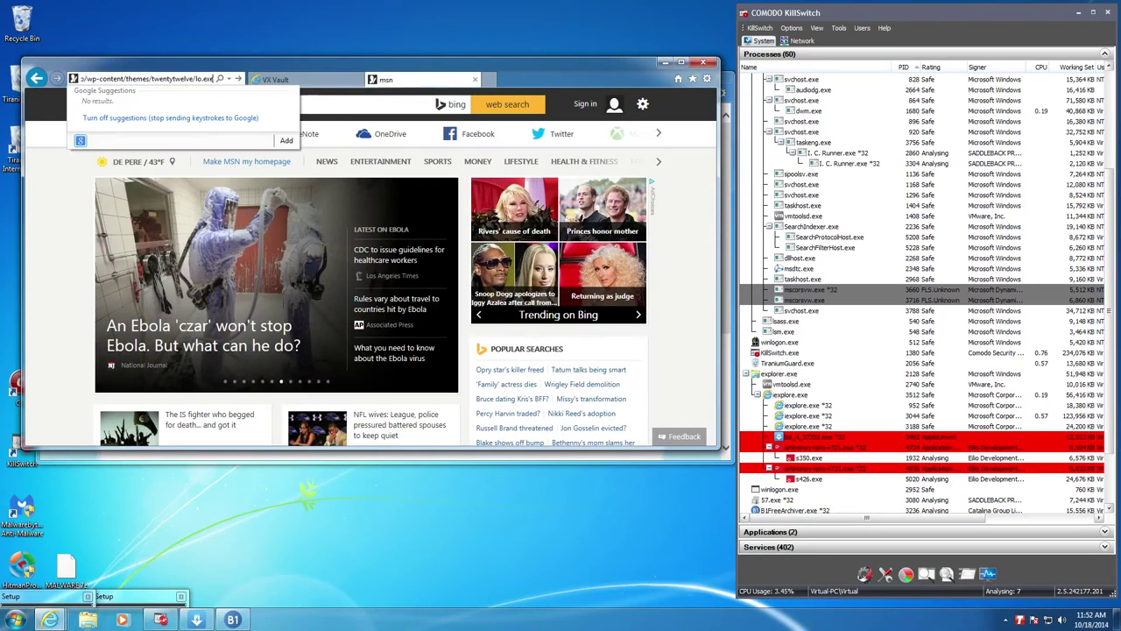
key(Return)
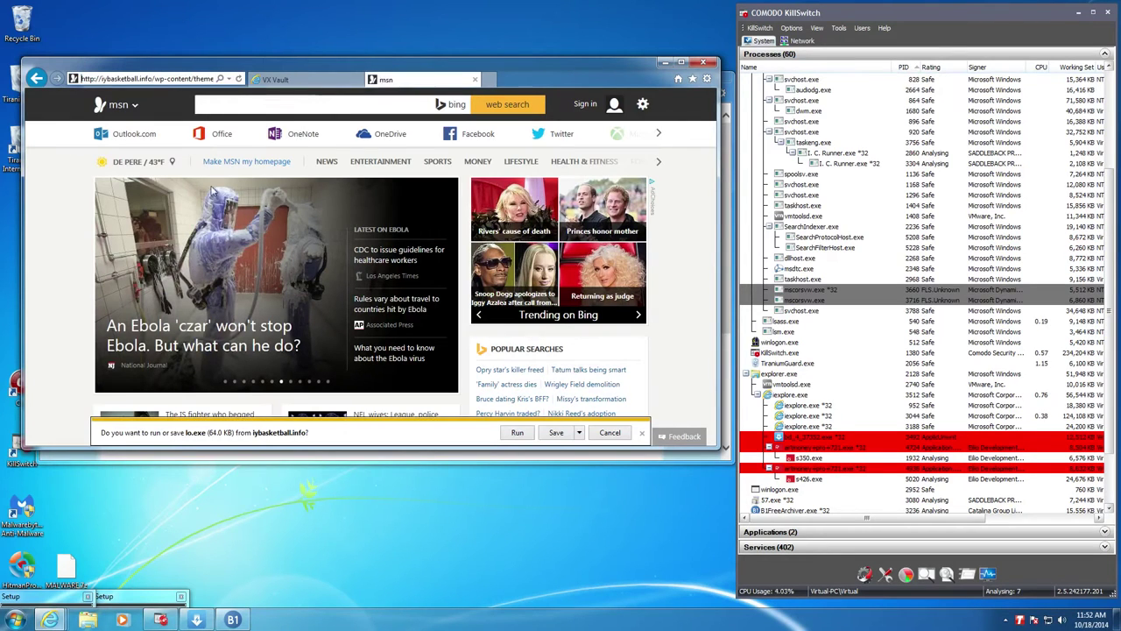
Run the downloaded lo.exe, overriding the SmartScreen Filter warning.
click(519, 432)
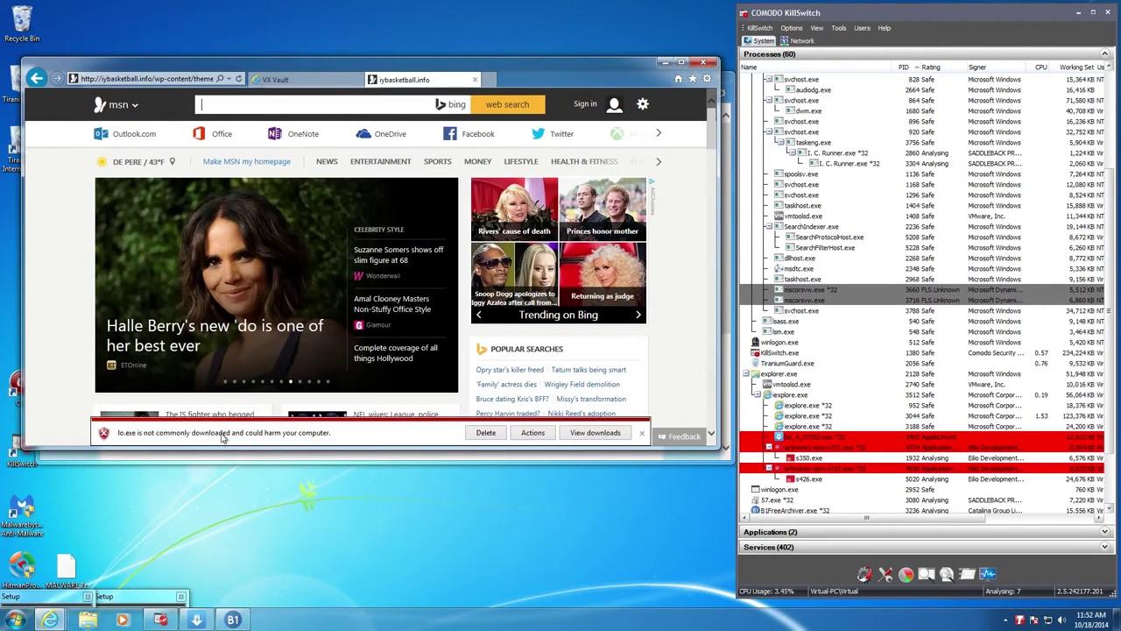
click(596, 432)
click(659, 241)
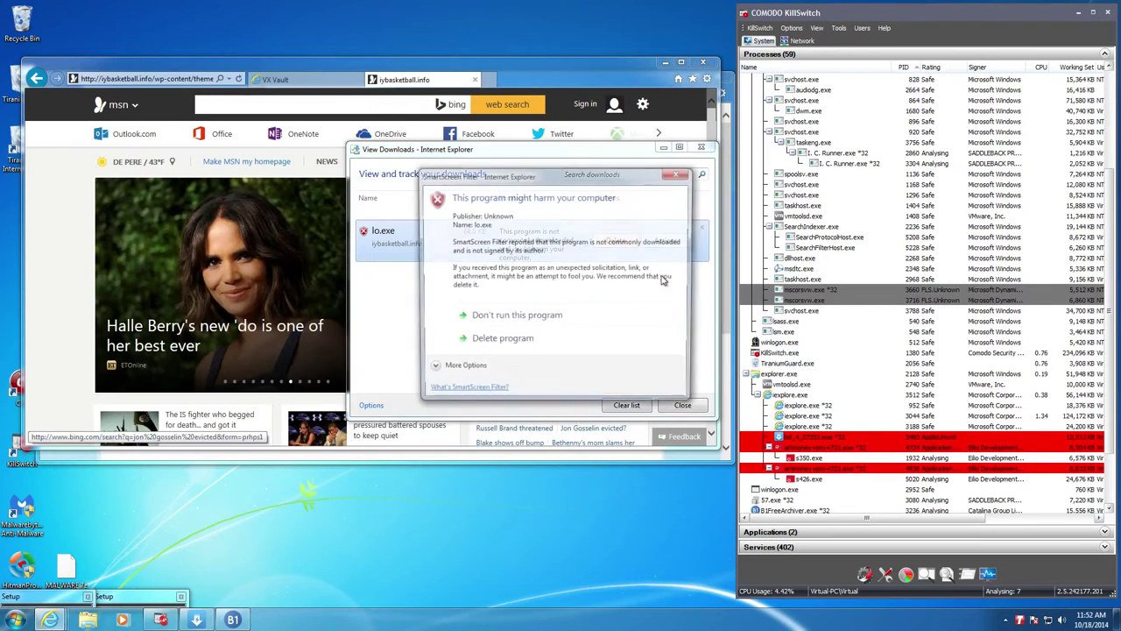
click(473, 364)
click(477, 369)
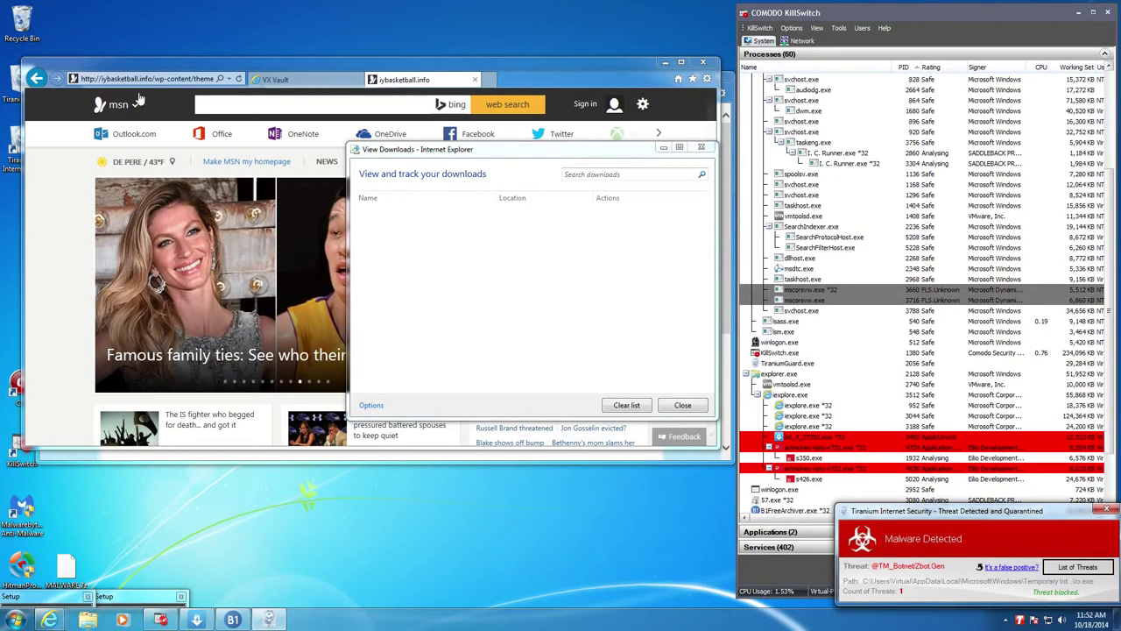
Load the get.file19desktop.com/DownloadManager/Get2 link from the VX Vault list in the second tab.
click(314, 81)
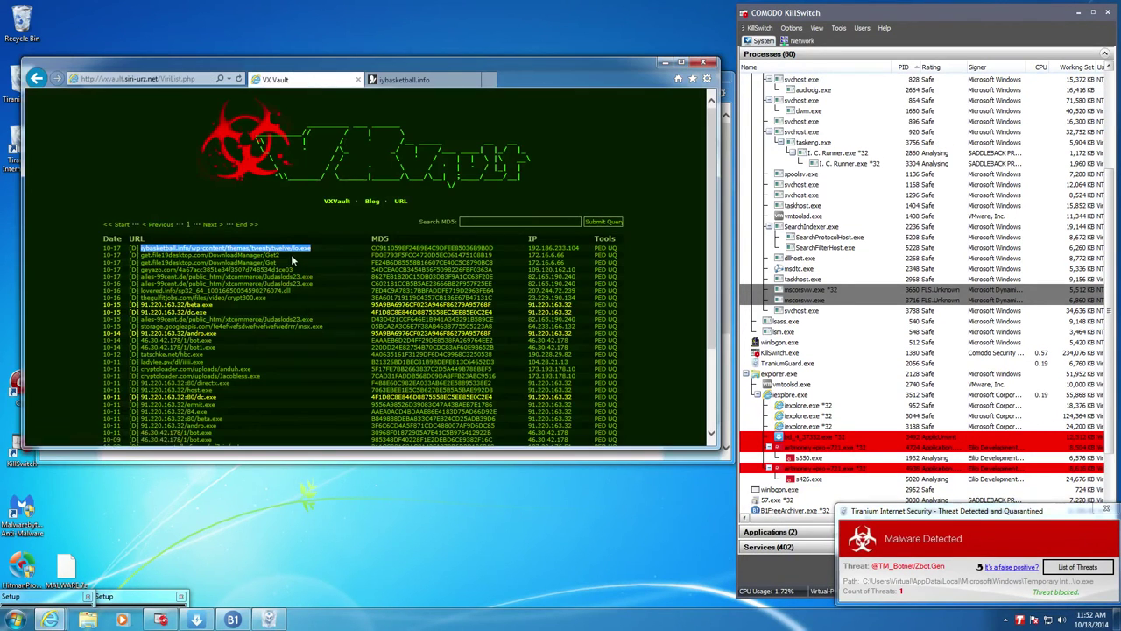
drag(291, 254, 153, 260)
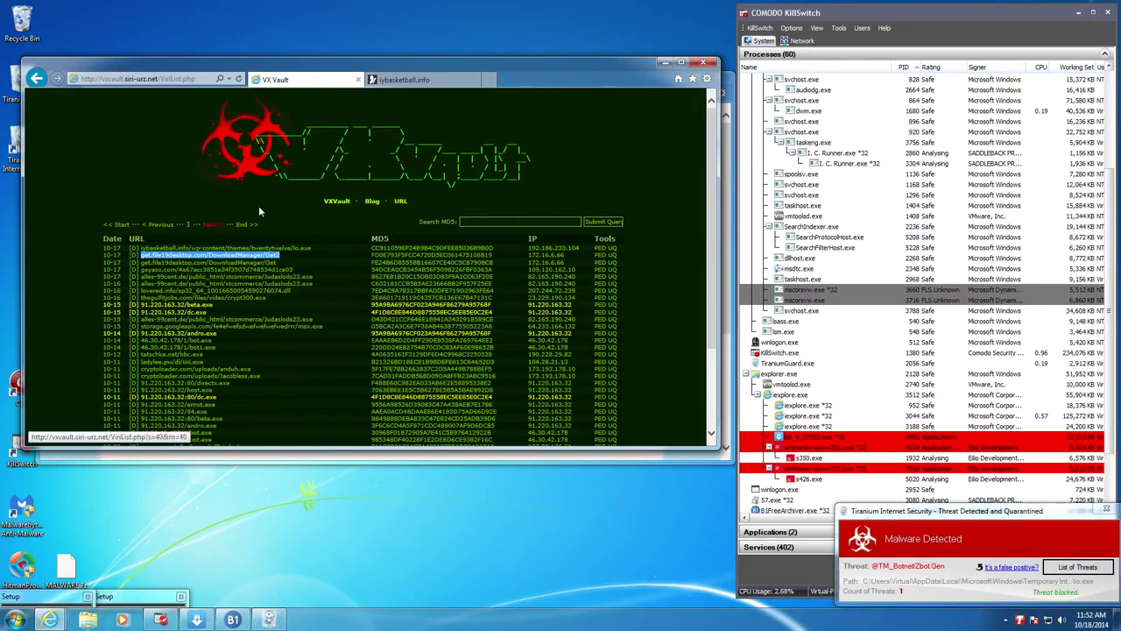
click(390, 80)
key(ctrl+v)
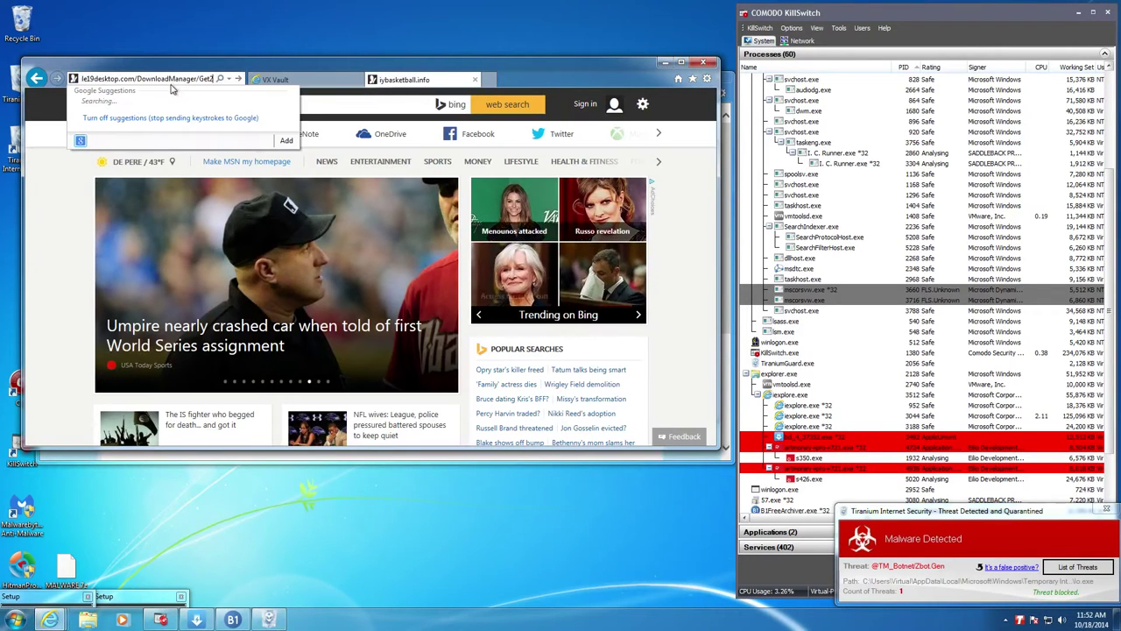
key(Return)
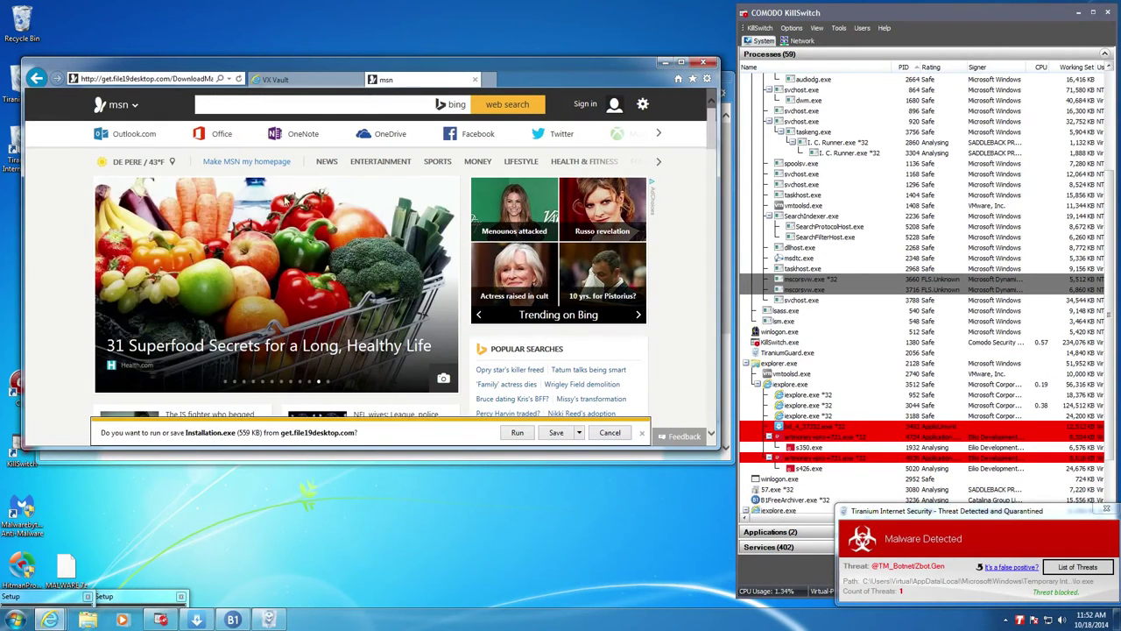
Run the downloaded Installation.exe despite the SmartScreen Filter warning and allow it to make changes to the computer.
click(514, 434)
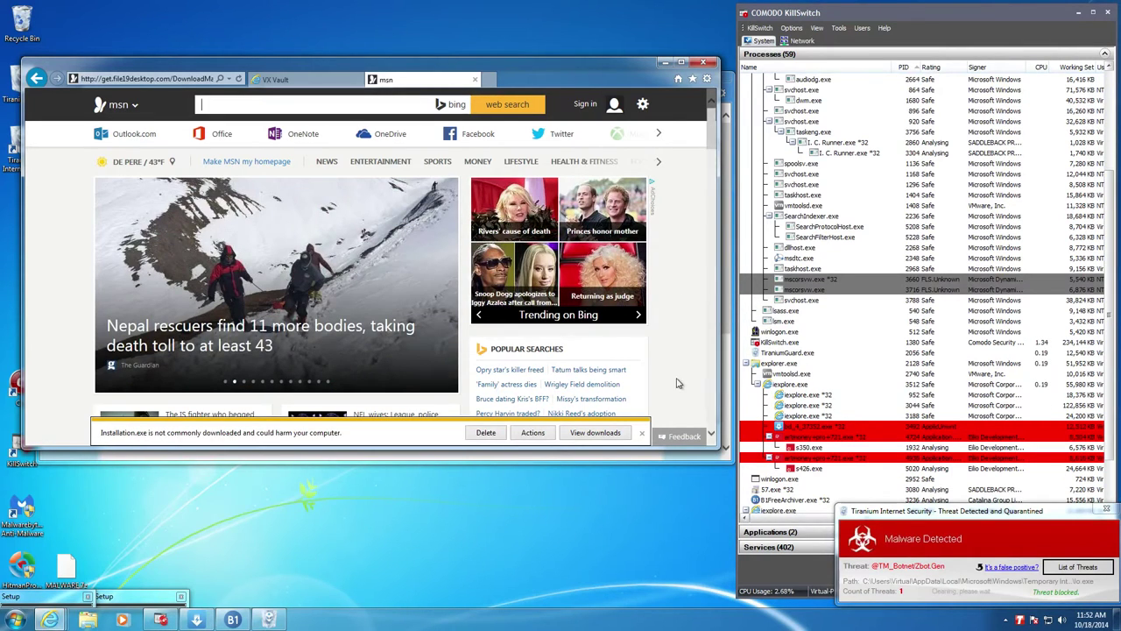
click(595, 432)
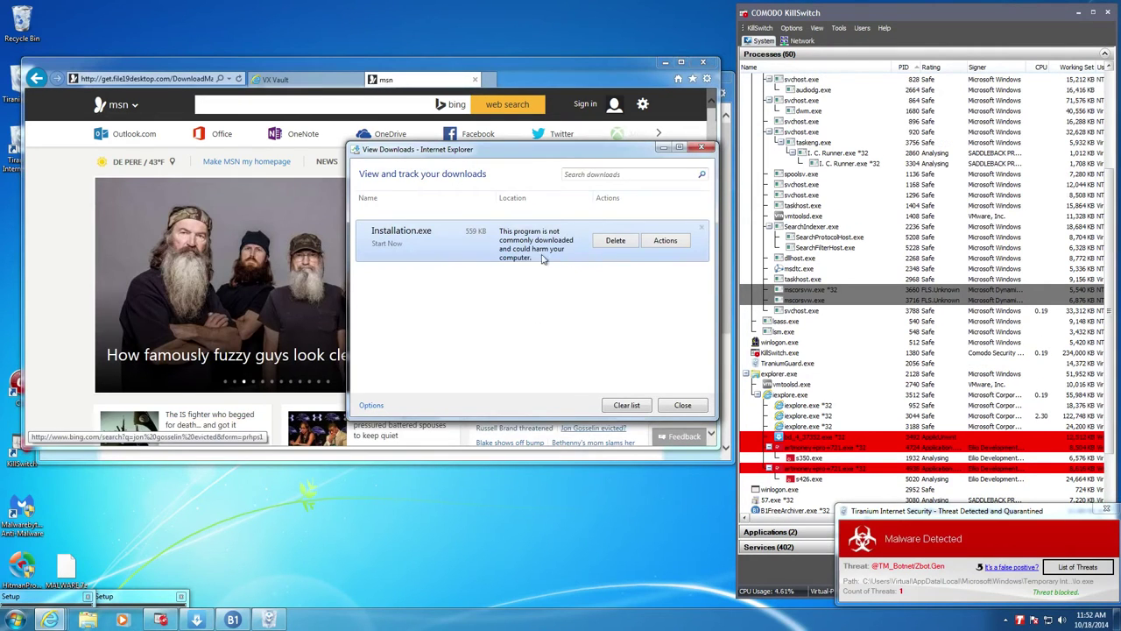
click(666, 241)
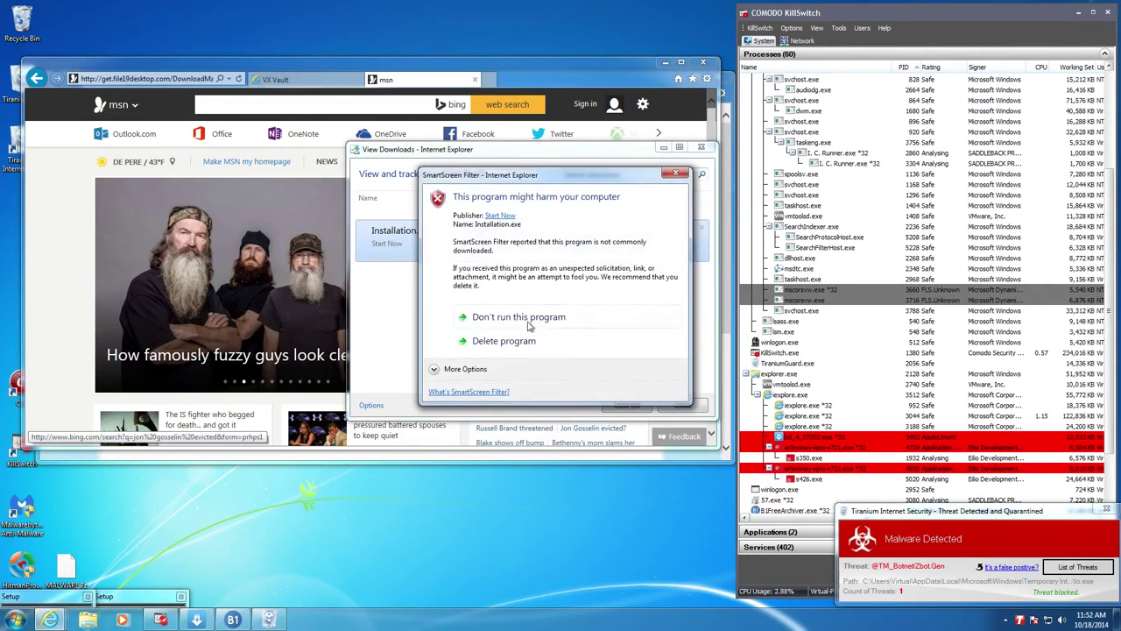
click(471, 368)
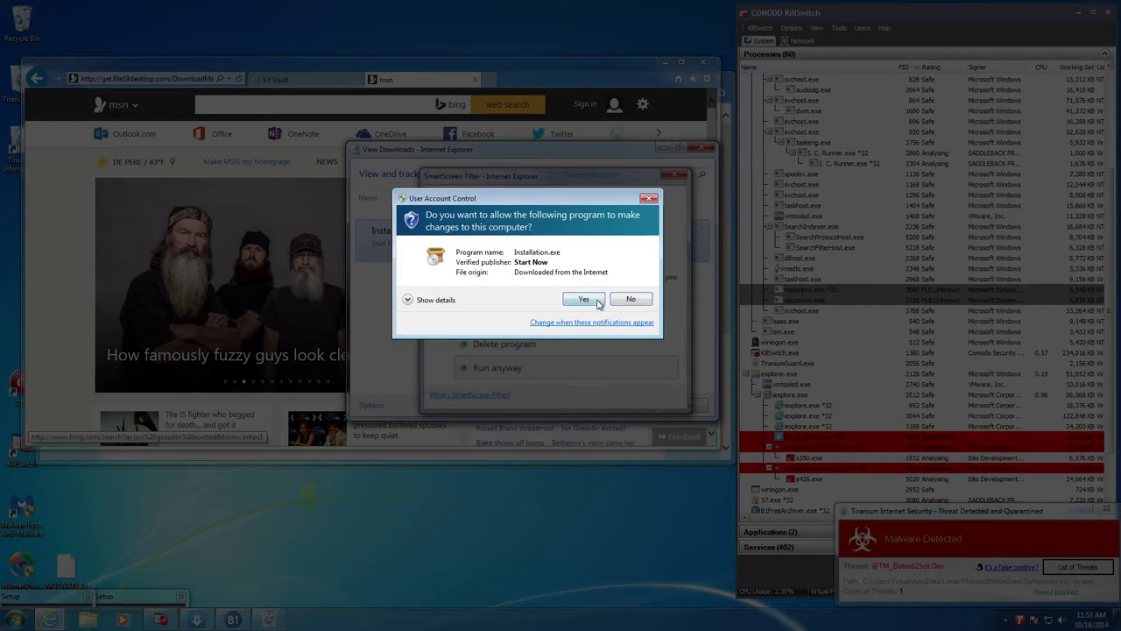
click(599, 302)
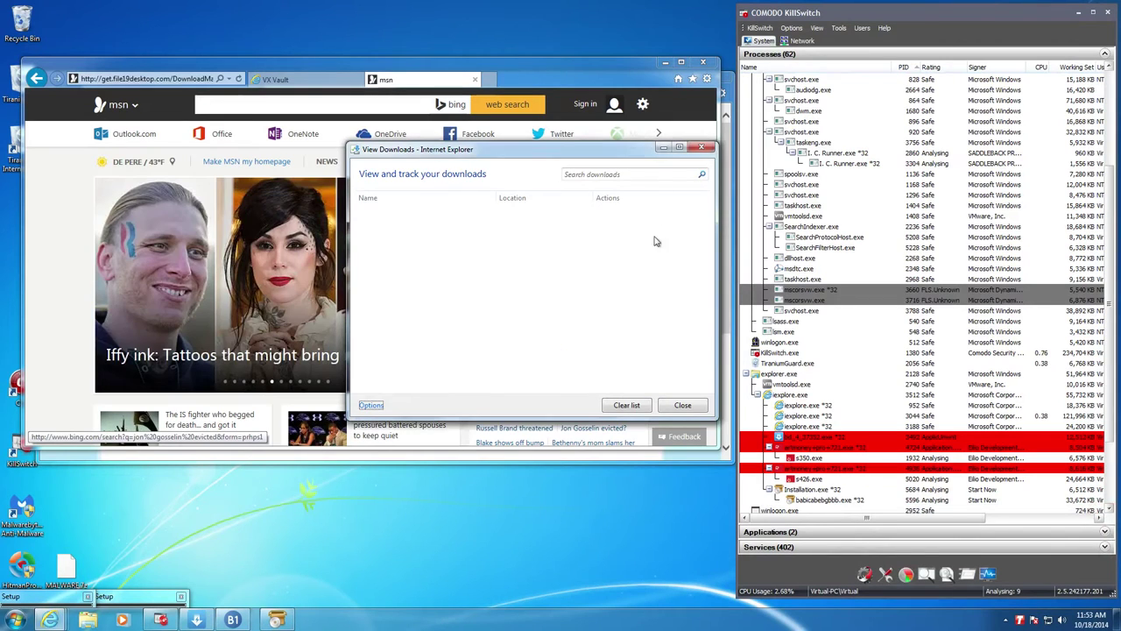
Close the download list and the browser window showing the PowerPack page.
click(700, 151)
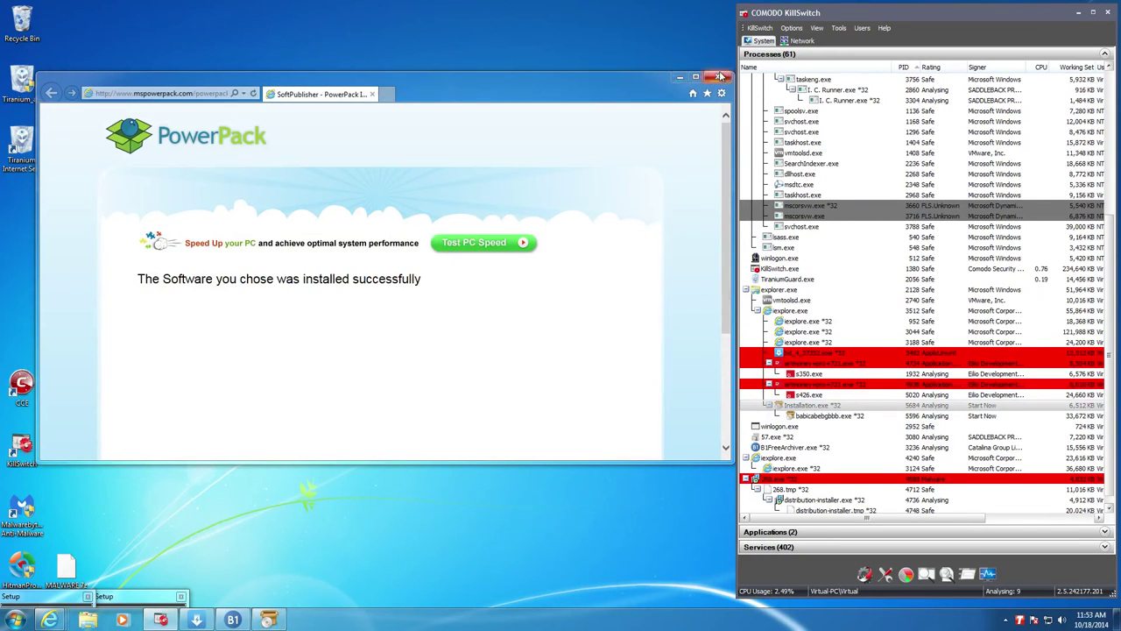
click(717, 77)
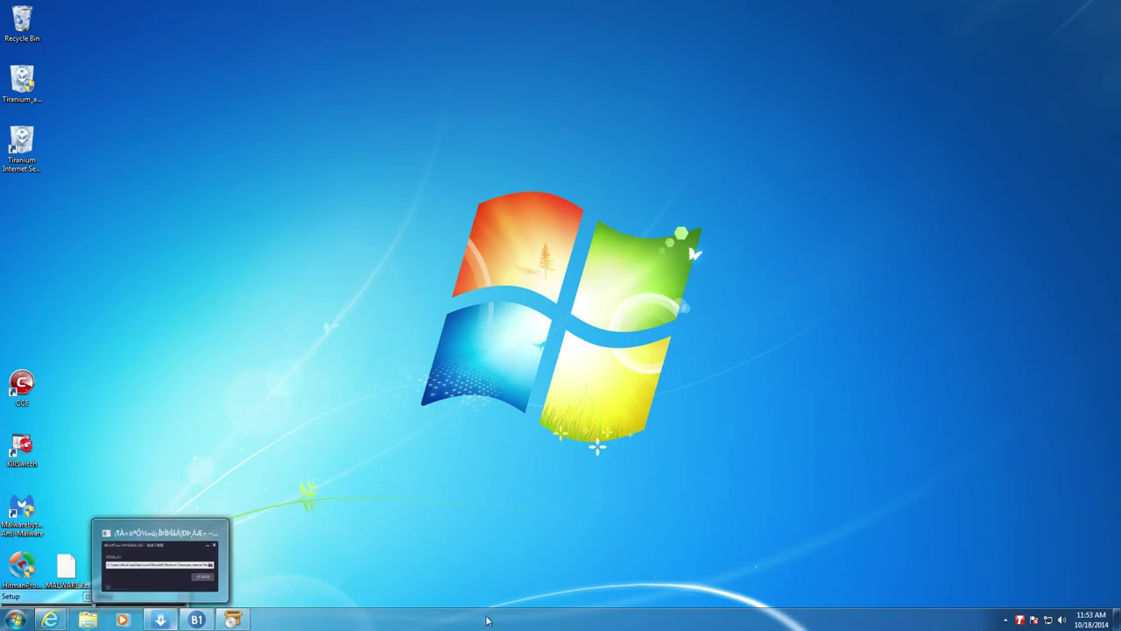
Restore the COMODO KillSwitch window and the browser window with the VX Vault tab.
click(1005, 619)
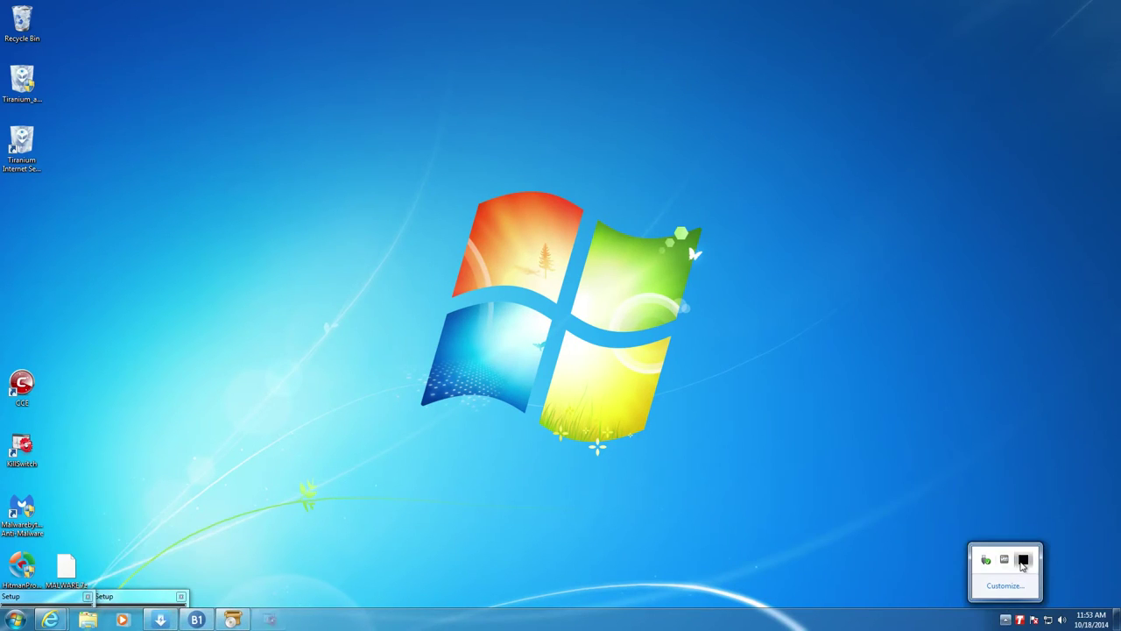
click(1021, 563)
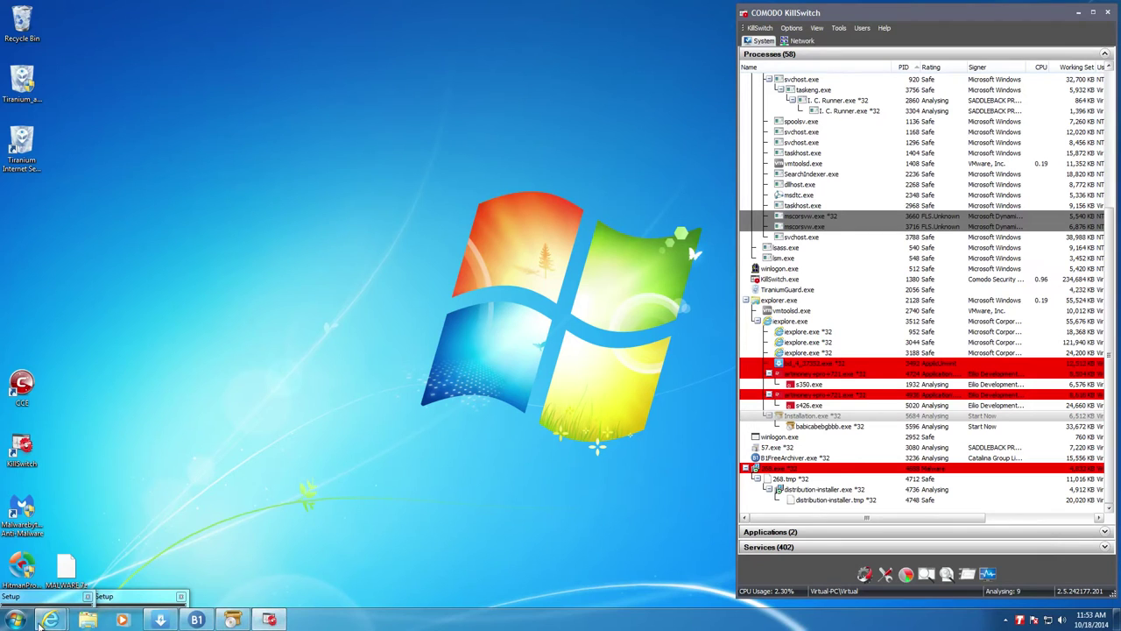
mouse_move(39, 625)
click(204, 560)
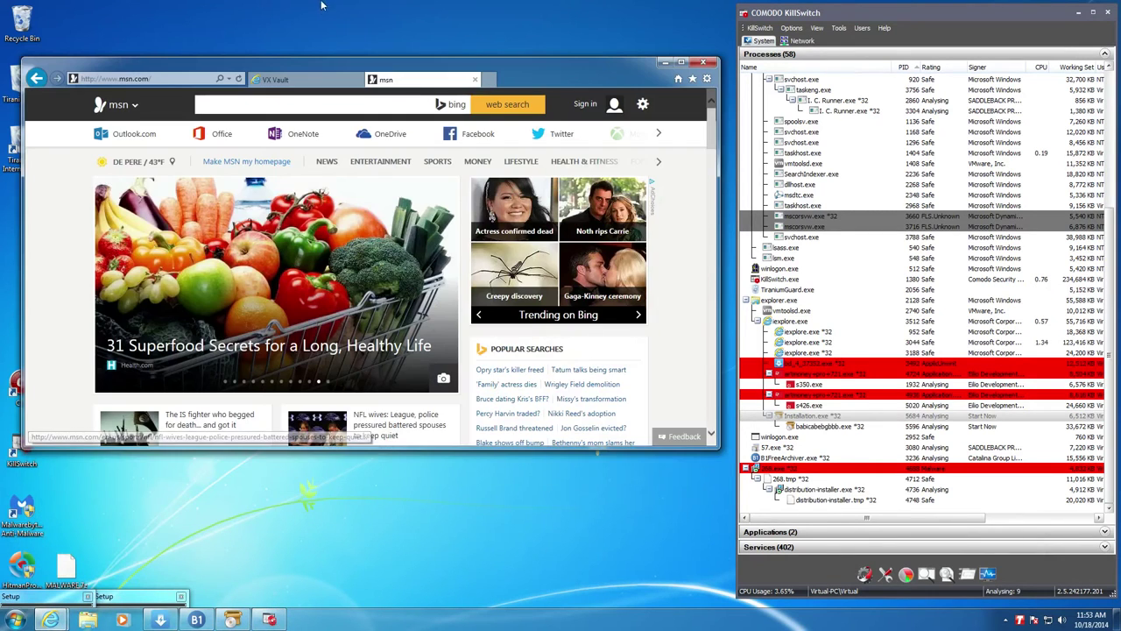
Reload the copied get.file19desktop.com/DownloadManager link in the msn tab.
click(289, 80)
click(427, 81)
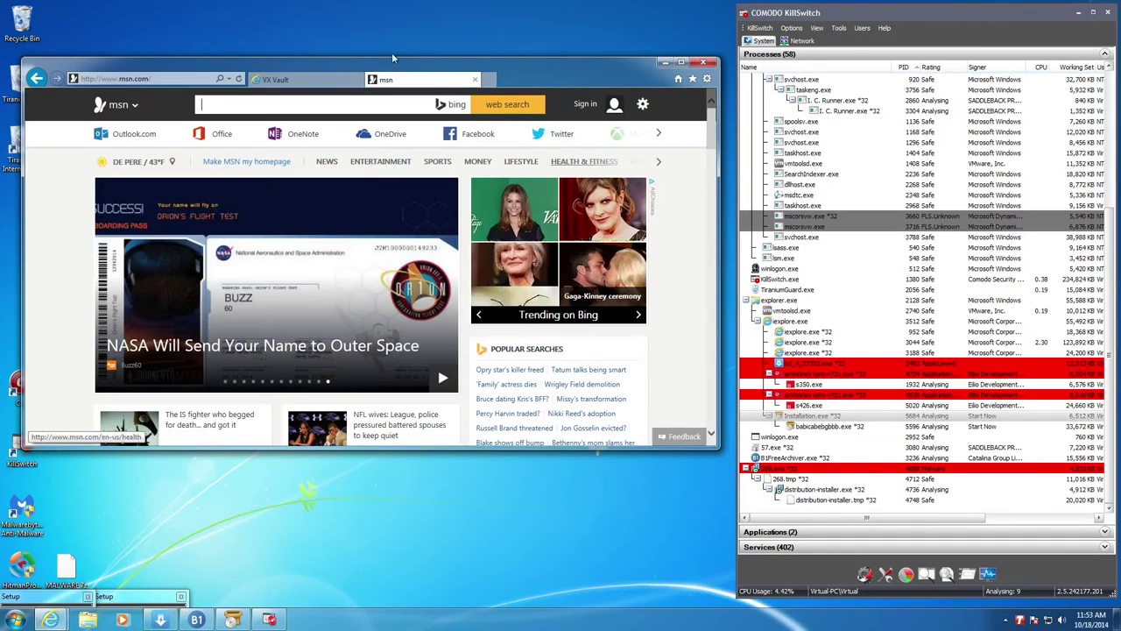
click(131, 78)
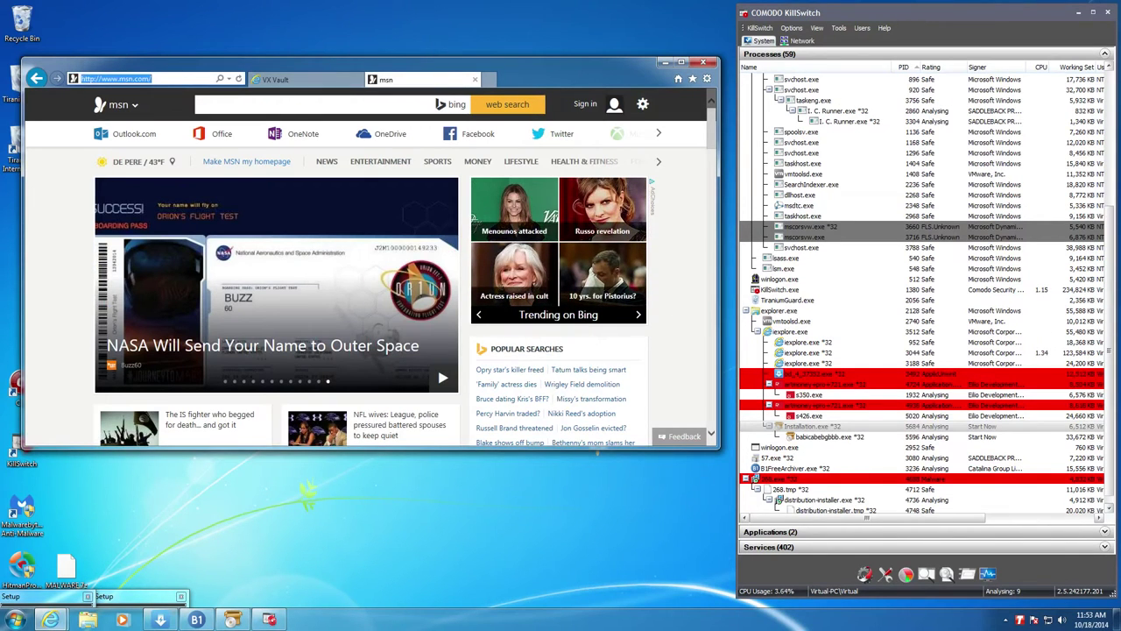
key(ctrl+v)
key(Return)
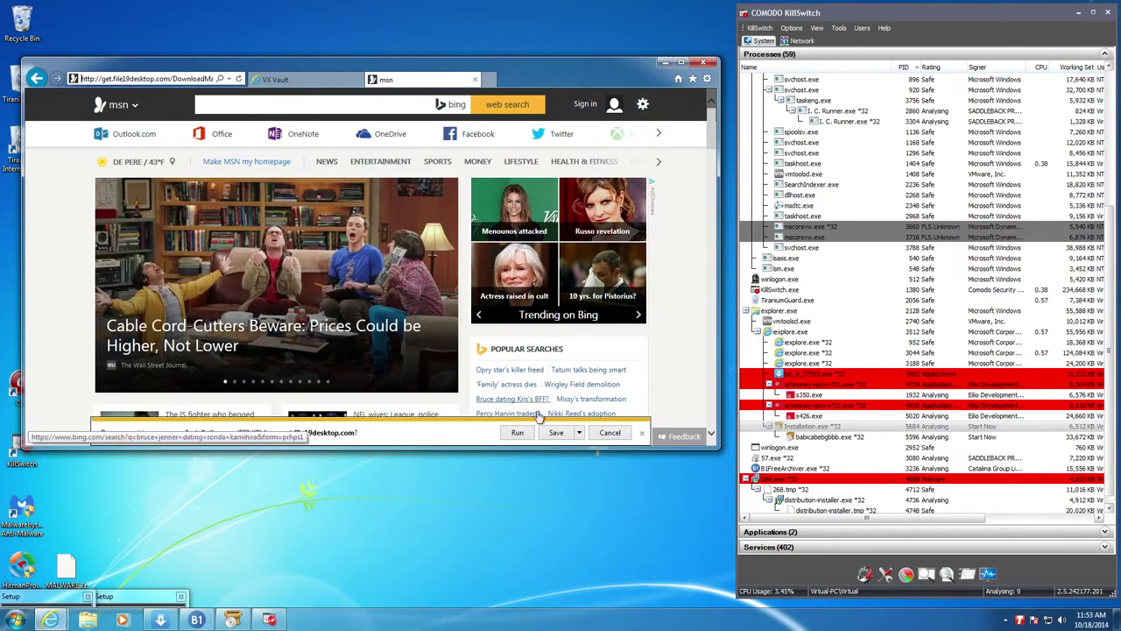
Run Installation.exe again despite the SmartScreen warning, allow it to make changes, and close the download list and the threat alert.
click(517, 432)
mouse_move(139, 128)
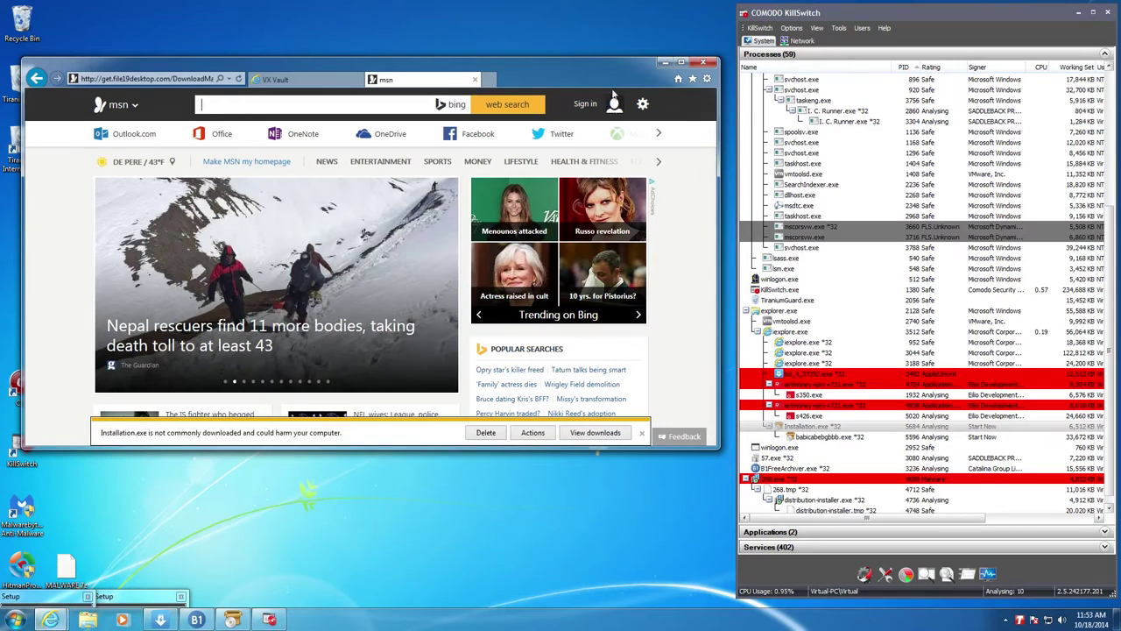
click(581, 437)
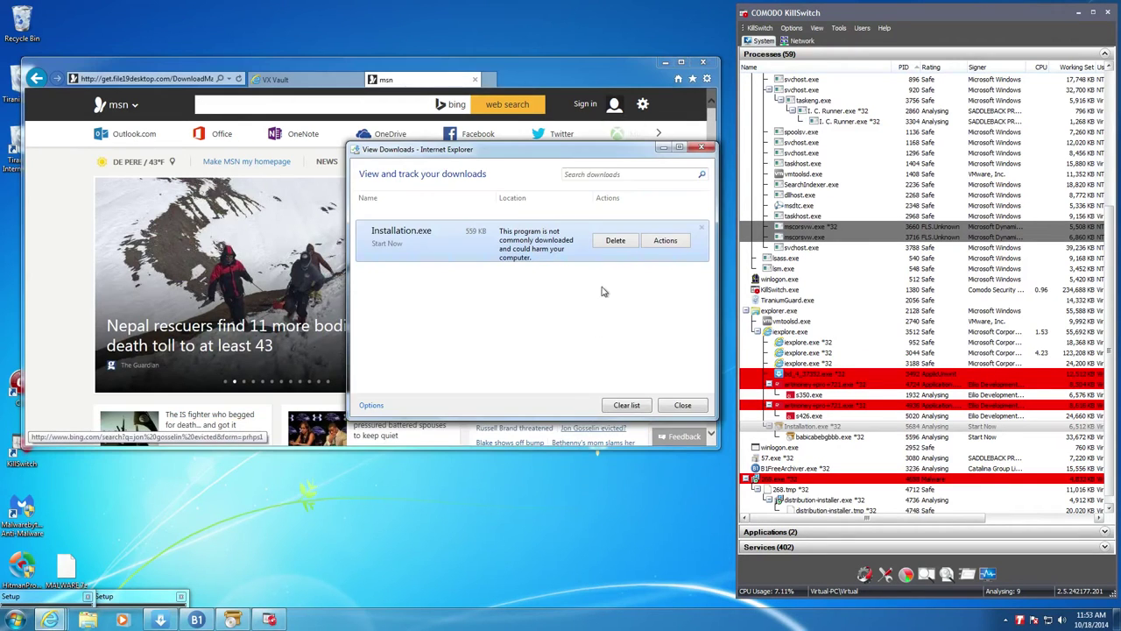
click(642, 246)
click(541, 366)
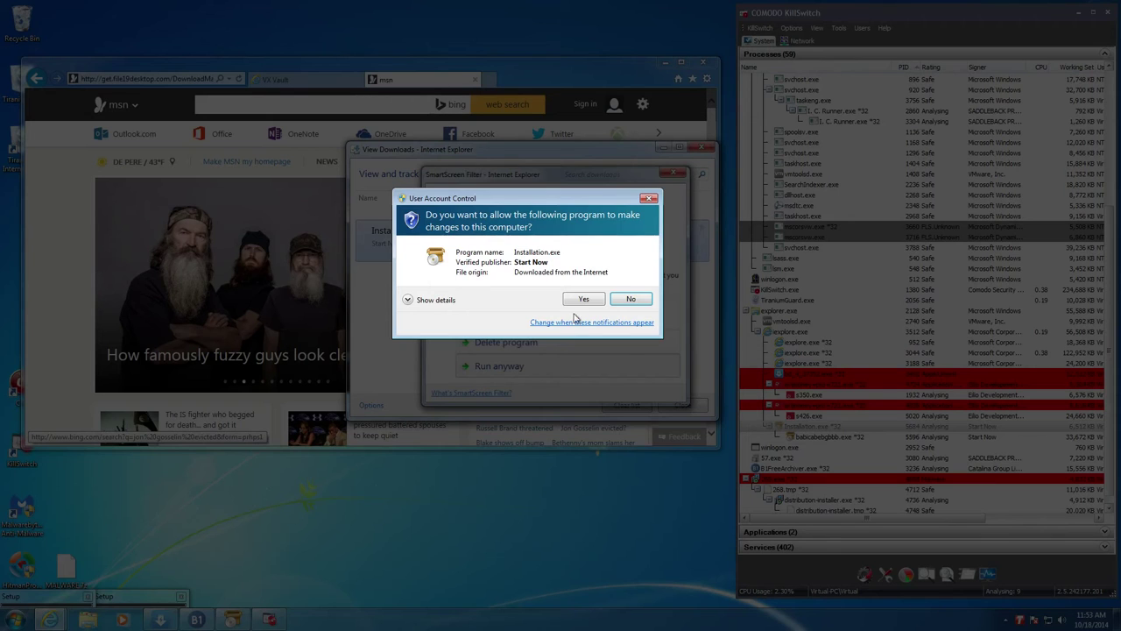
click(592, 299)
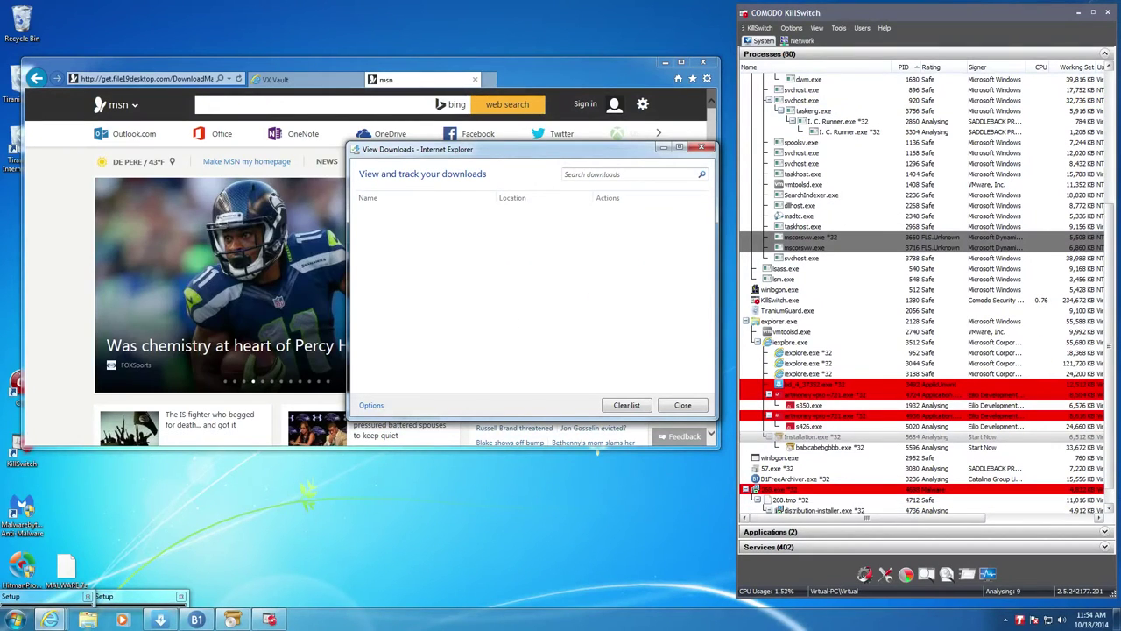
click(701, 147)
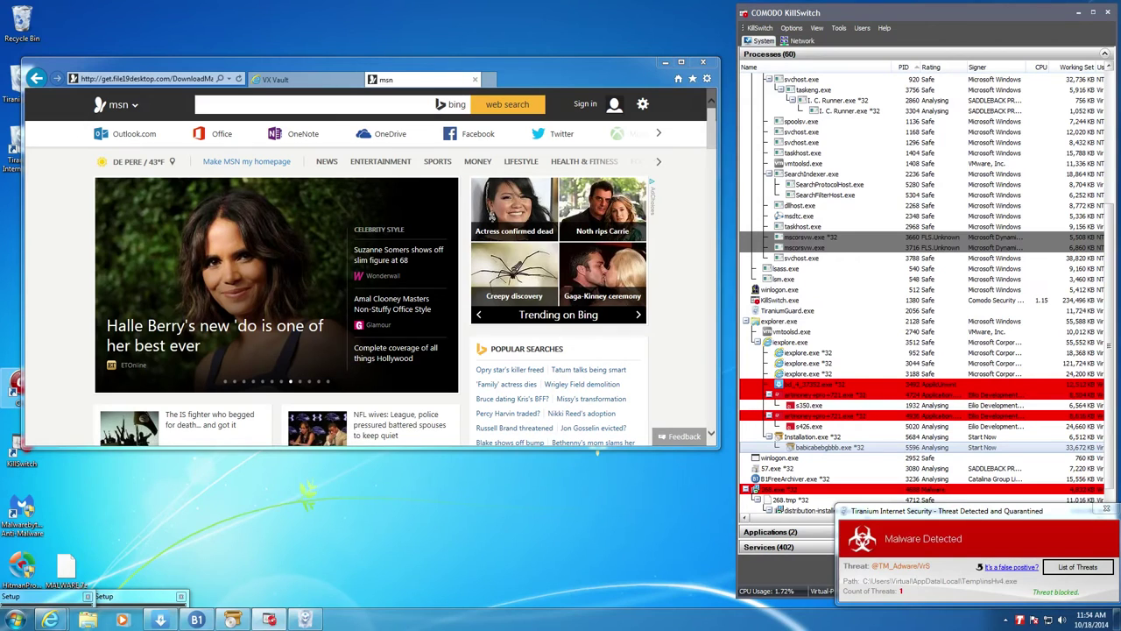
click(1106, 511)
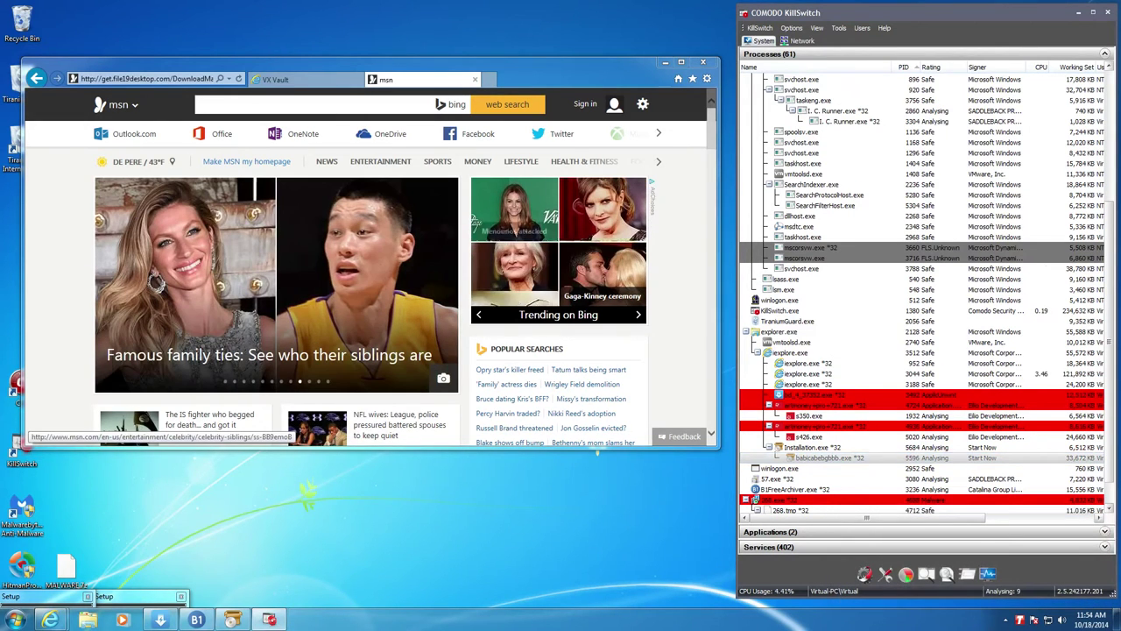
Copy the geyazo.com link from the VX Vault list and load it in the second tab.
click(275, 79)
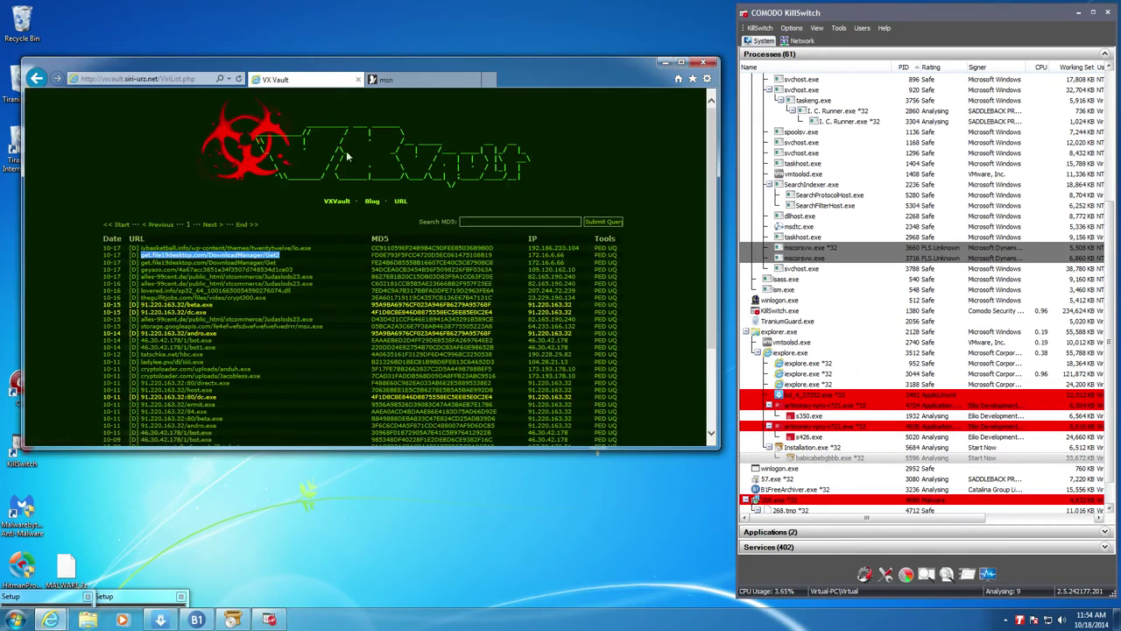
drag(277, 262, 154, 267)
drag(294, 270, 149, 277)
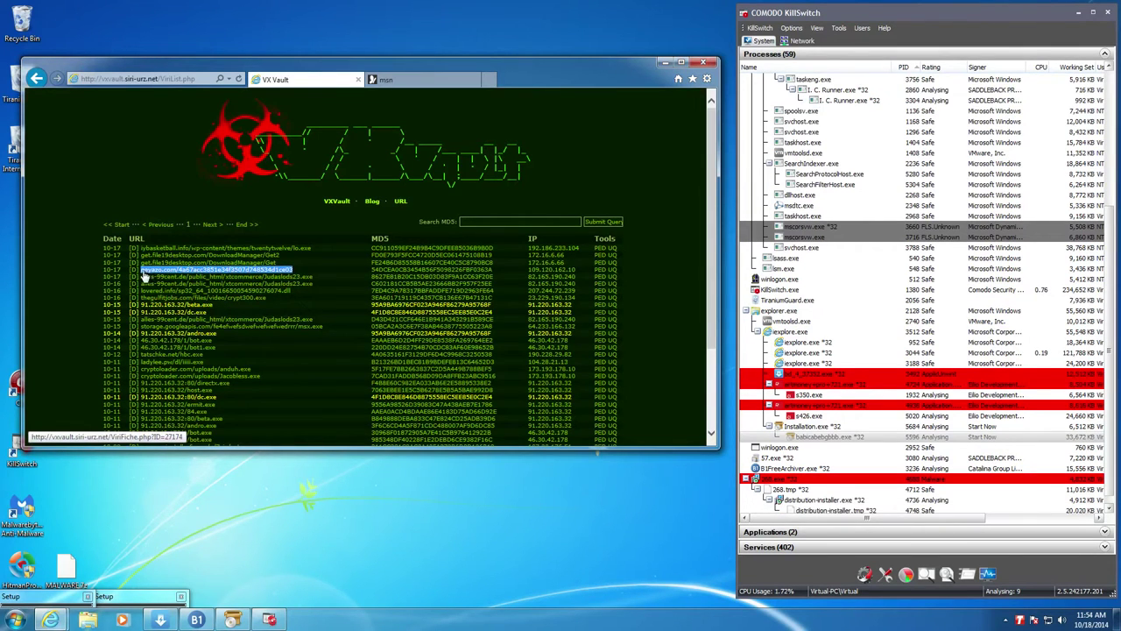
key(ctrl+c)
click(390, 78)
click(167, 79)
key(ctrl+v)
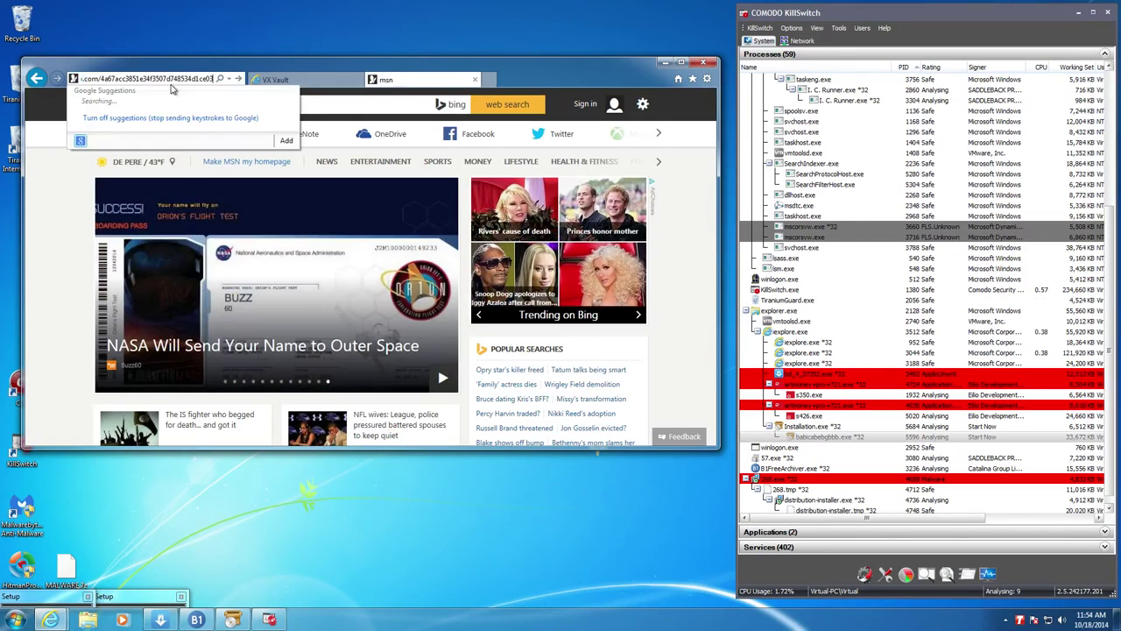
key(Return)
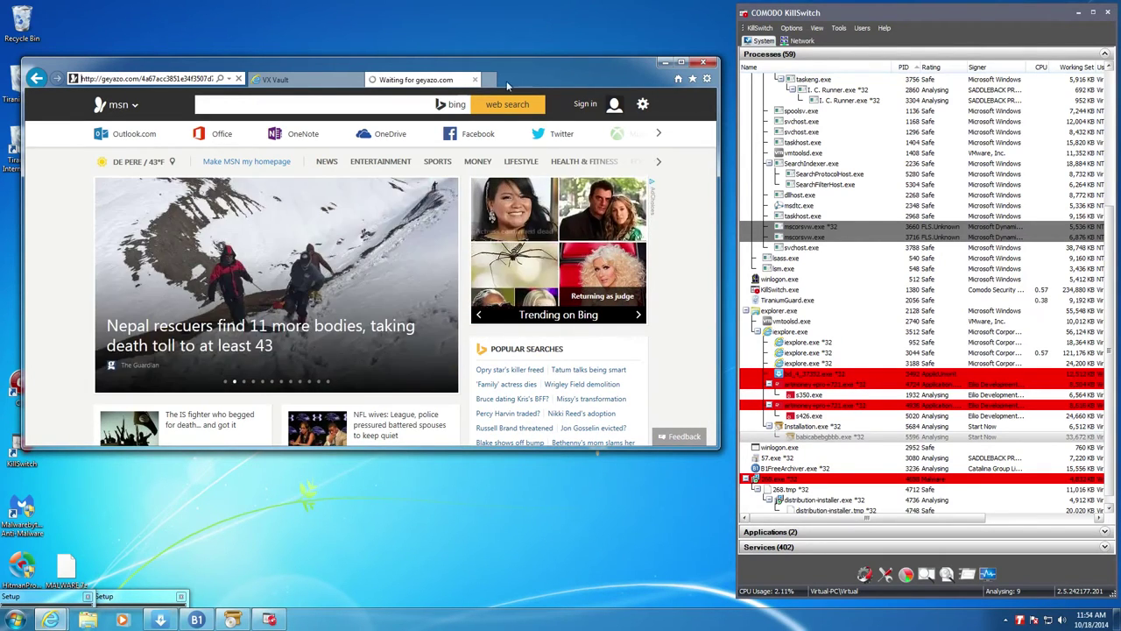
Load the home page in a new tab as a connection test and disconnect the virtual machine's network adapter.
click(491, 80)
click(677, 80)
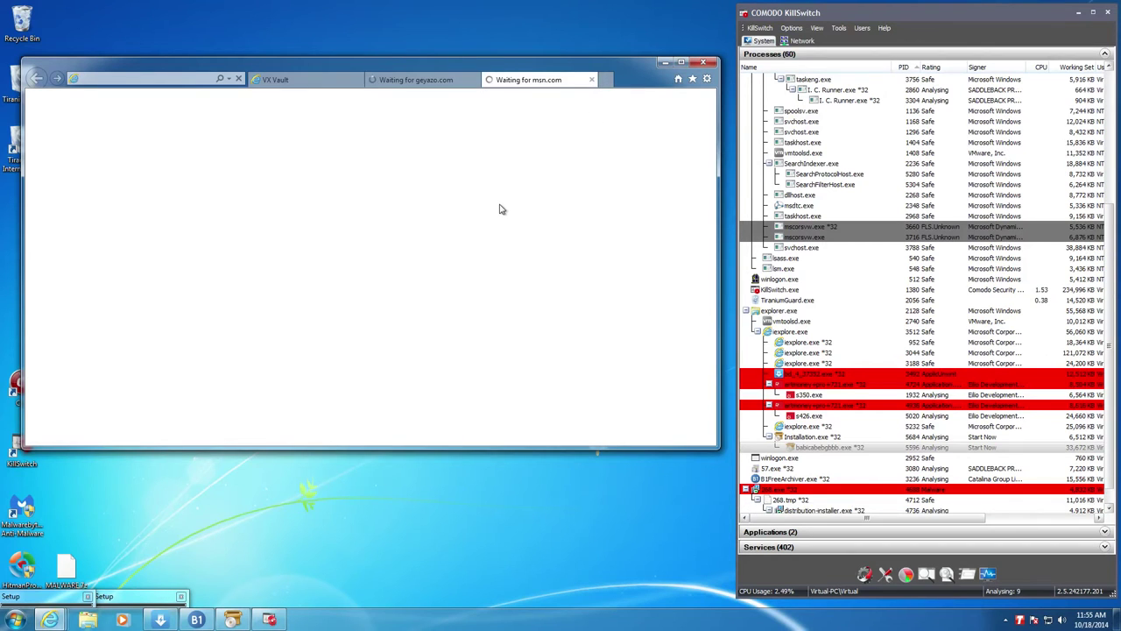
mouse_move(523, 6)
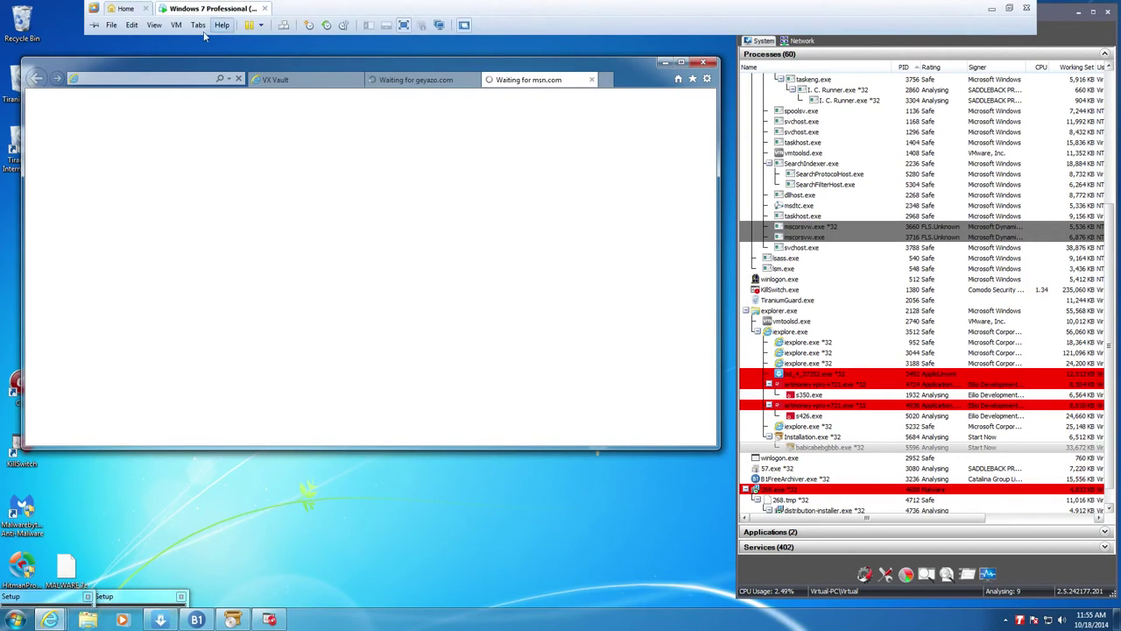
click(176, 25)
click(198, 172)
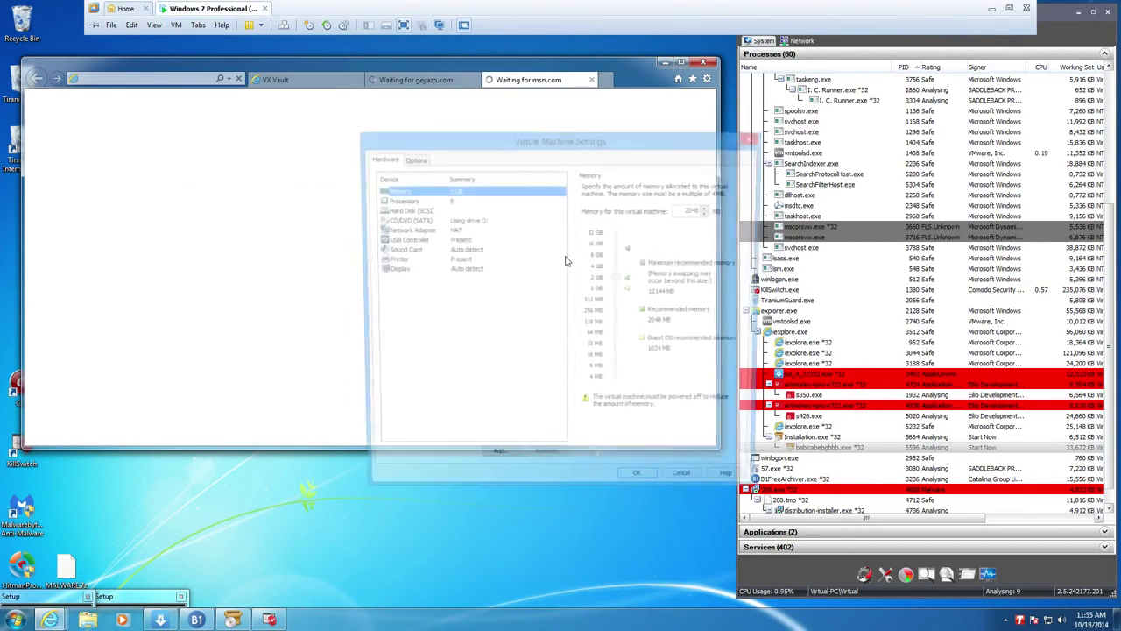
click(390, 232)
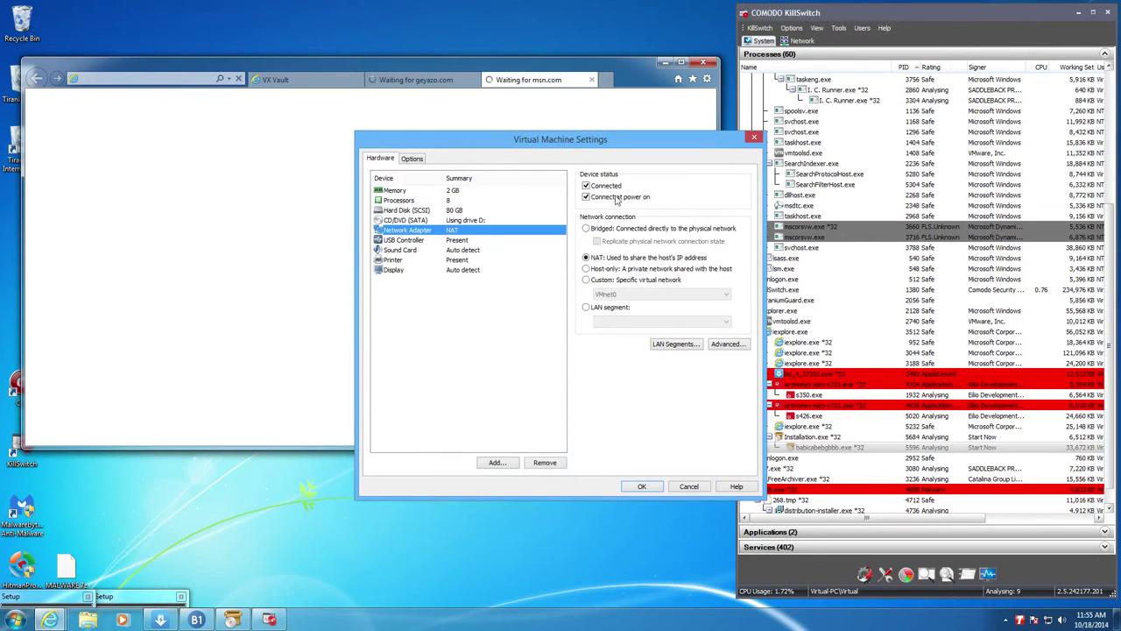
click(641, 486)
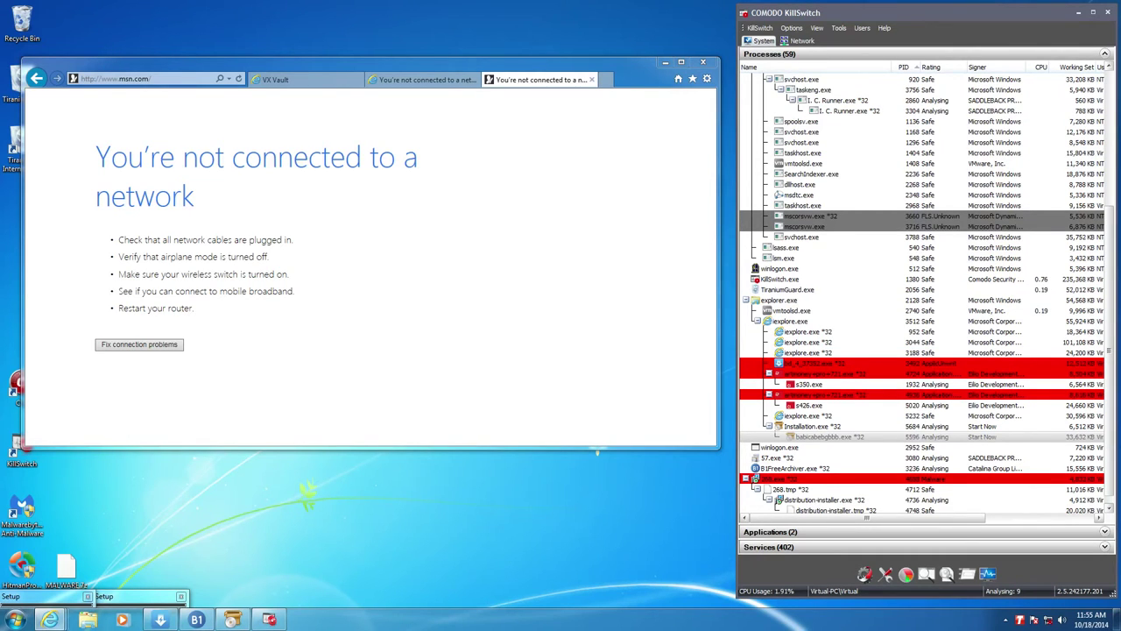
Reconnect the virtual machine's network adapter in the Virtual Machine Settings.
mouse_move(241, 5)
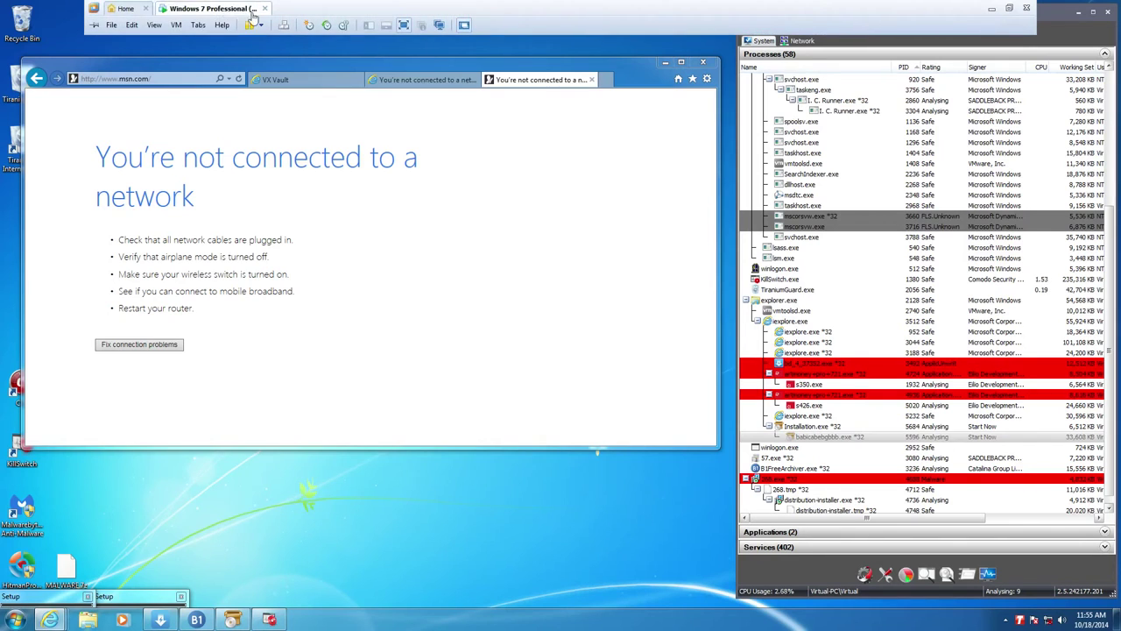
click(177, 24)
click(210, 173)
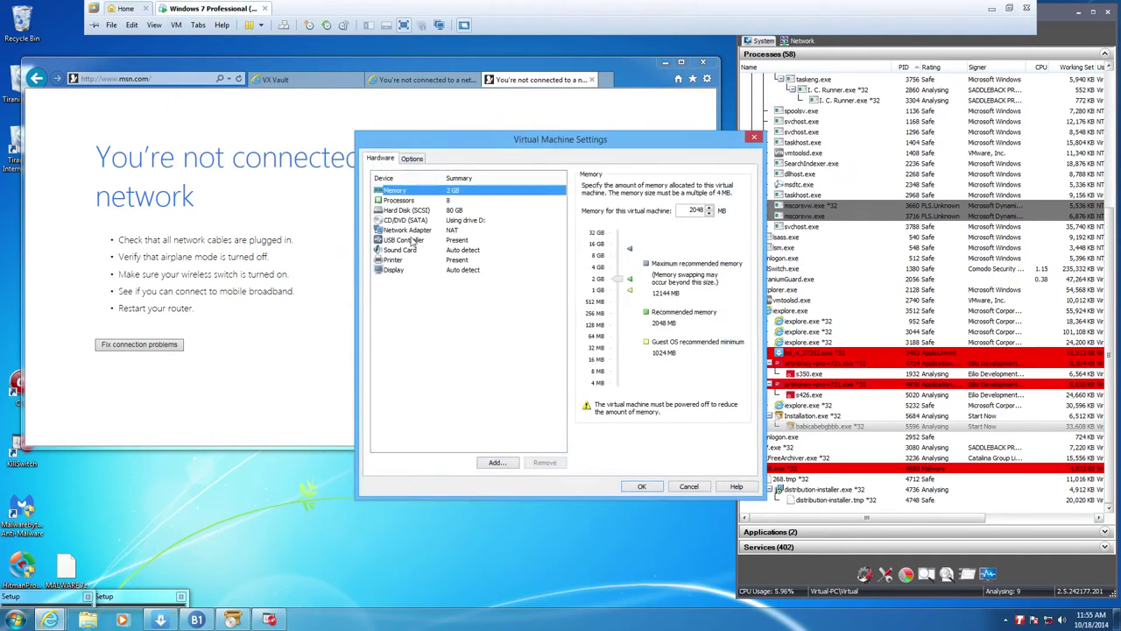
click(419, 220)
click(422, 230)
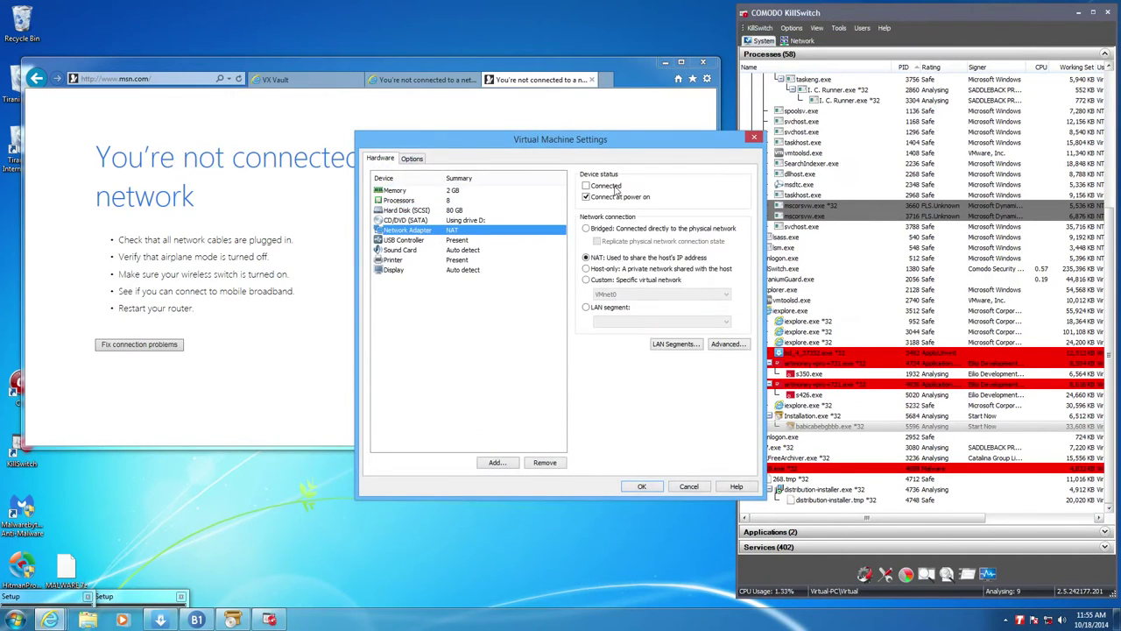
click(653, 487)
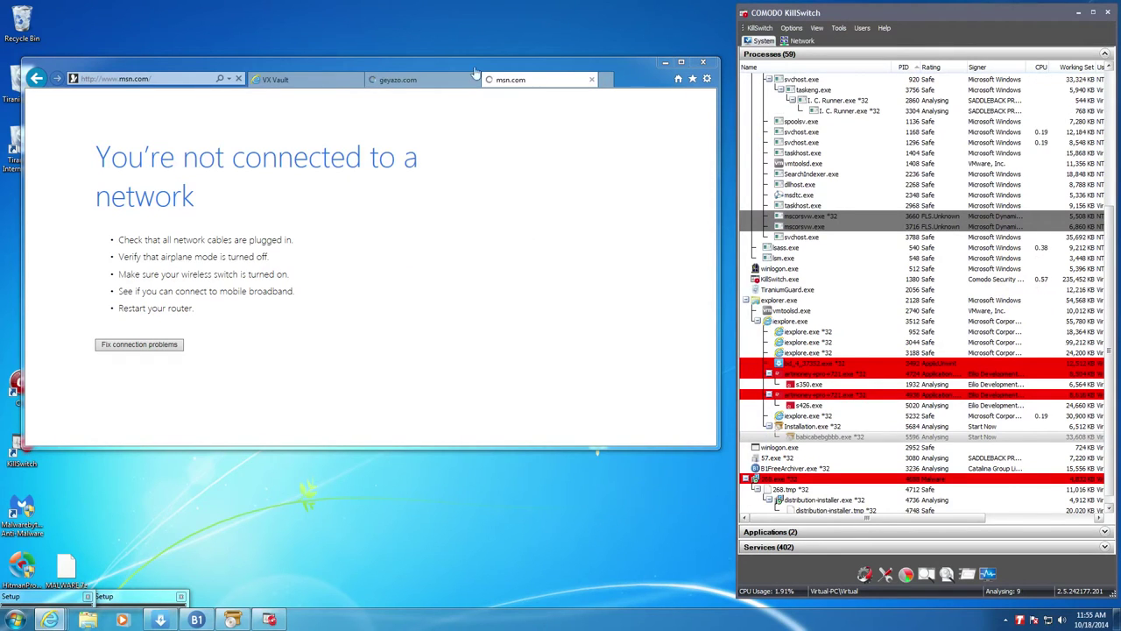
Close the msn and geyazo.com tabs and load the copied geyazo.com link in a fresh tab.
click(591, 80)
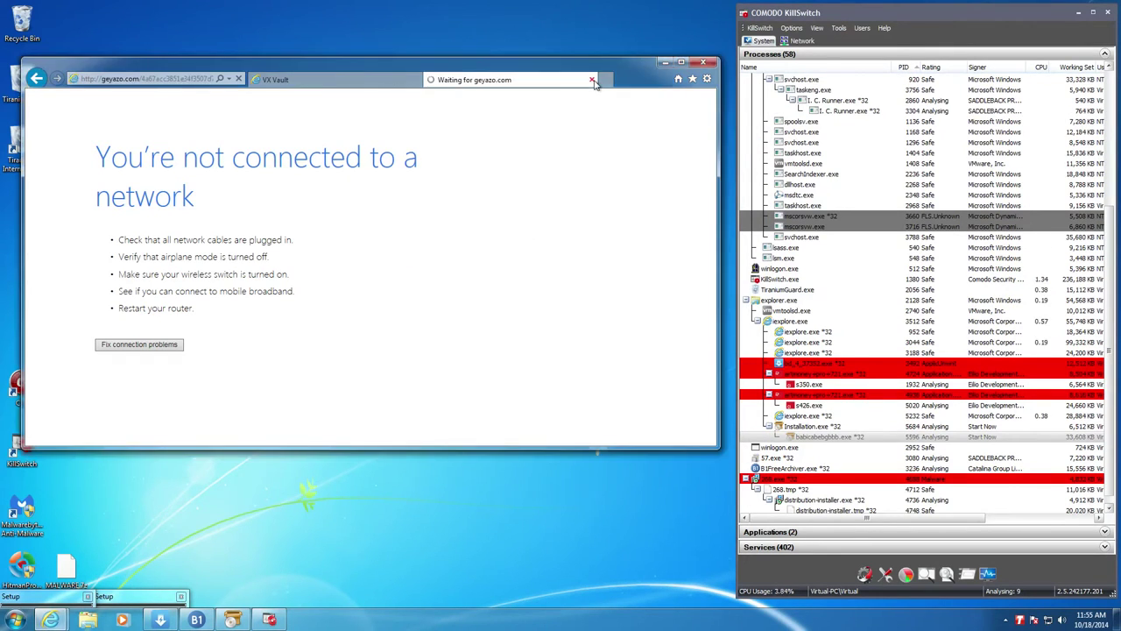
click(593, 80)
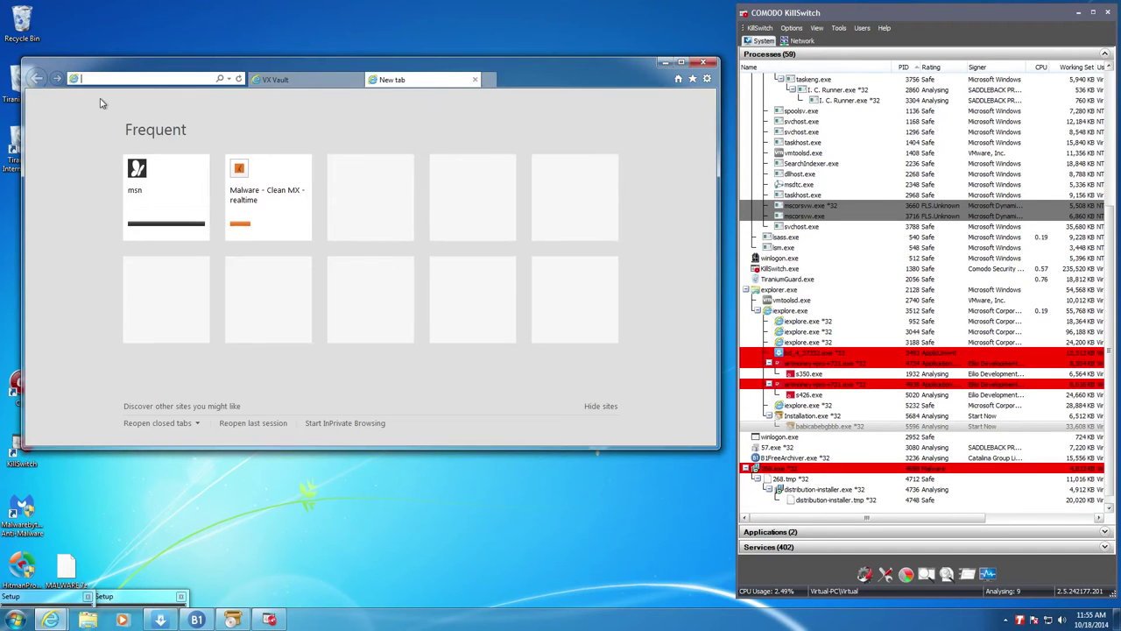
key(ctrl+v)
key(Return)
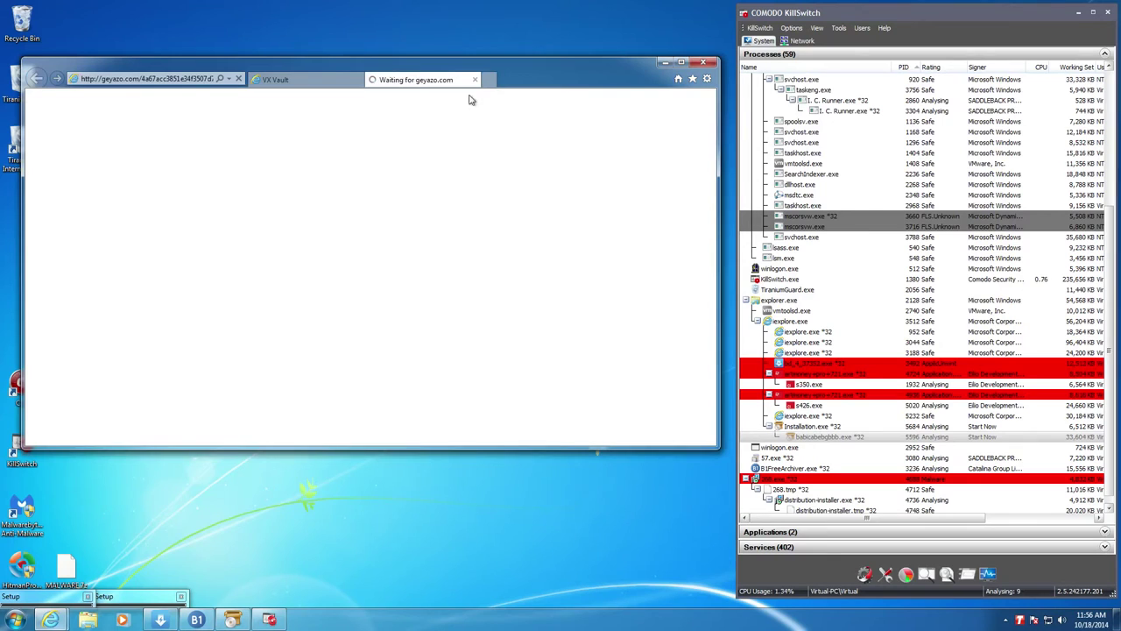
Test the connection by loading the home page in a new tab, and close that tab.
click(493, 81)
click(678, 79)
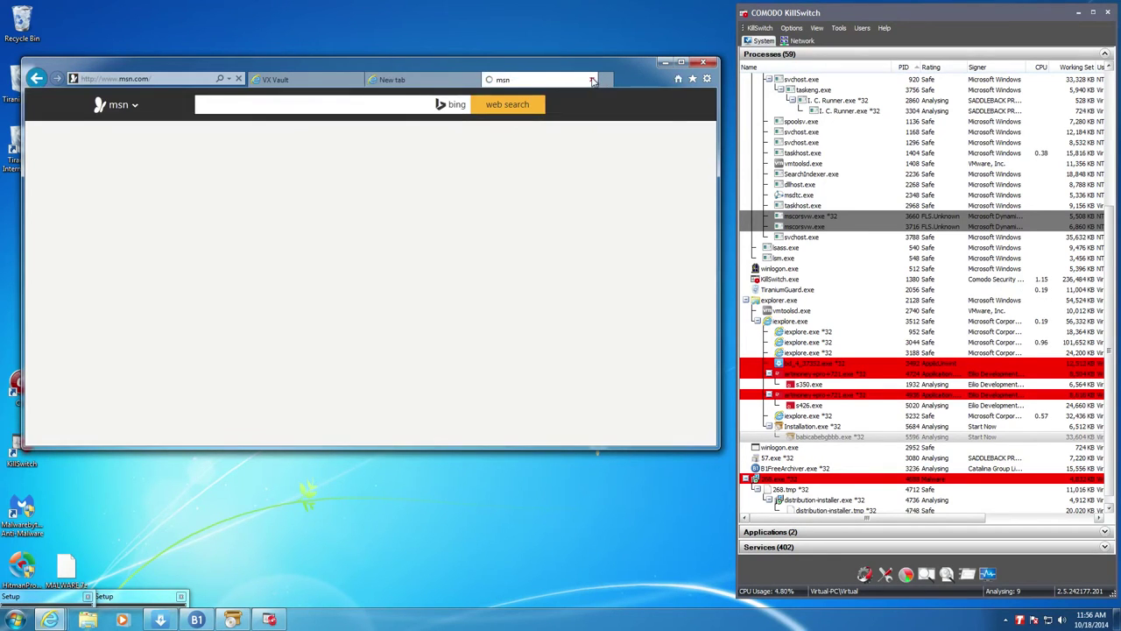
click(591, 80)
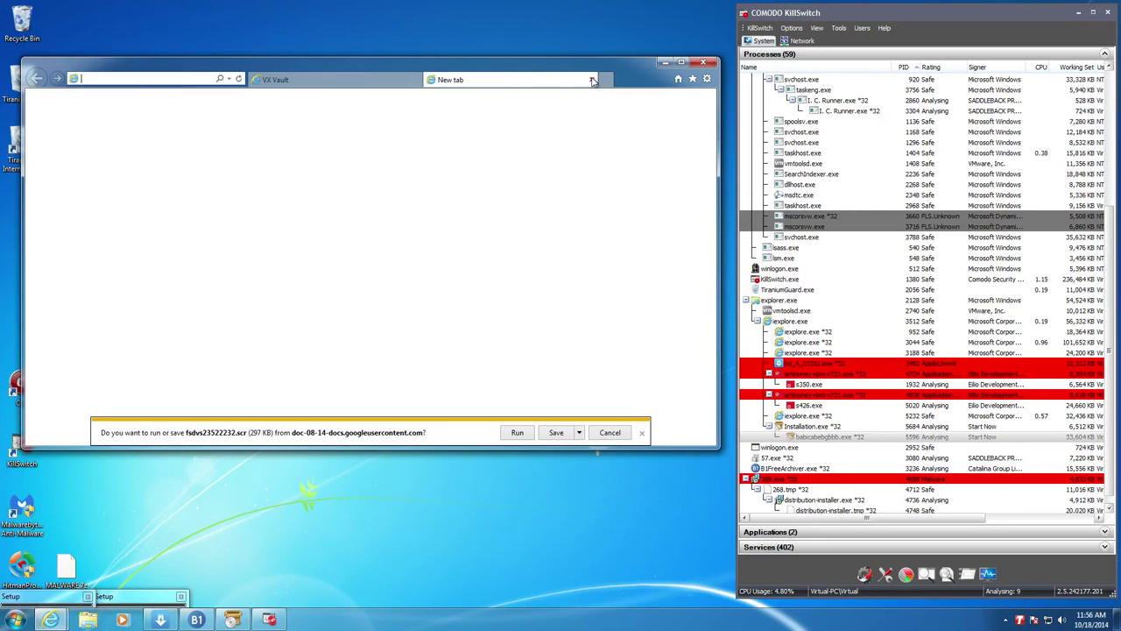
Run the downloaded fsdvs23522232.scr despite the SmartScreen warning, check the KillSwitch process list for it, and close the download list.
click(517, 433)
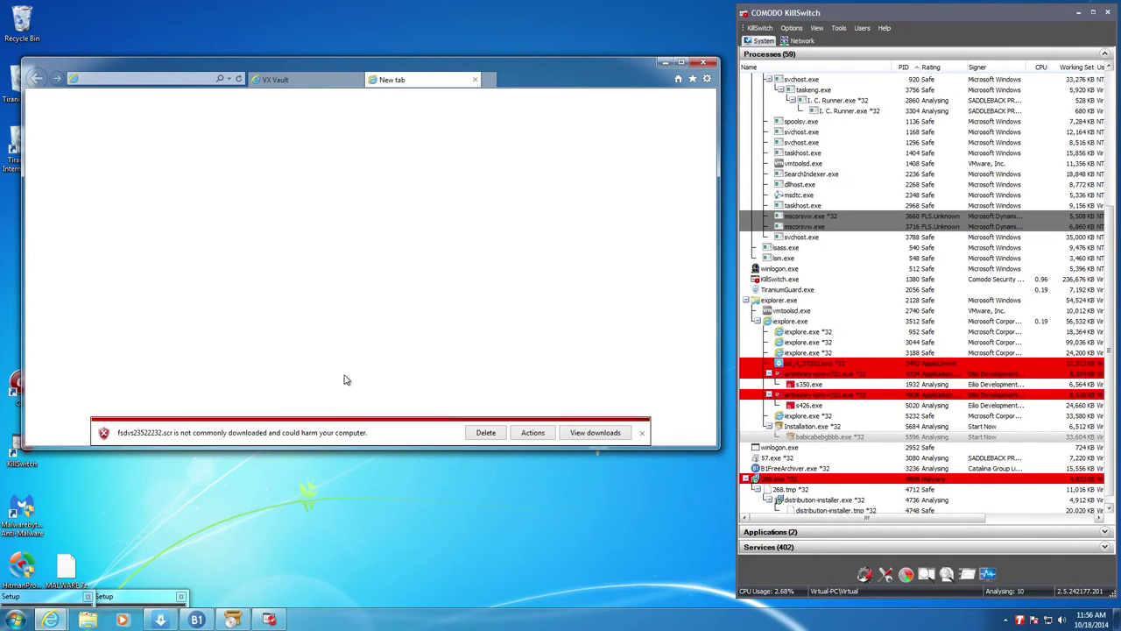
click(621, 435)
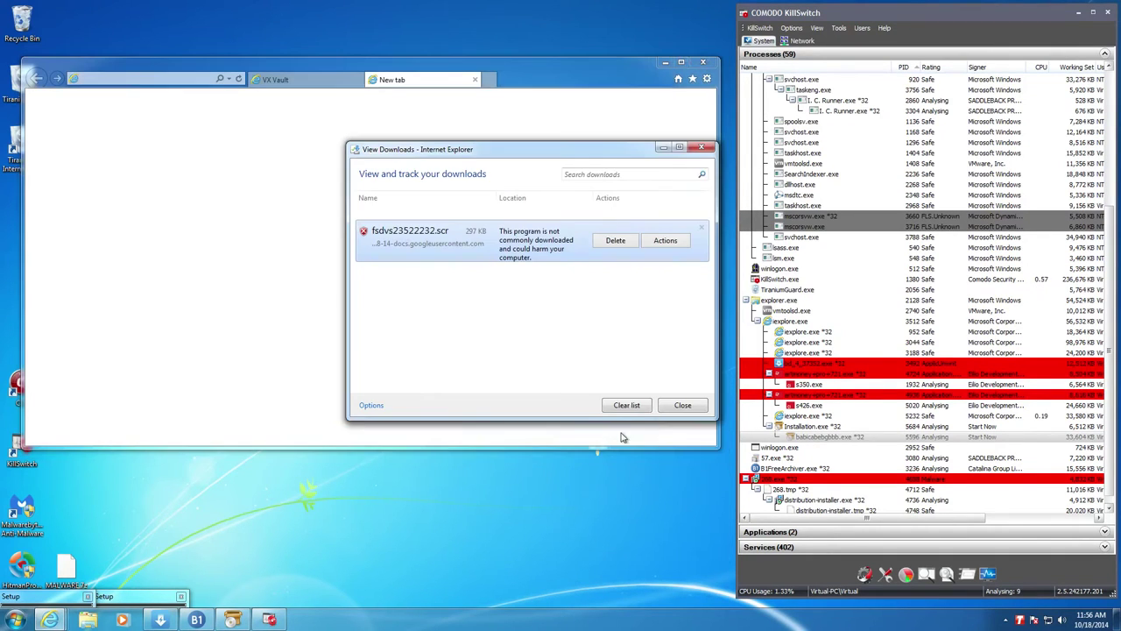
click(653, 242)
click(525, 369)
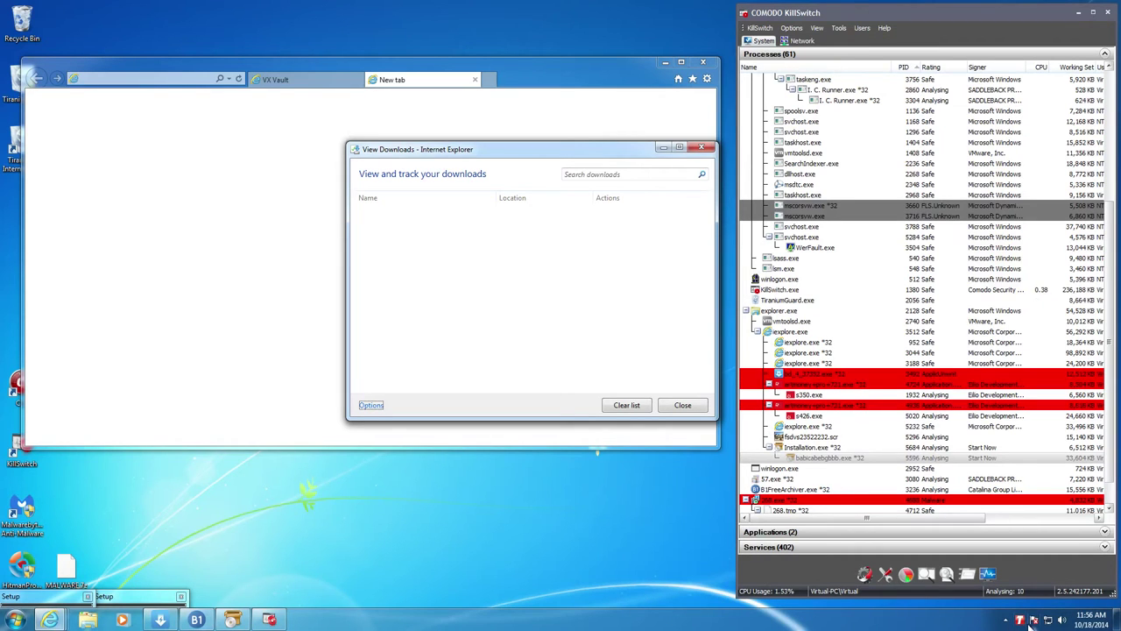
drag(1111, 338, 1110, 375)
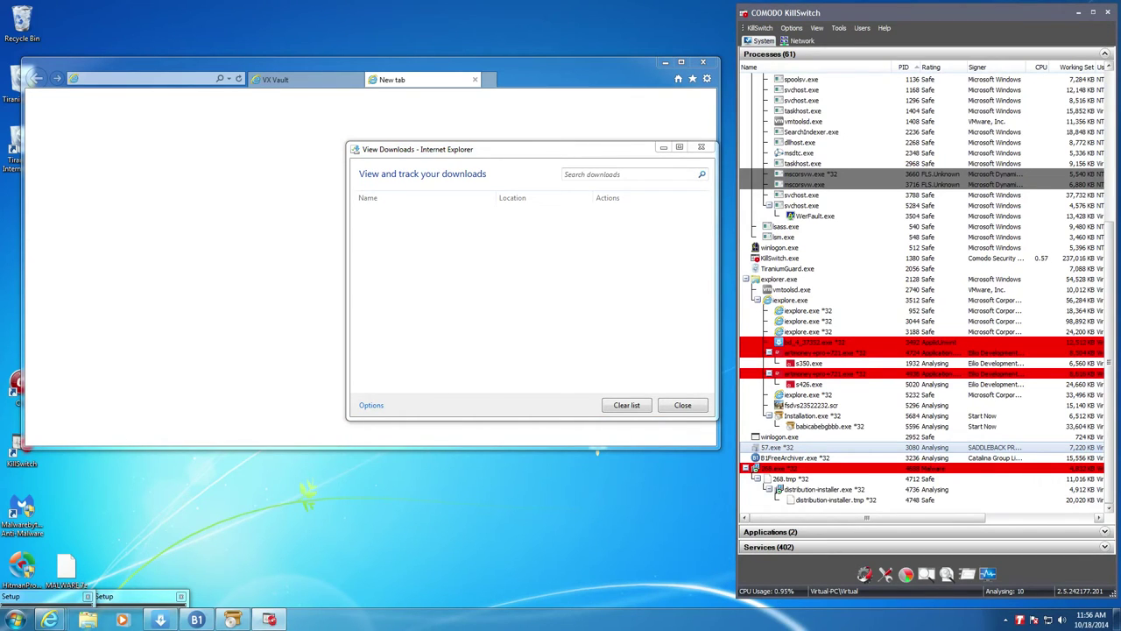
click(698, 147)
Copy the alles-99cent.de Judaslods23.exe link from the VX Vault list and load it in the blank tab.
click(275, 79)
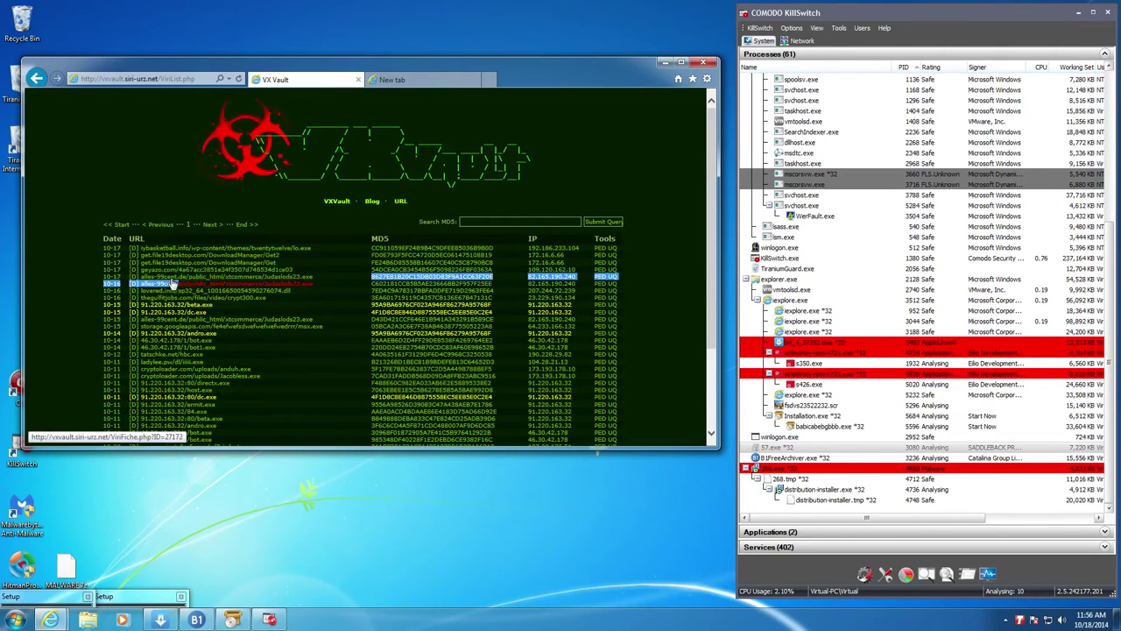
drag(313, 277, 147, 280)
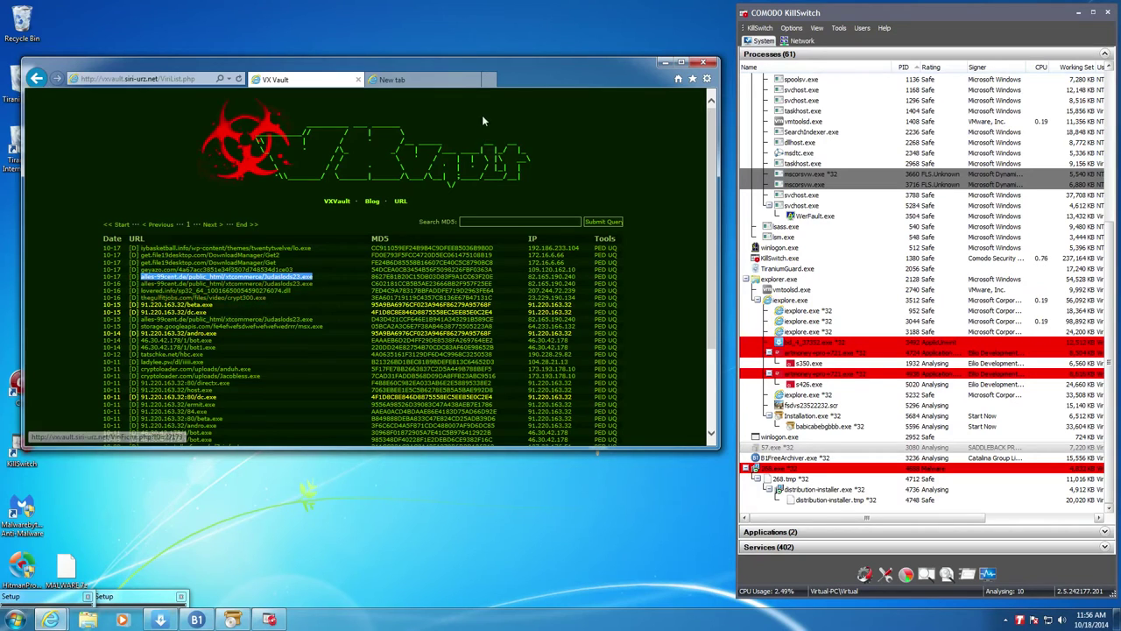
click(391, 79)
key(ctrl+v)
key(Return)
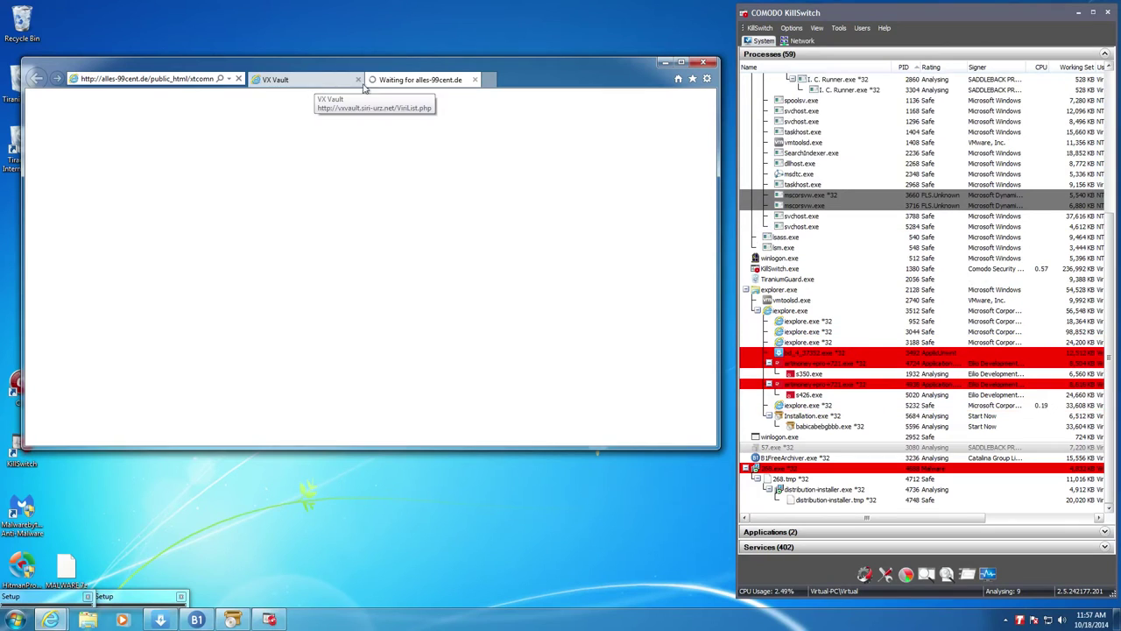
Test the connection by loading the home page in a new tab and in a fresh Internet Explorer window, and close the browser.
click(489, 81)
click(679, 80)
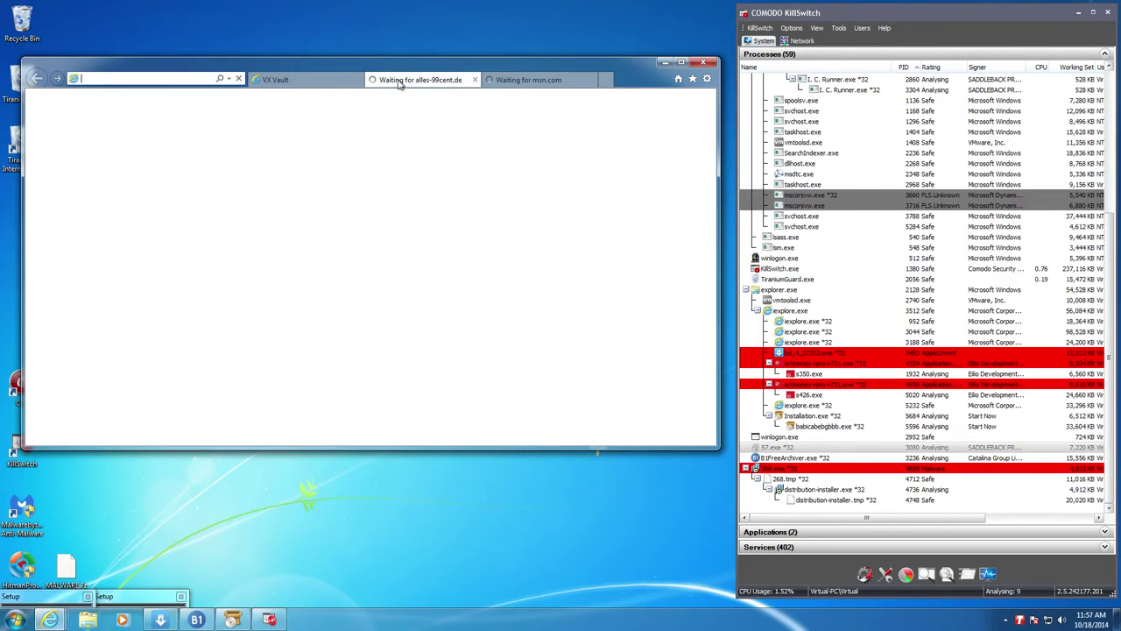
click(593, 81)
click(703, 62)
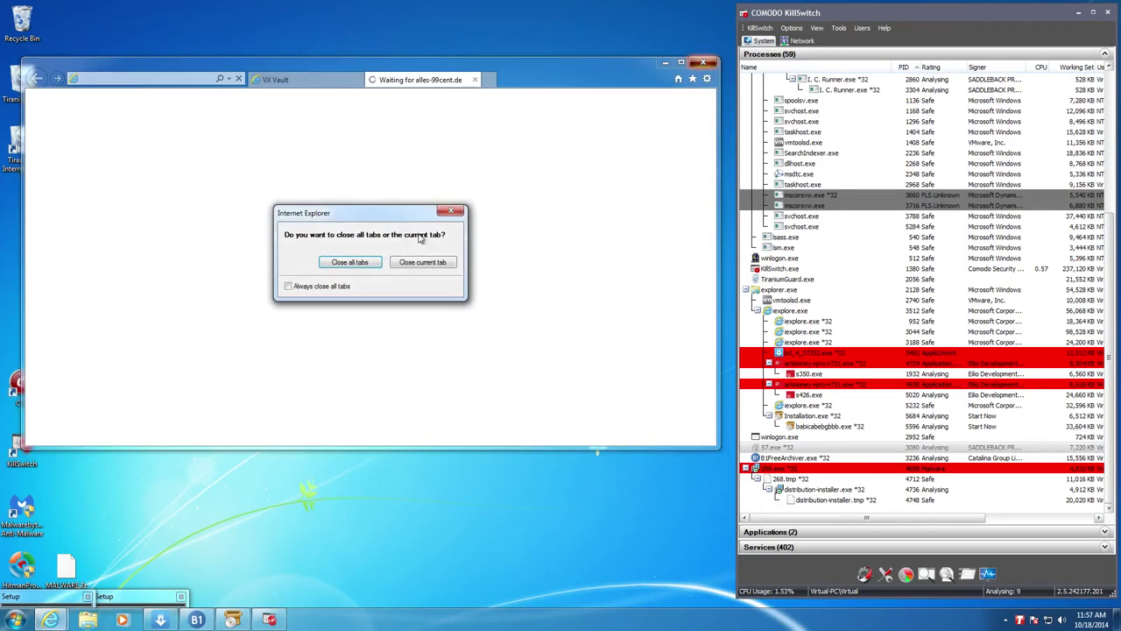
click(372, 259)
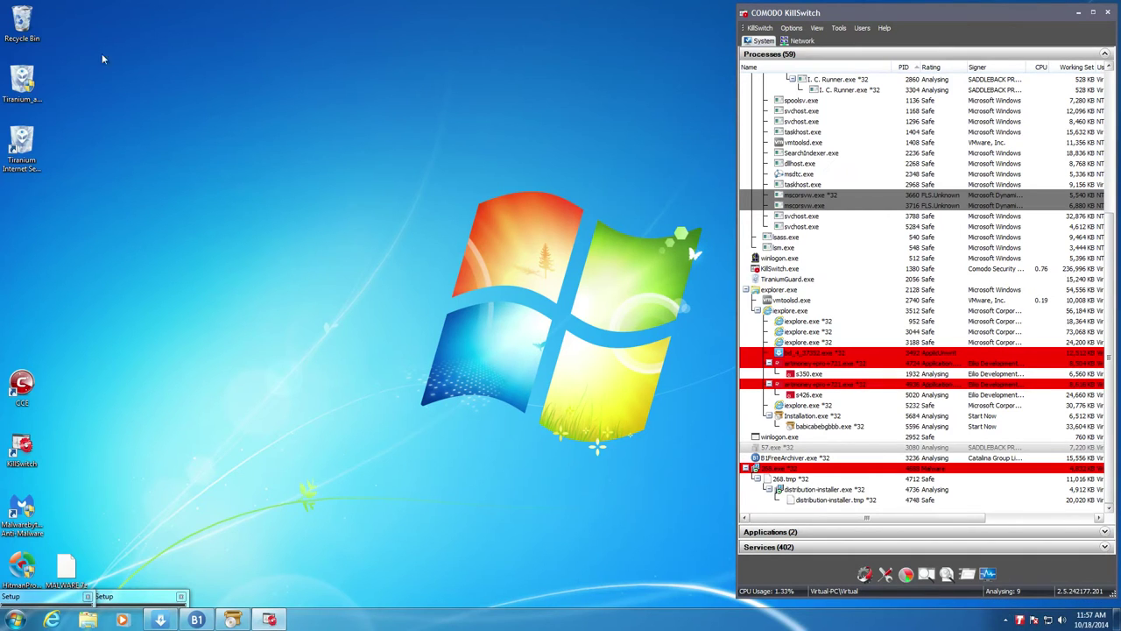
click(52, 619)
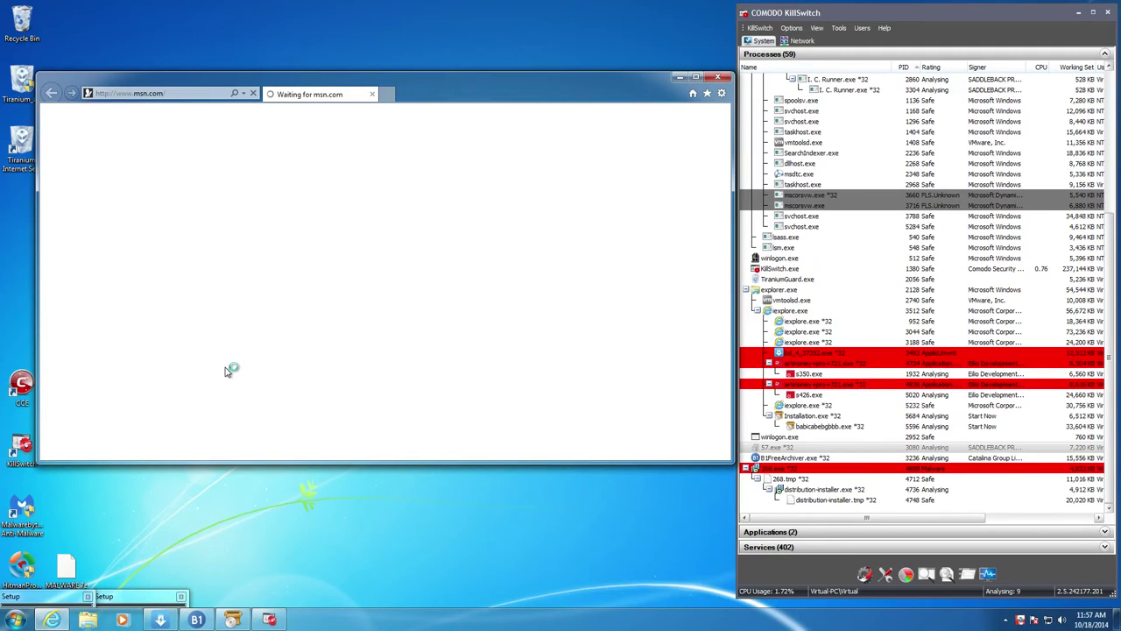
click(725, 78)
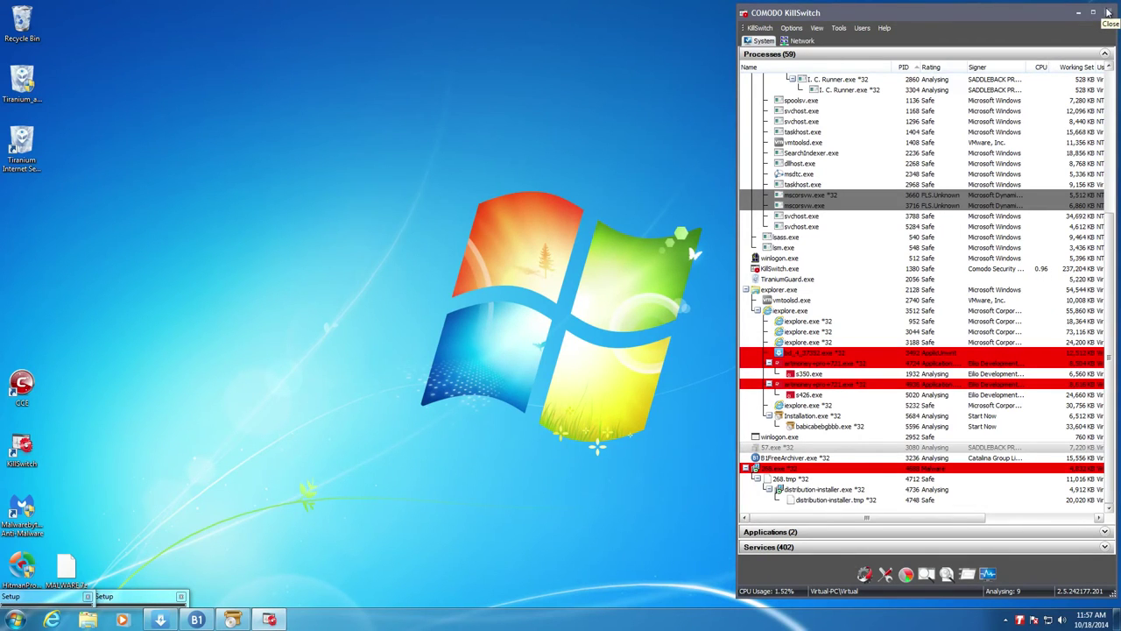
Close COMODO KillSwitch and restart Windows.
click(1108, 11)
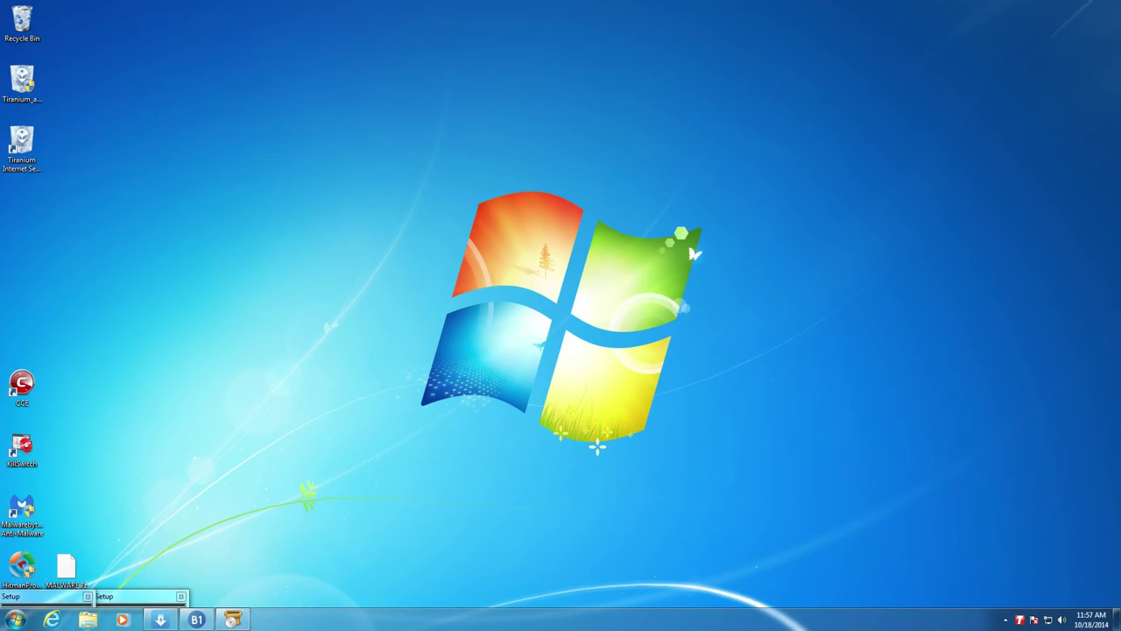
click(16, 619)
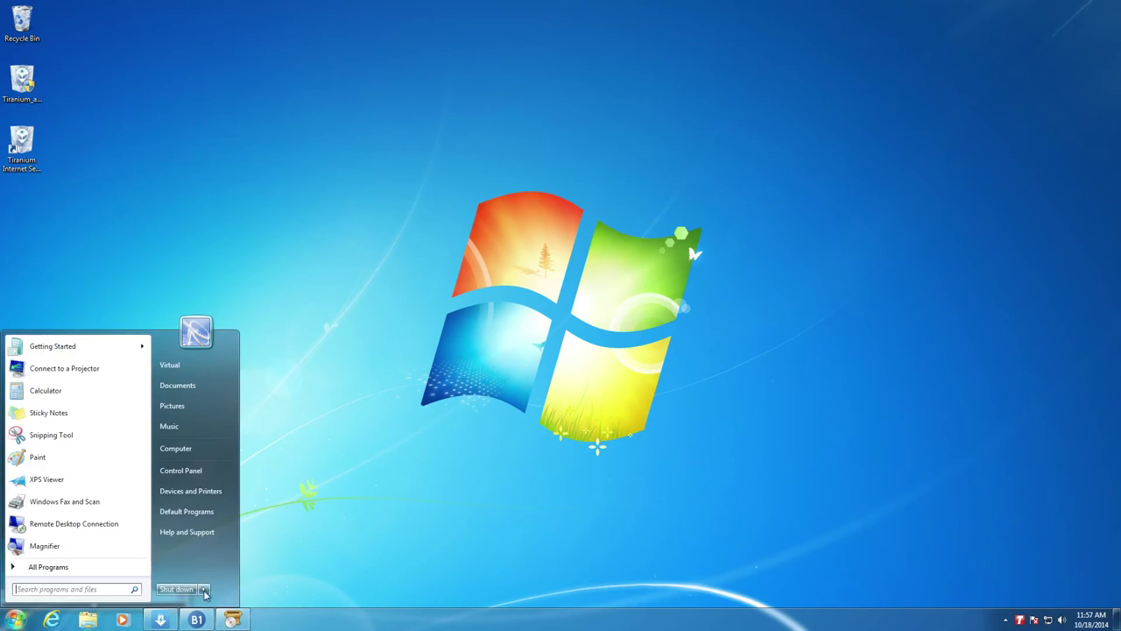
click(204, 589)
click(234, 573)
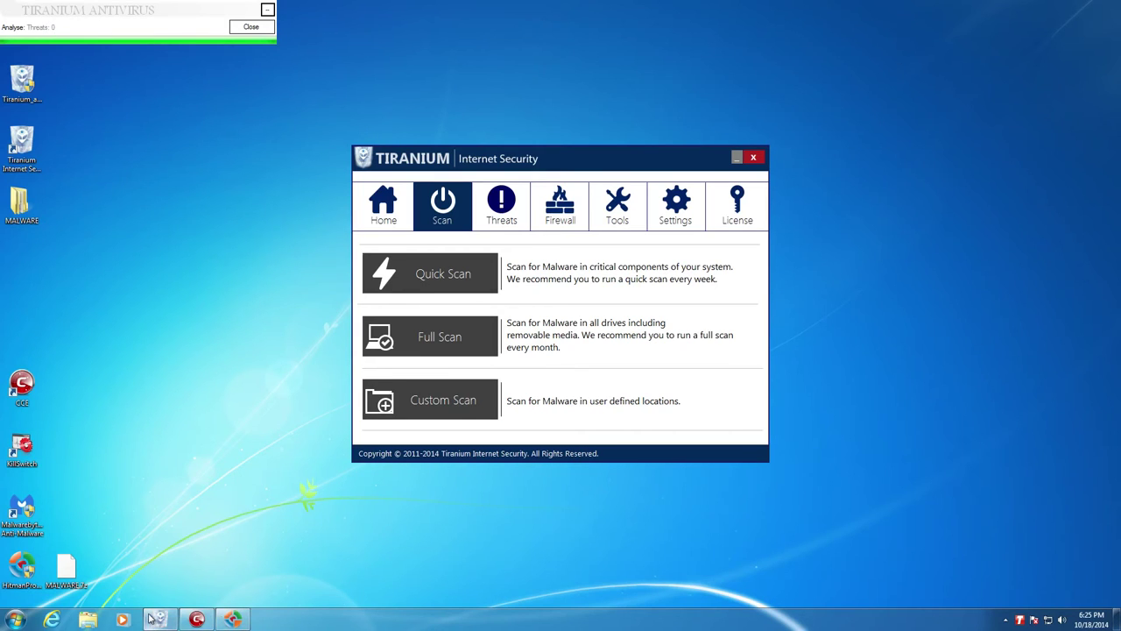
Examine the running processes from all users in Windows Task Manager, and close it.
right_click(340, 618)
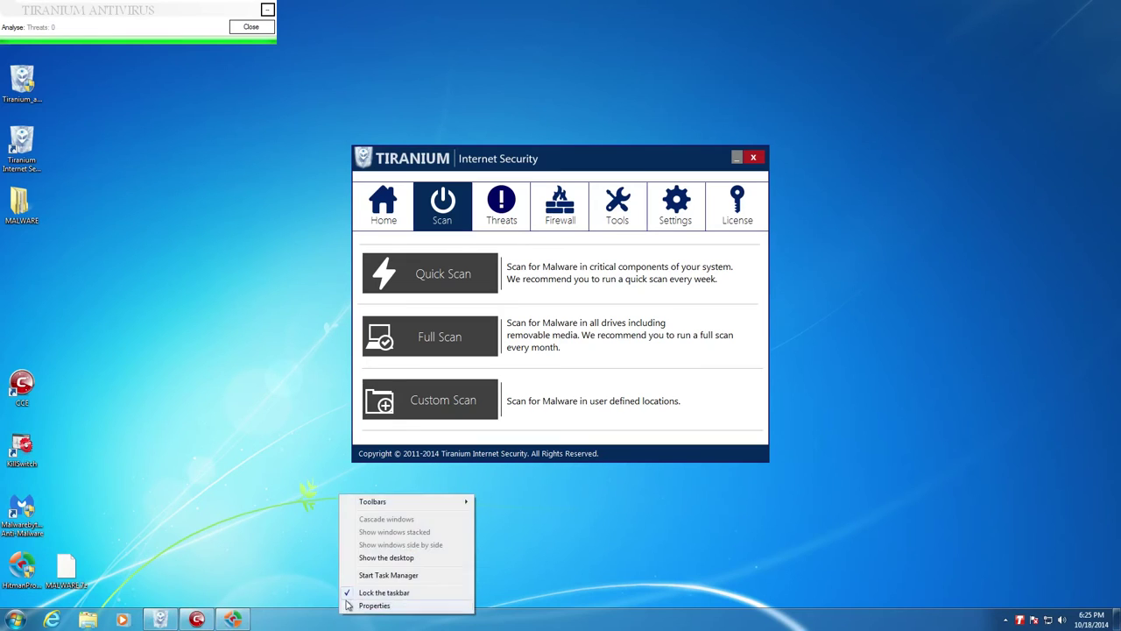
click(358, 576)
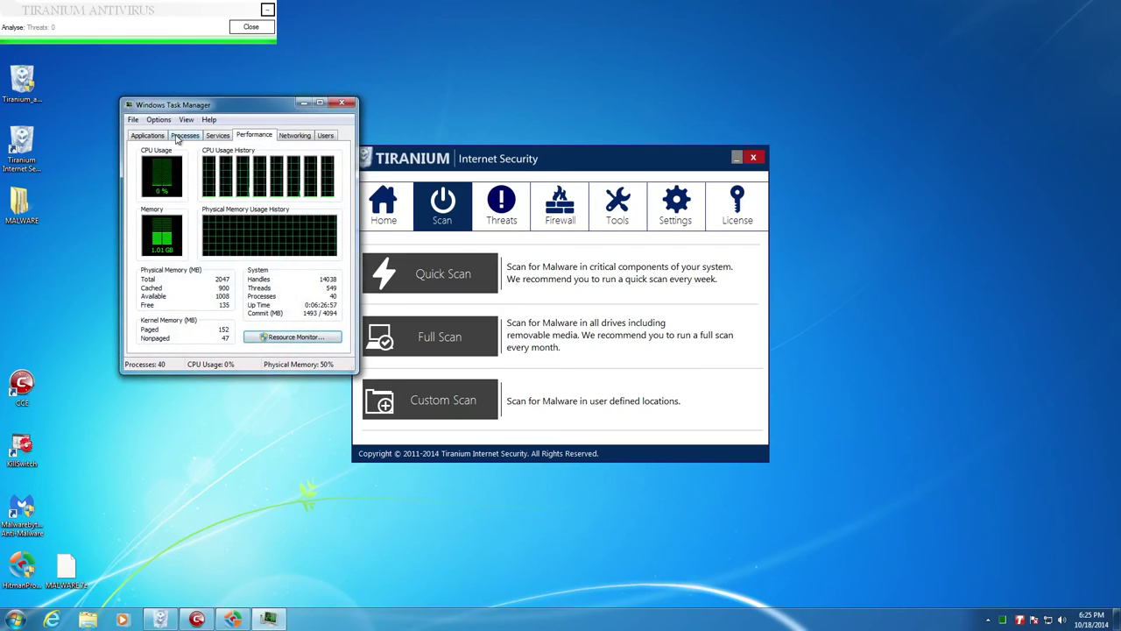
click(182, 136)
click(171, 344)
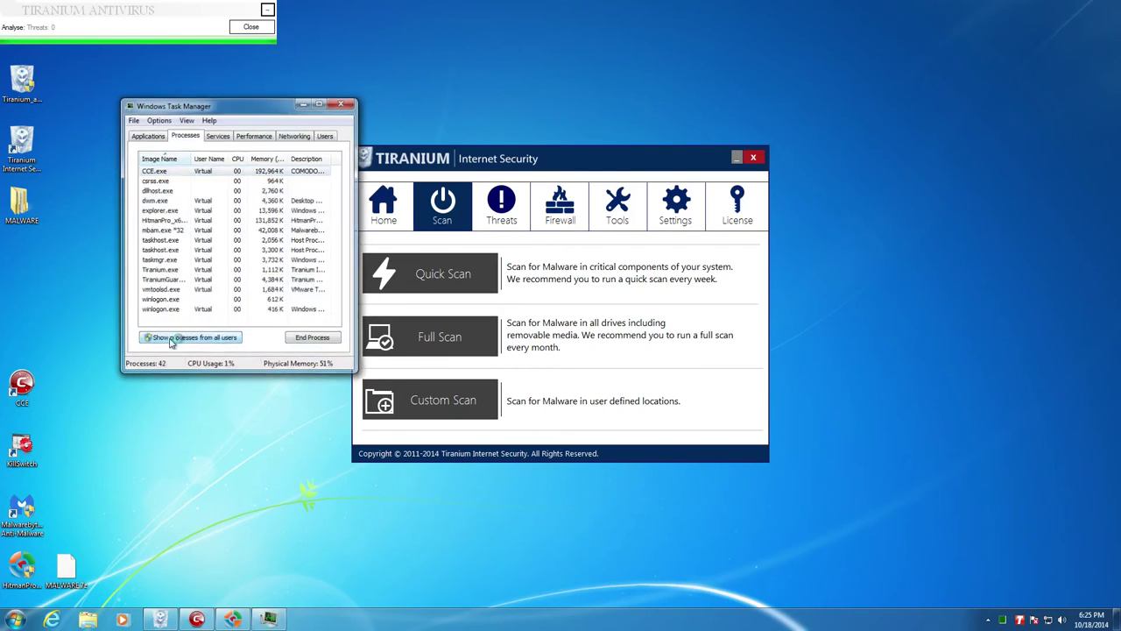
drag(338, 192, 332, 171)
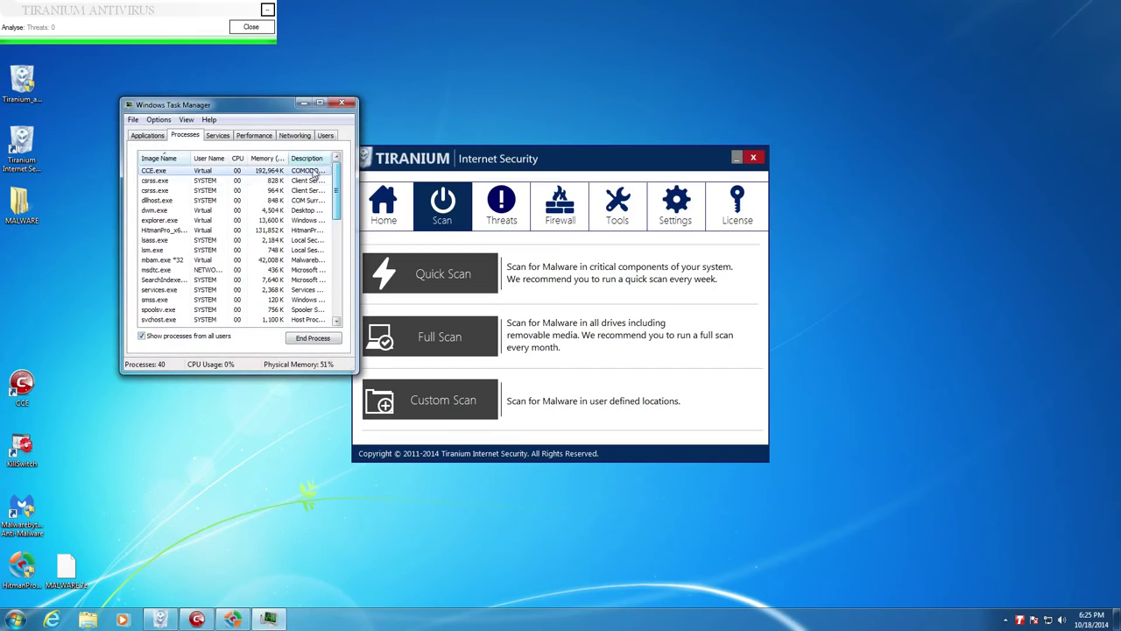
click(341, 103)
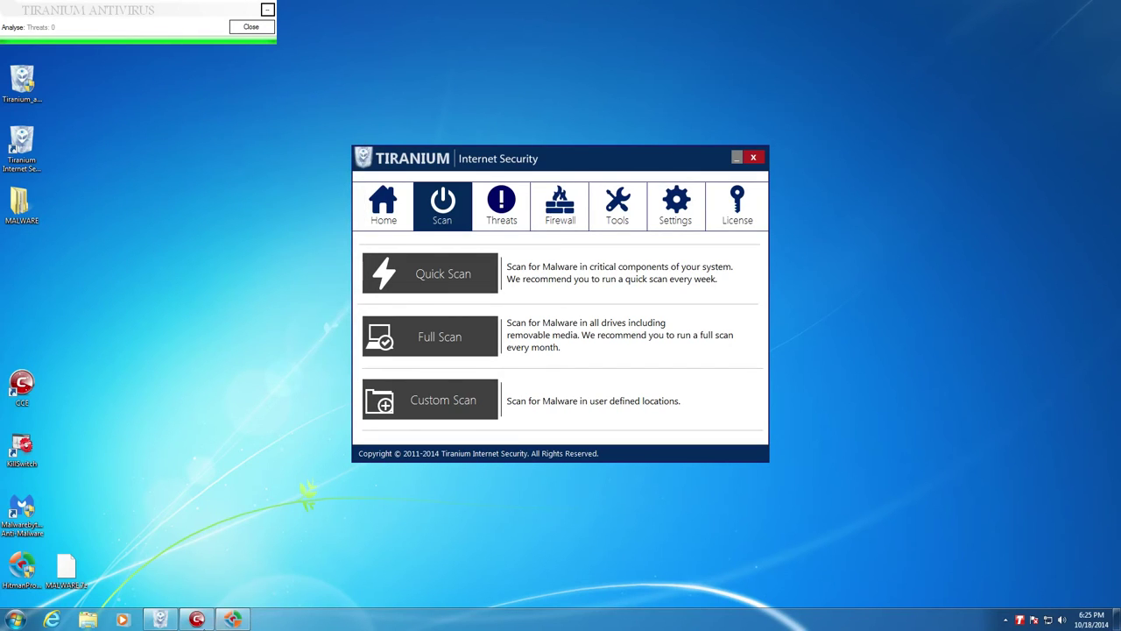
Review the threats in the COMODO Cleaning Essentials scan results, and minimize the window.
click(197, 620)
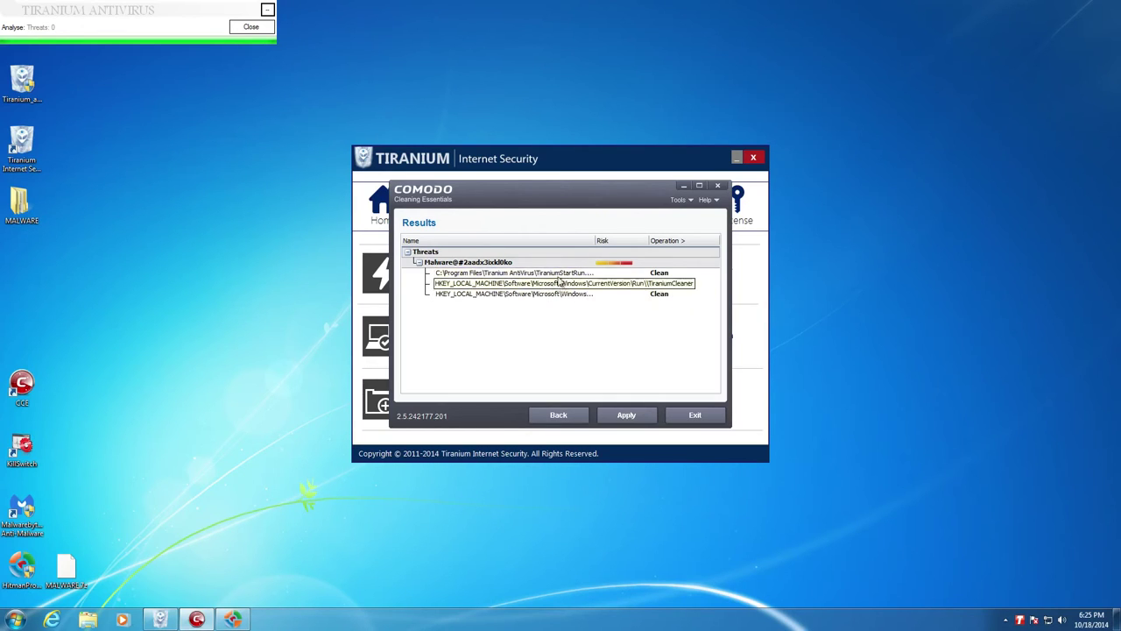
click(684, 187)
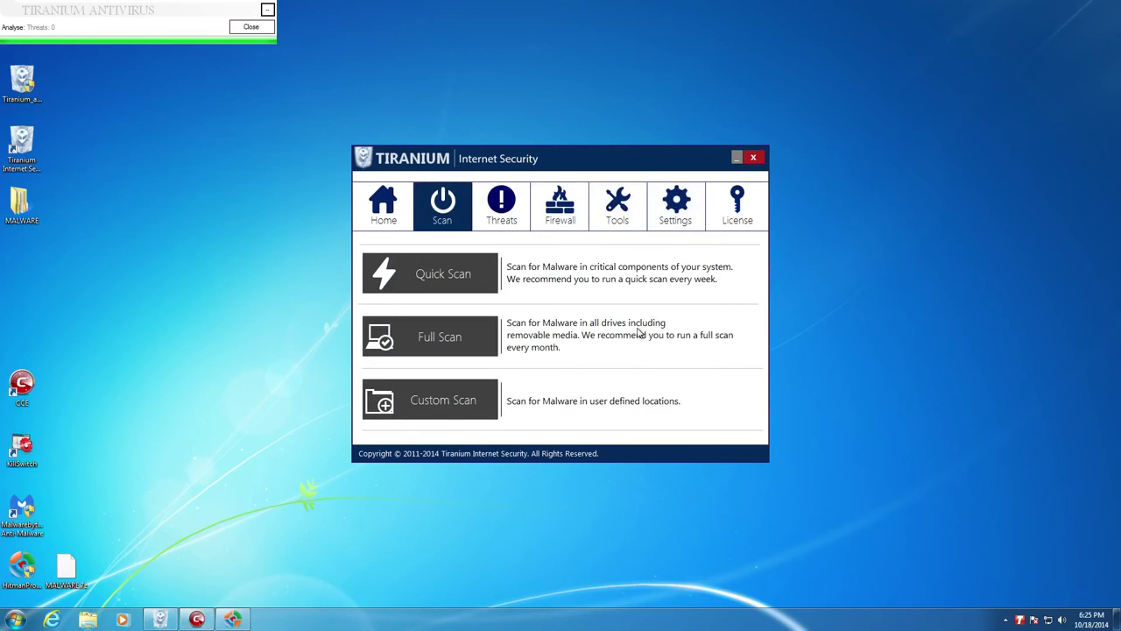
Open the Malwarebytes Anti-Malware scan results, enlarge the window, and examine the detected items and their locations through to the end of the list.
click(1006, 619)
double_click(1022, 542)
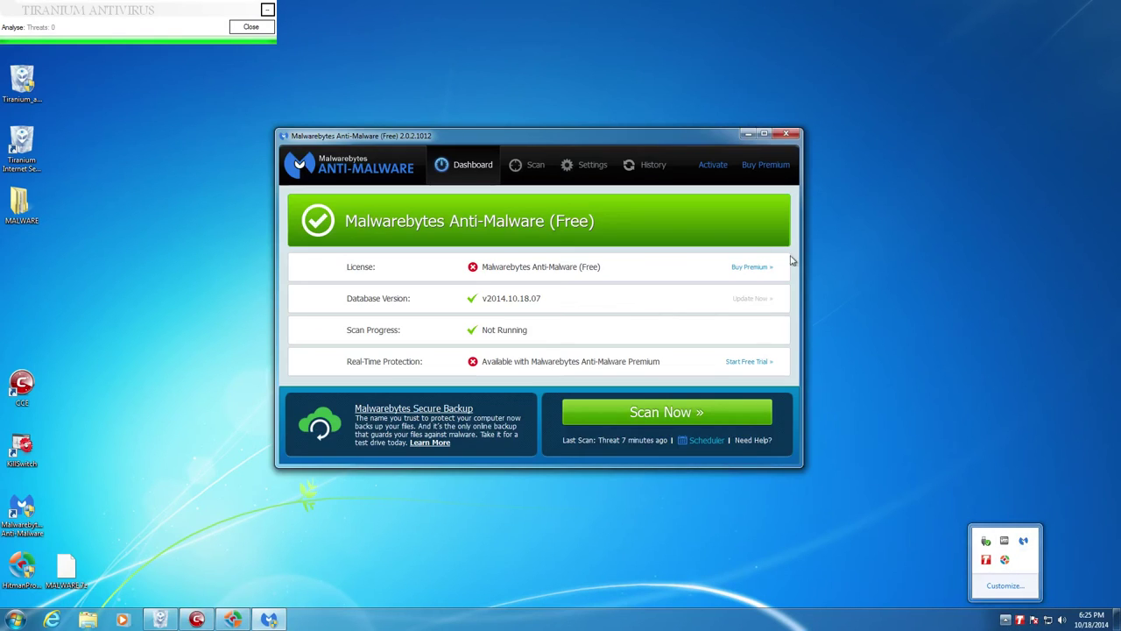
click(530, 165)
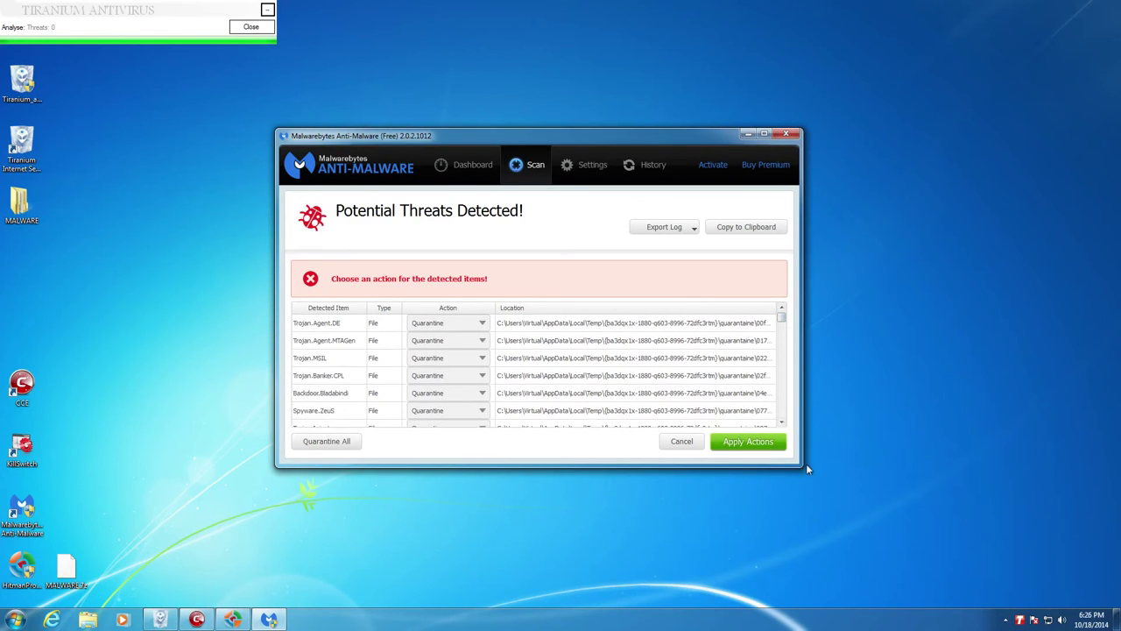
drag(800, 468, 1060, 536)
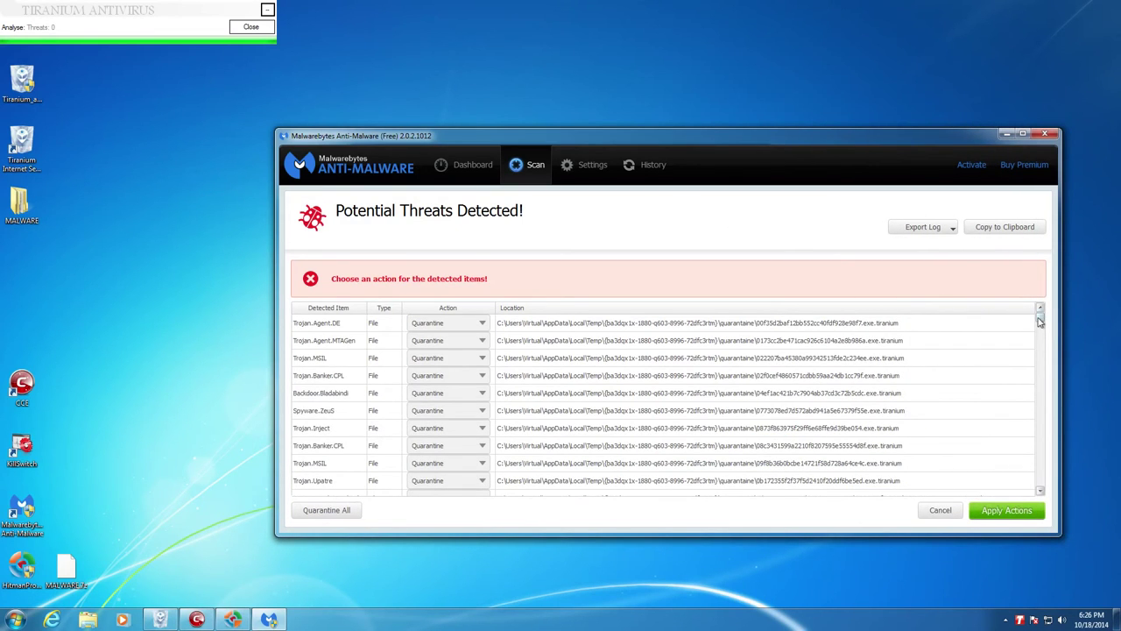
drag(876, 146, 774, 126)
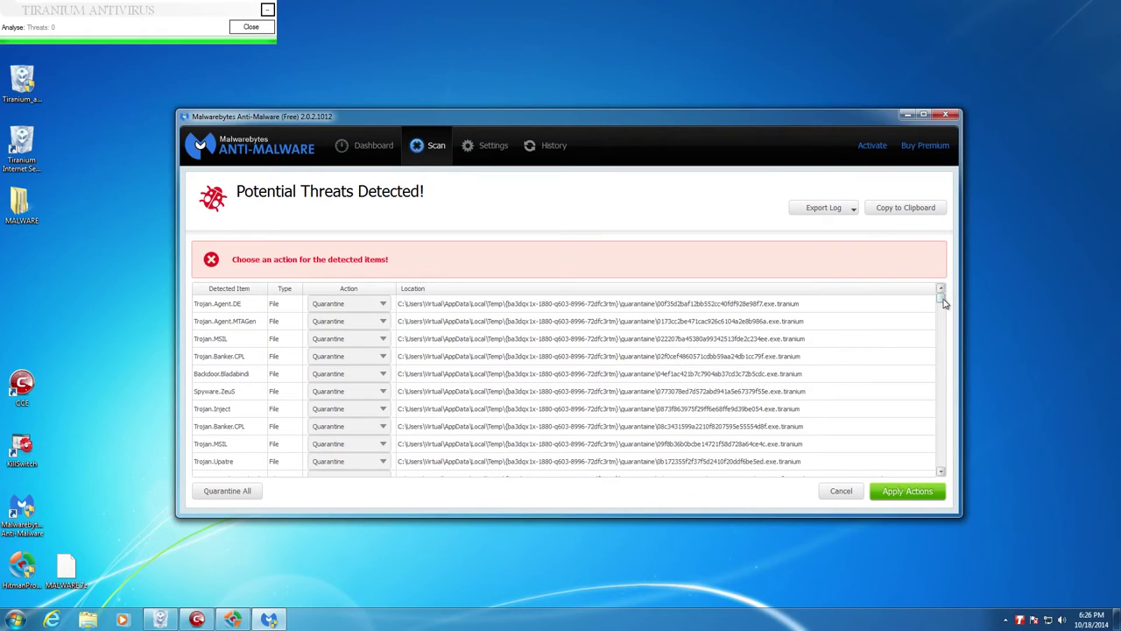
drag(944, 302, 936, 308)
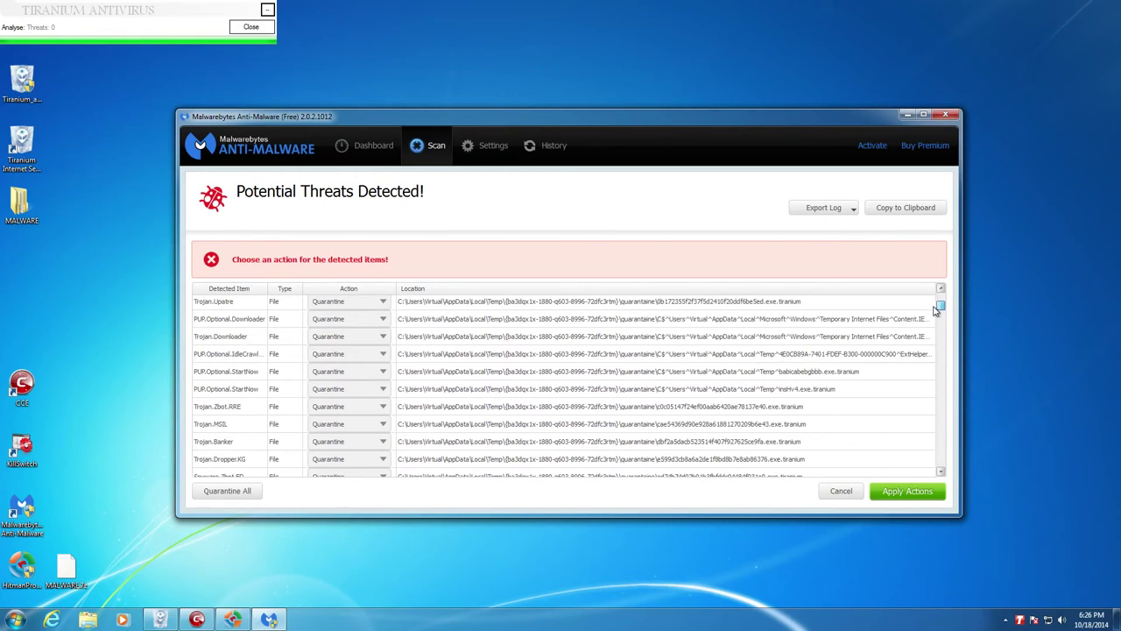
drag(936, 308, 944, 475)
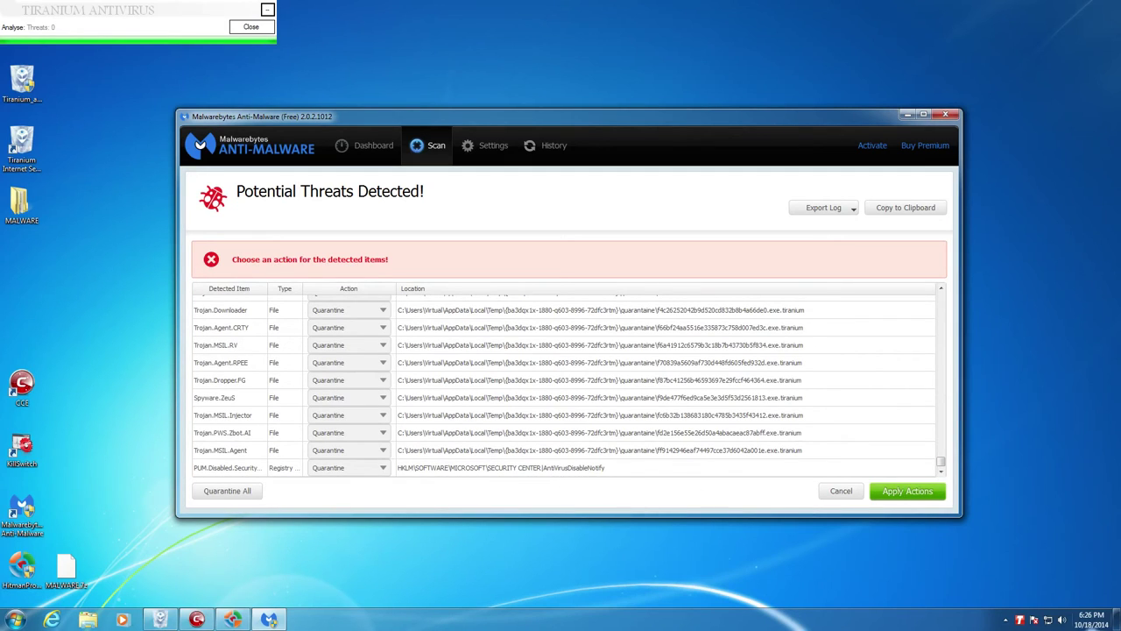
Check the security messages in the Windows Action Center, and close it.
click(1006, 619)
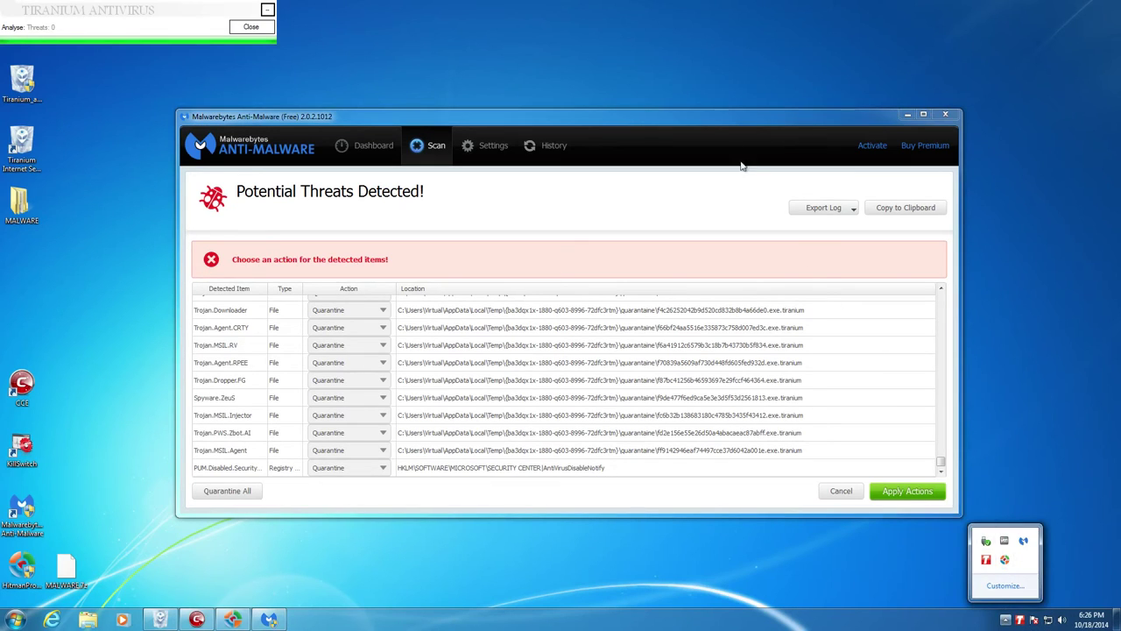
click(728, 122)
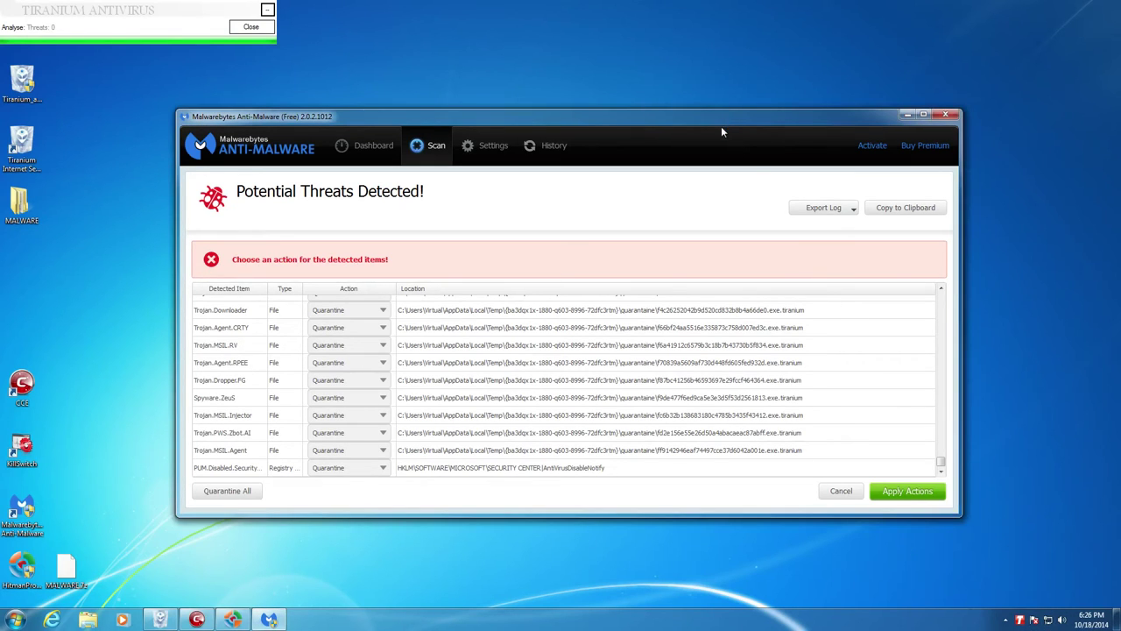
click(1033, 620)
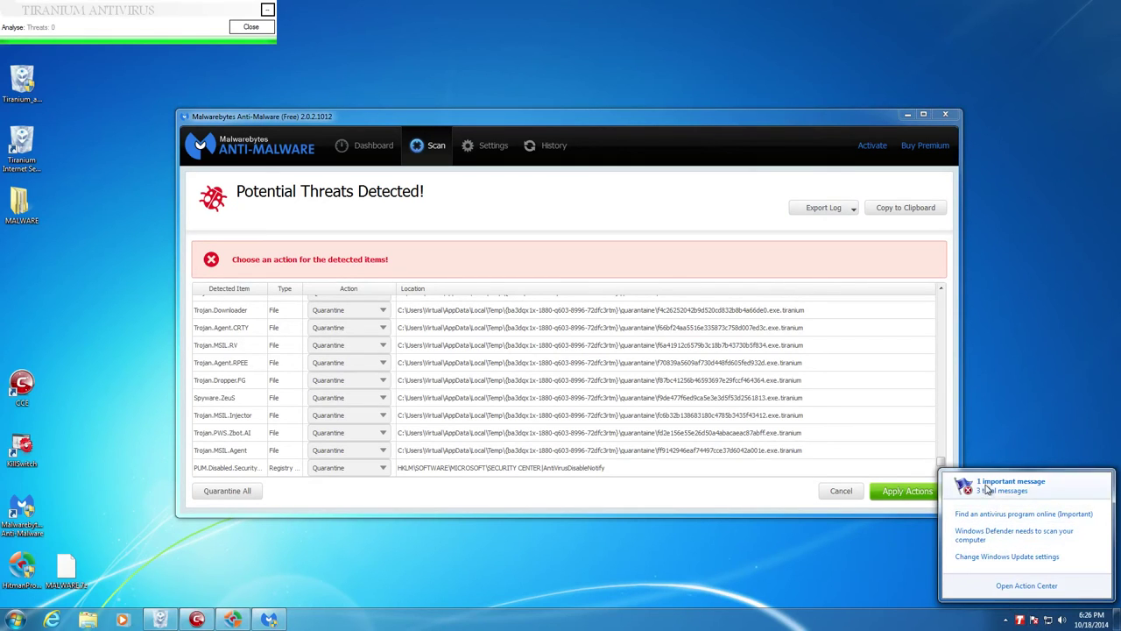
click(1026, 585)
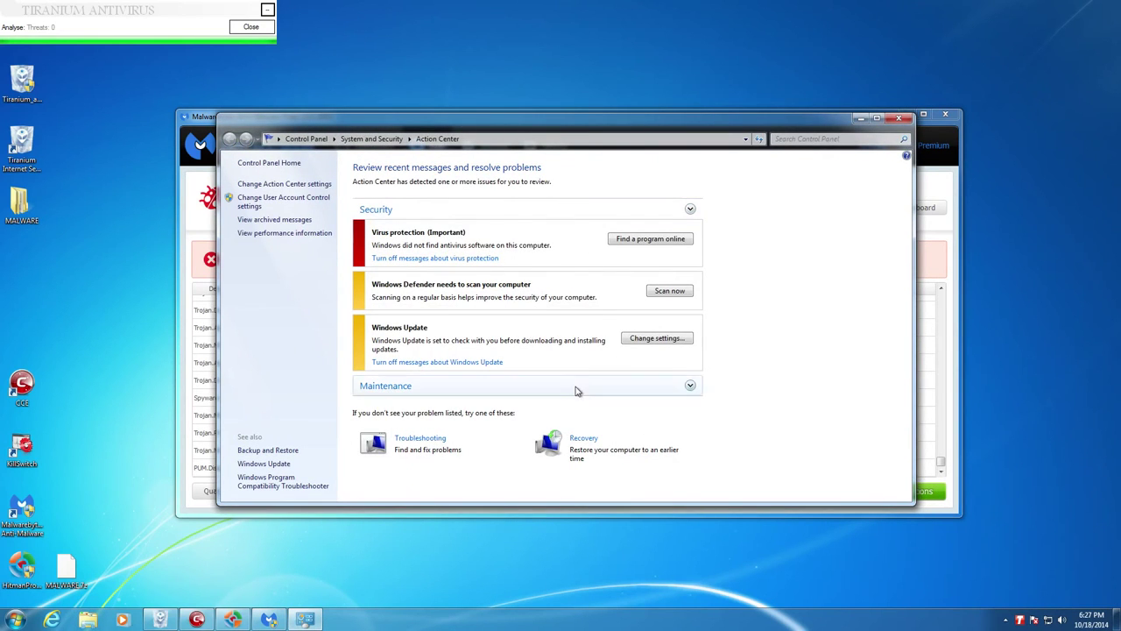
click(898, 118)
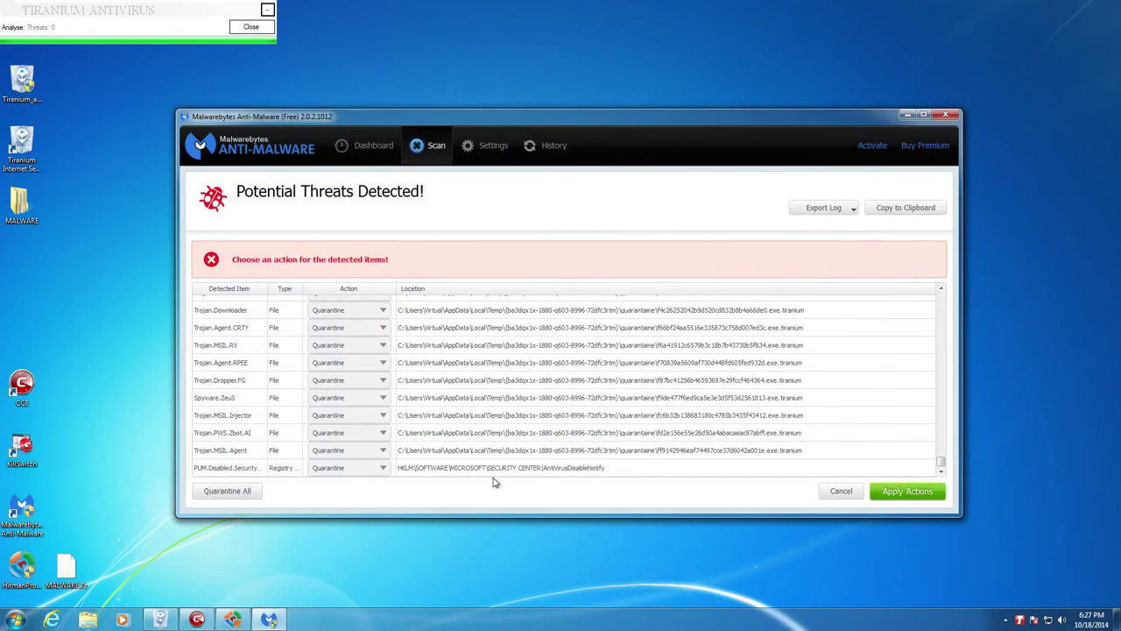
Recheck the last detected items in the Malwarebytes results, and close the window.
scroll(940, 461, up, 2)
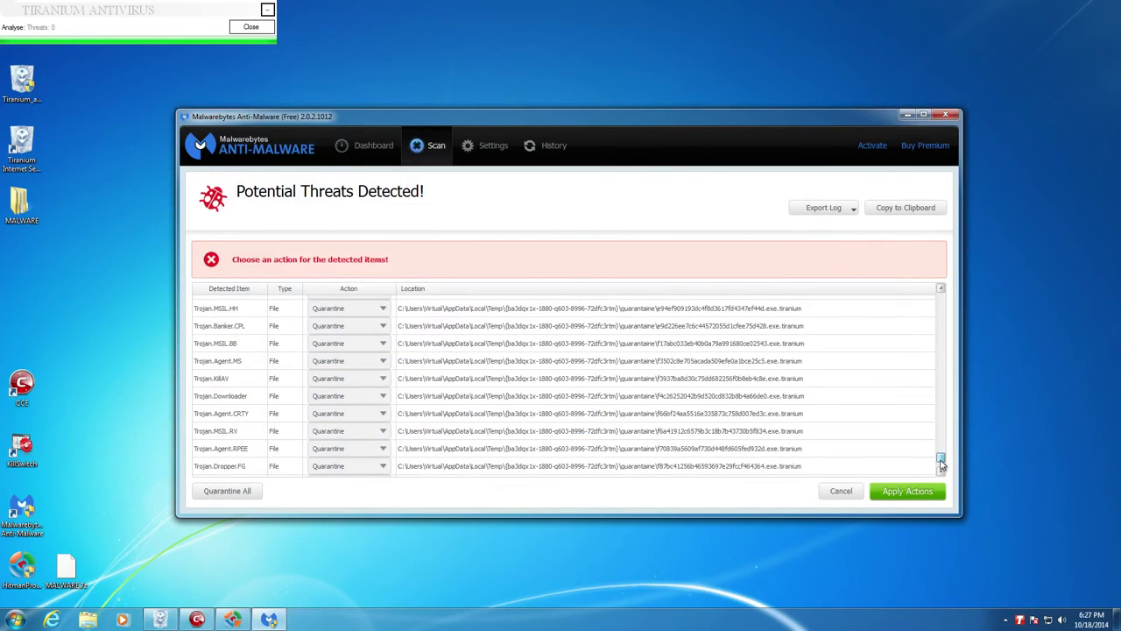
scroll(940, 464, down, 2)
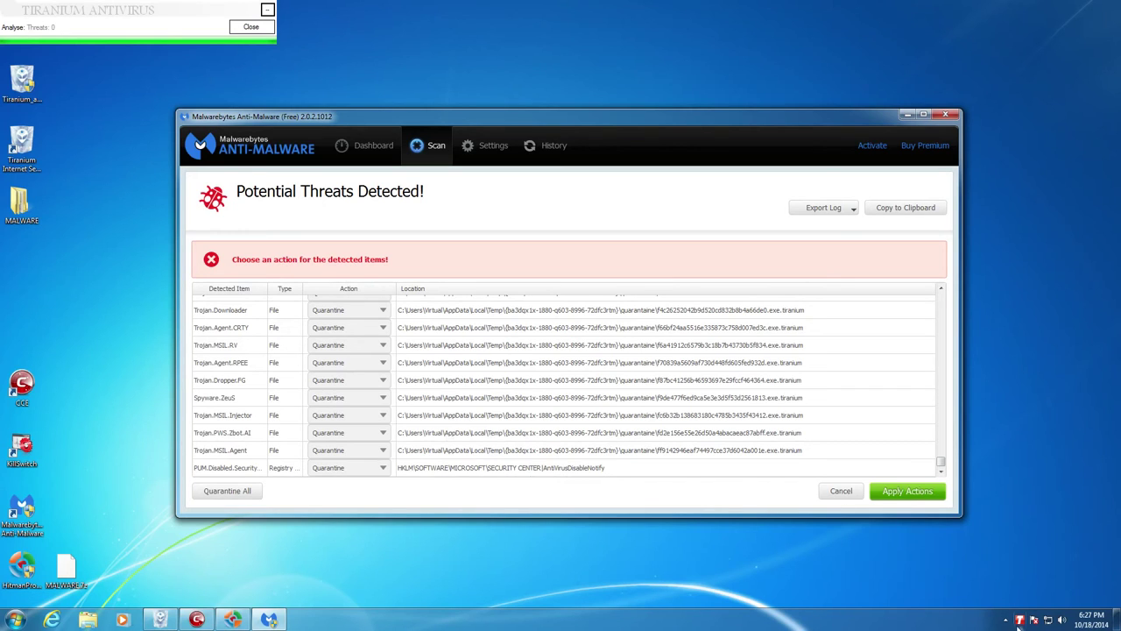
click(946, 115)
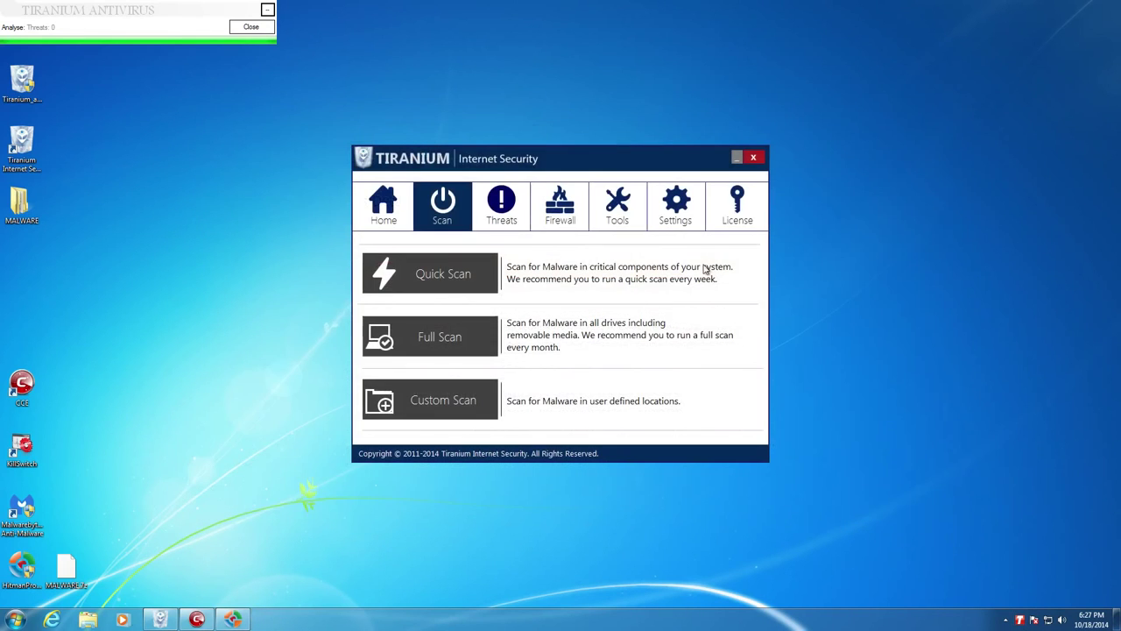
Open the HitmanPro scan results, and examine the detection details of eDealsInstaller-Distribution[1].exe and InternetExplorer+4.exe.
click(233, 618)
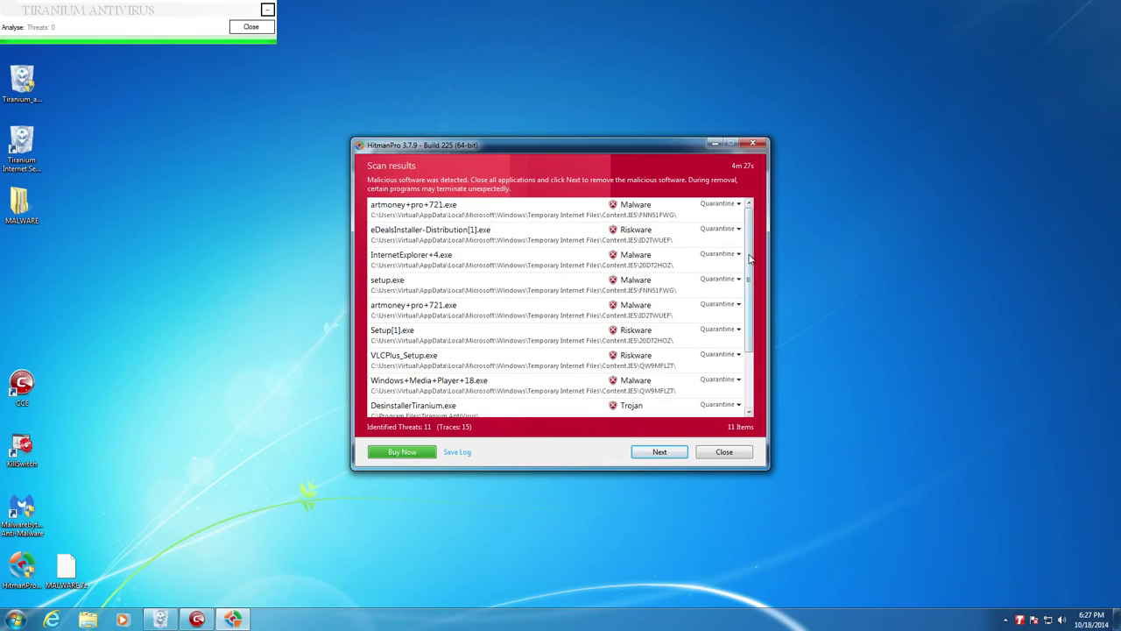
mouse_move(749, 258)
mouse_down()
mouse_move(748, 285)
mouse_move(749, 254)
mouse_up()
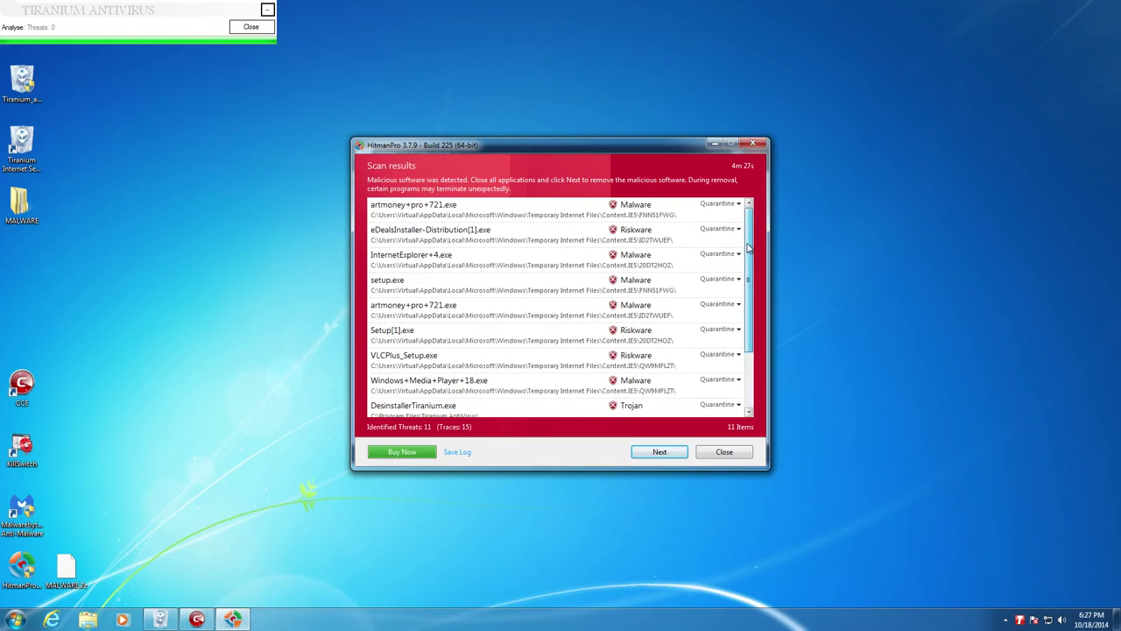
click(492, 217)
click(478, 236)
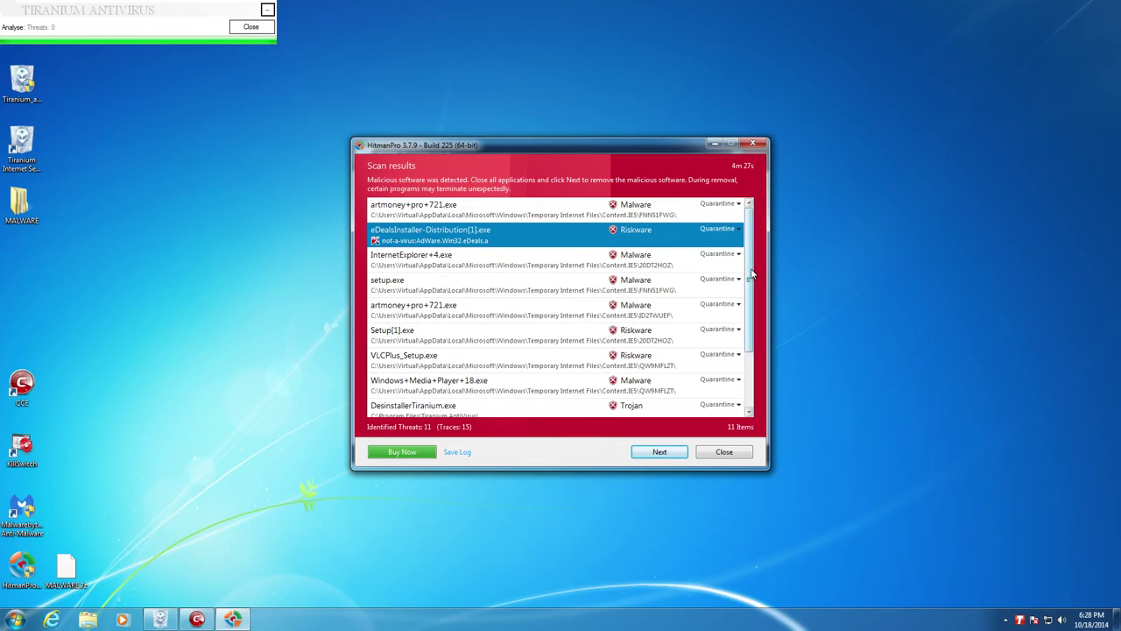
mouse_move(751, 277)
mouse_down()
mouse_move(748, 302)
mouse_move(746, 267)
mouse_up()
mouse_move(746, 266)
mouse_down()
mouse_move(747, 338)
mouse_move(748, 249)
mouse_up()
click(644, 254)
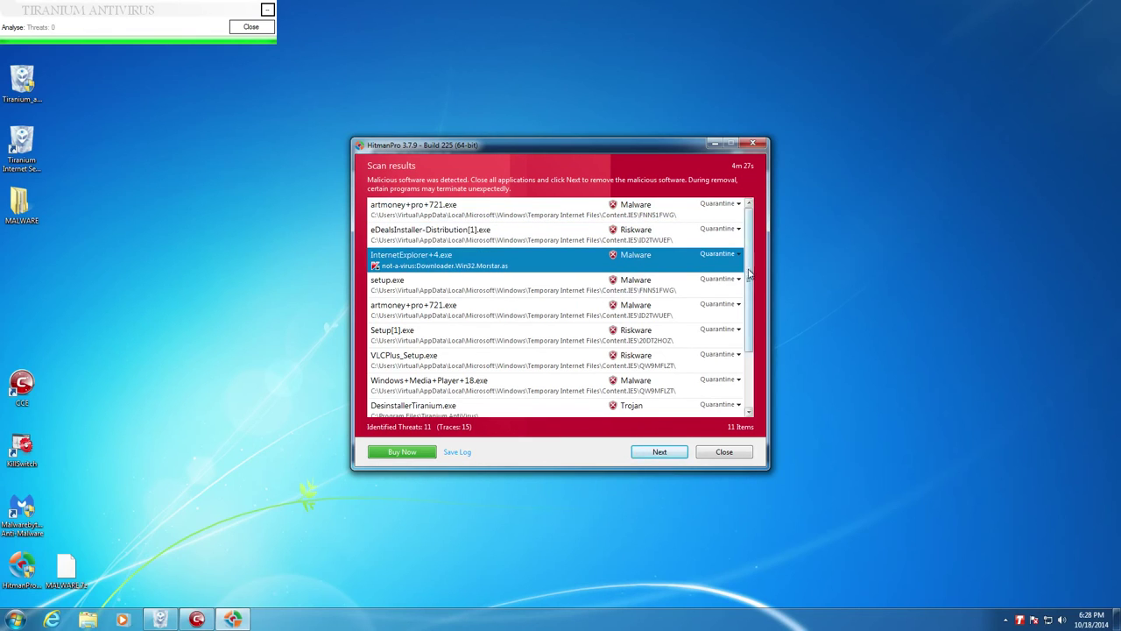
mouse_move(747, 272)
mouse_down()
mouse_move(746, 307)
mouse_move(746, 272)
mouse_up()
Compare the detection names of DesinstallerTiranium.exe, TiraniumRedAlert.exe and TiraniumStartRun.exe at the end of the results, and close HitmanPro.
drag(749, 273, 749, 343)
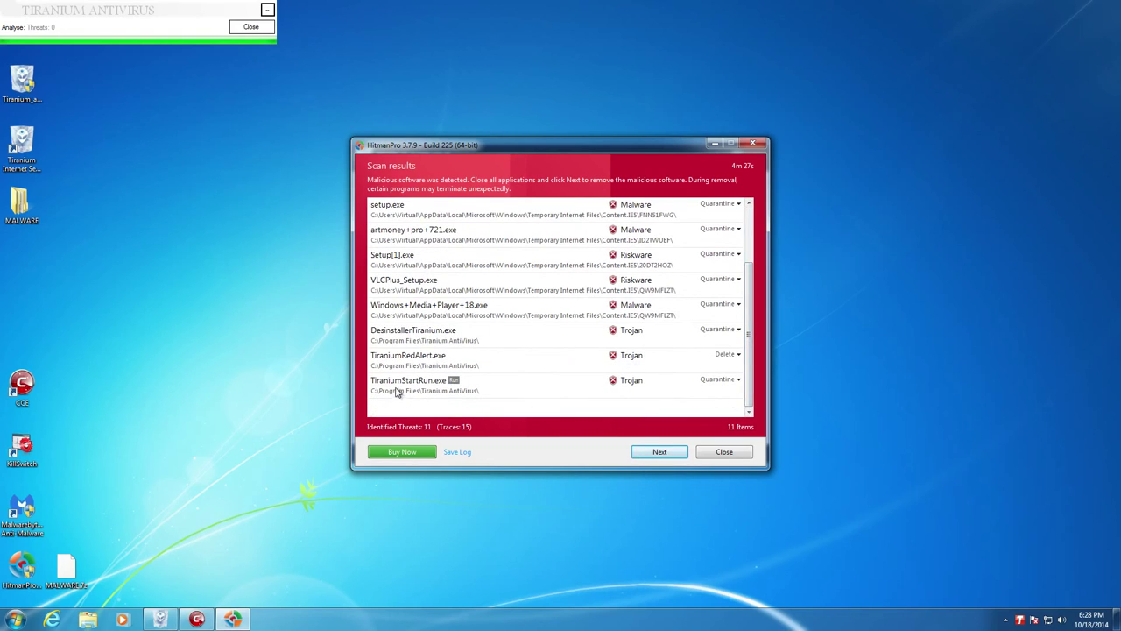
click(421, 345)
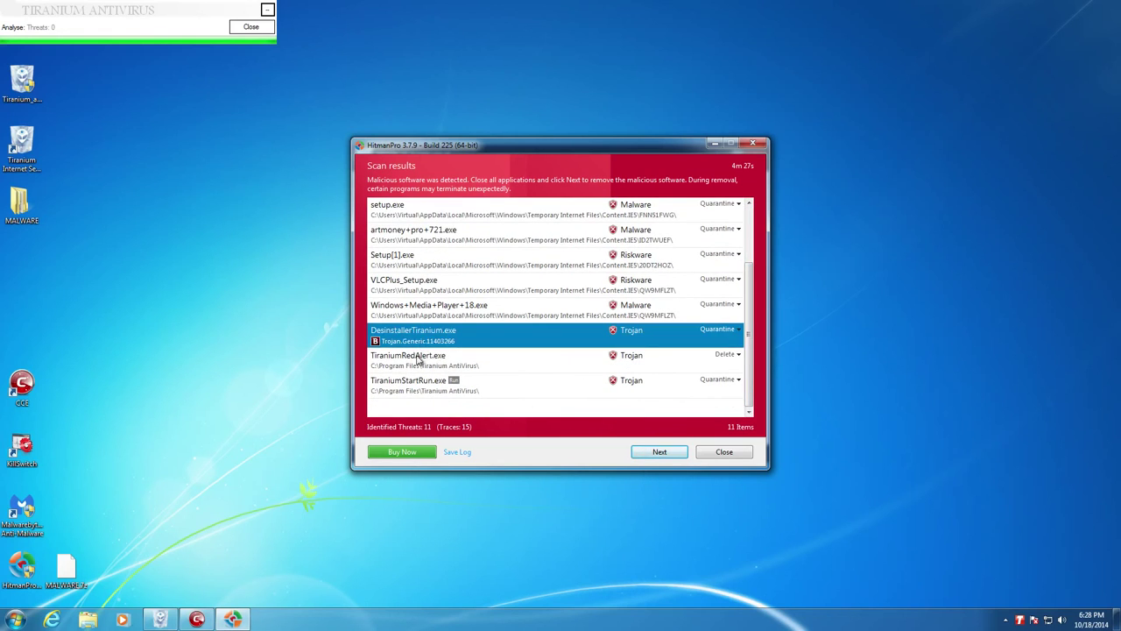
click(419, 359)
click(416, 381)
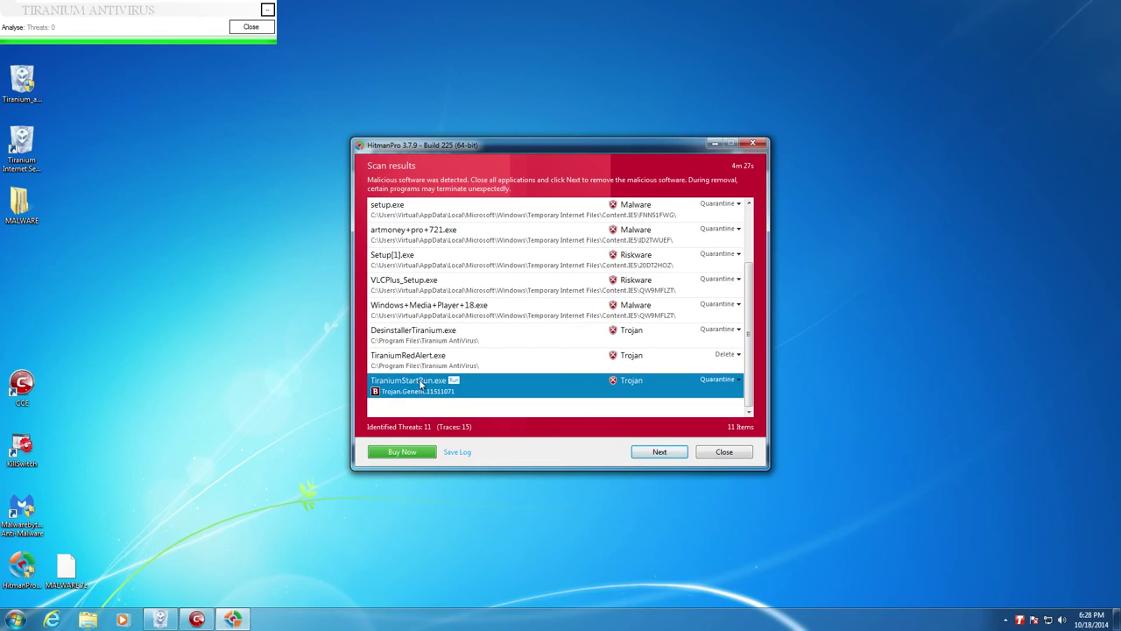
click(441, 363)
click(435, 342)
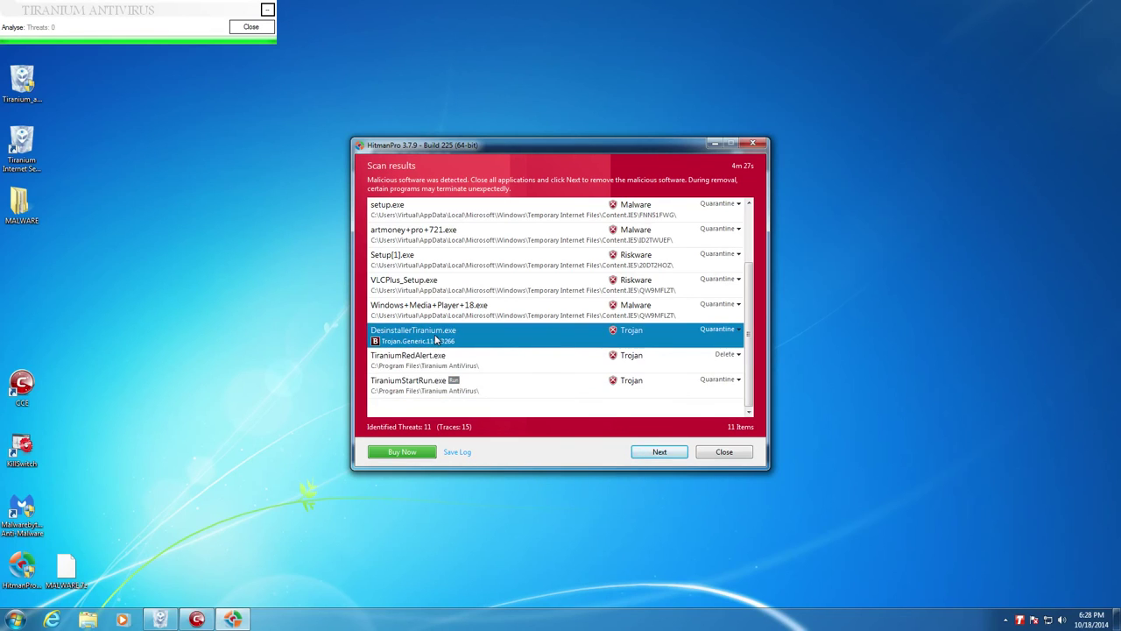
click(418, 368)
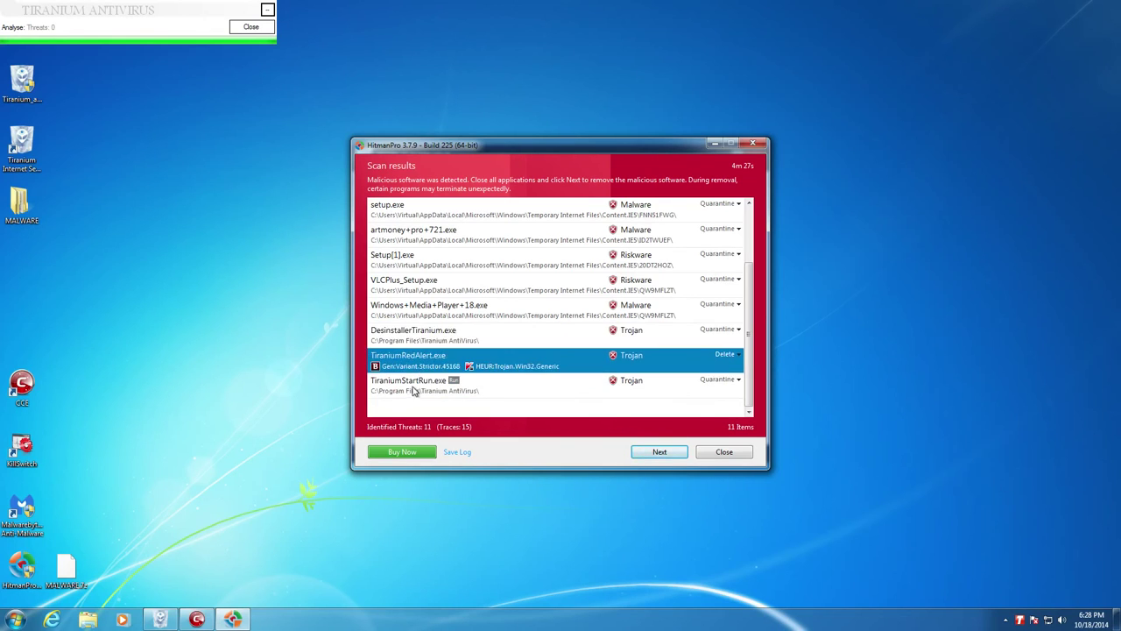
click(415, 391)
click(420, 371)
click(422, 339)
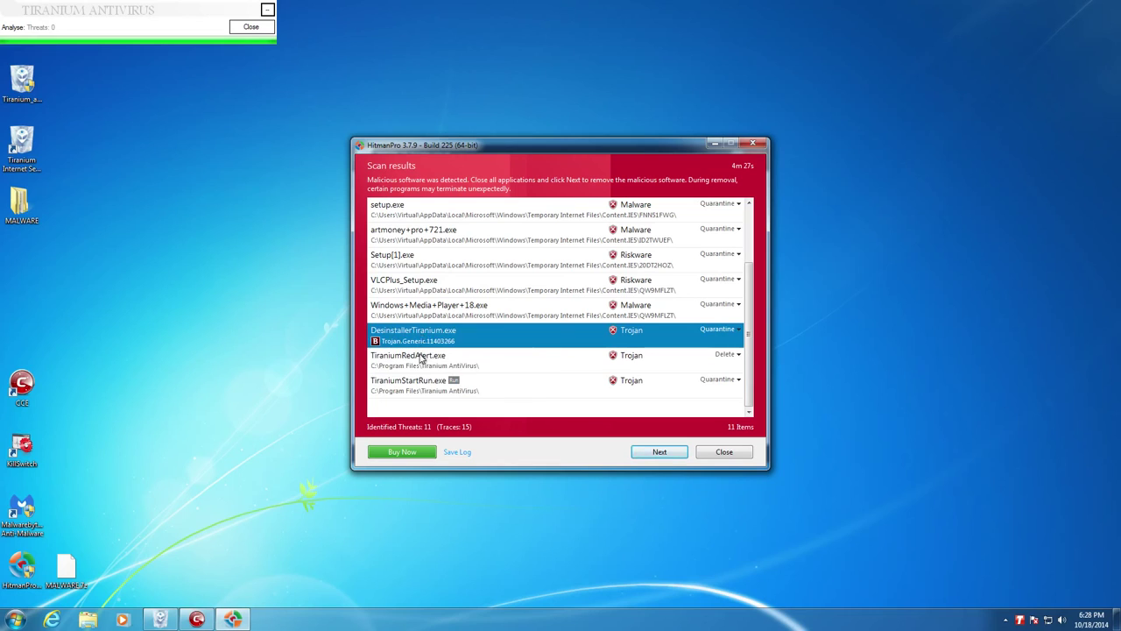
click(423, 357)
click(419, 383)
click(424, 366)
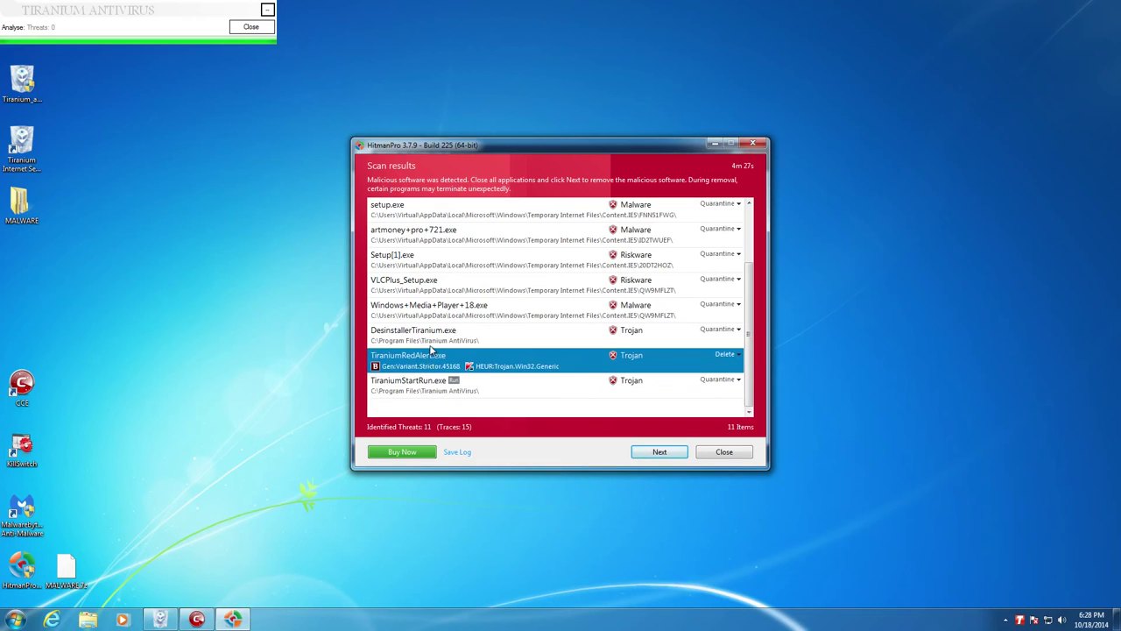
click(431, 344)
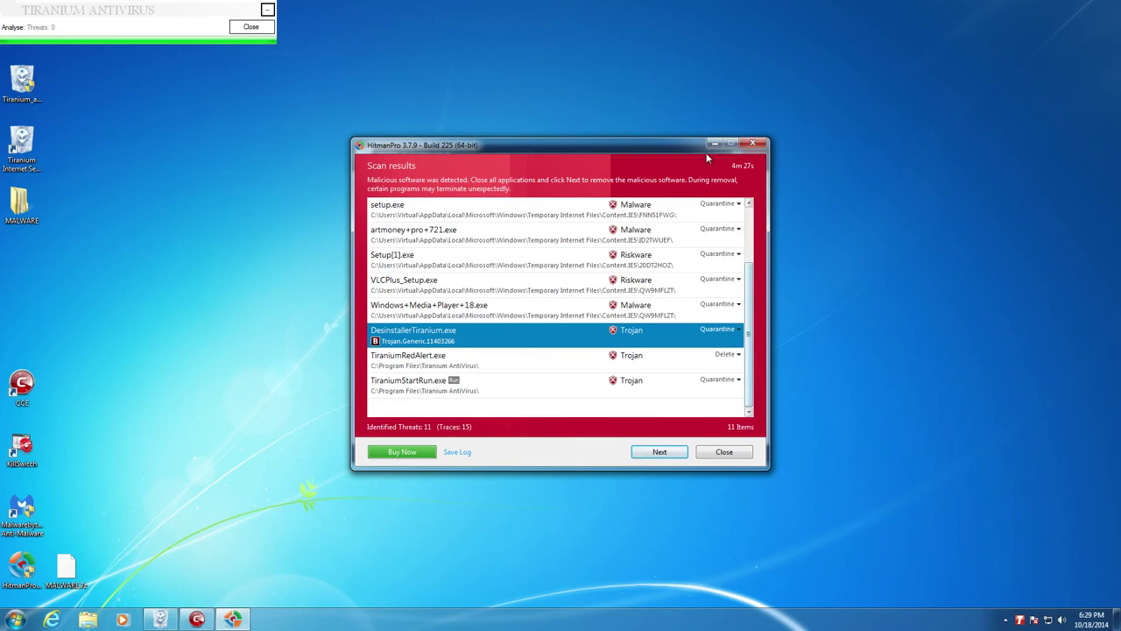
click(751, 144)
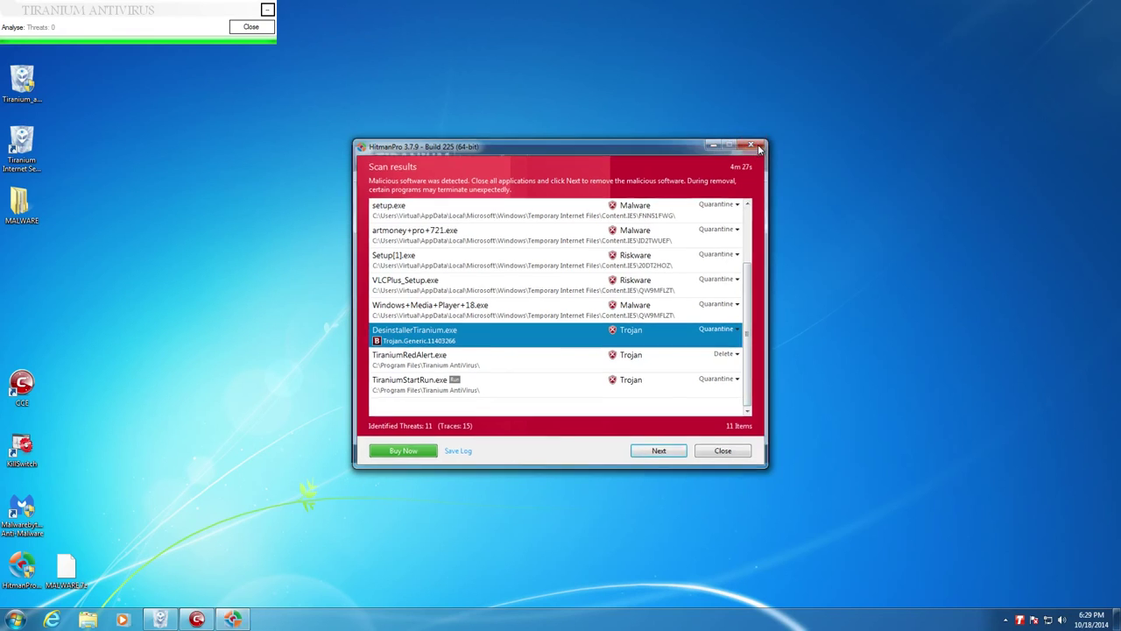
Show Tiranium's Home status page, and open the MALWARE subfolder inside the desktop MALWARE folder to check for remaining samples.
click(385, 206)
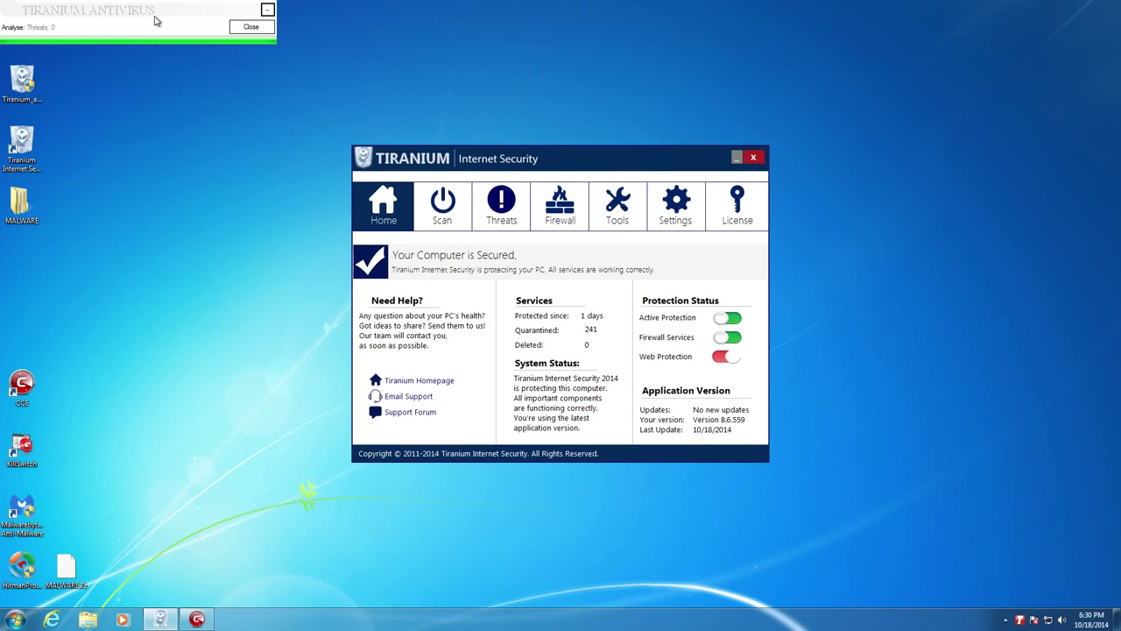
click(35, 209)
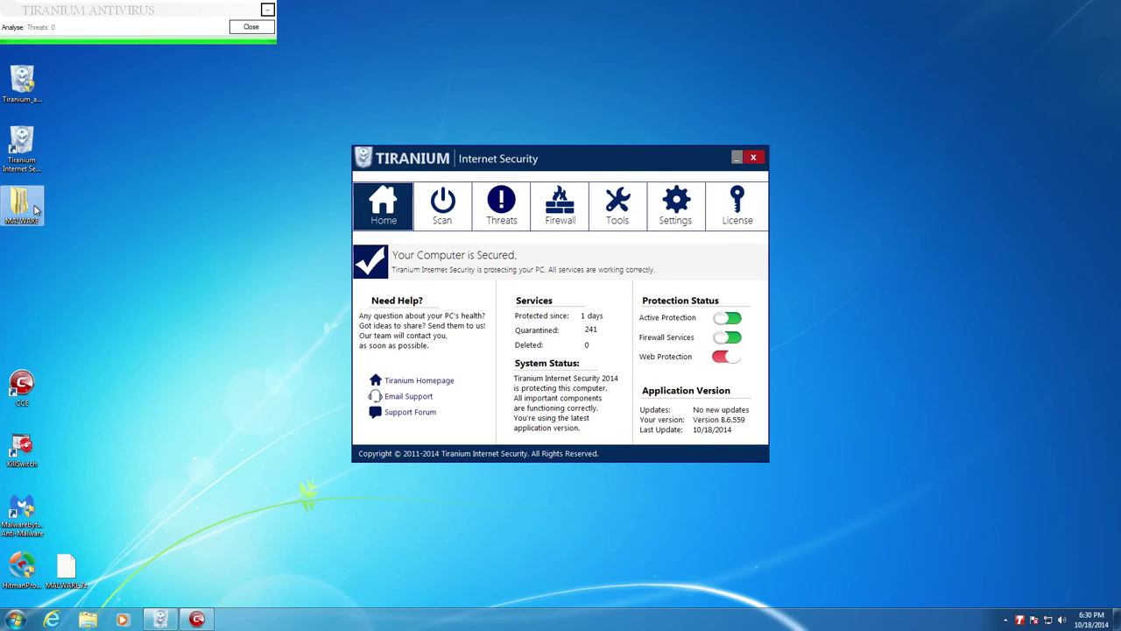
double_click(35, 208)
double_click(268, 172)
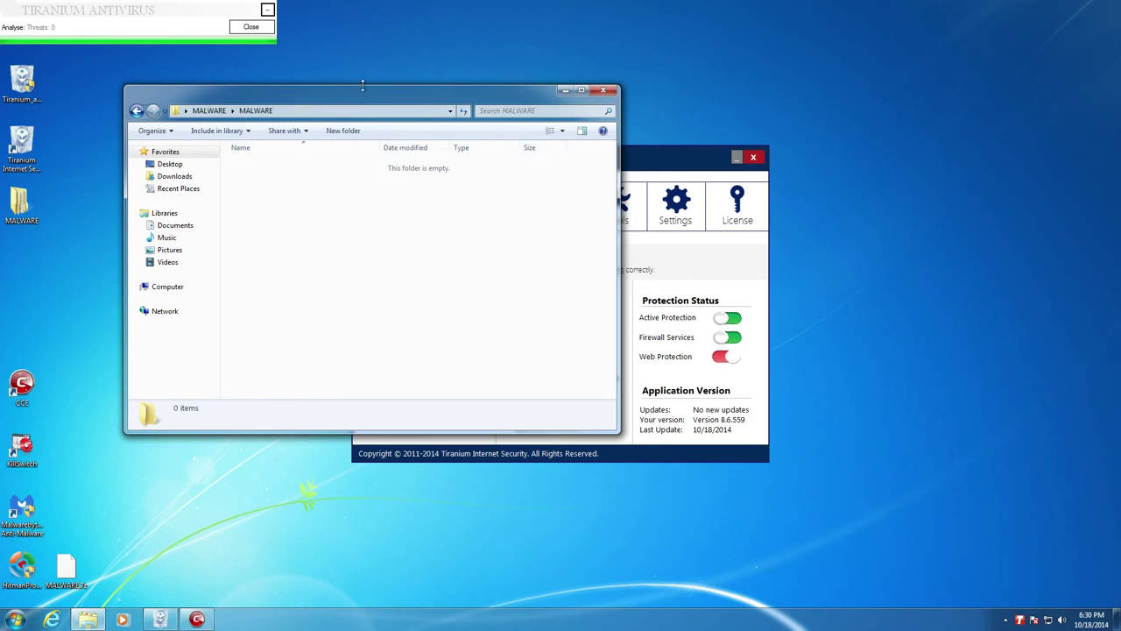
drag(357, 91, 328, 85)
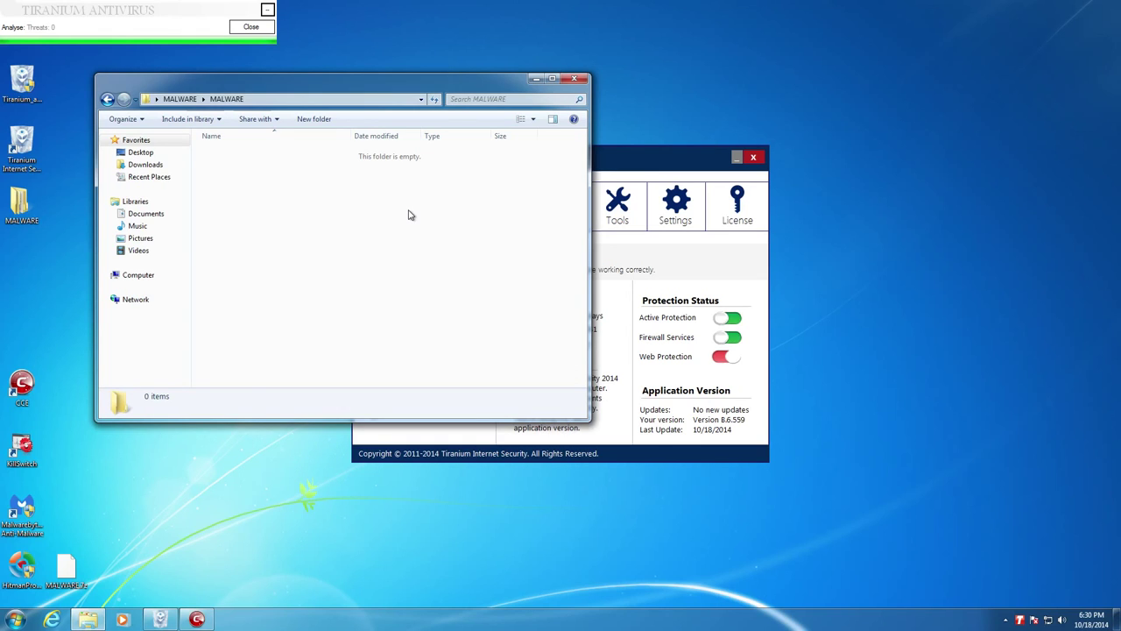
drag(443, 80, 419, 78)
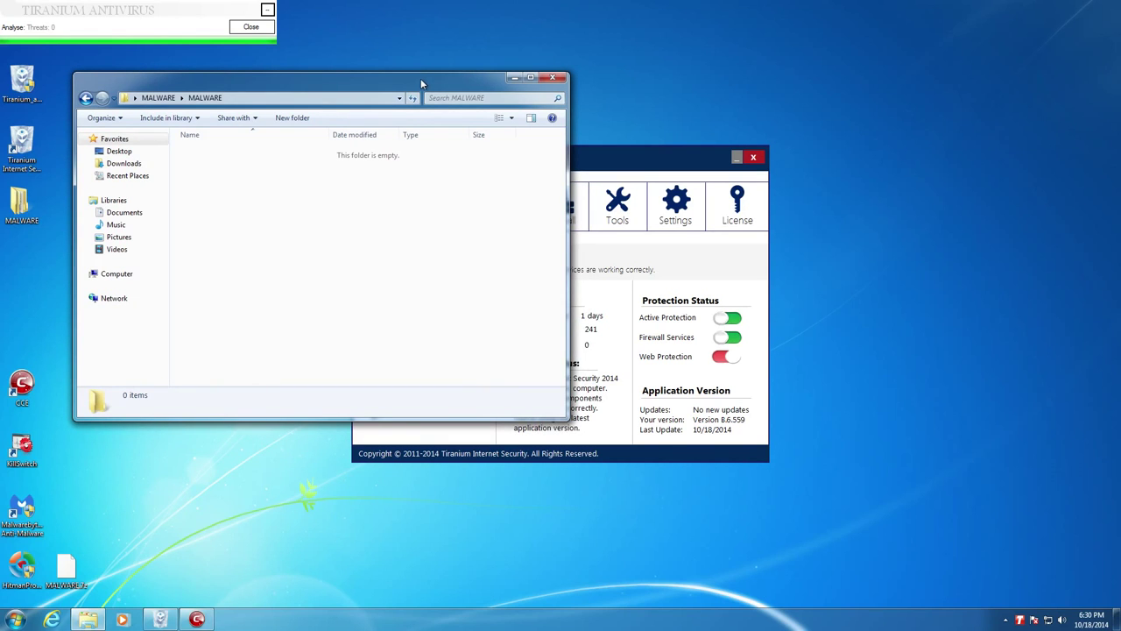
drag(420, 78, 388, 70)
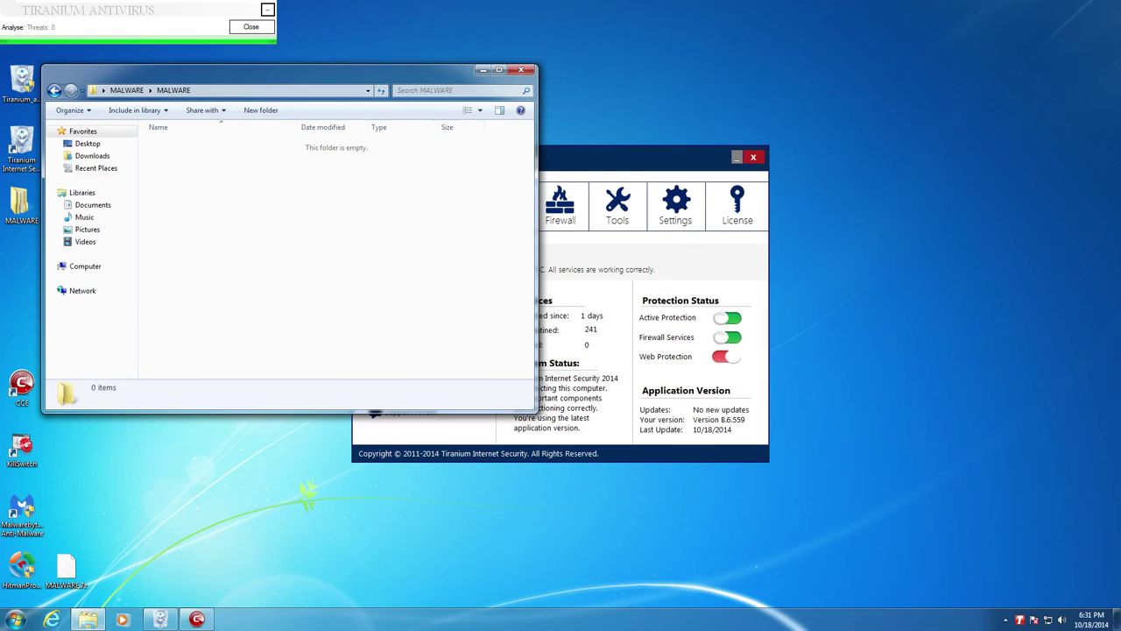
drag(361, 77, 418, 97)
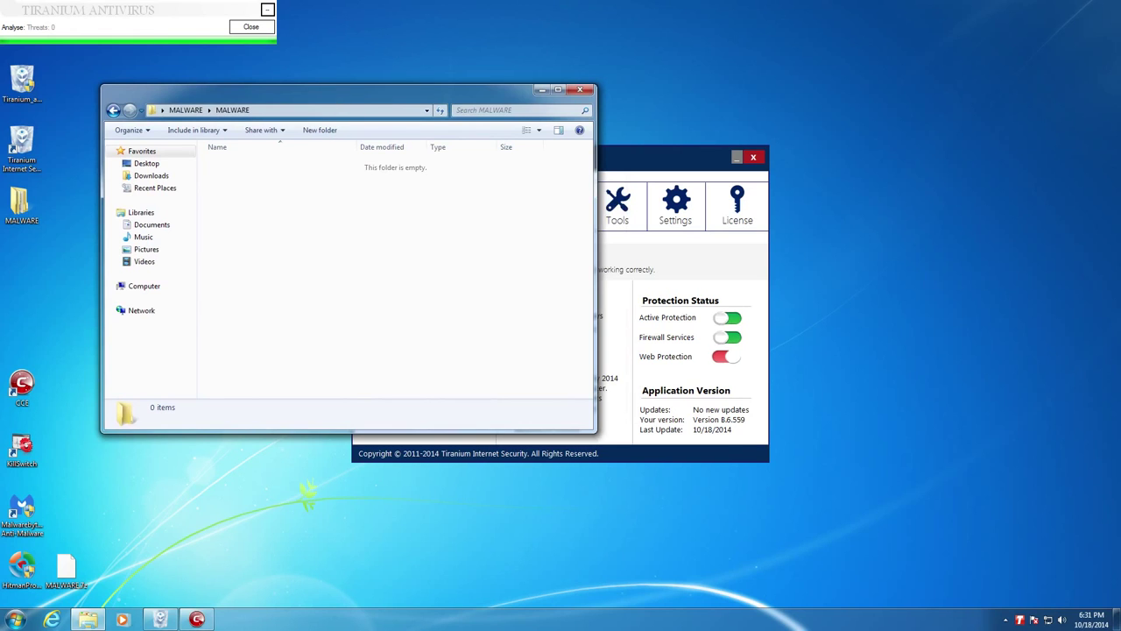
drag(334, 101, 273, 75)
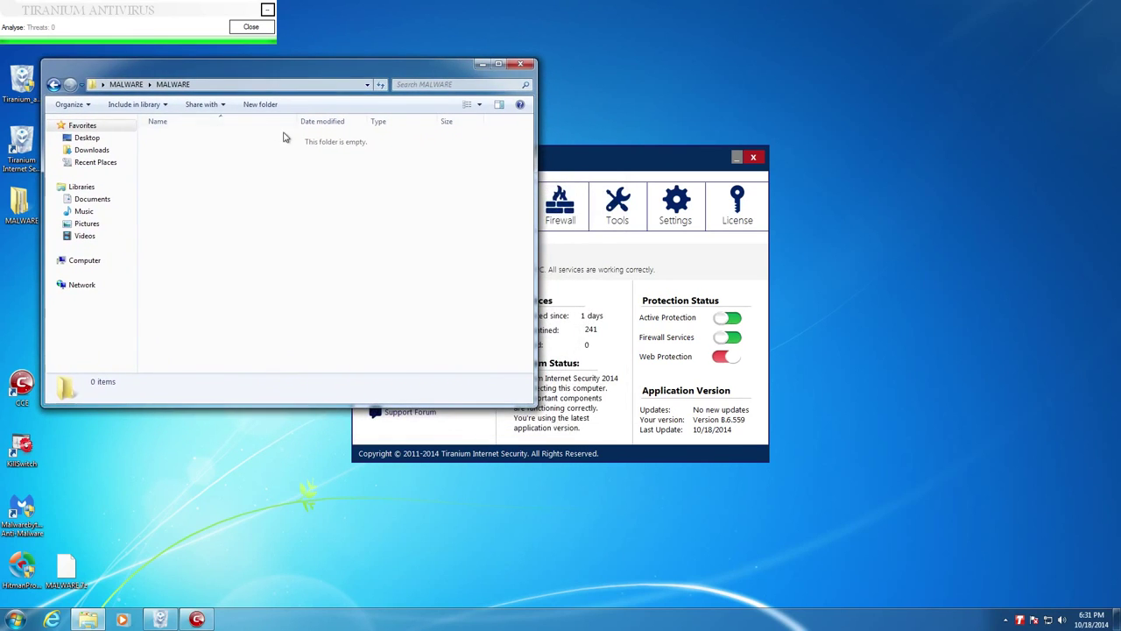
Close the MALWARE folder window, and place the Tiranium window in the middle of the desktop.
drag(610, 166, 837, 152)
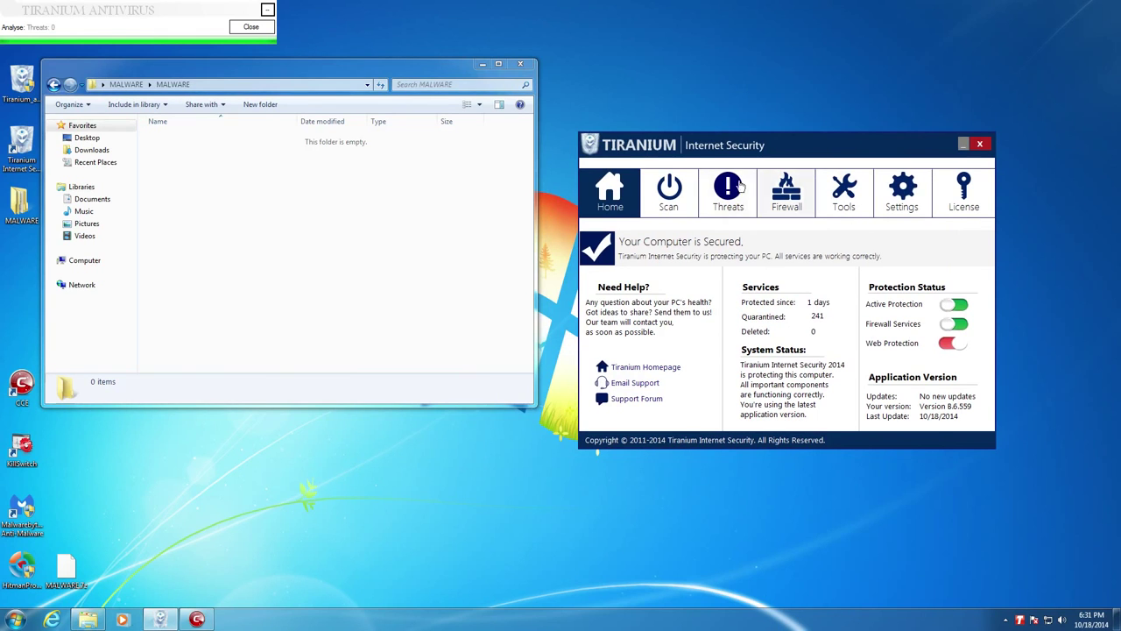
click(520, 64)
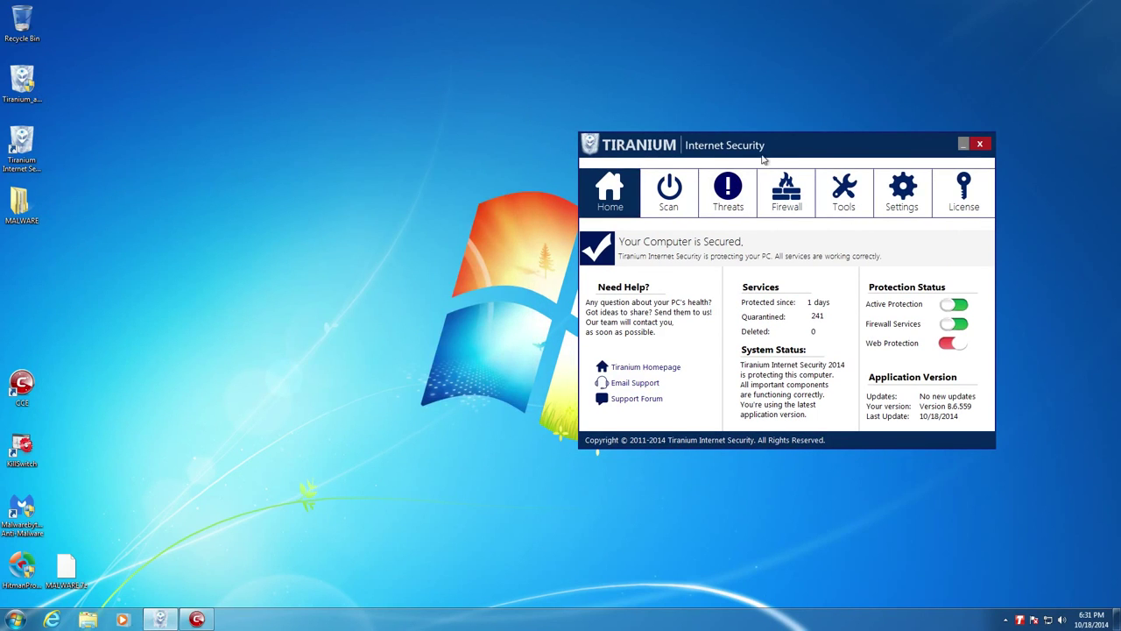
drag(766, 151, 540, 159)
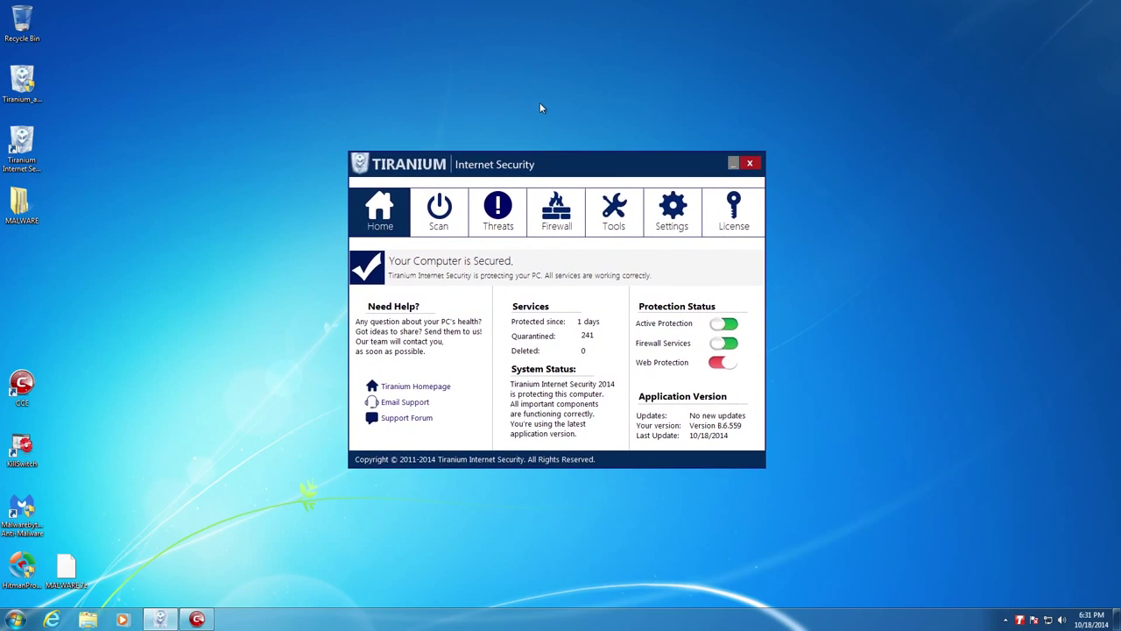